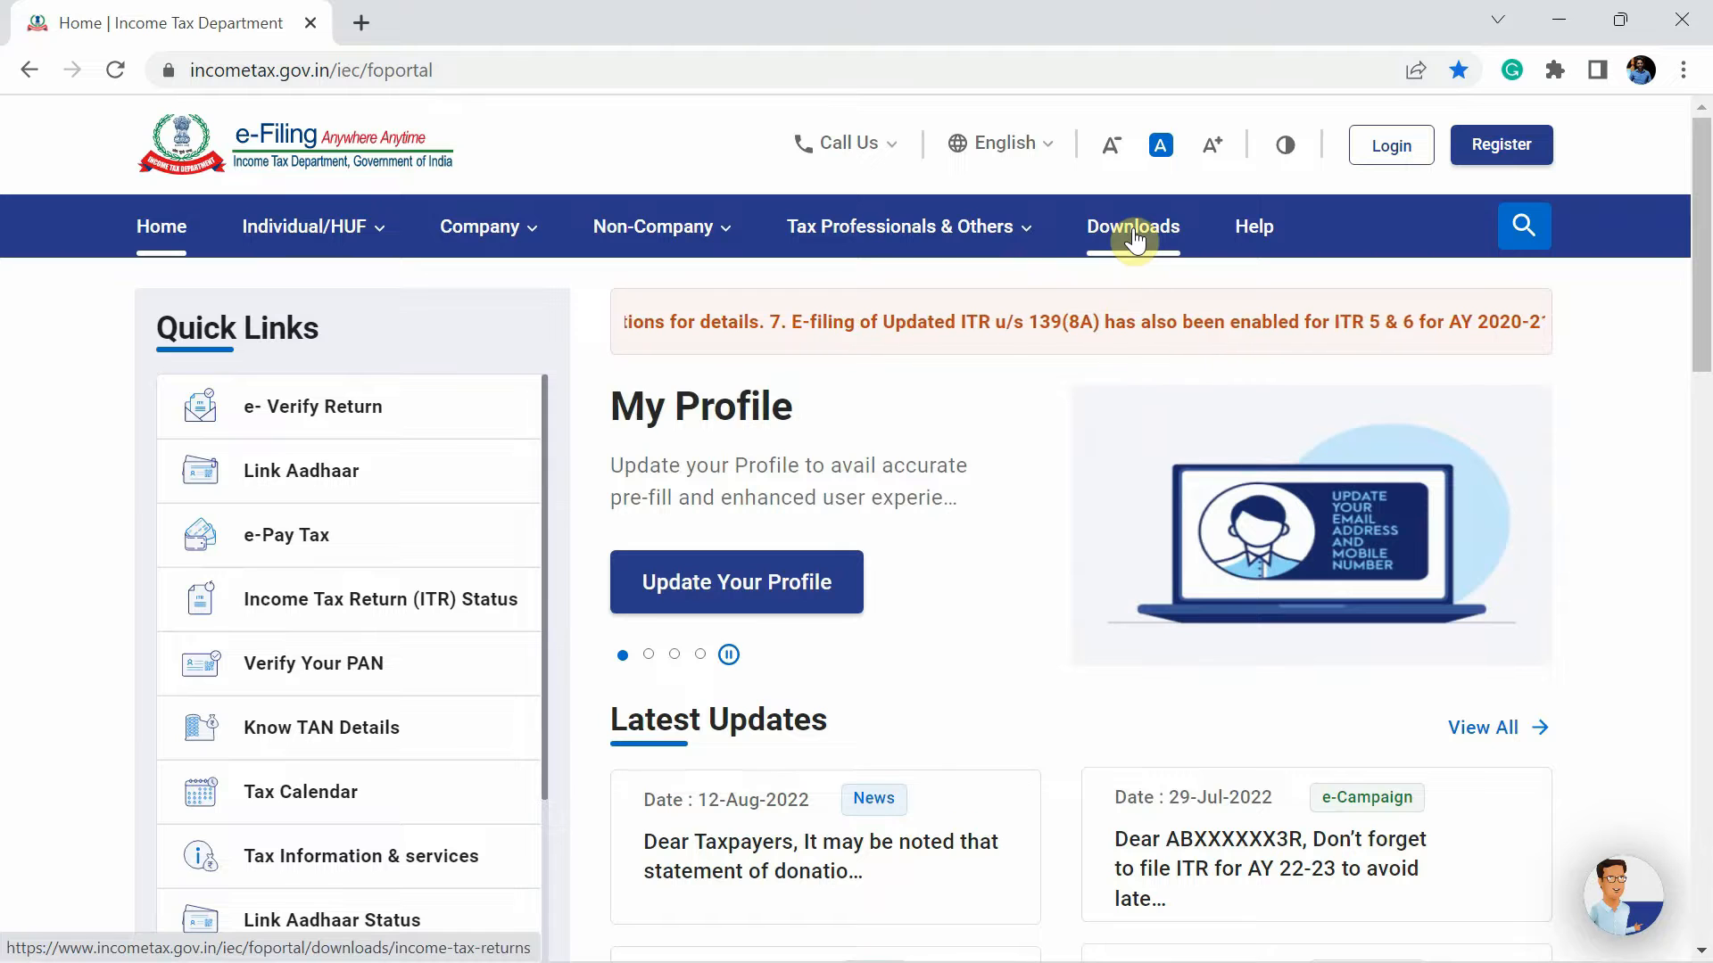
# - Go to the e-Filing portal's Downloads page from the blue navigation bar
pyautogui.click(1134, 239)
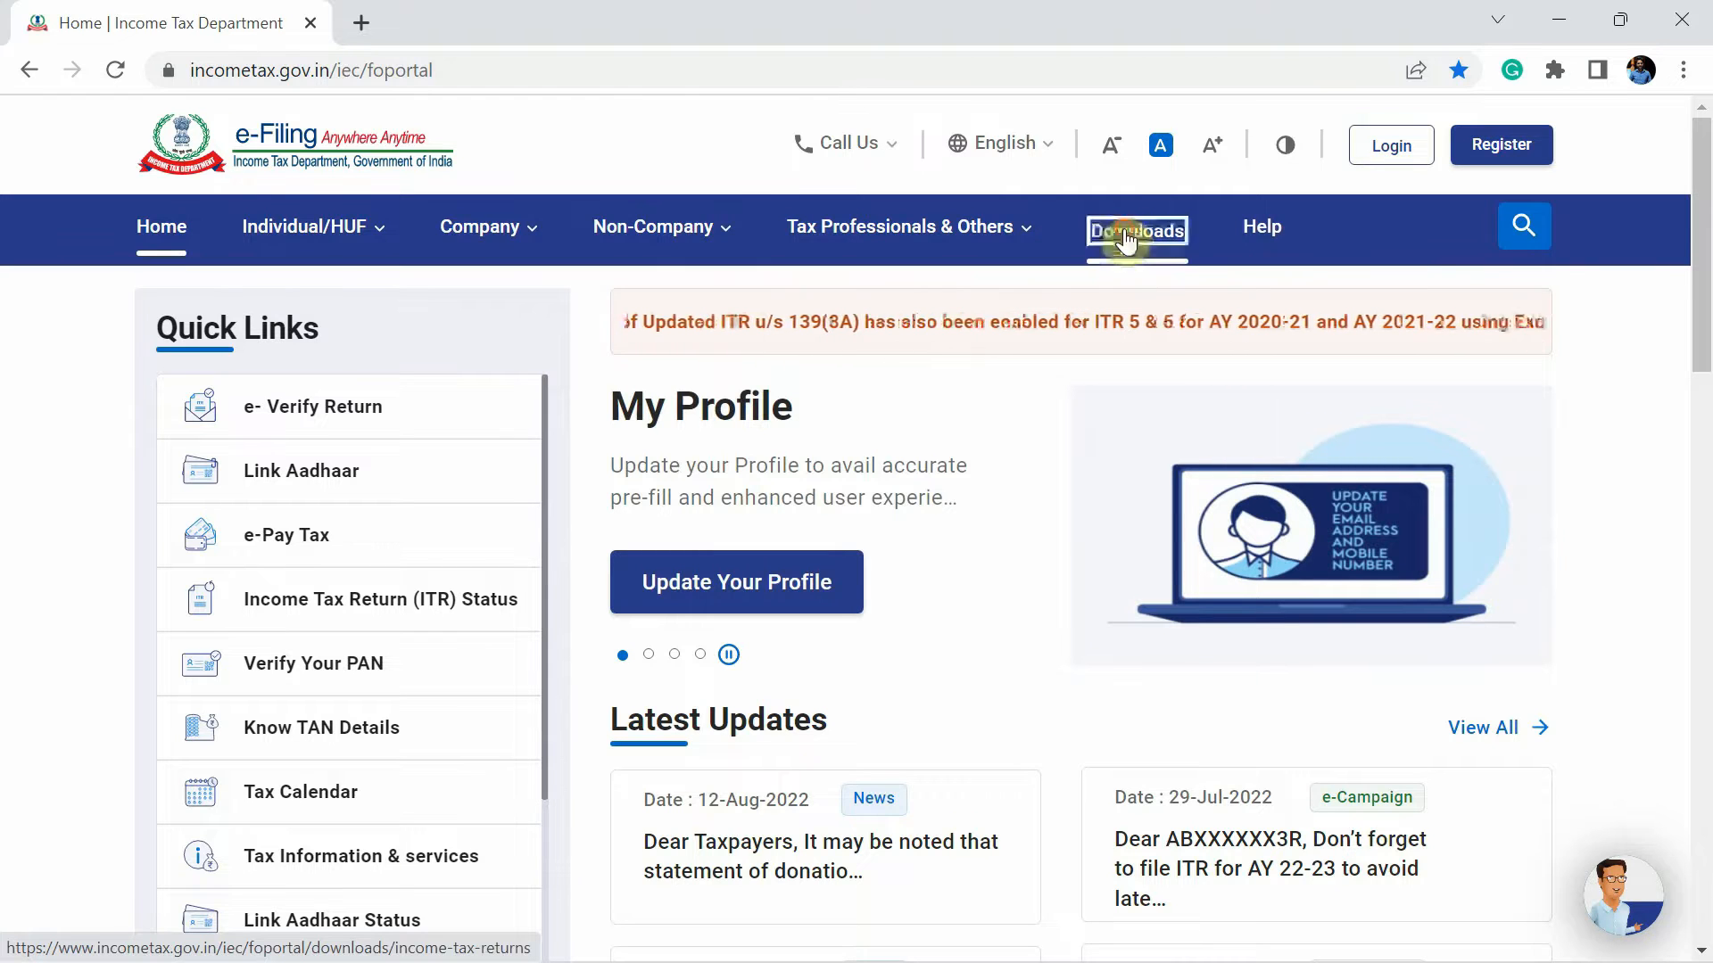
# - Set the Income Tax Returns downloads list to assessment year 2021-22
pyautogui.scroll(-1, 951, 490)
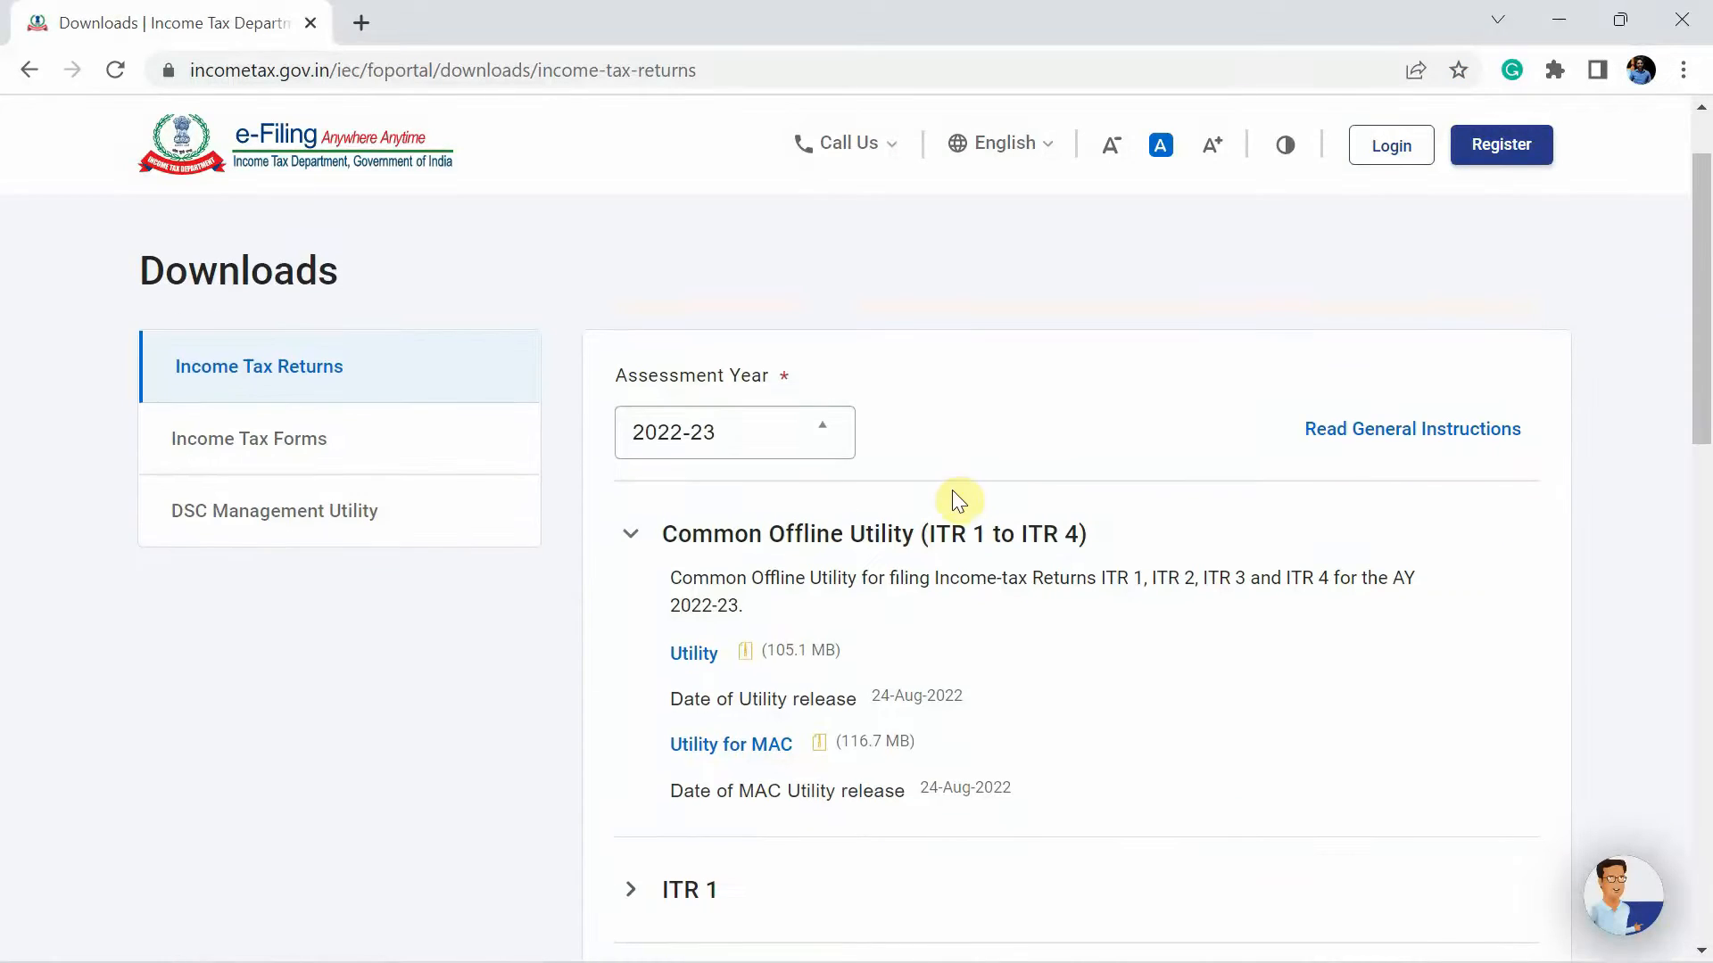
pyautogui.click(829, 443)
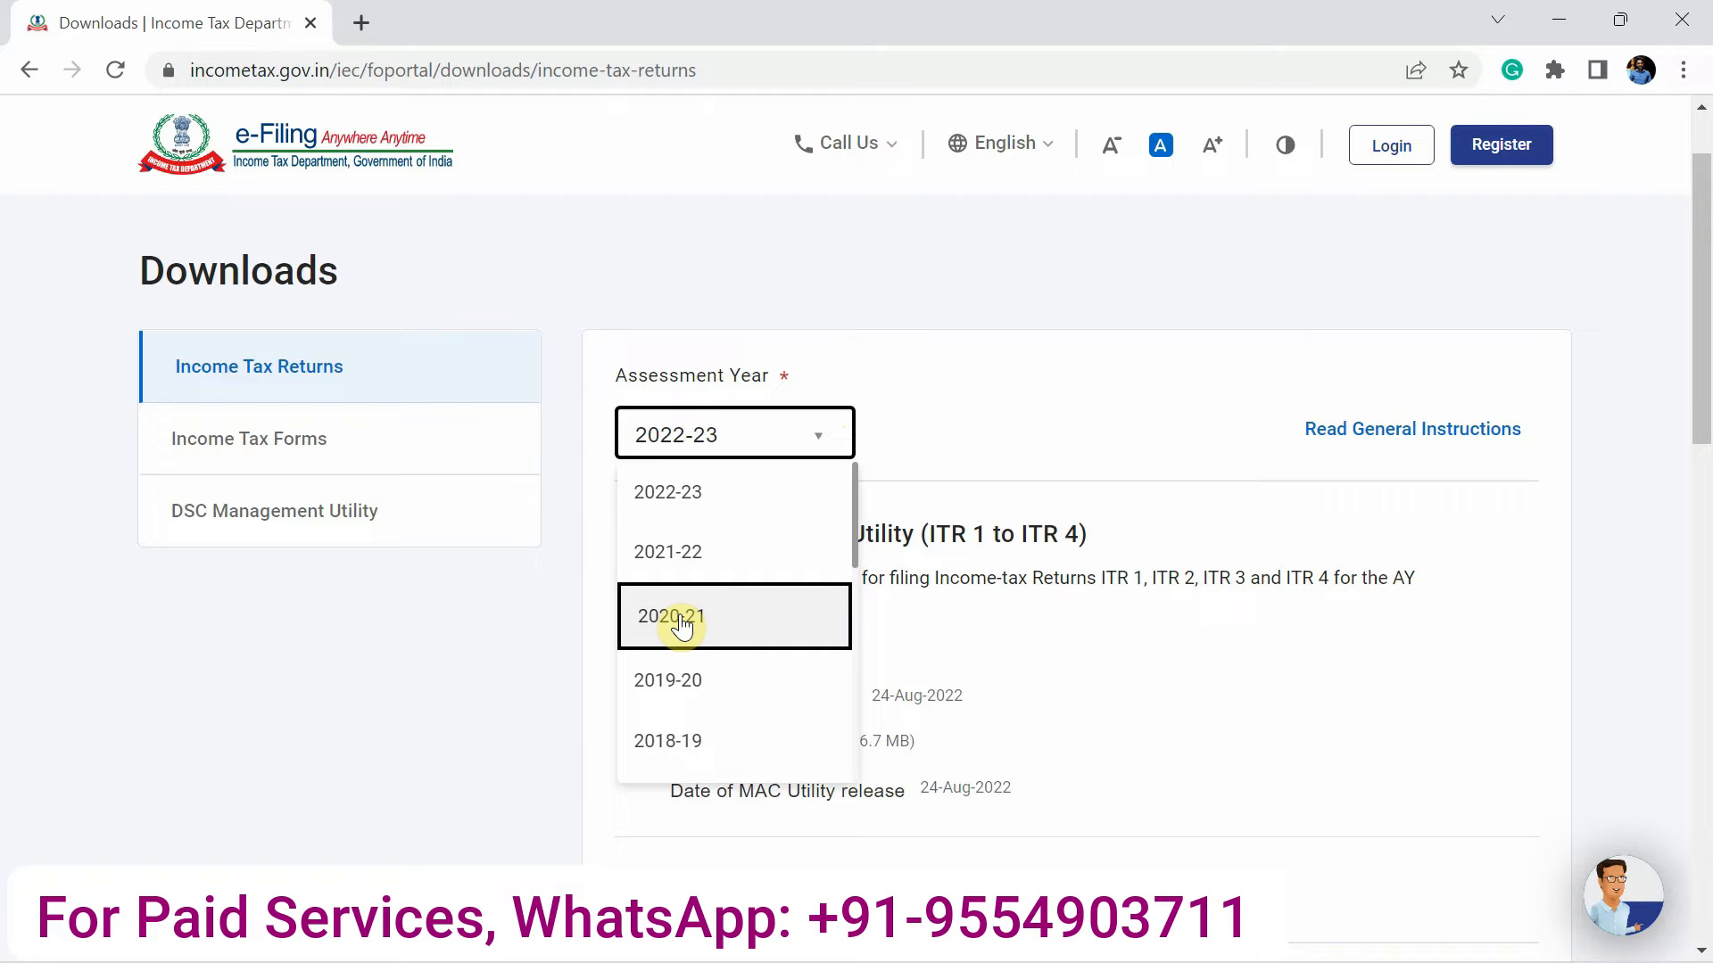
pyautogui.click(700, 563)
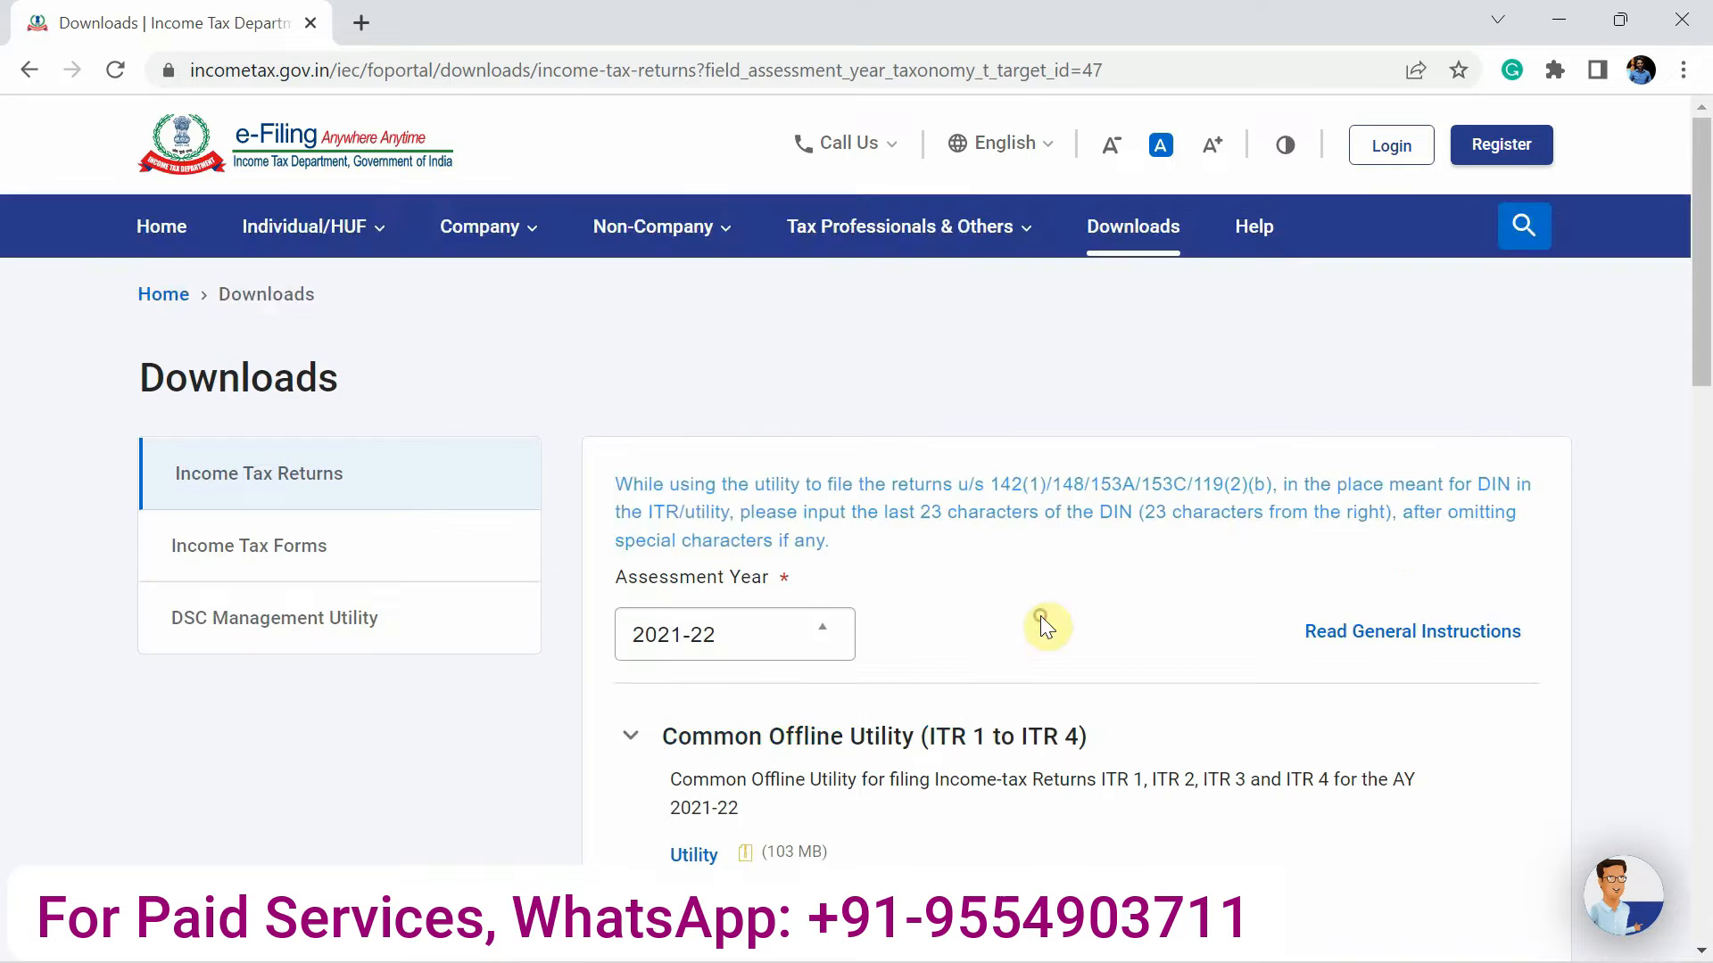
# - Browse the AY 2021-22 utilities list and expand the ITR 1 download details
pyautogui.scroll(-5, 1044, 620)
pyautogui.scroll(-1, 1044, 624)
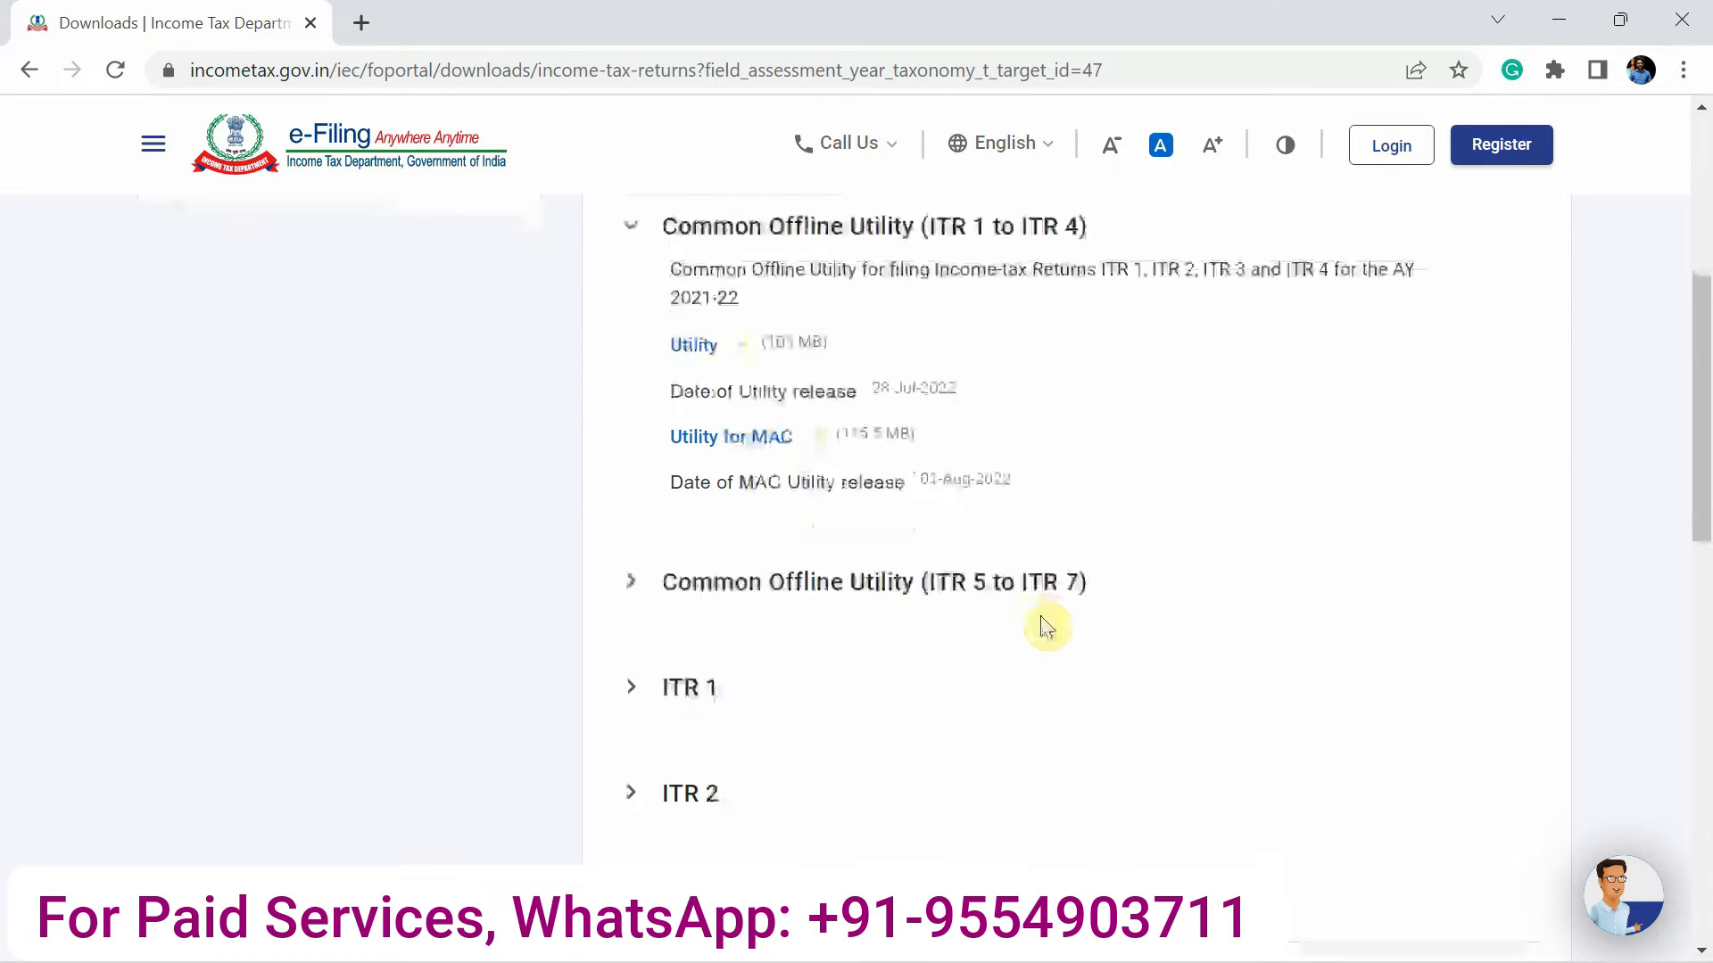
pyautogui.scroll(1, 1057, 553)
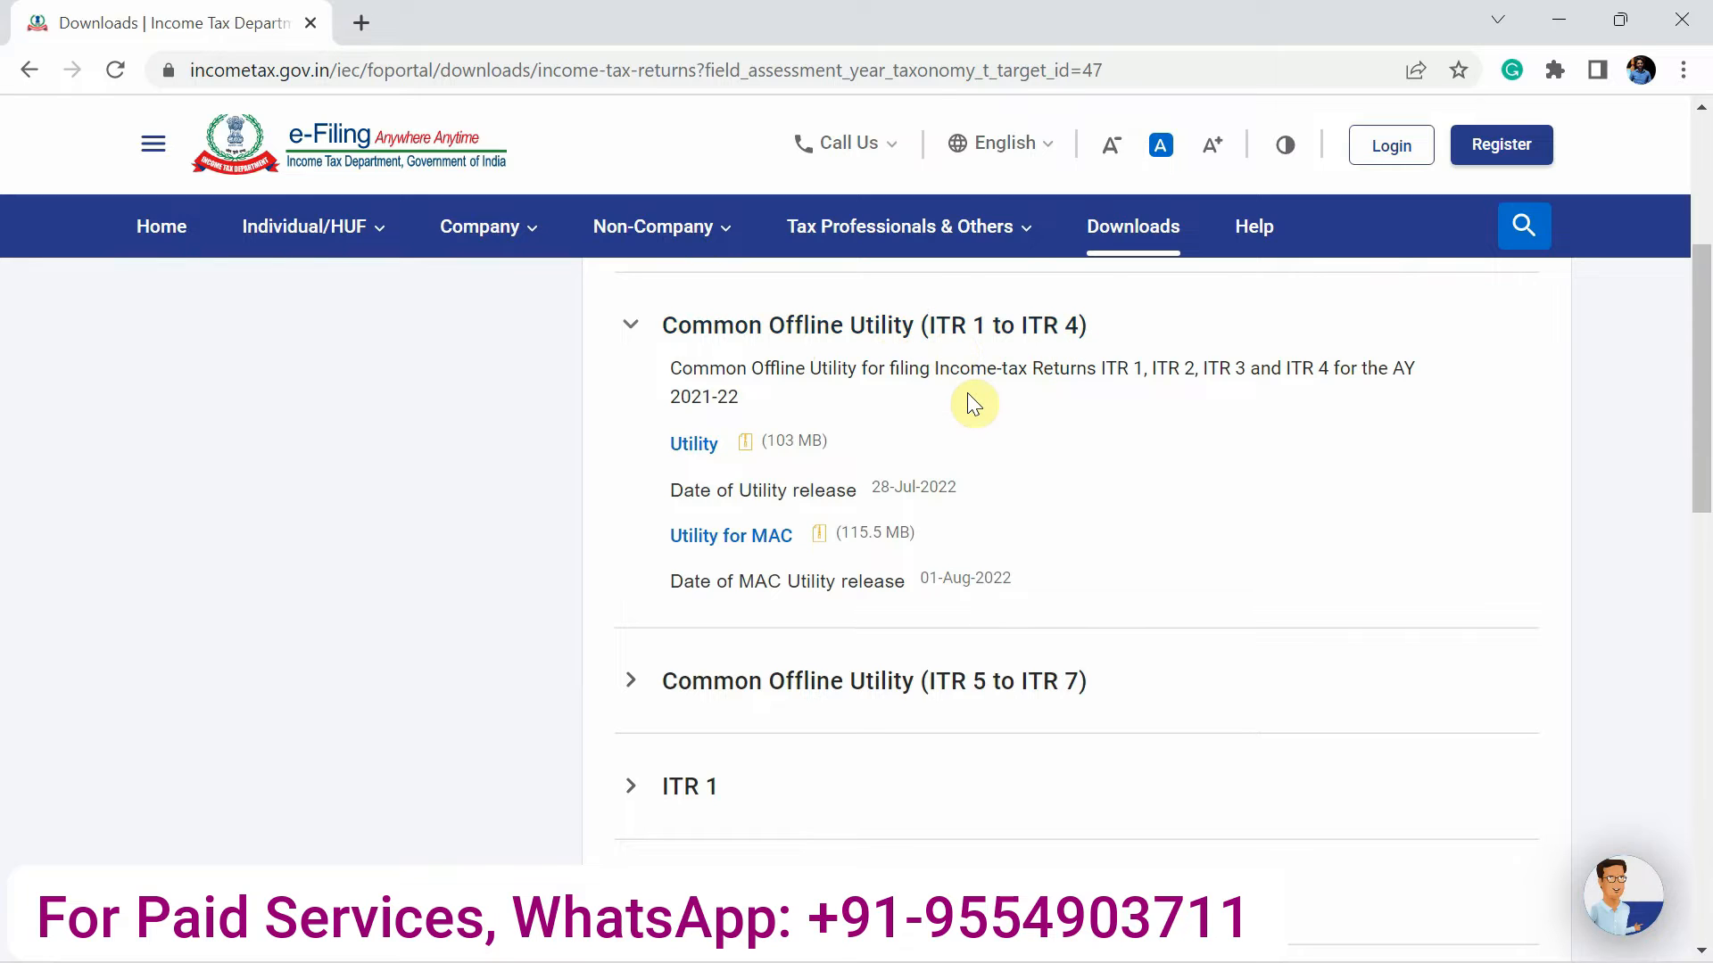
pyautogui.scroll(-1, 969, 396)
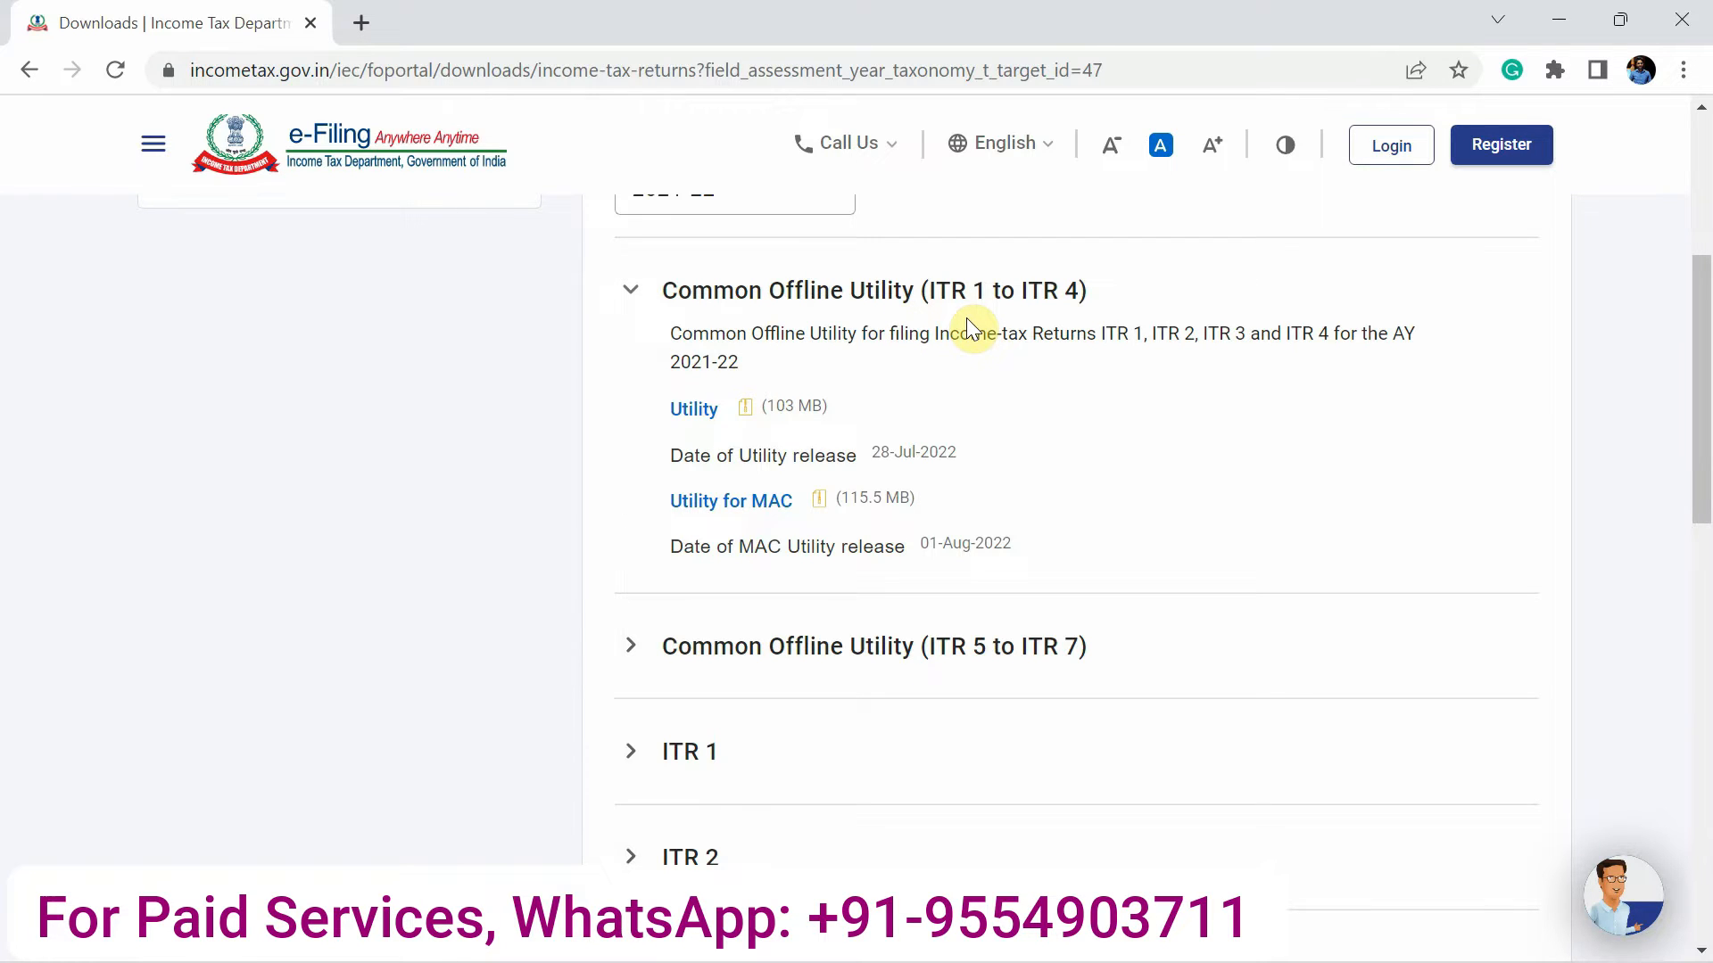
pyautogui.scroll(-1, 967, 318)
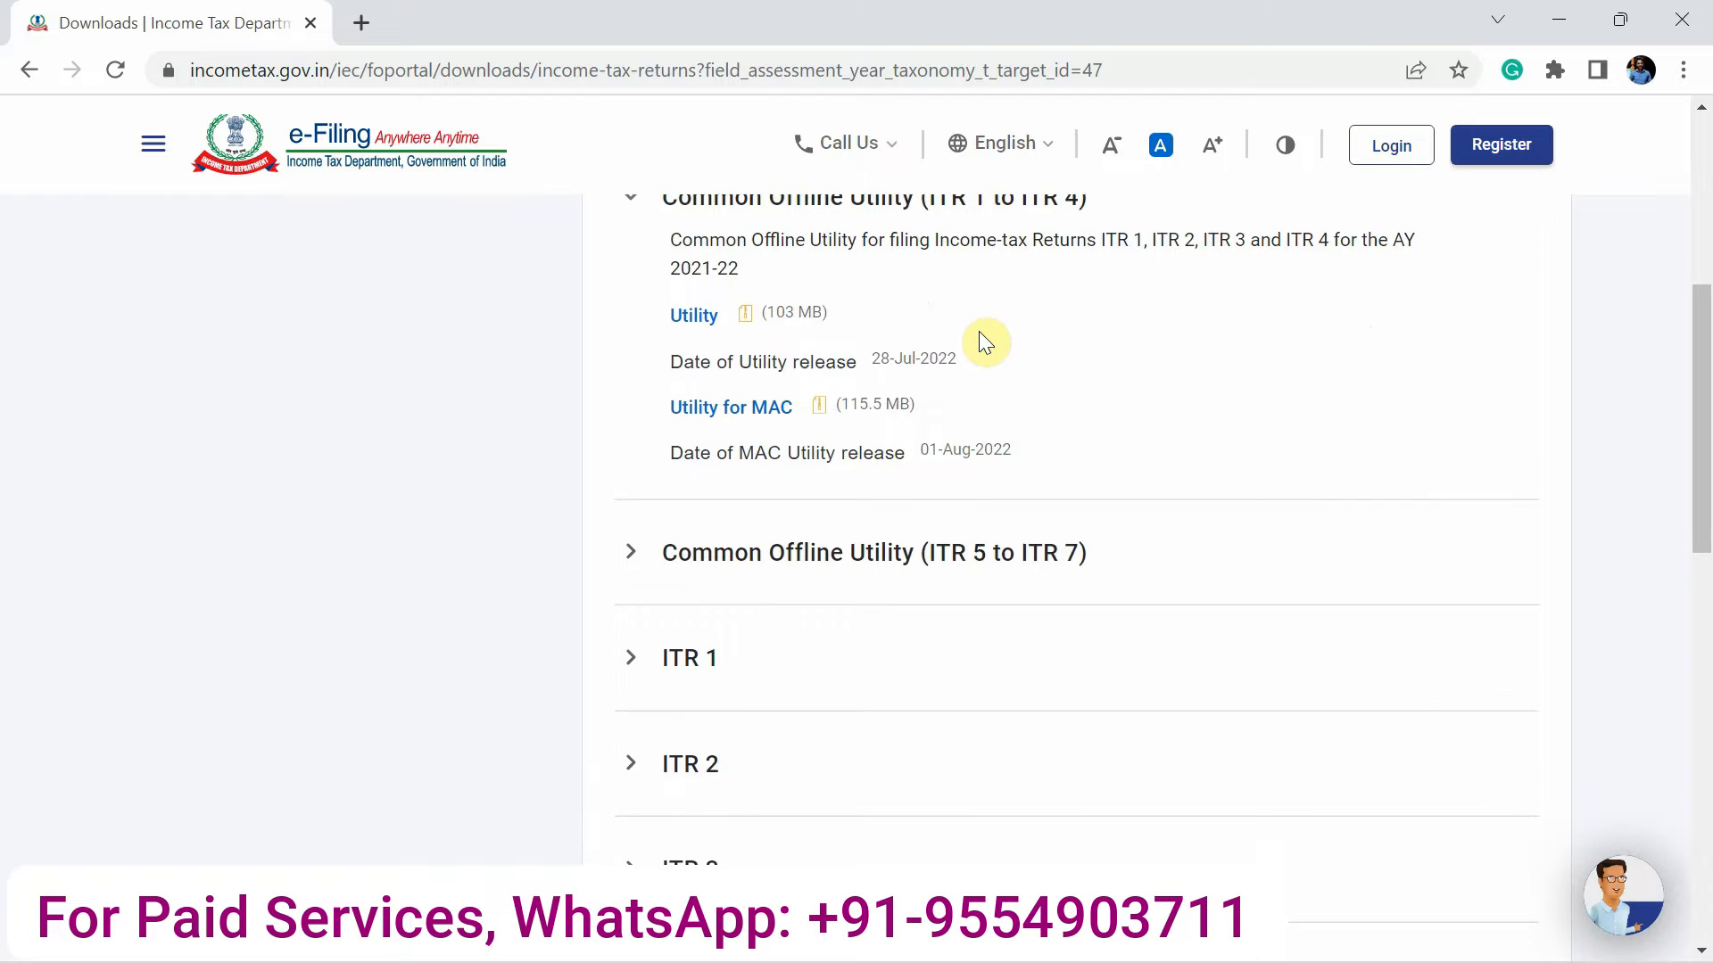
pyautogui.scroll(2, 977, 330)
pyautogui.scroll(-5, 979, 342)
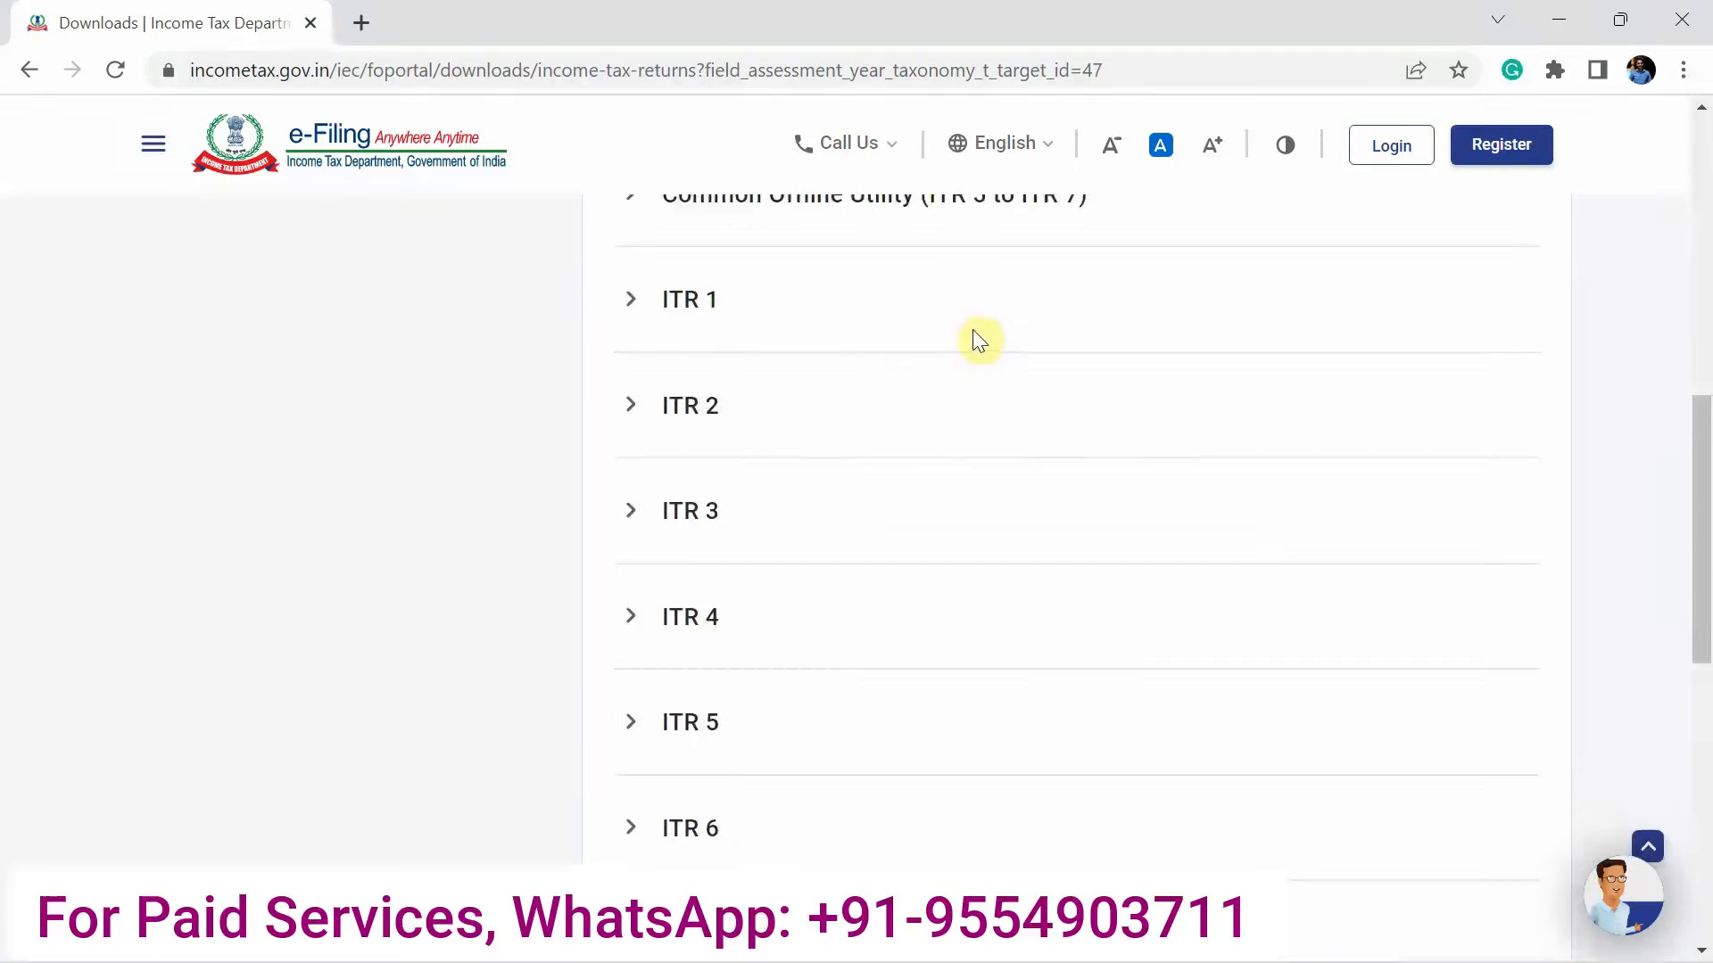
pyautogui.scroll(-1, 973, 329)
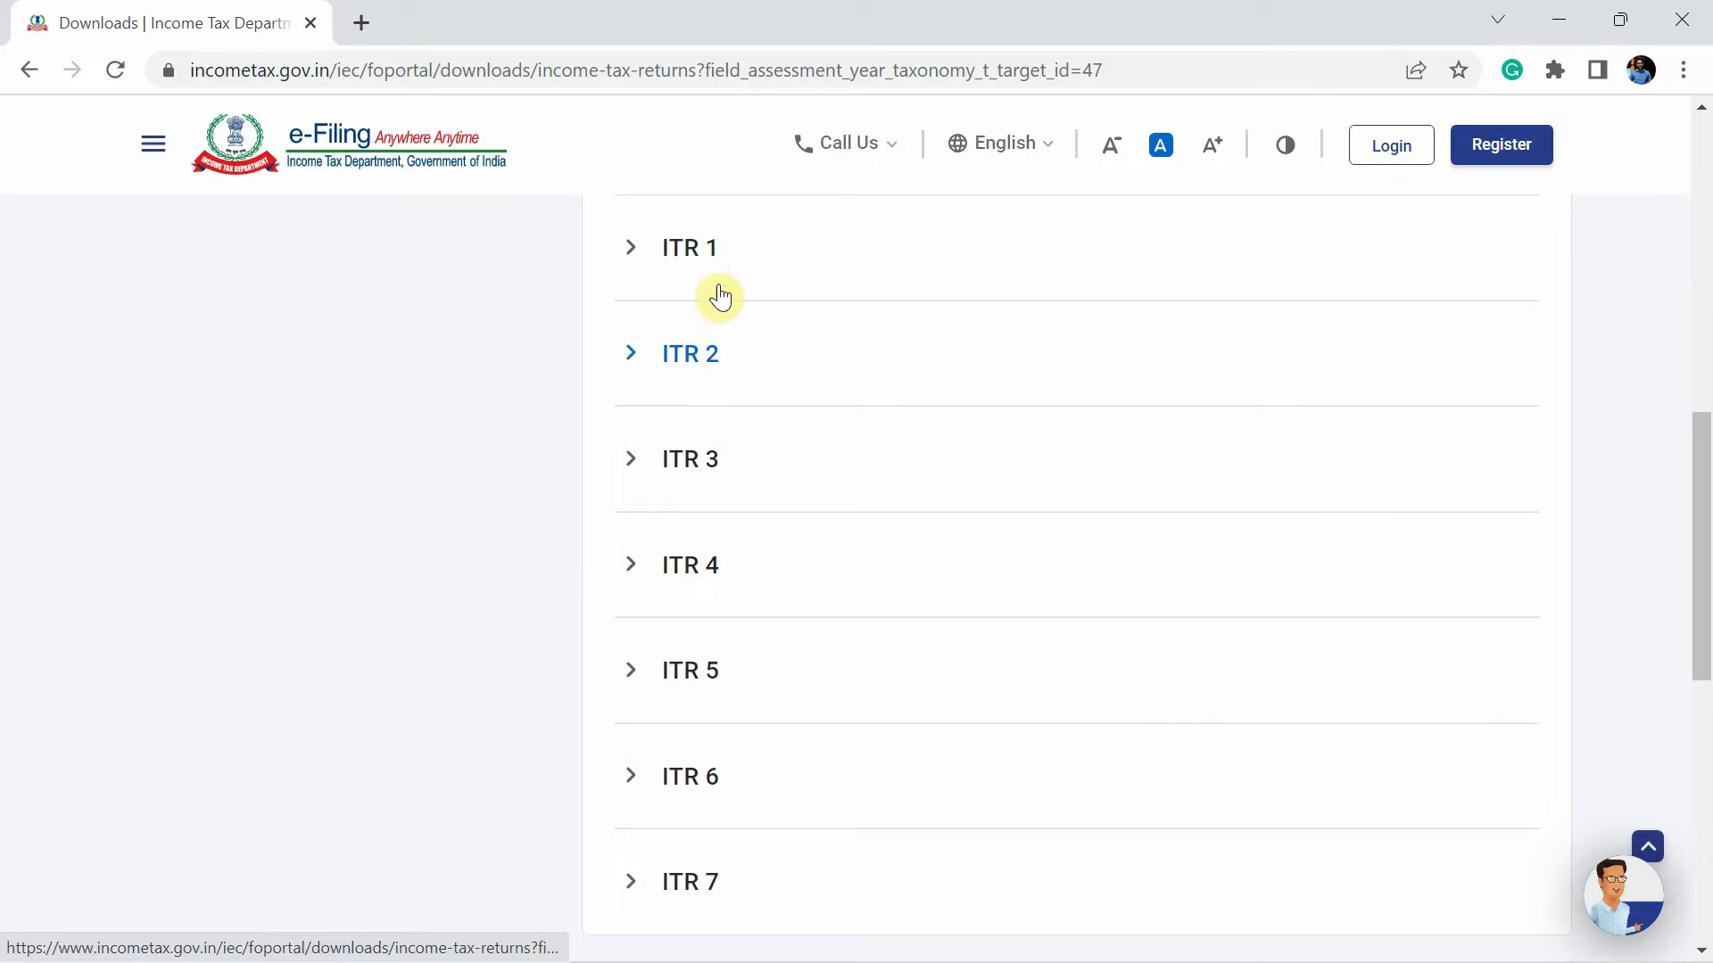
pyautogui.scroll(-1, 718, 682)
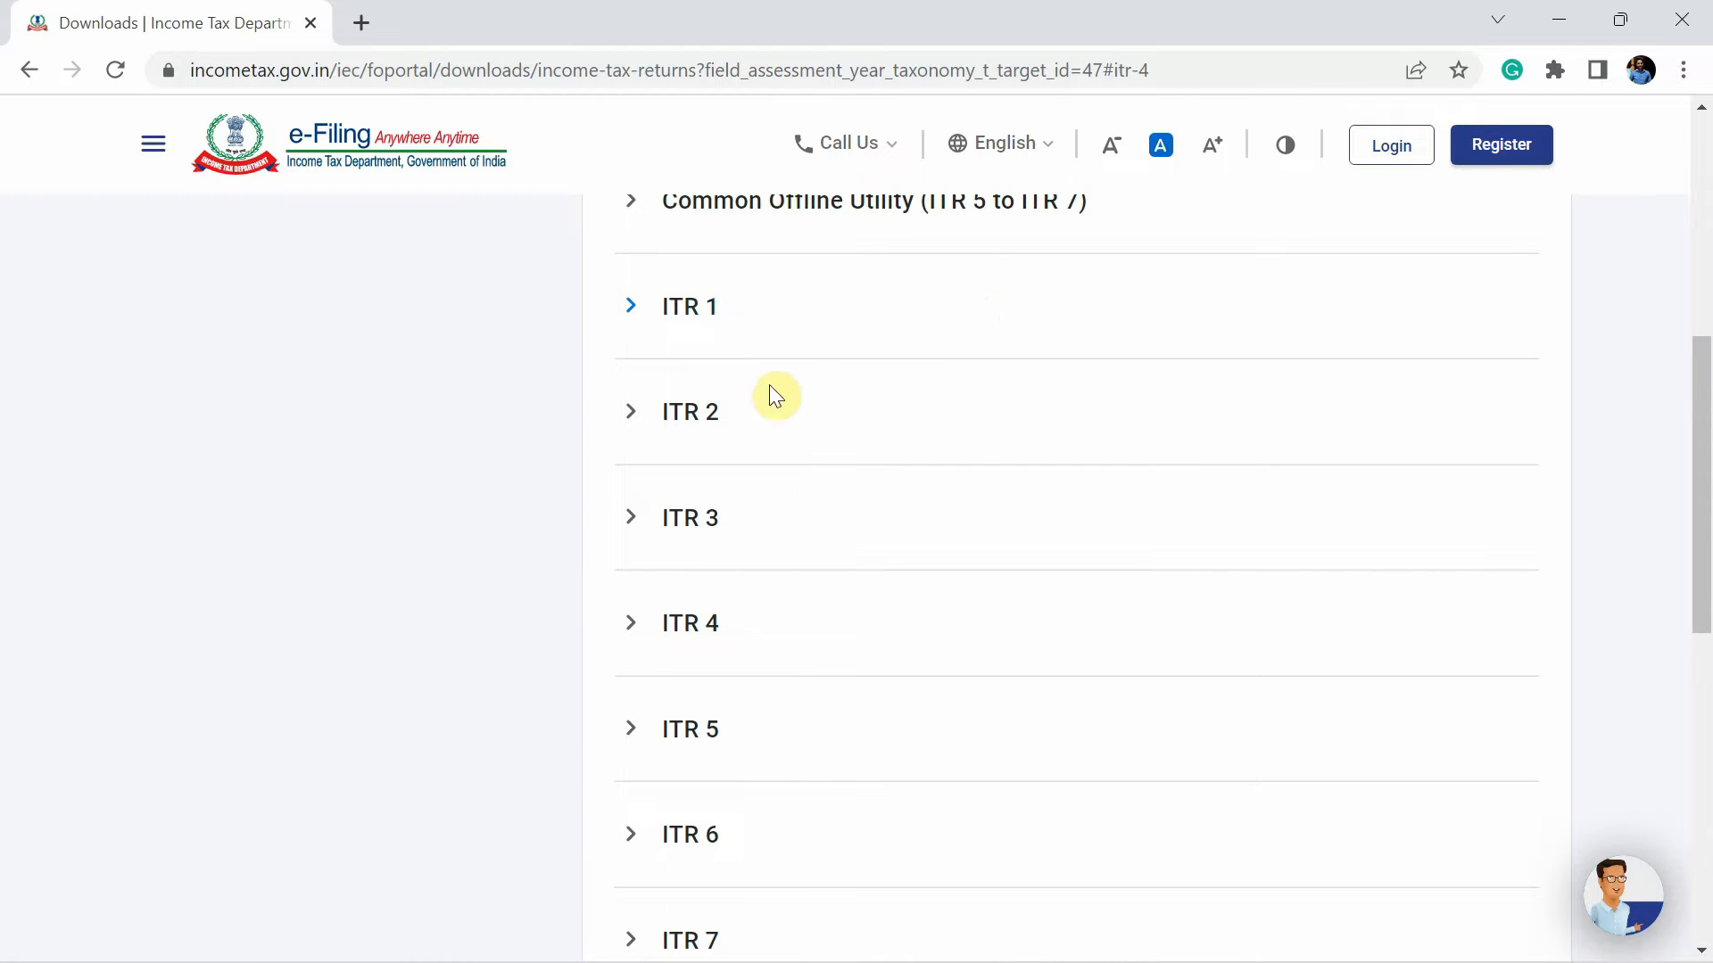
pyautogui.scroll(-2, 817, 491)
pyautogui.scroll(2, 815, 482)
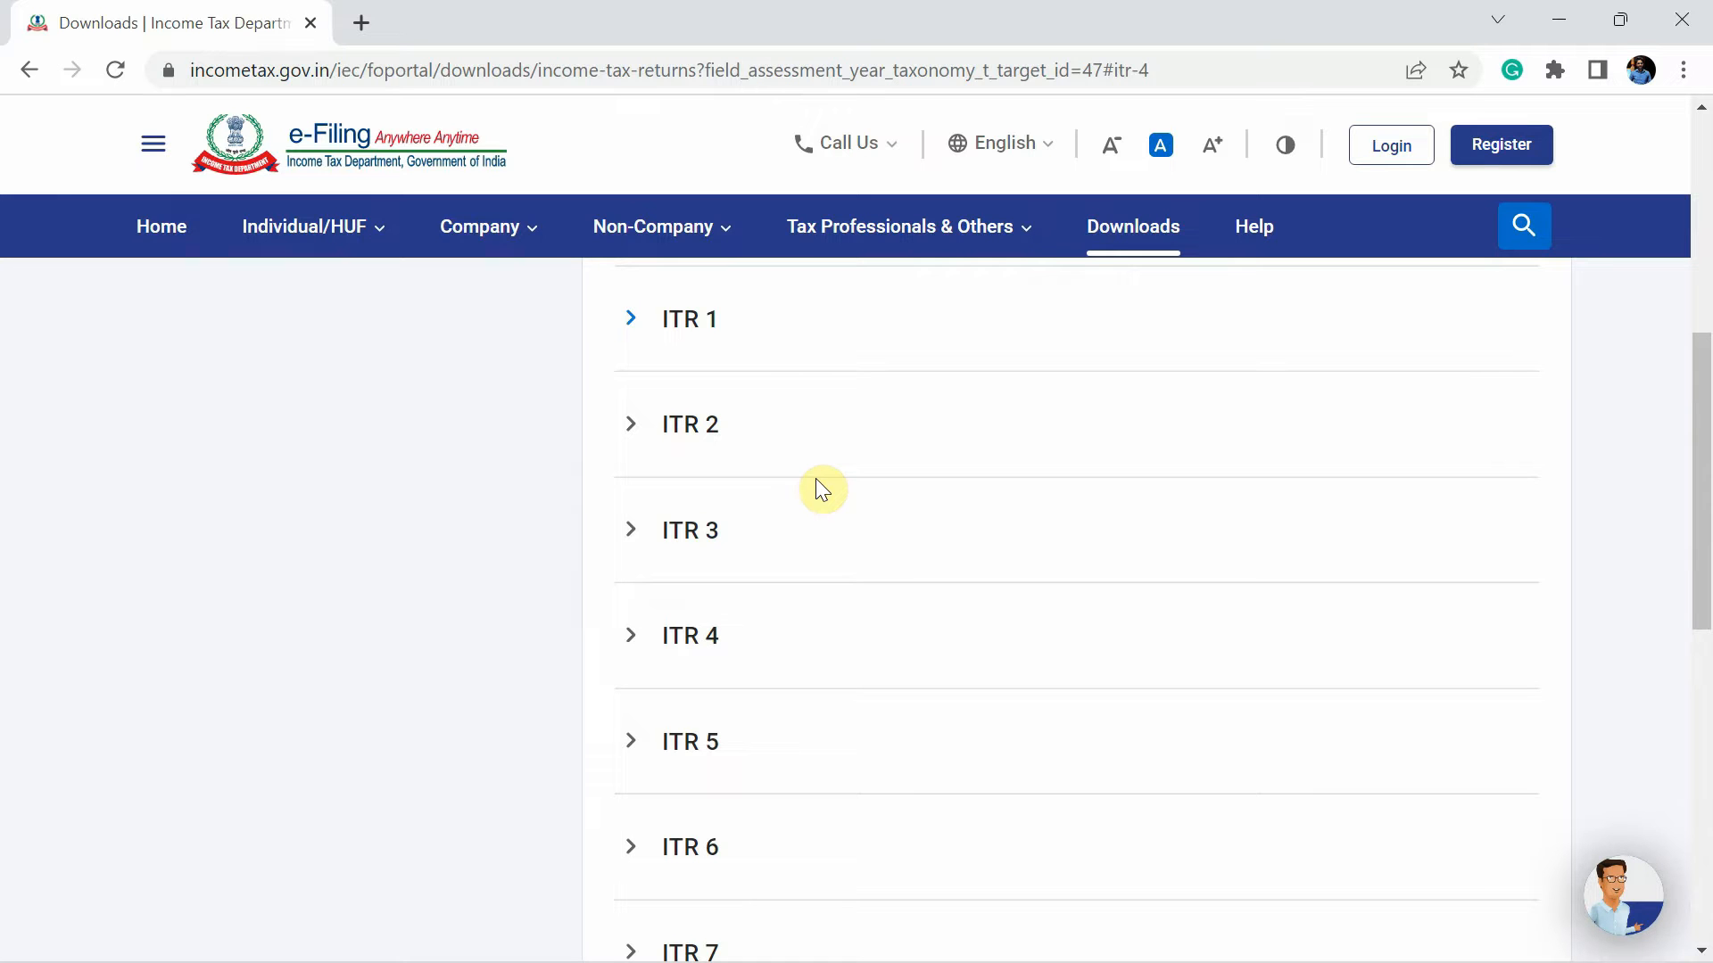
pyautogui.click(880, 339)
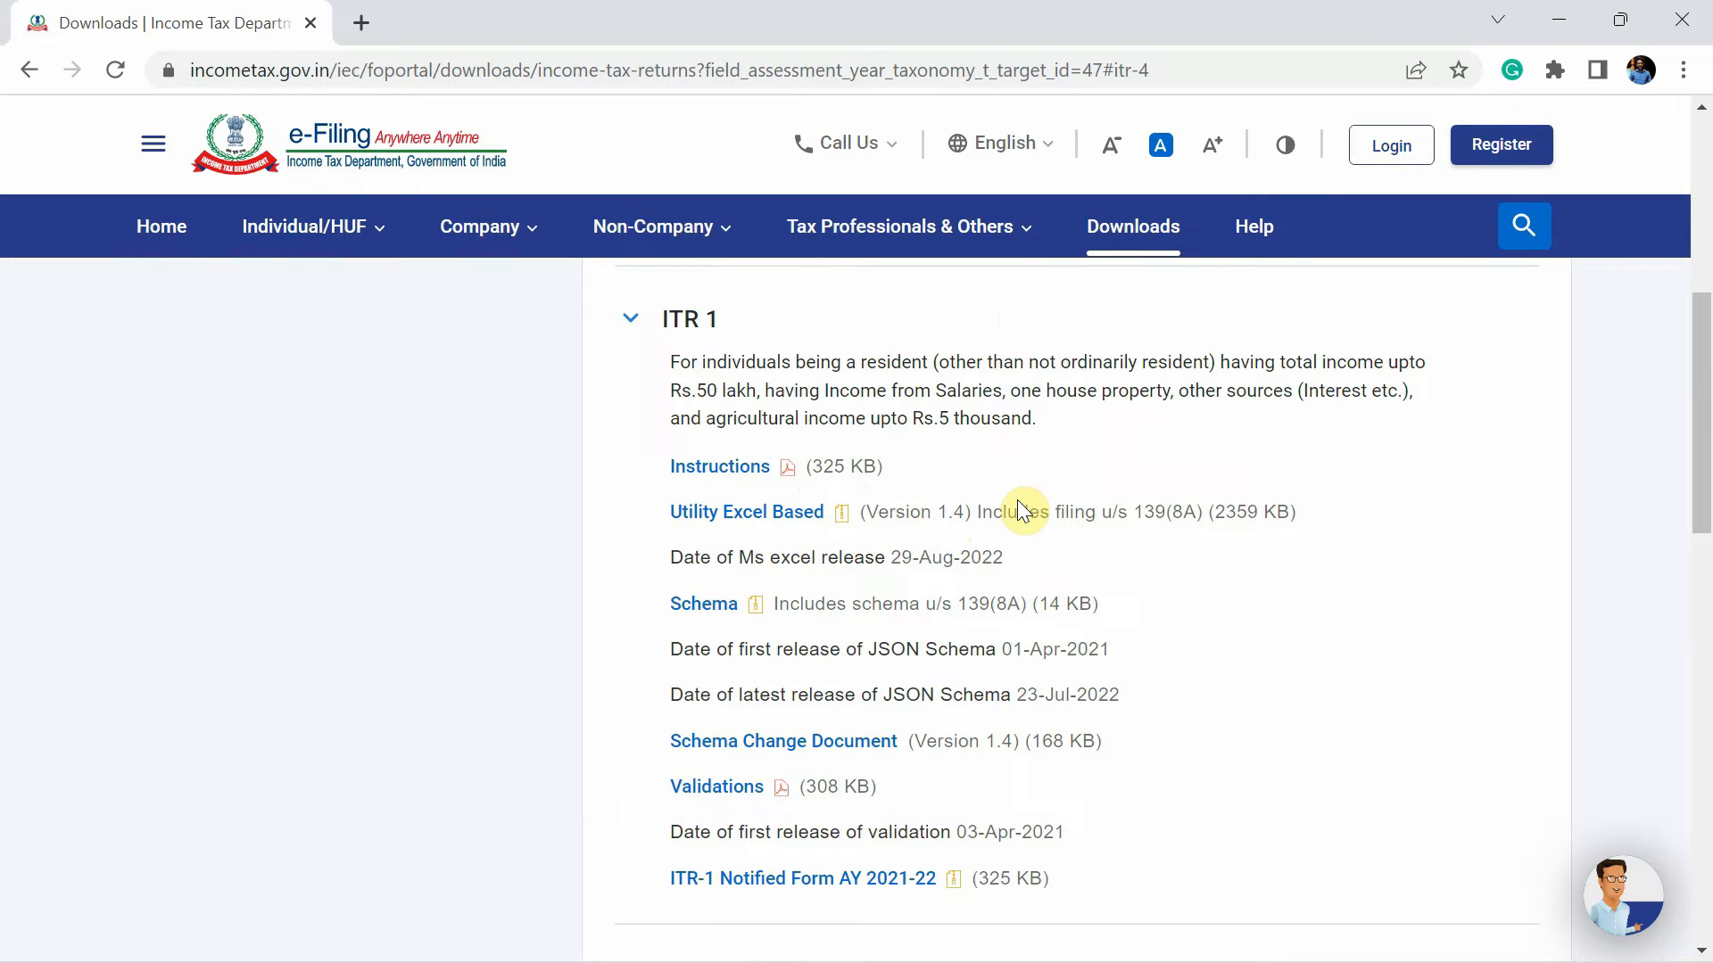
# - Download the ITR 4 'Utility Excel Based' zip and show Chrome's downloads list
pyautogui.scroll(-9, 1024, 510)
pyautogui.click(787, 431)
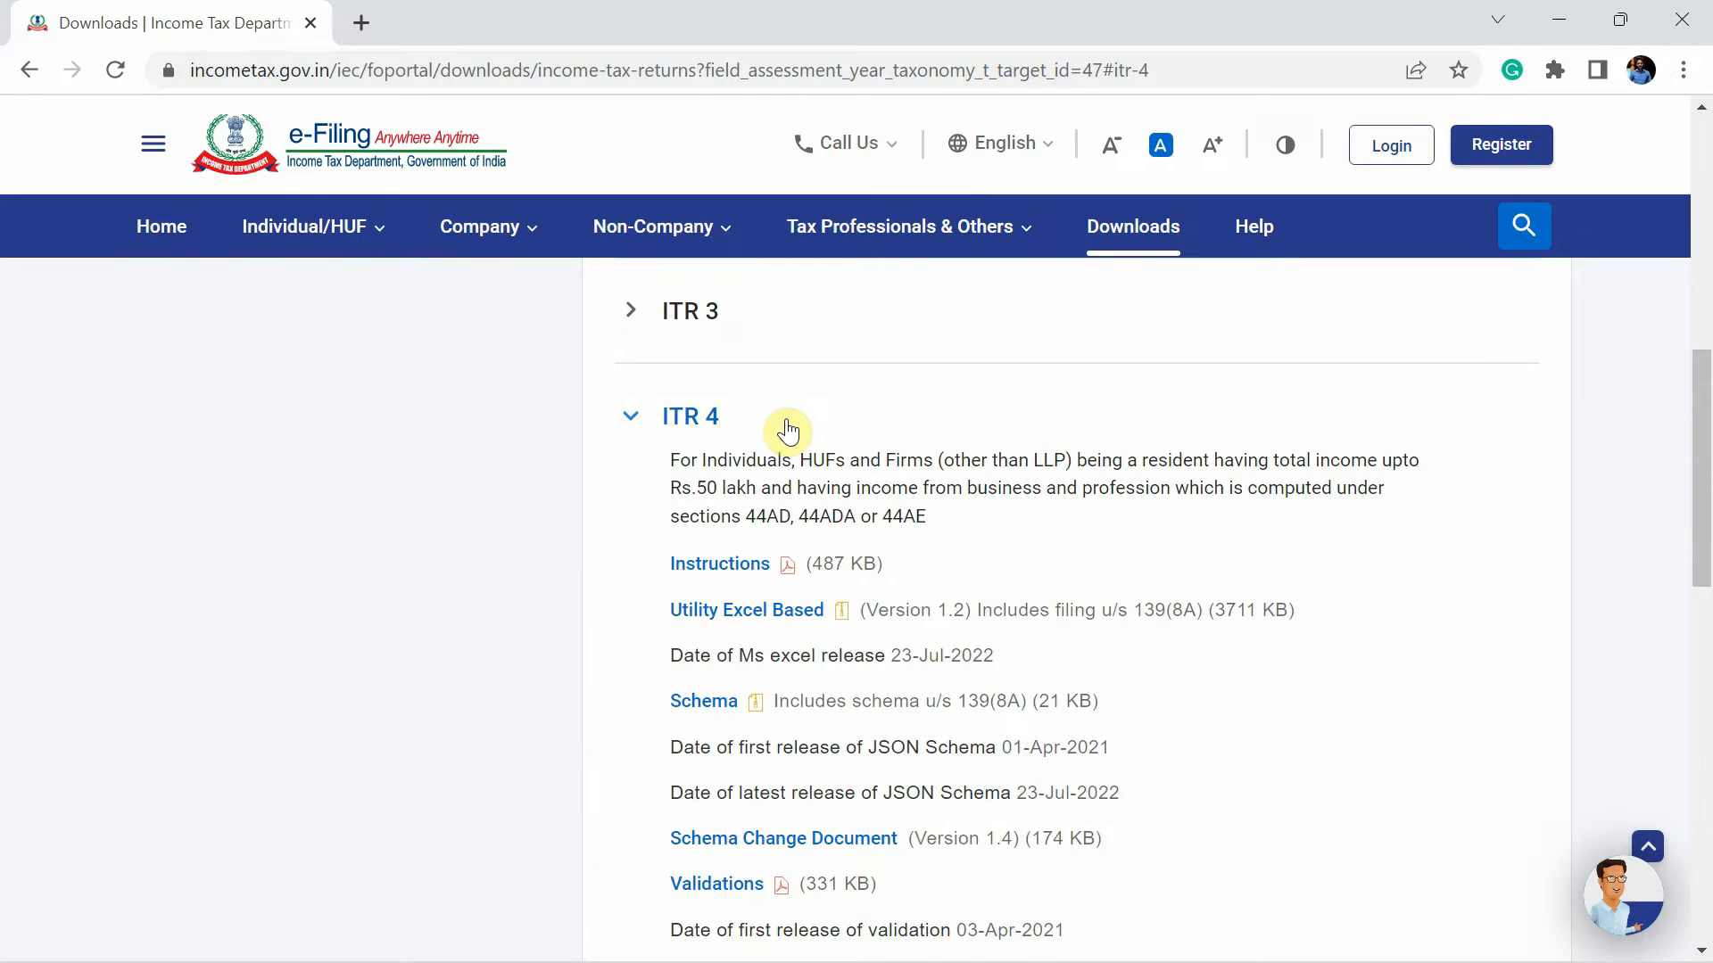
pyautogui.scroll(-1, 785, 432)
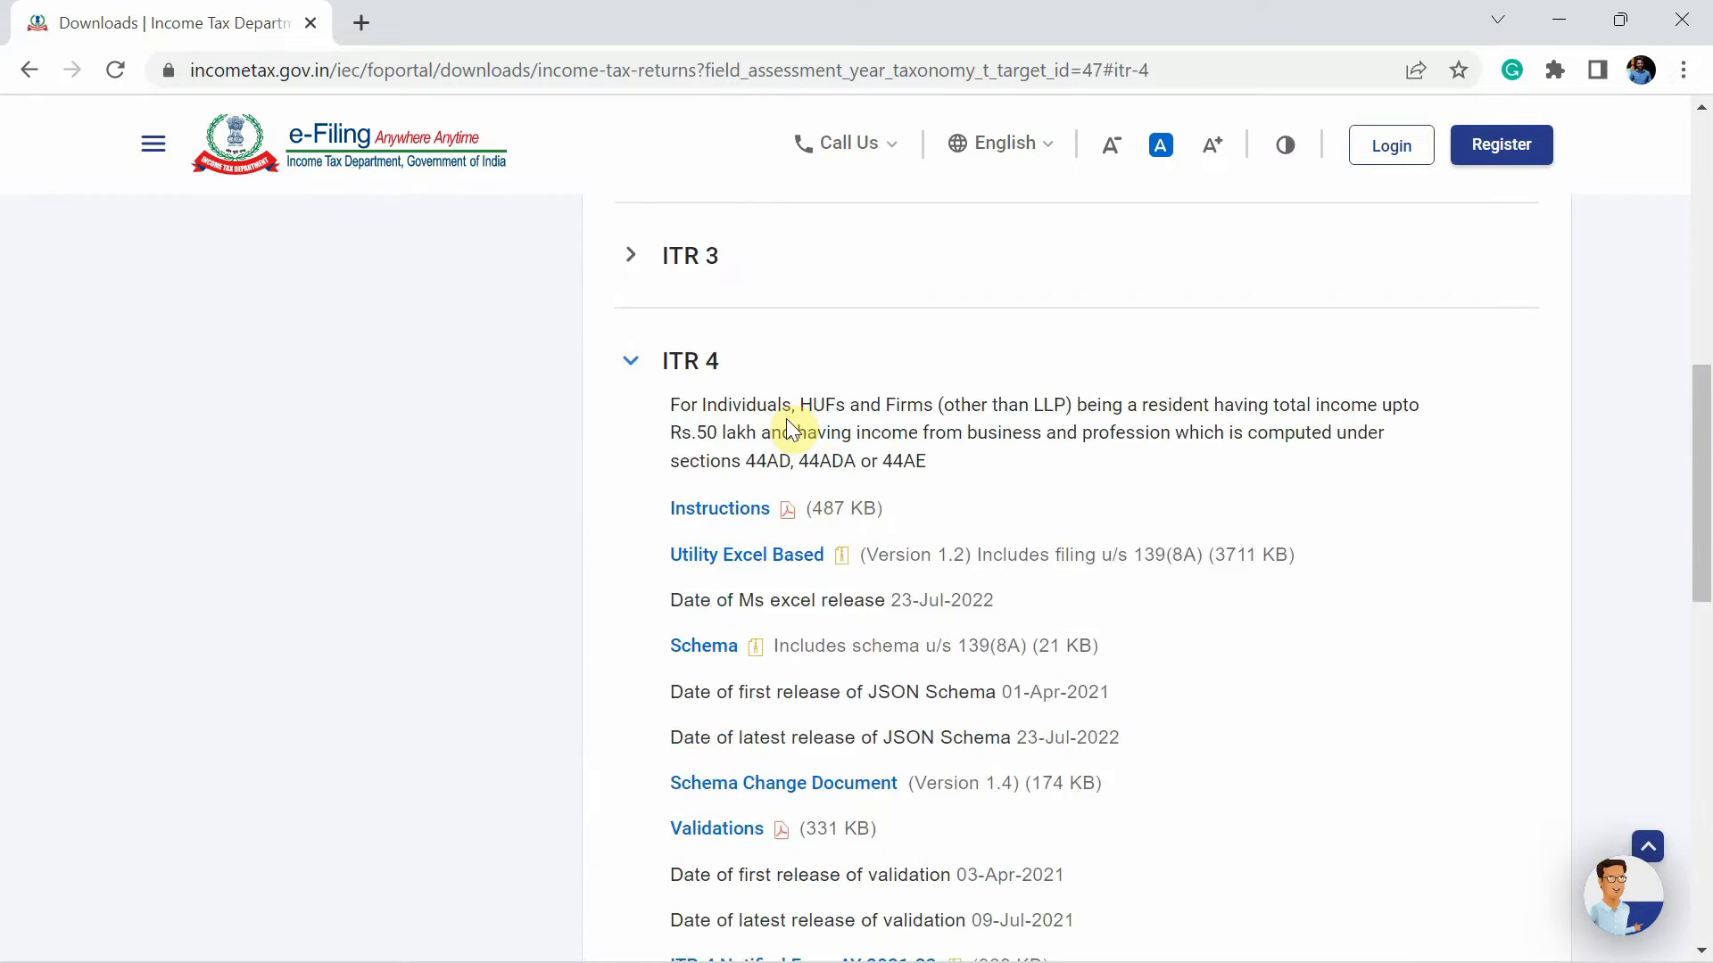
pyautogui.click(722, 549)
pyautogui.scroll(-3, 241, 678)
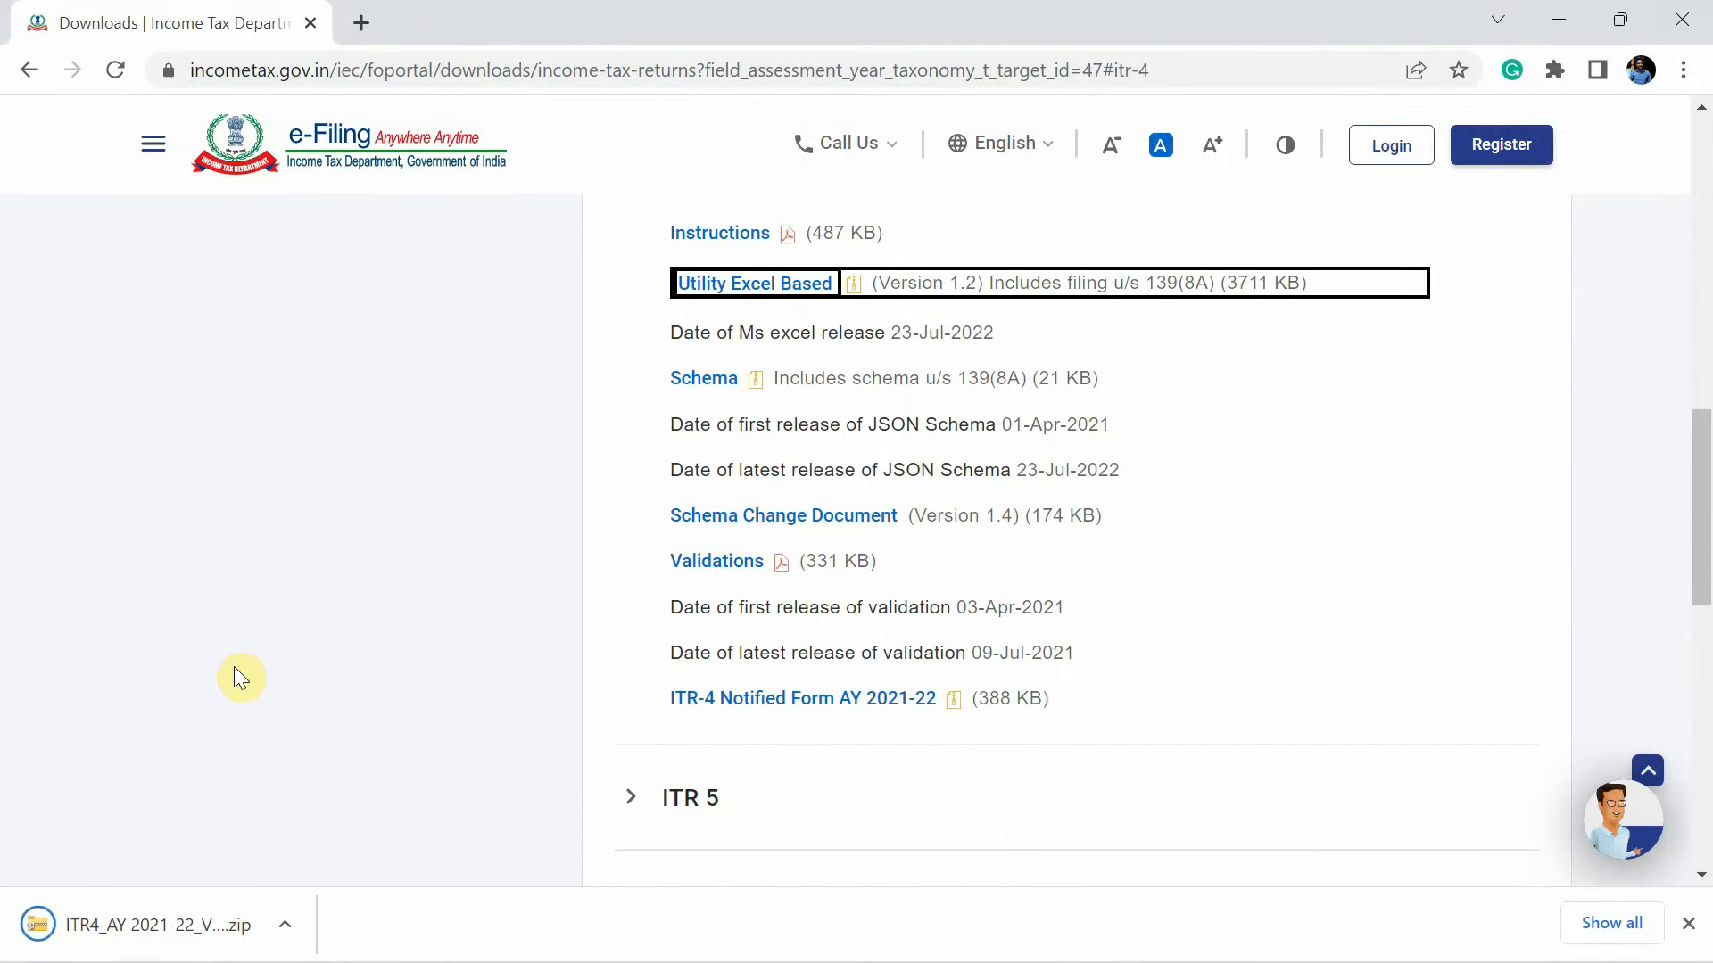
pyautogui.hotkey('ctrl', 'j')
# - Extract the ITR4_AY 2021-22_V1.2 zip and open ITR4_V1.201G_1398A14.xlsm in Excel
pyautogui.click(603, 394)
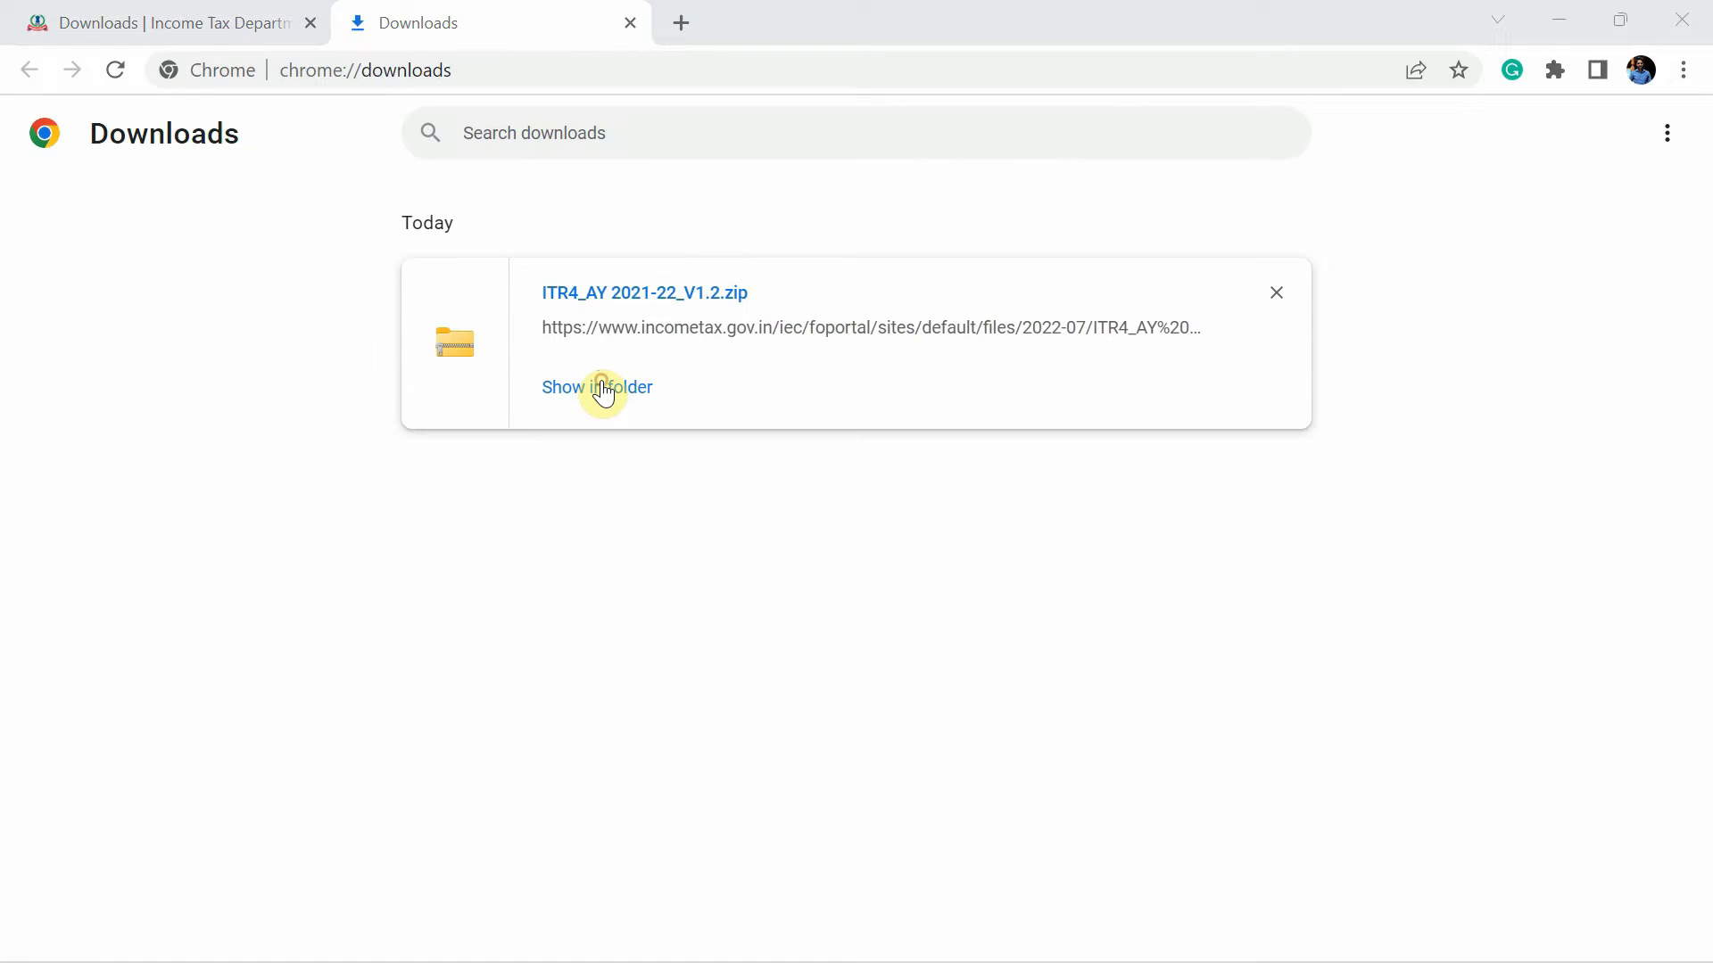
pyautogui.rightClick(343, 277)
pyautogui.click(474, 489)
pyautogui.click(1085, 776)
pyautogui.click(346, 241)
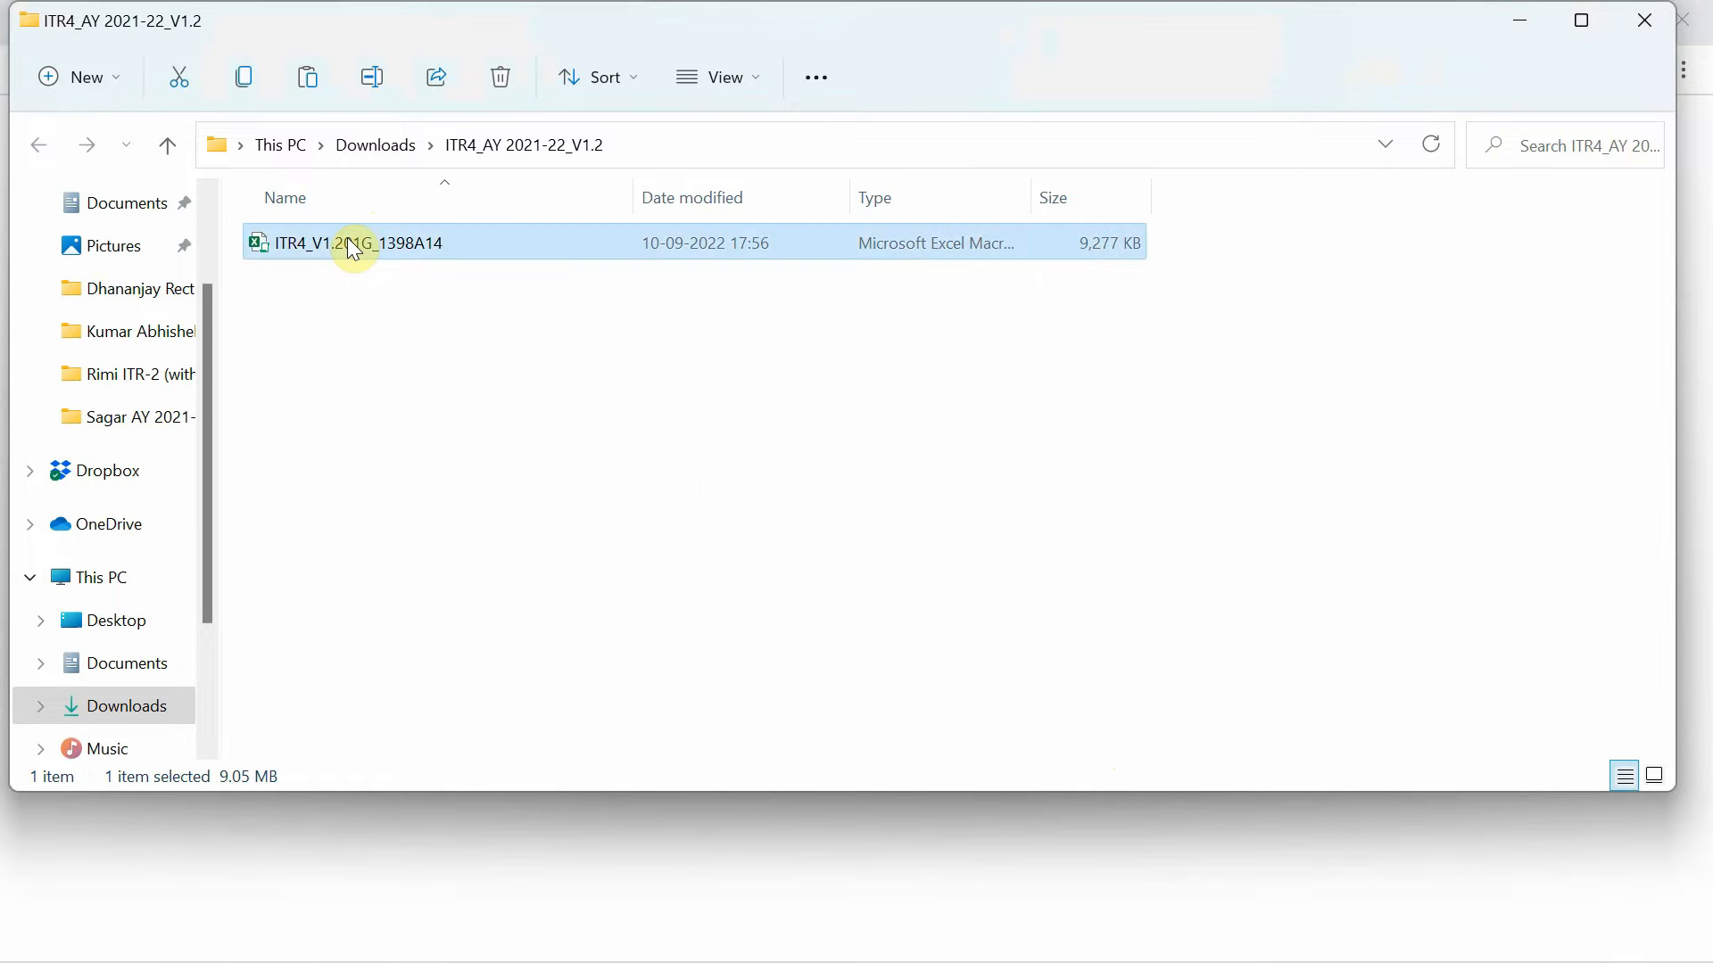
pyautogui.doubleClick(354, 250)
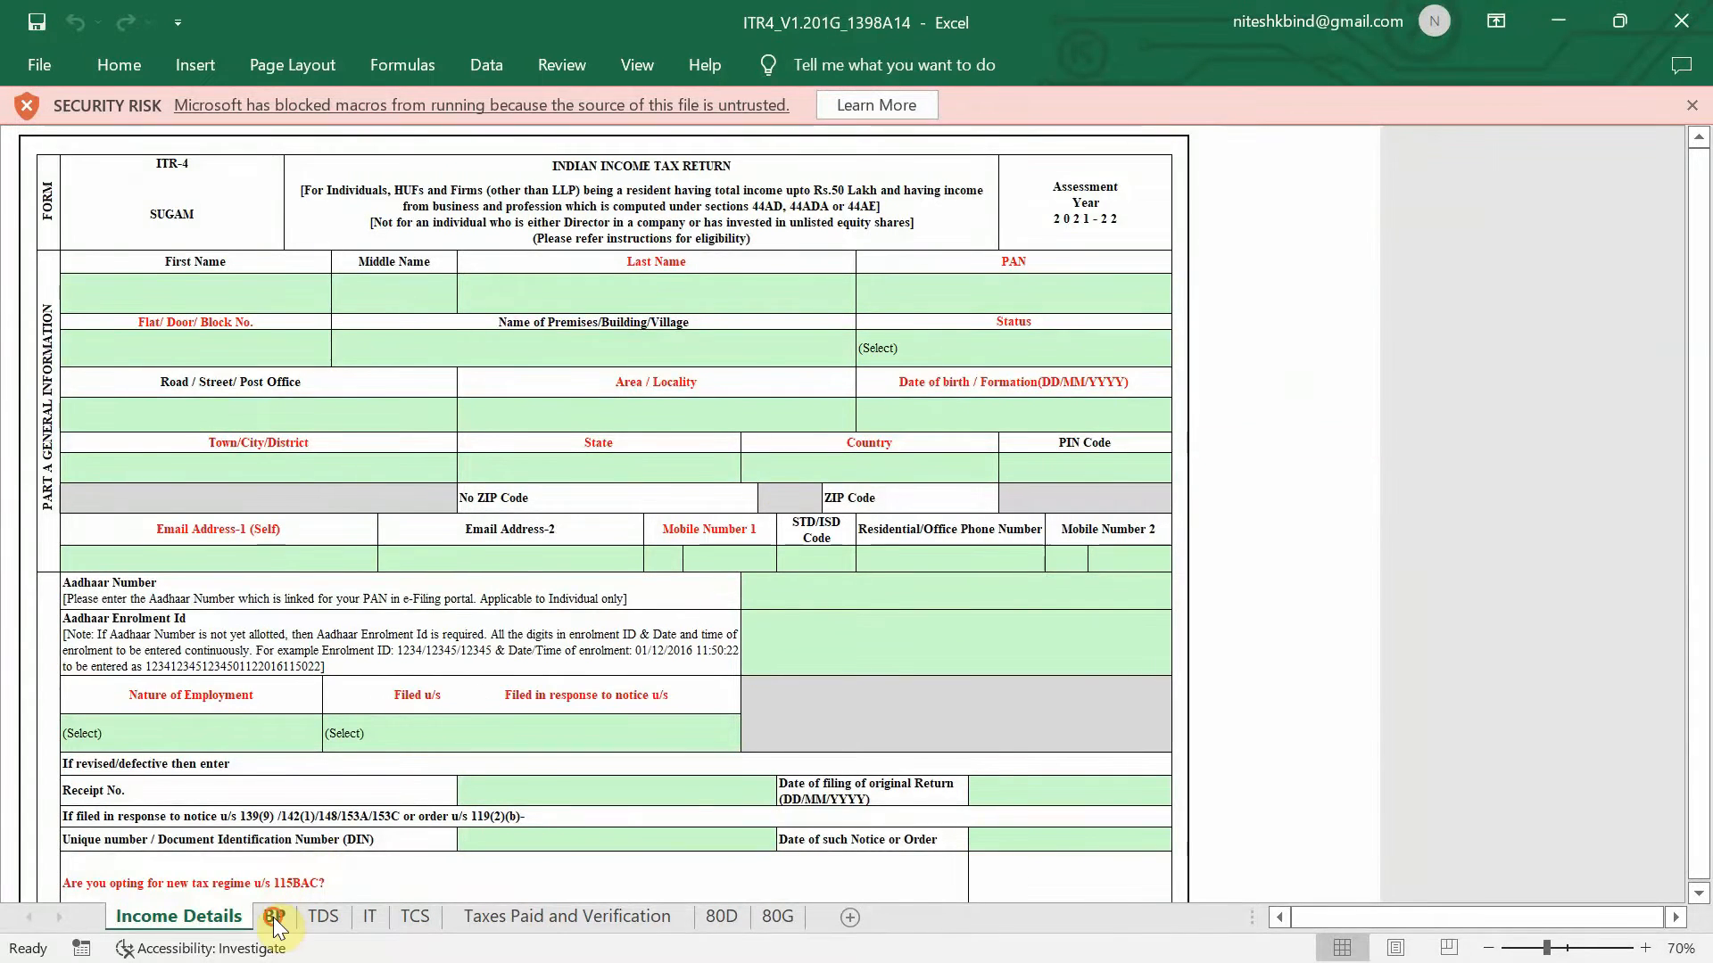
pyautogui.click(273, 917)
pyautogui.click(313, 913)
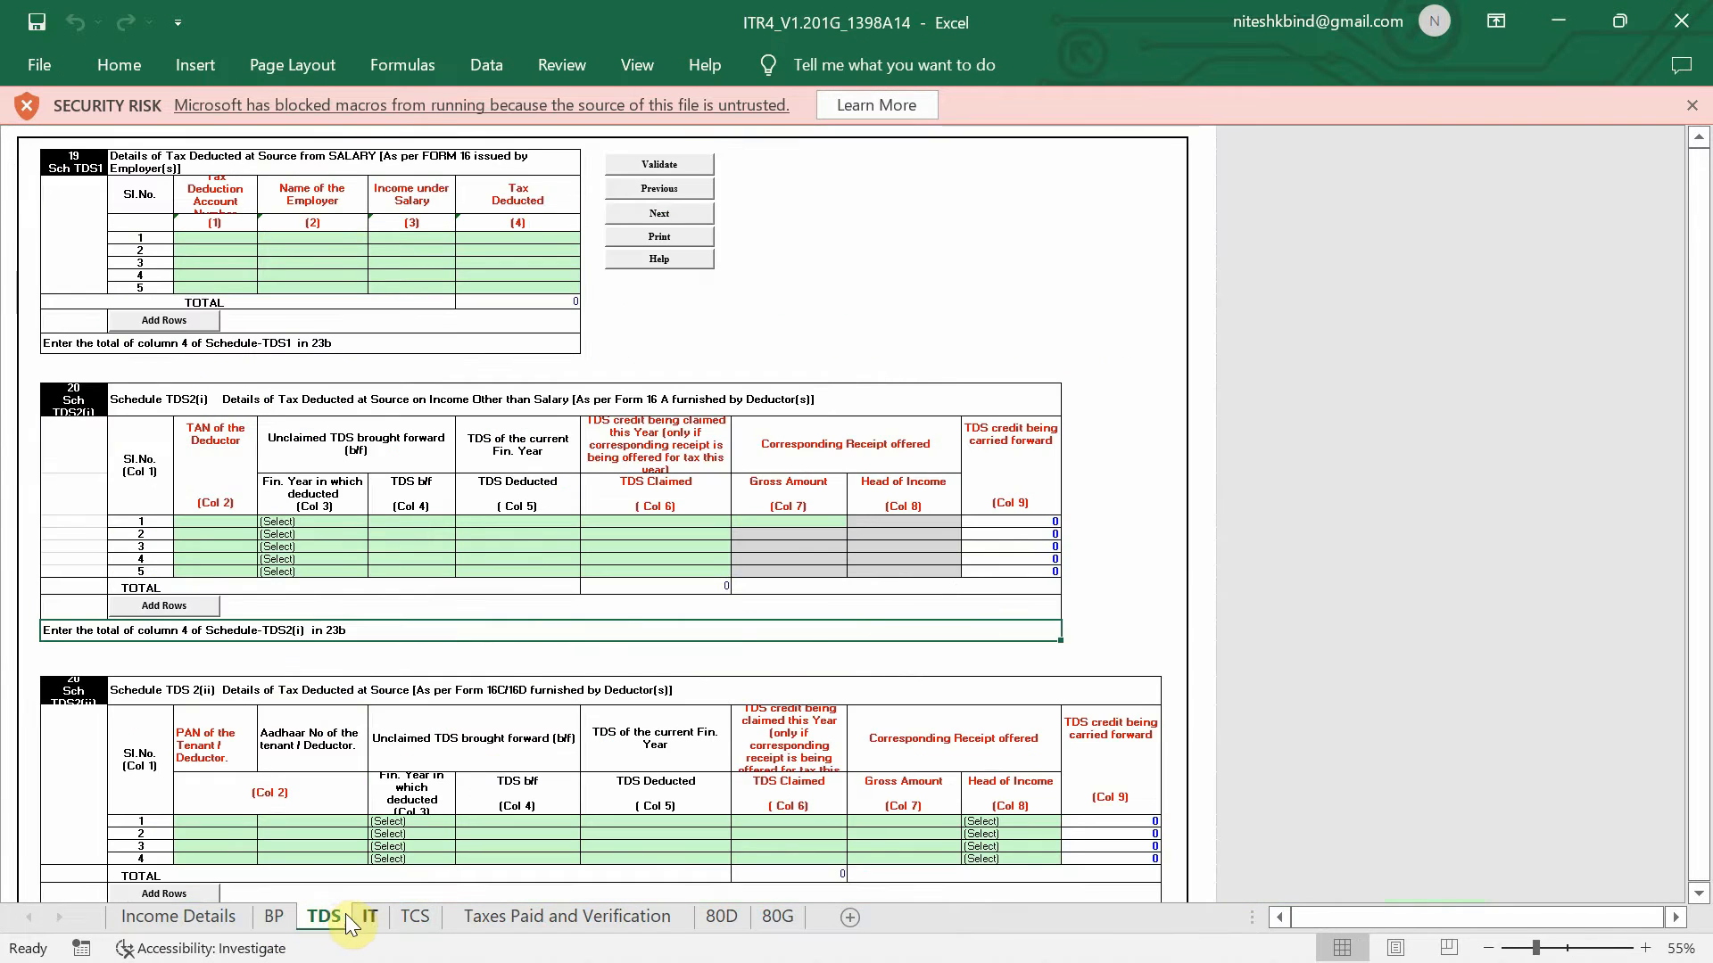
pyautogui.click(371, 915)
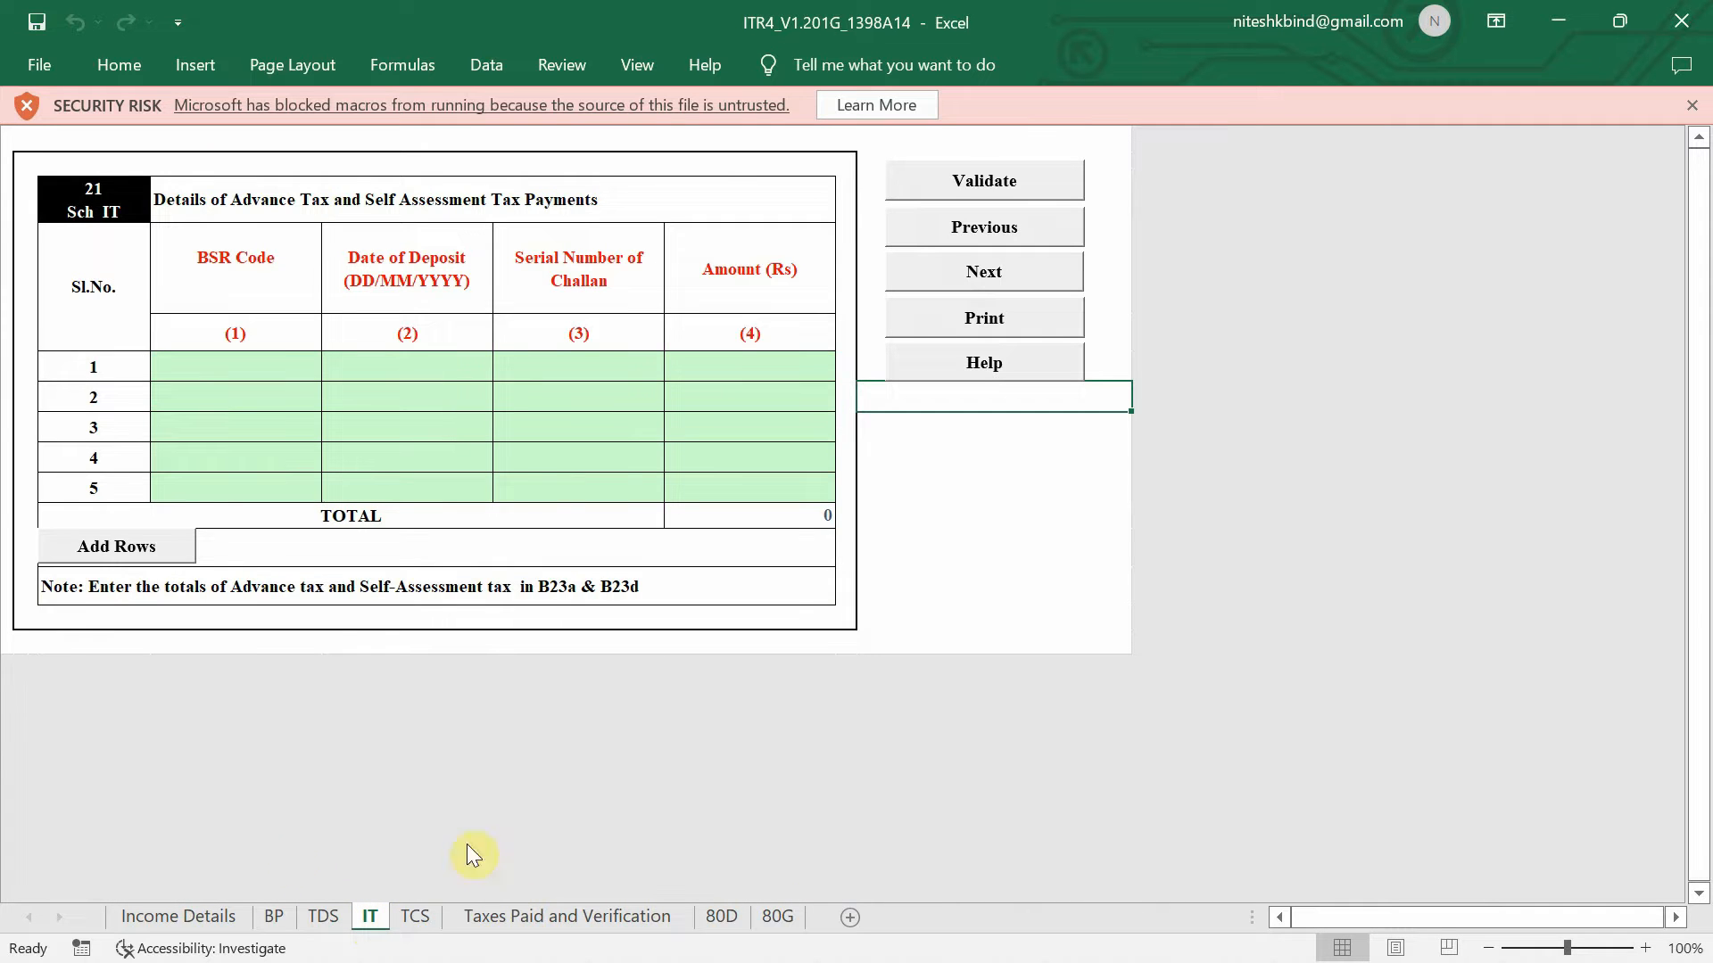
pyautogui.click(178, 902)
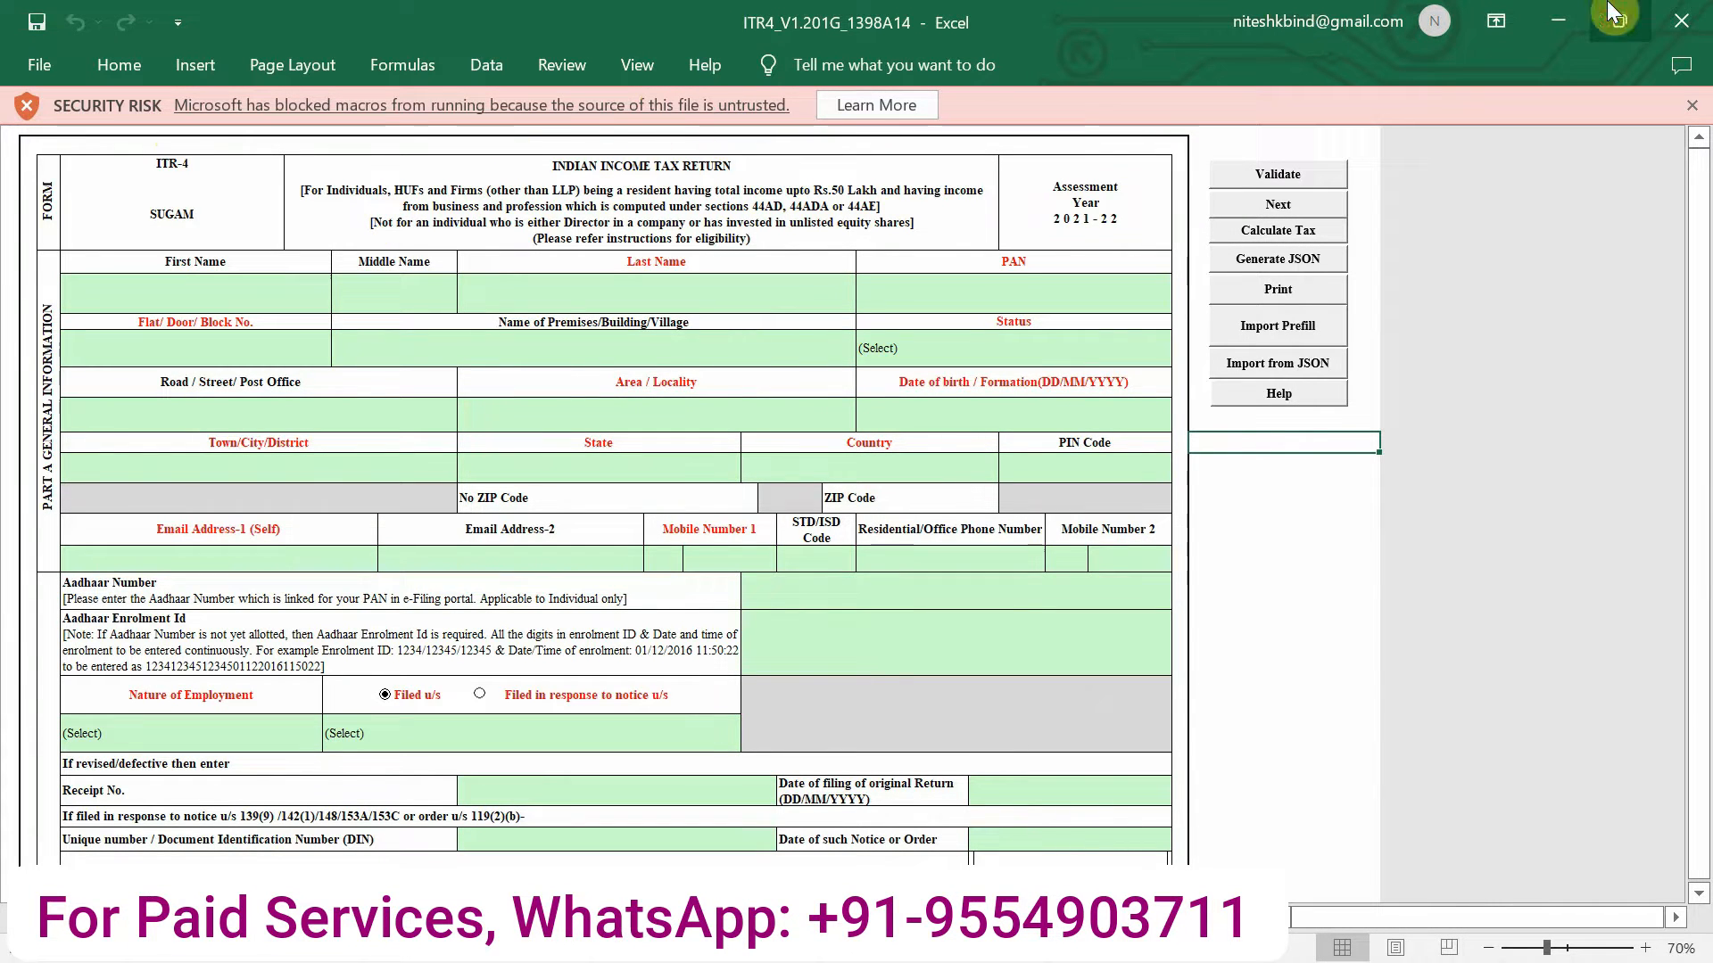
# - Close Excel, tick Unblock in the workbook's Properties, and reopen ITR4_V1.201G_1398A14
pyautogui.click(1694, 11)
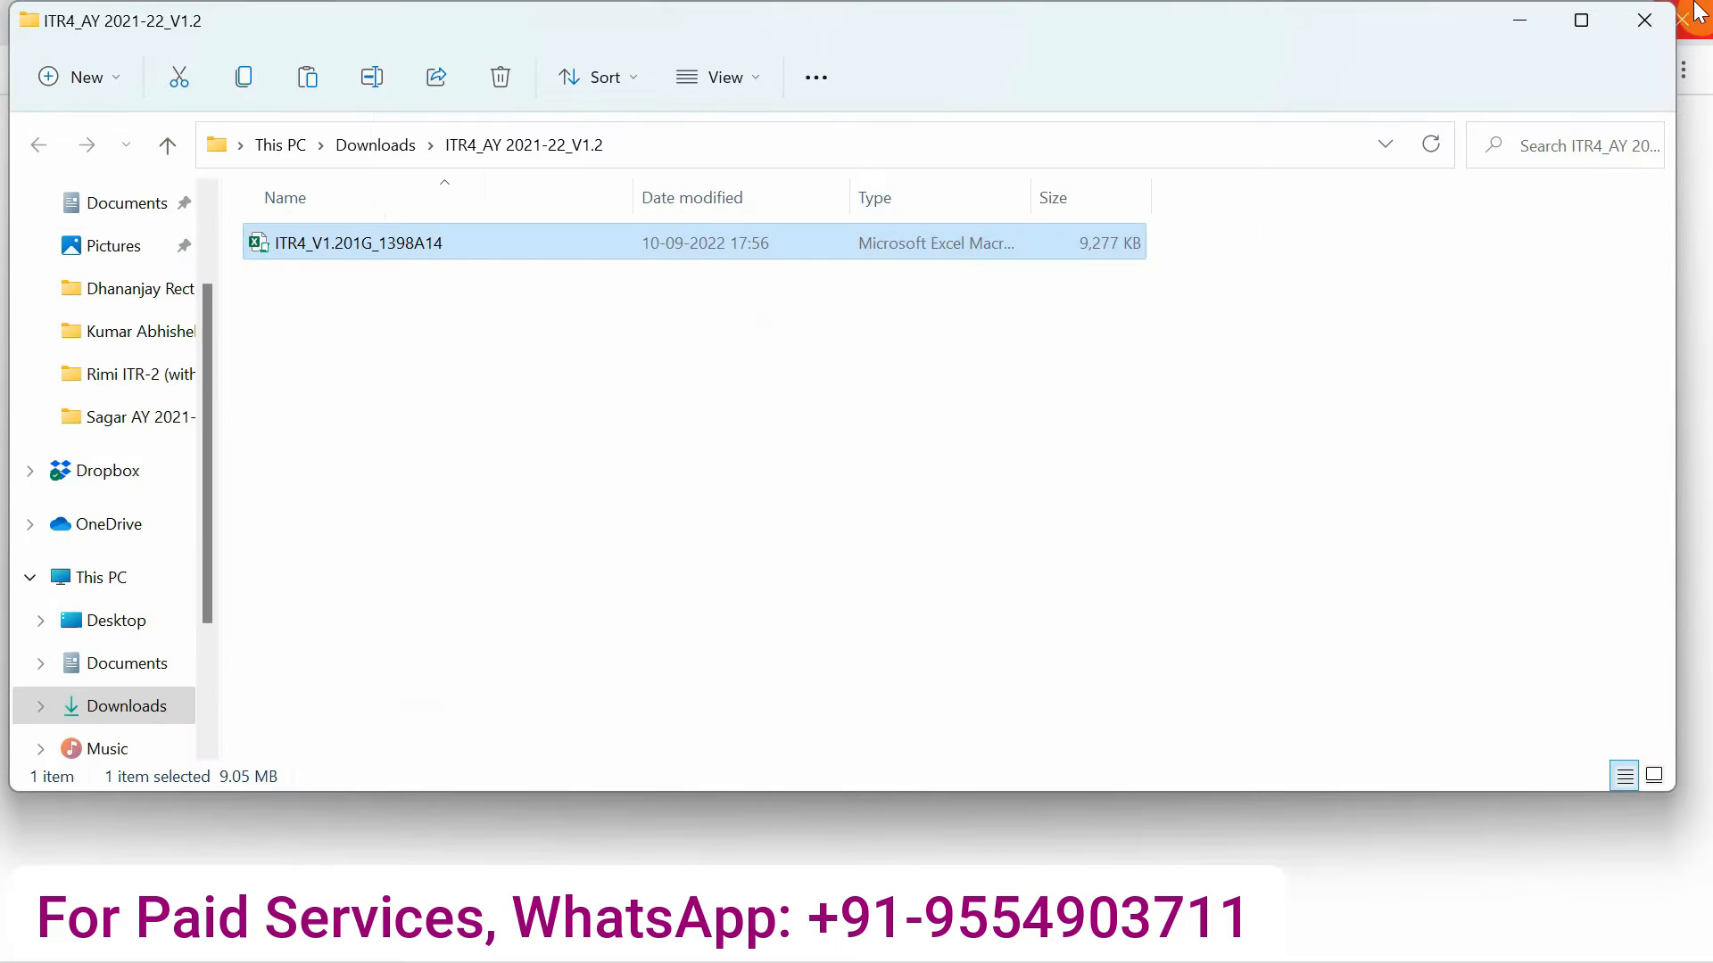
pyautogui.rightClick(348, 248)
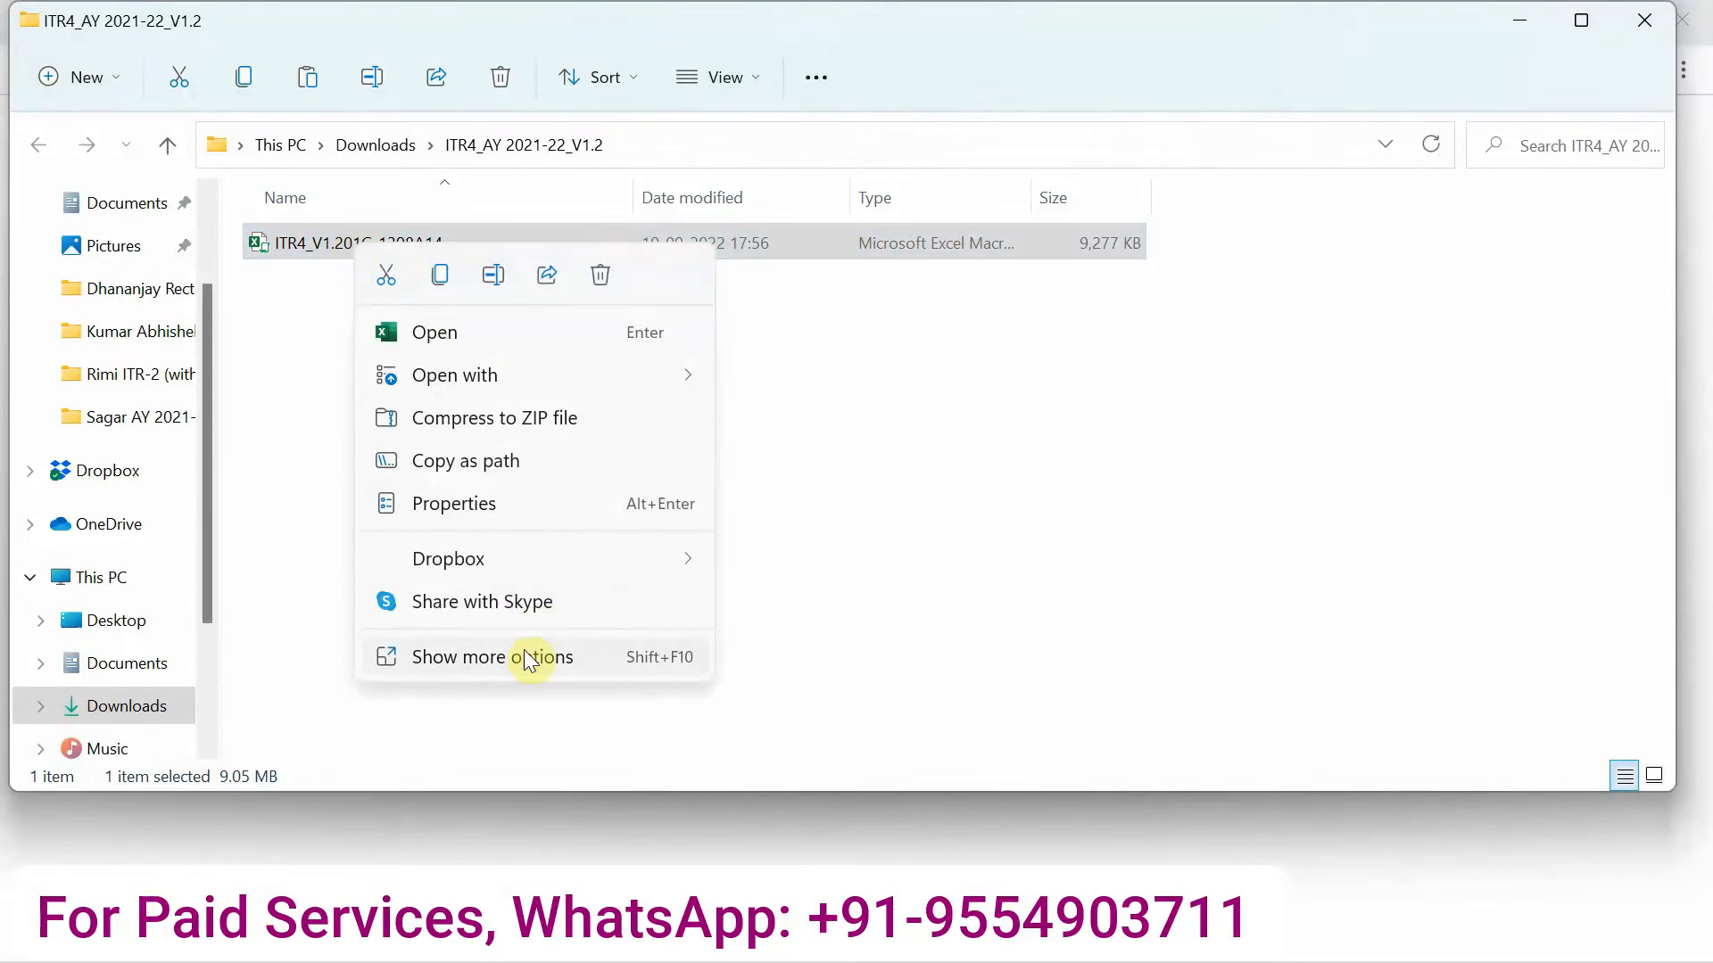
pyautogui.click(498, 654)
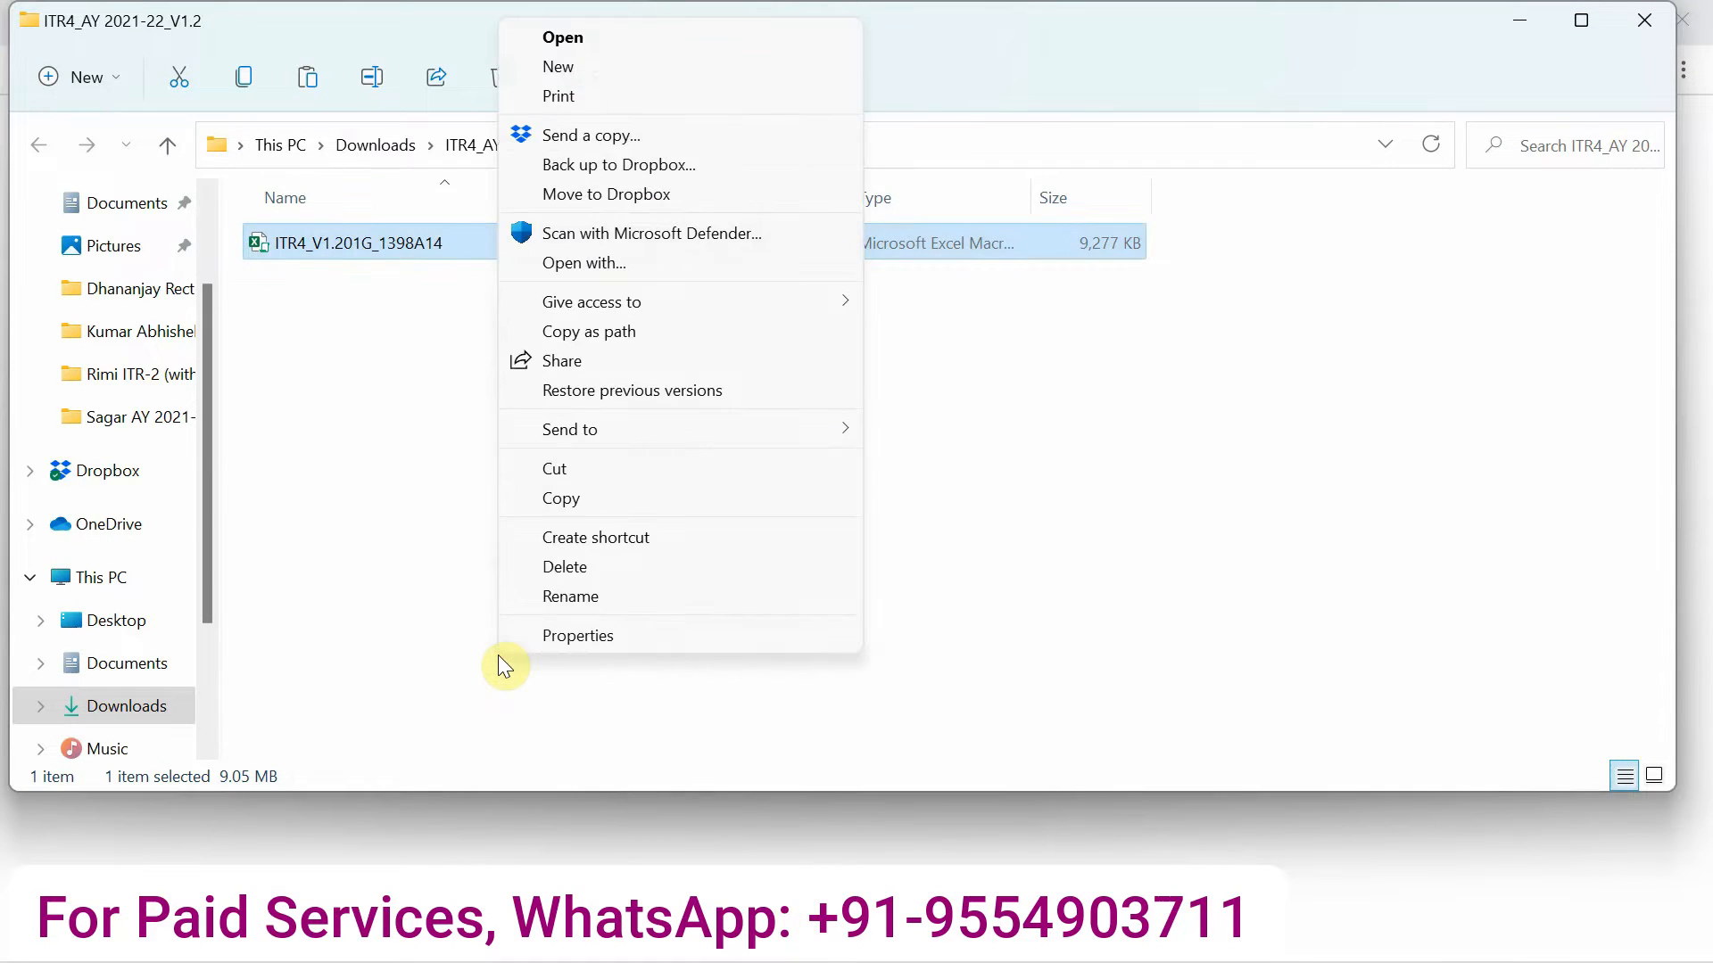
pyautogui.click(580, 642)
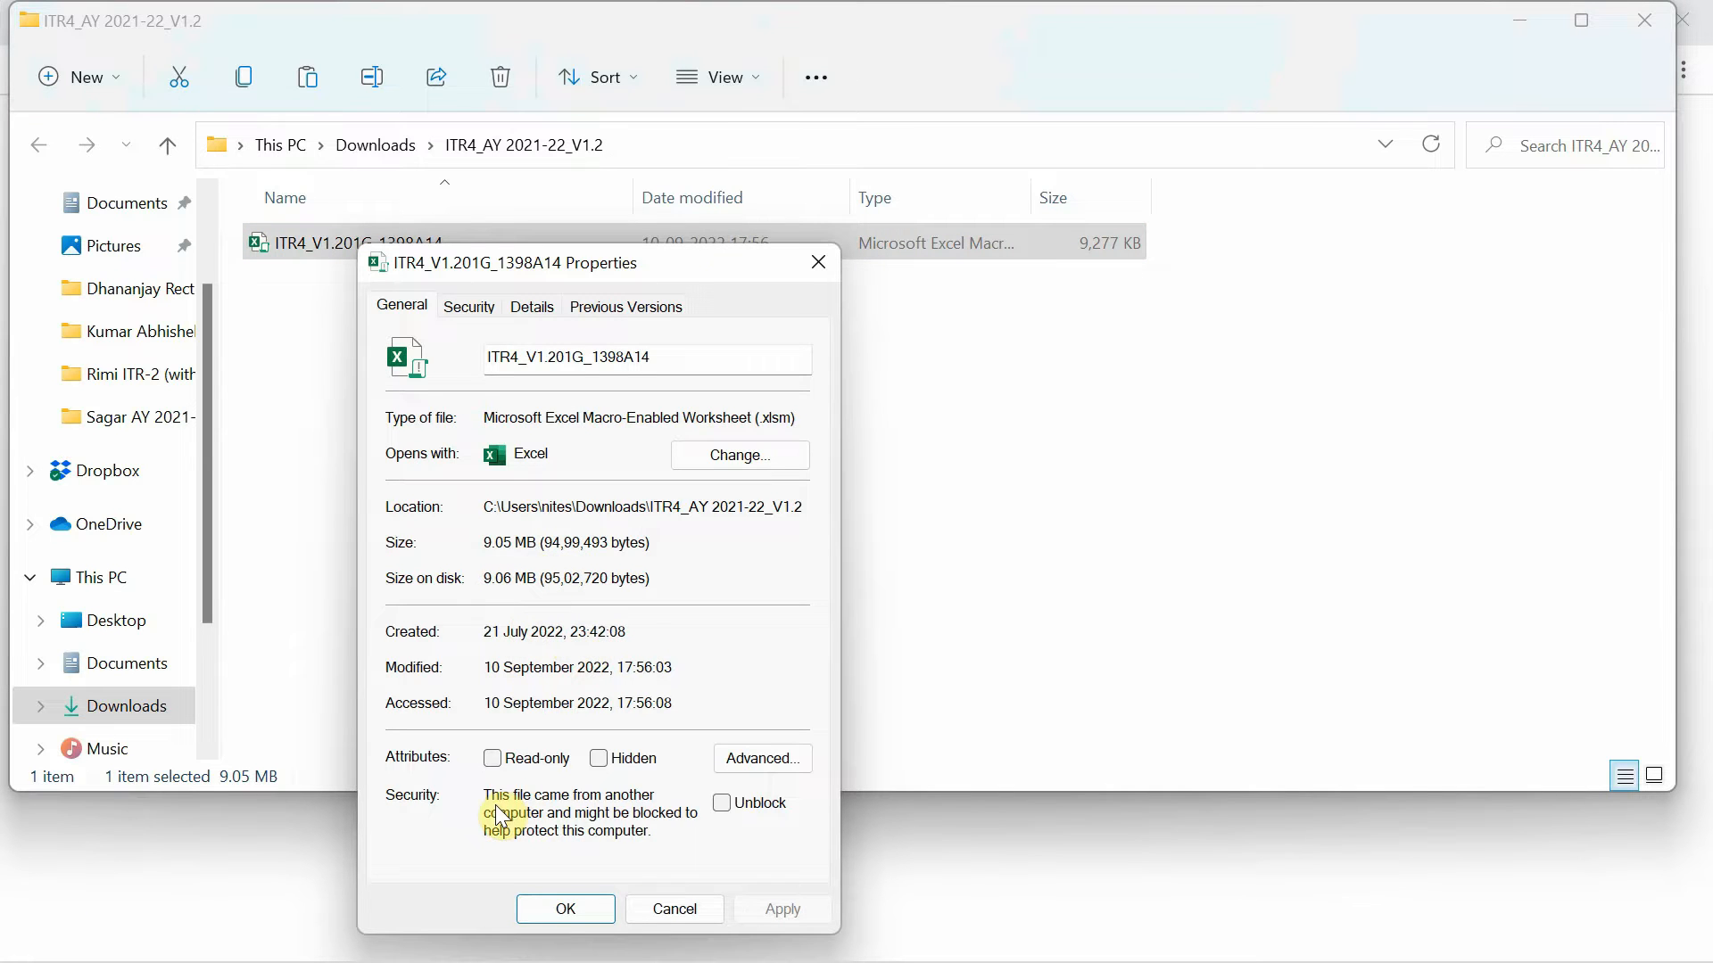
pyautogui.click(719, 803)
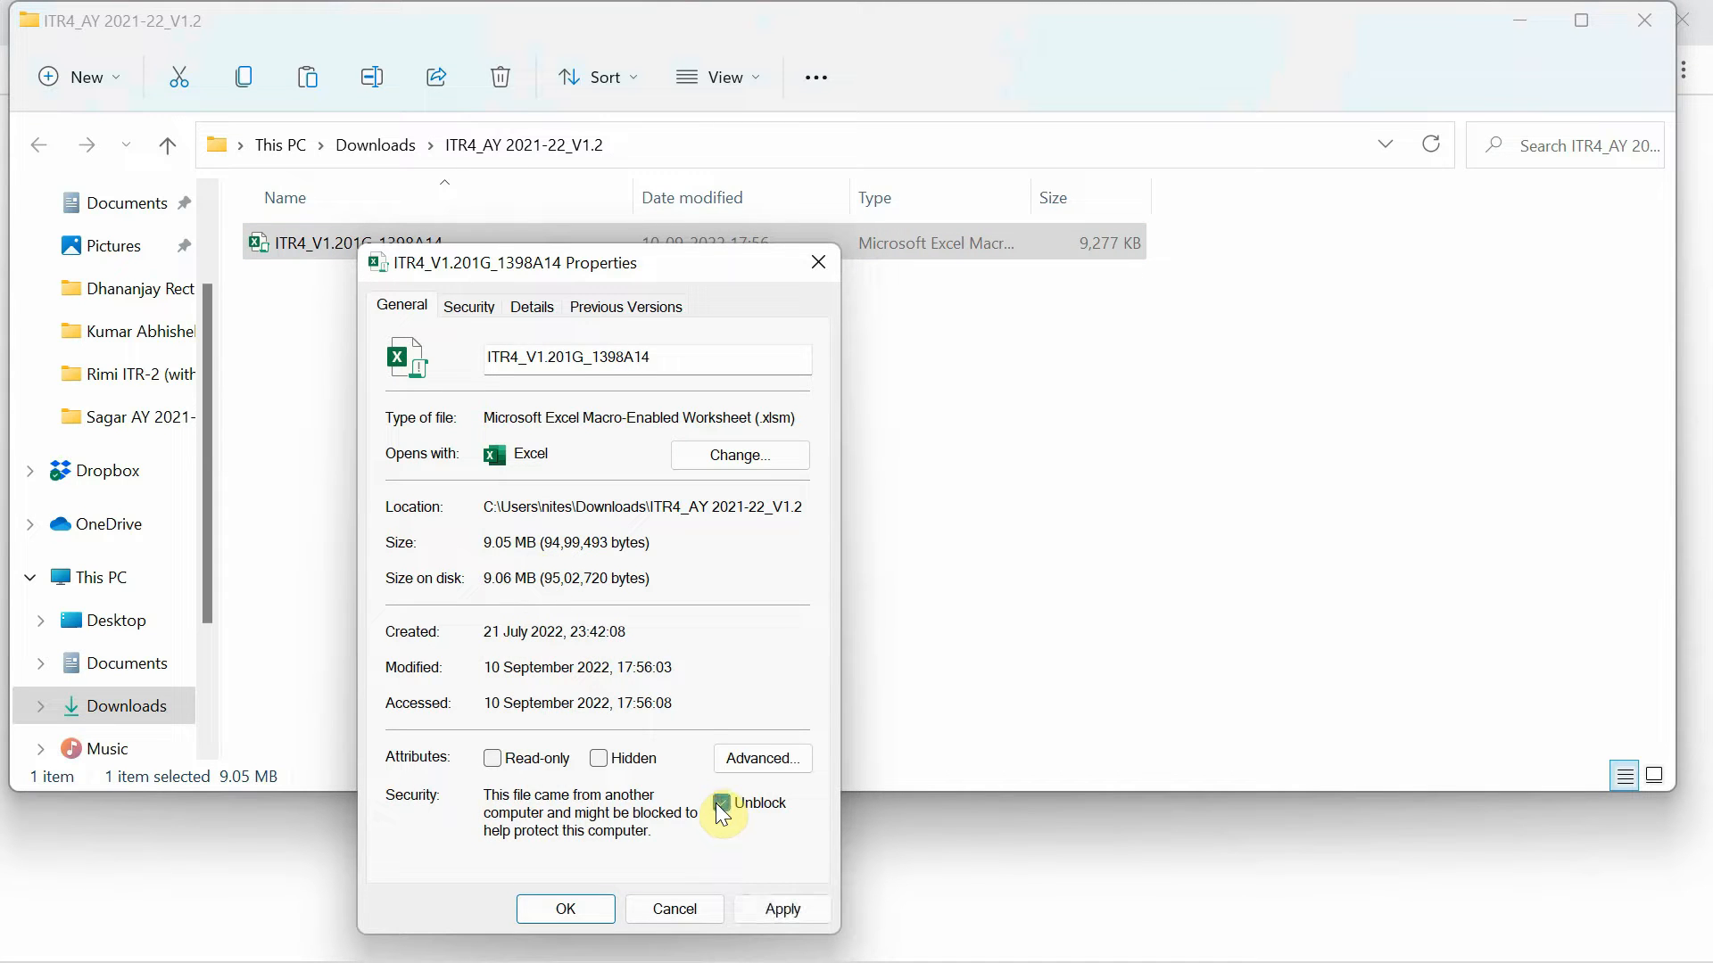
pyautogui.click(578, 907)
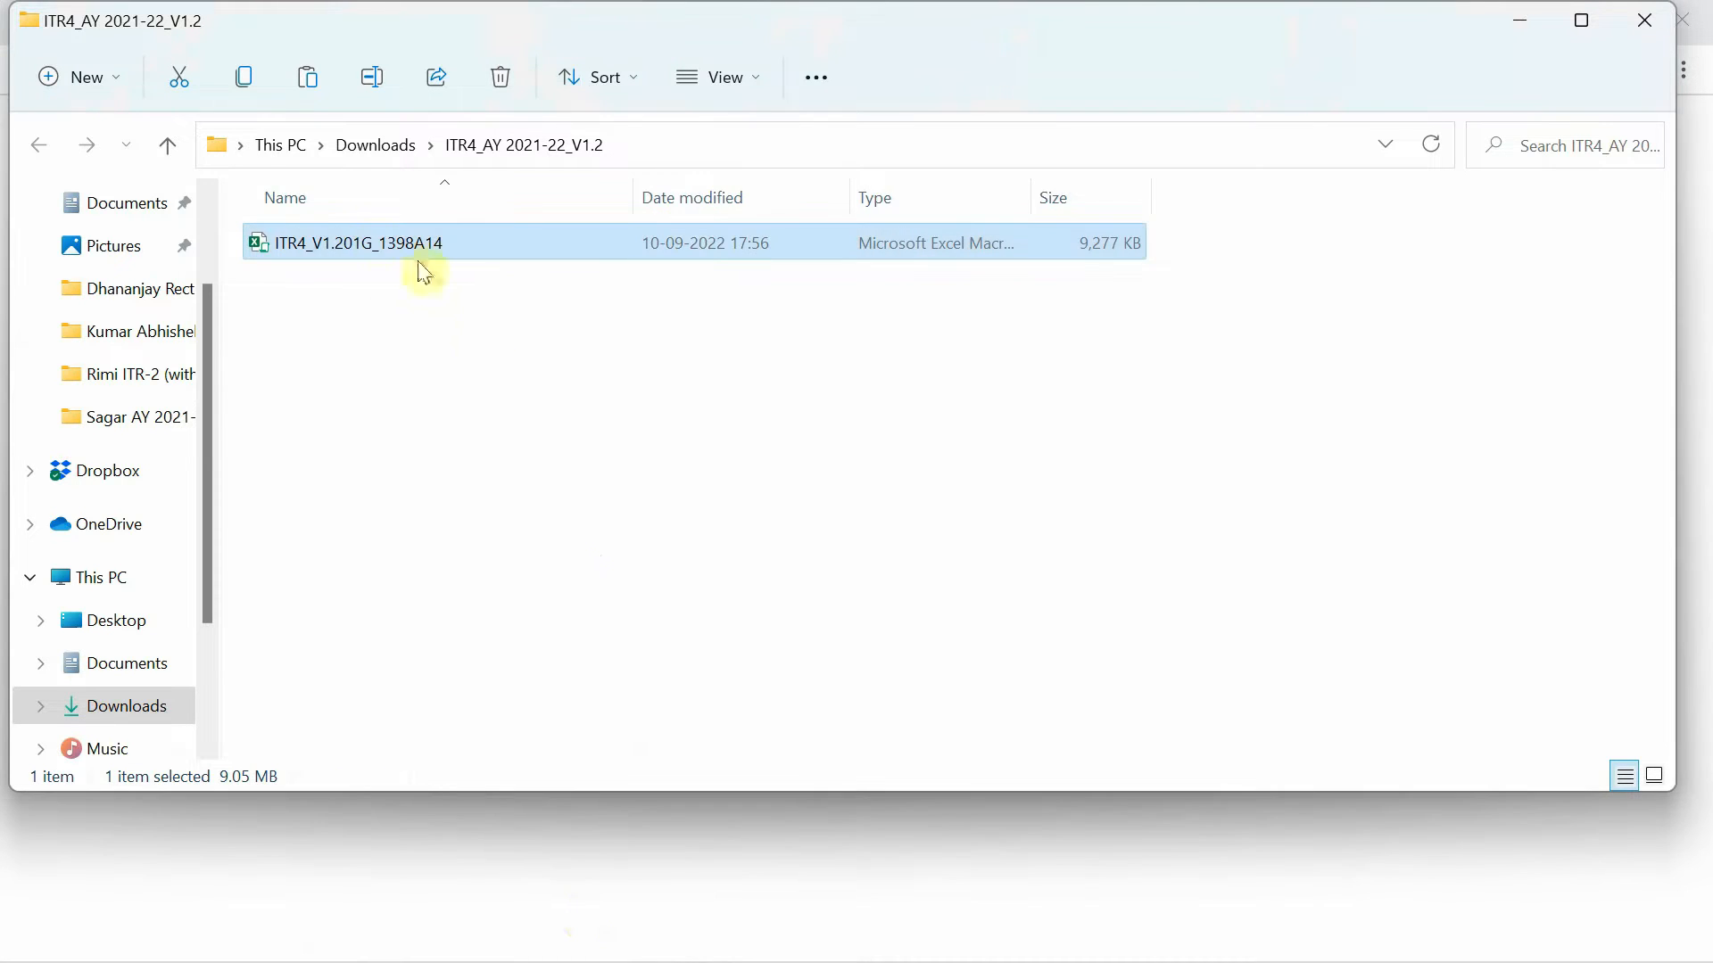
pyautogui.doubleClick(370, 241)
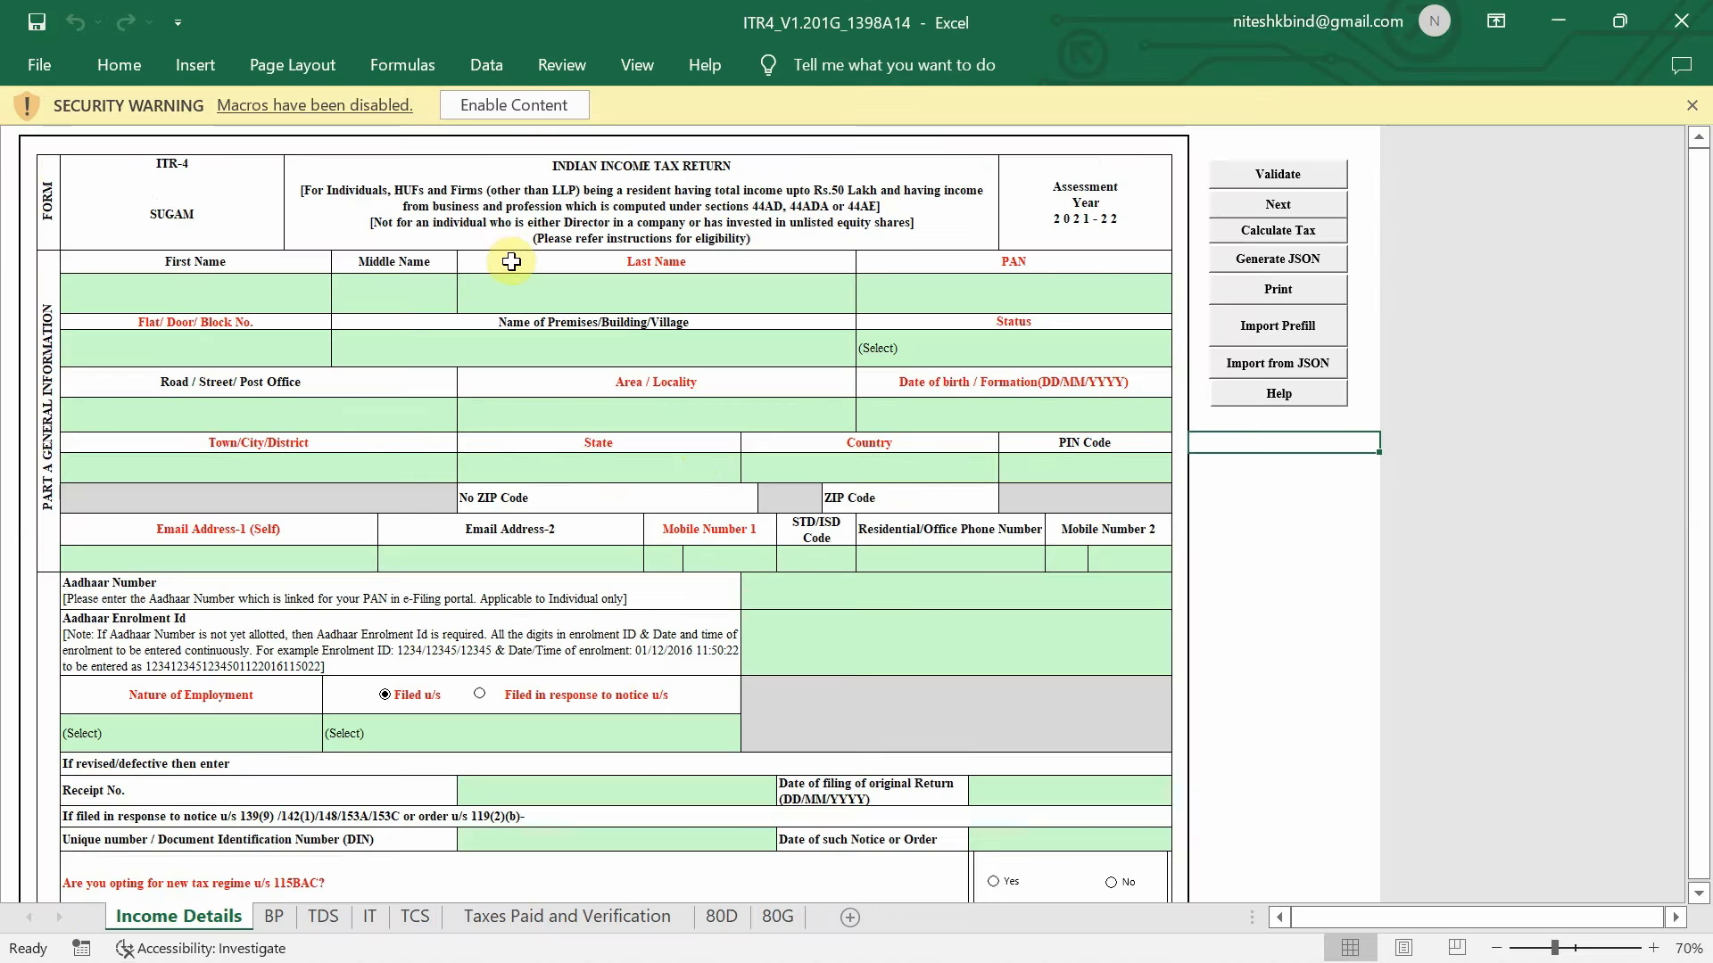
# - Enable Content for the utility's macros, dismiss the instructions dialog, and return to Chrome
pyautogui.click(535, 105)
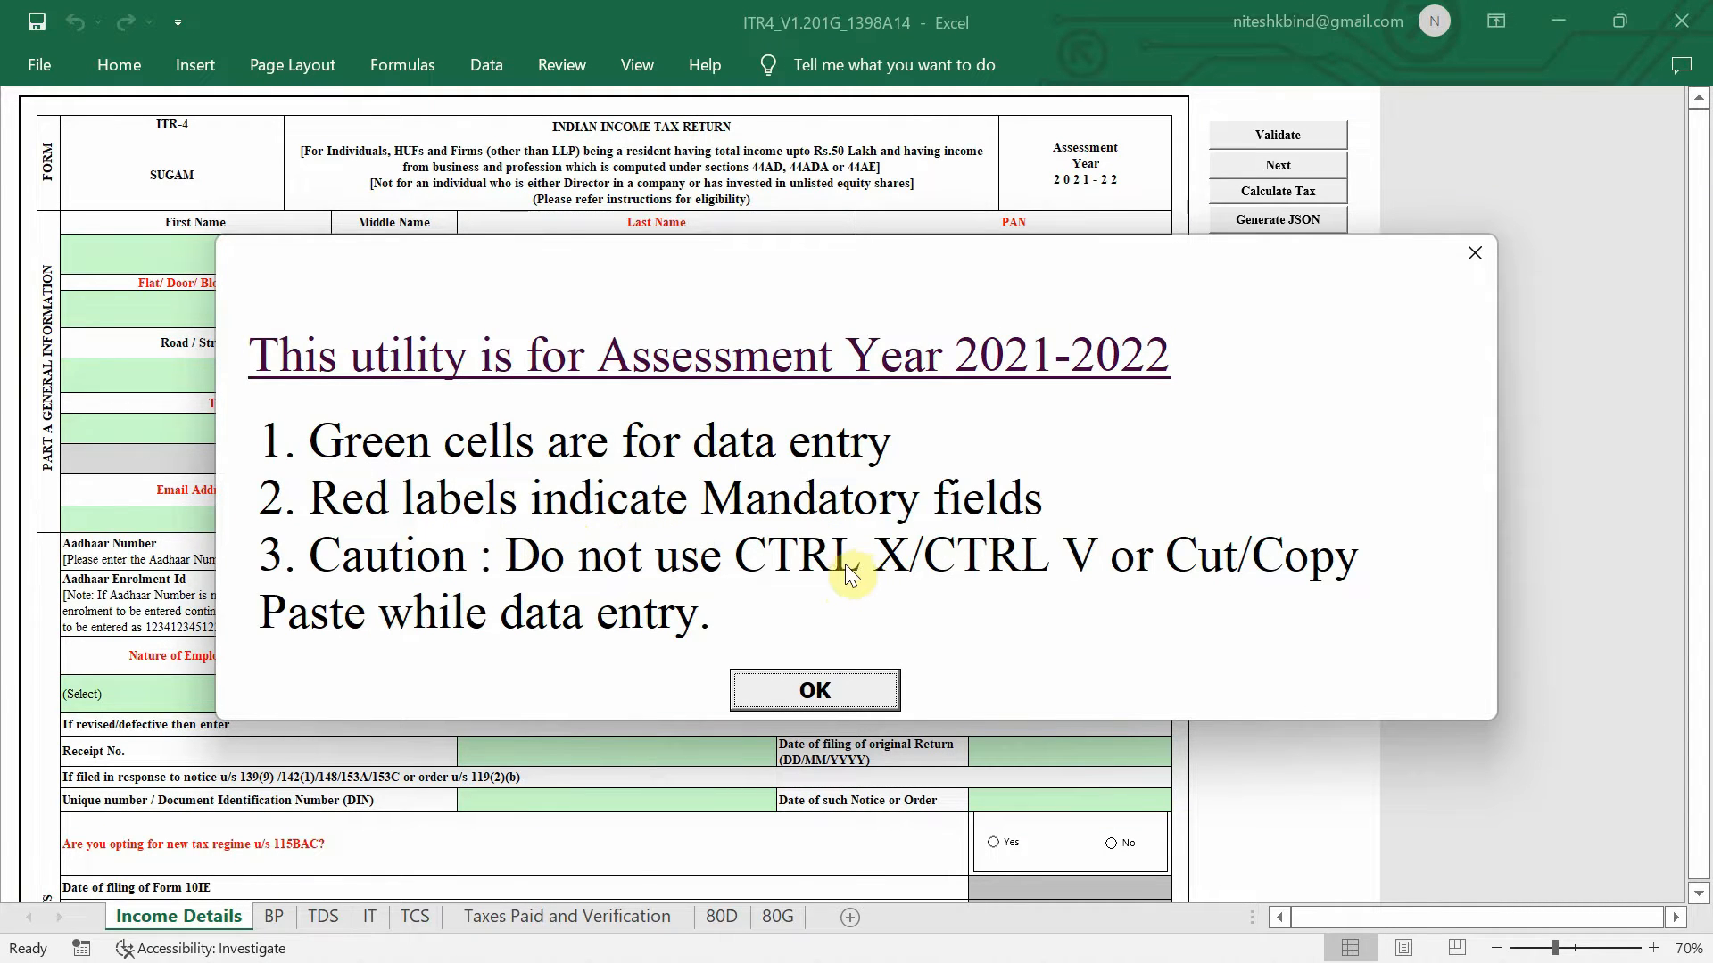
pyautogui.click(825, 692)
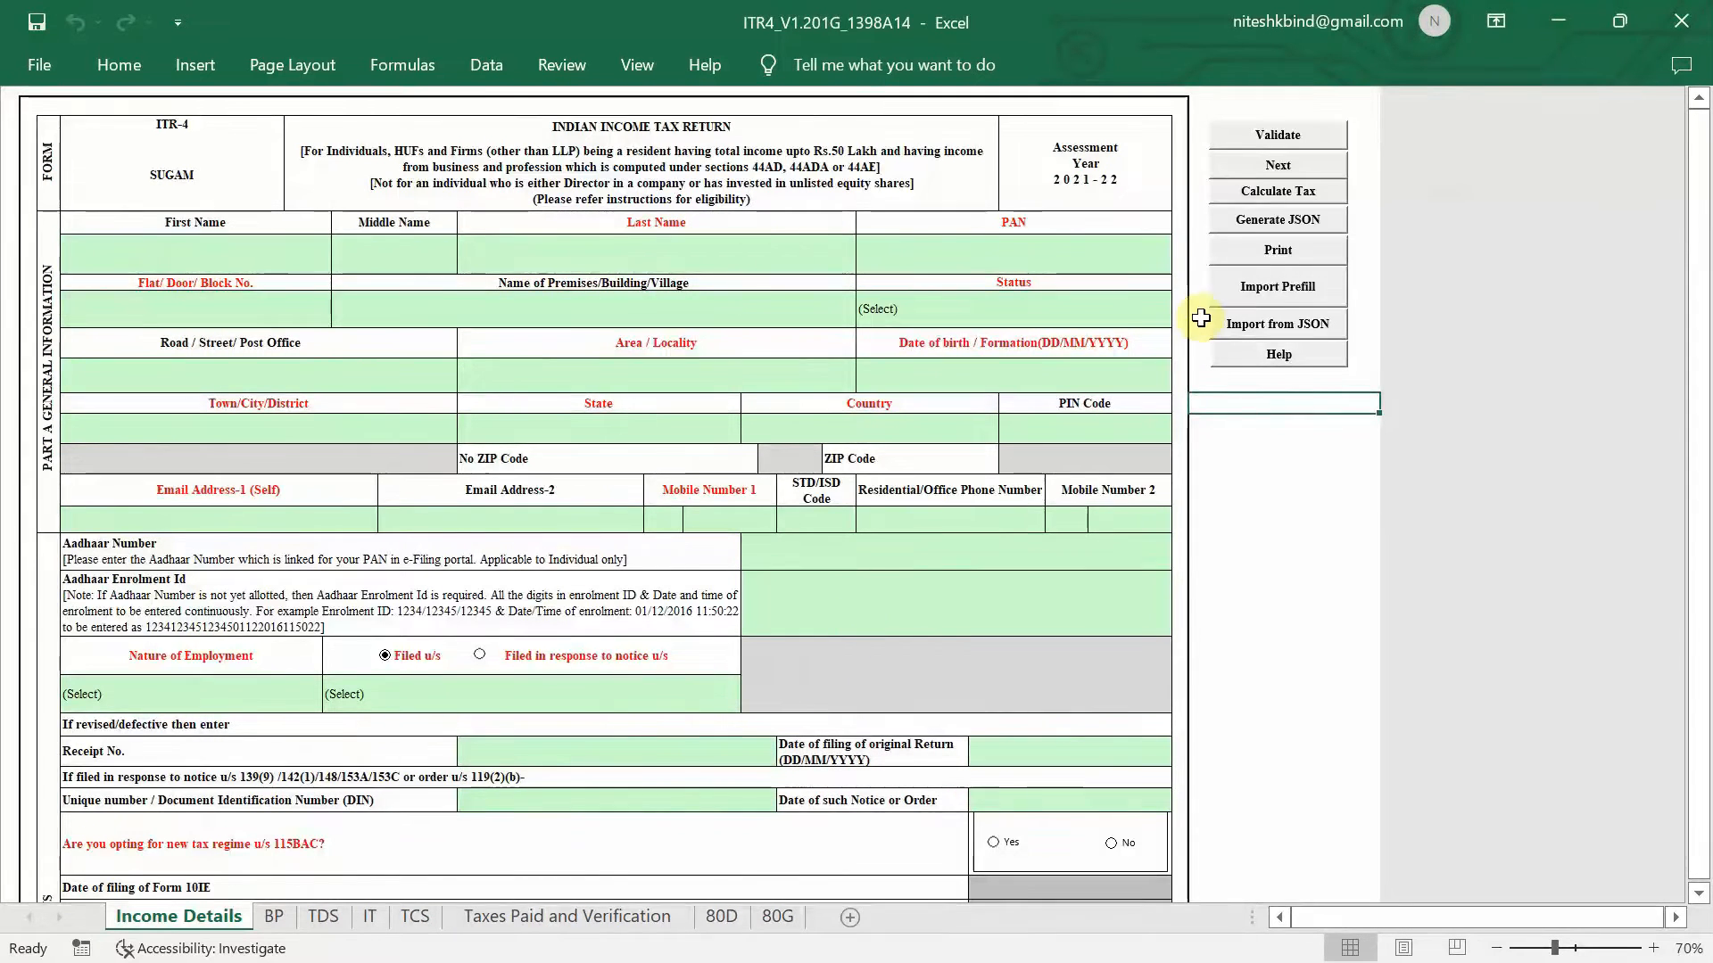
pyautogui.keyDown('ctrl'); pyautogui.scroll(1, 1196, 432); pyautogui.keyUp('ctrl')
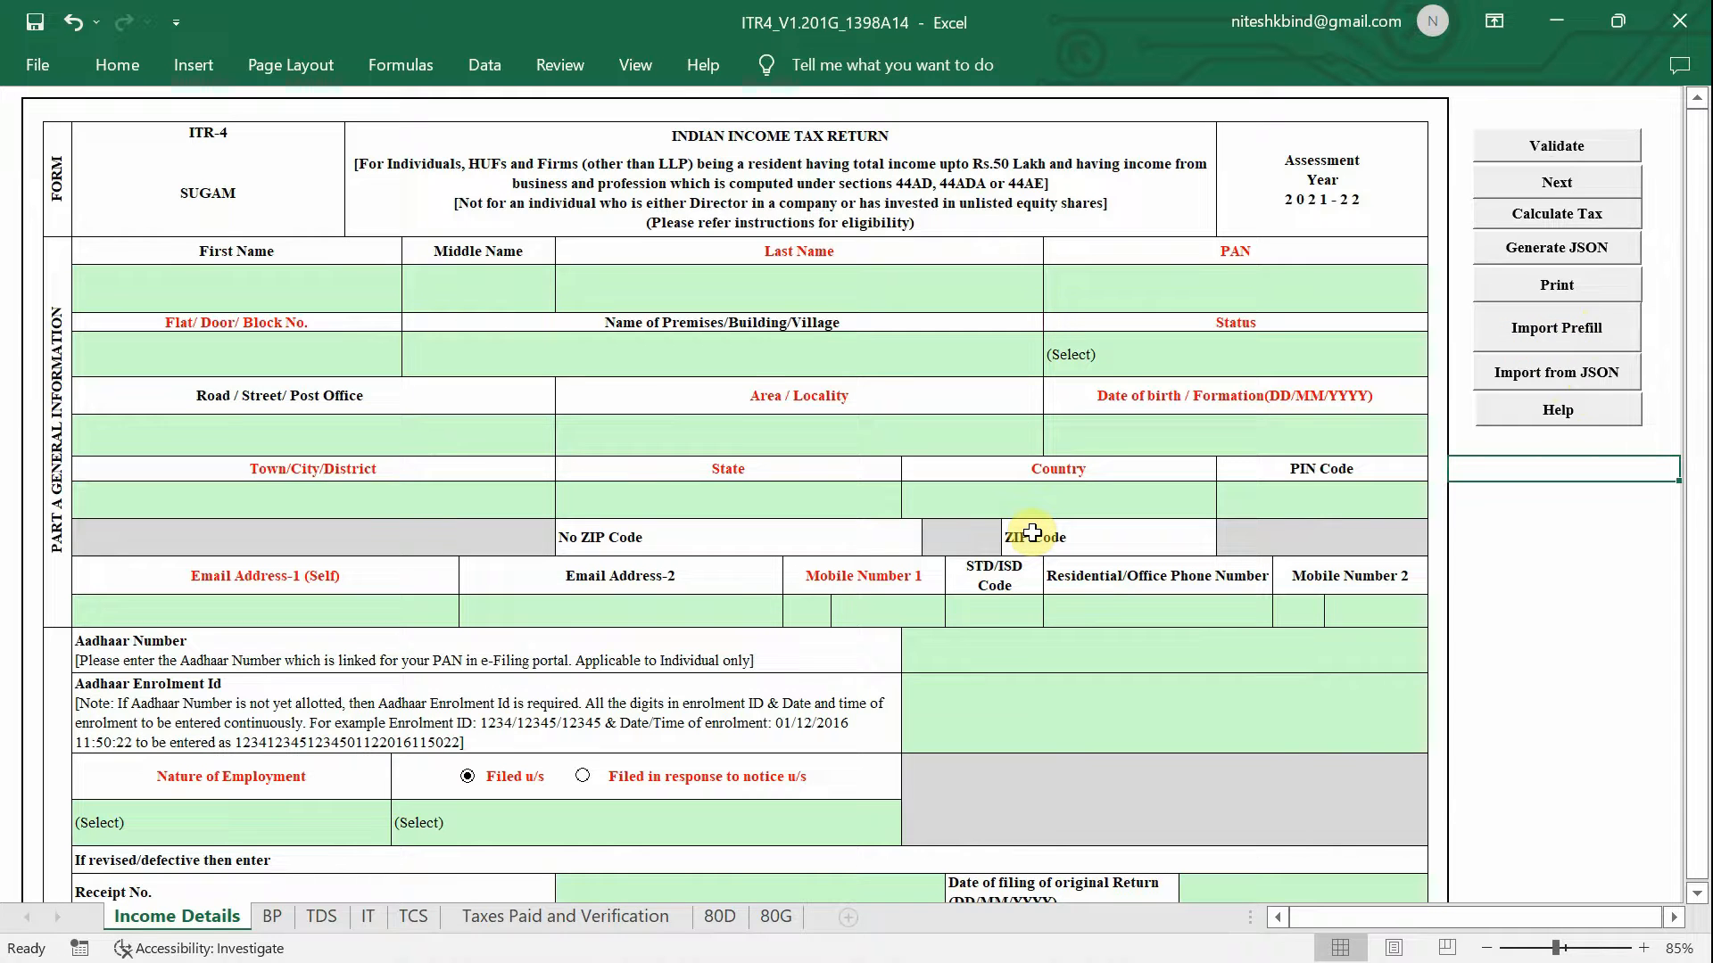
pyautogui.hotkey('alt', 'Tab')
pyautogui.hotkey('alt', 'Tab')
pyautogui.hotkey('alt', 'Tab')
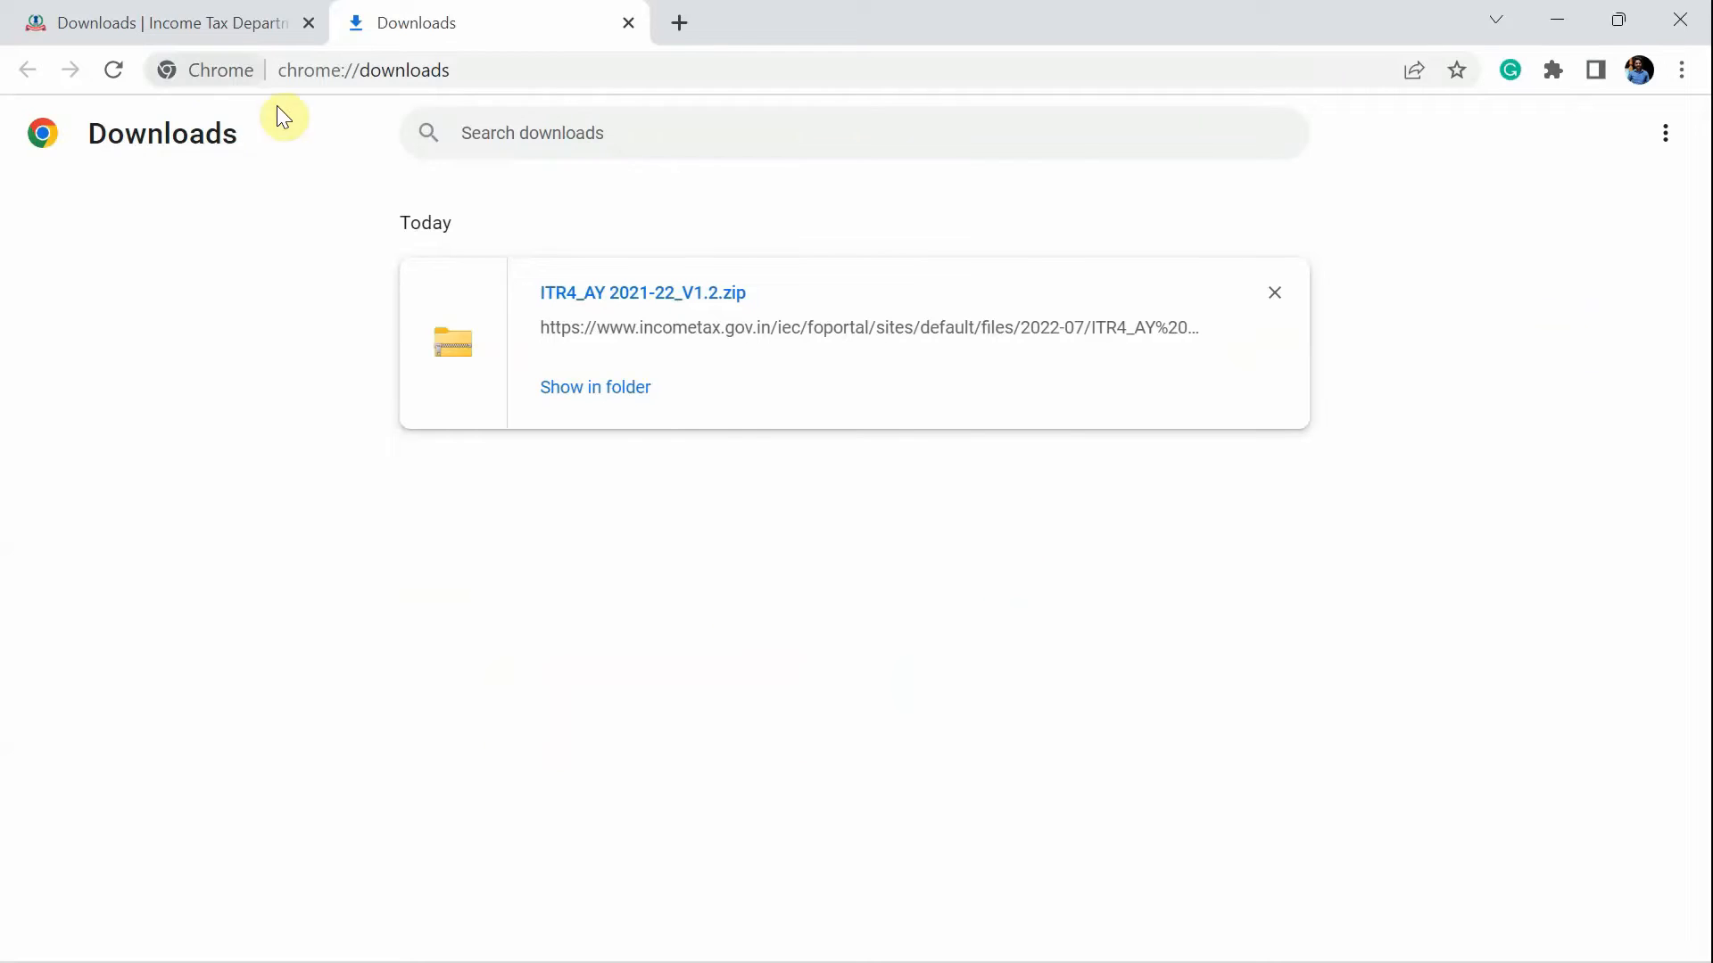
# - Log in and go to e-File > Income Tax Returns > Download Pre-Filled Data
pyautogui.click(172, 19)
pyautogui.scroll(10, 1228, 207)
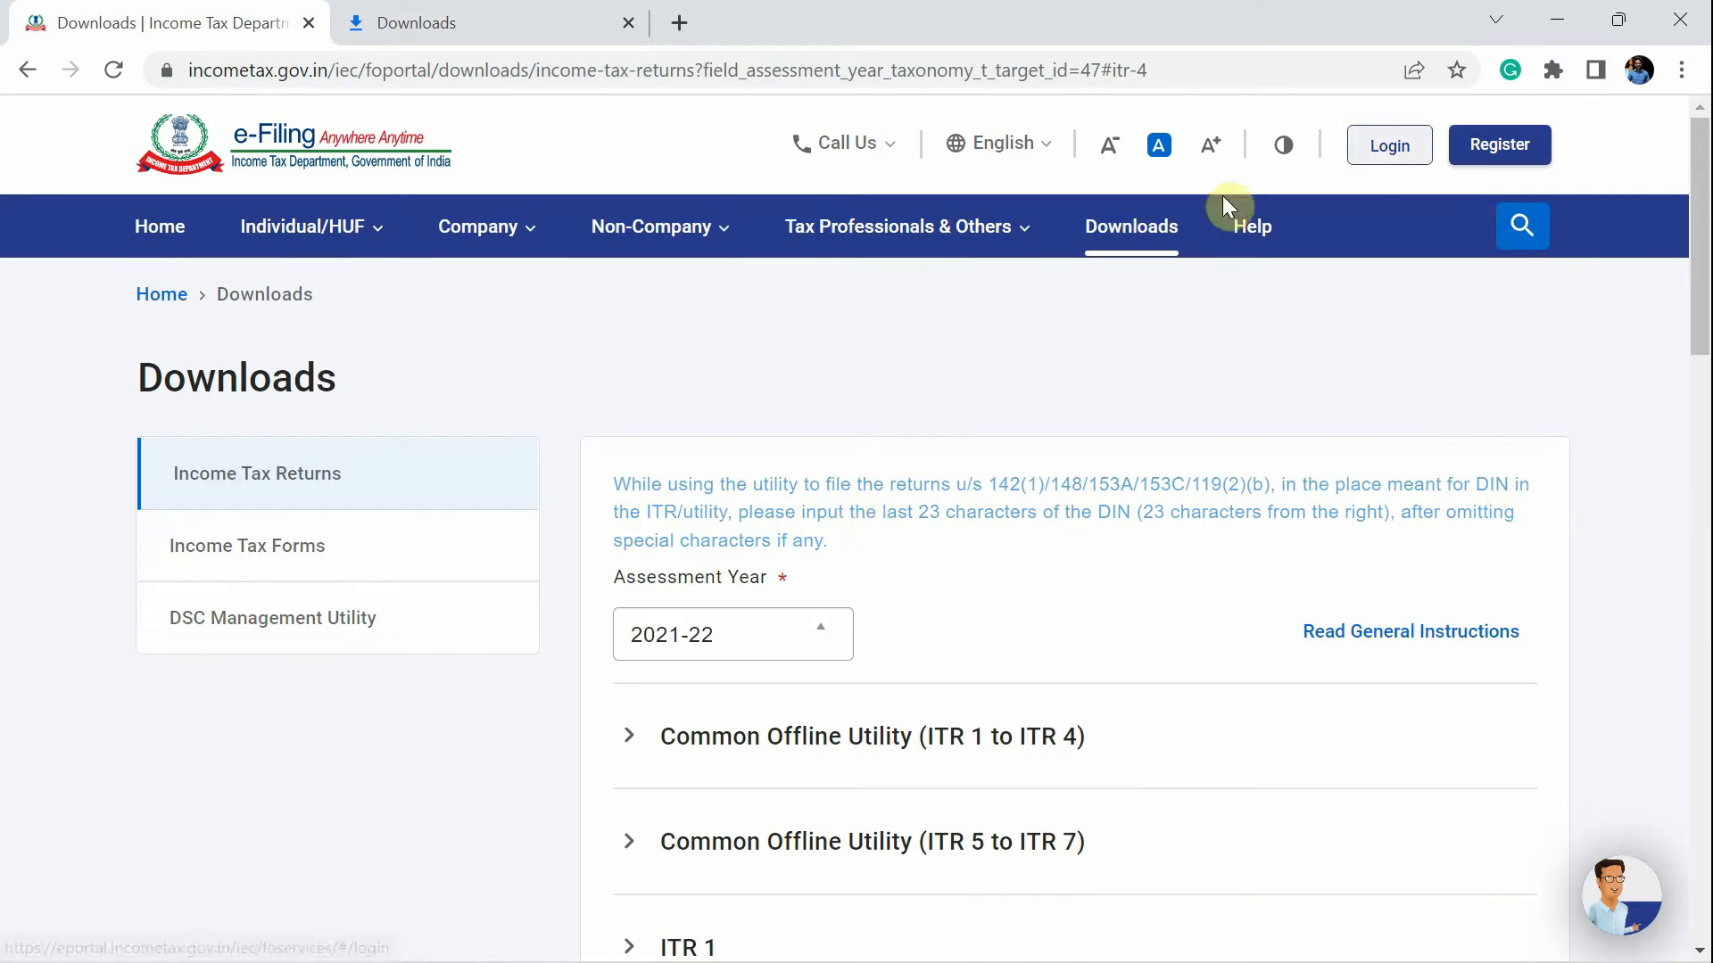
pyautogui.click(1387, 148)
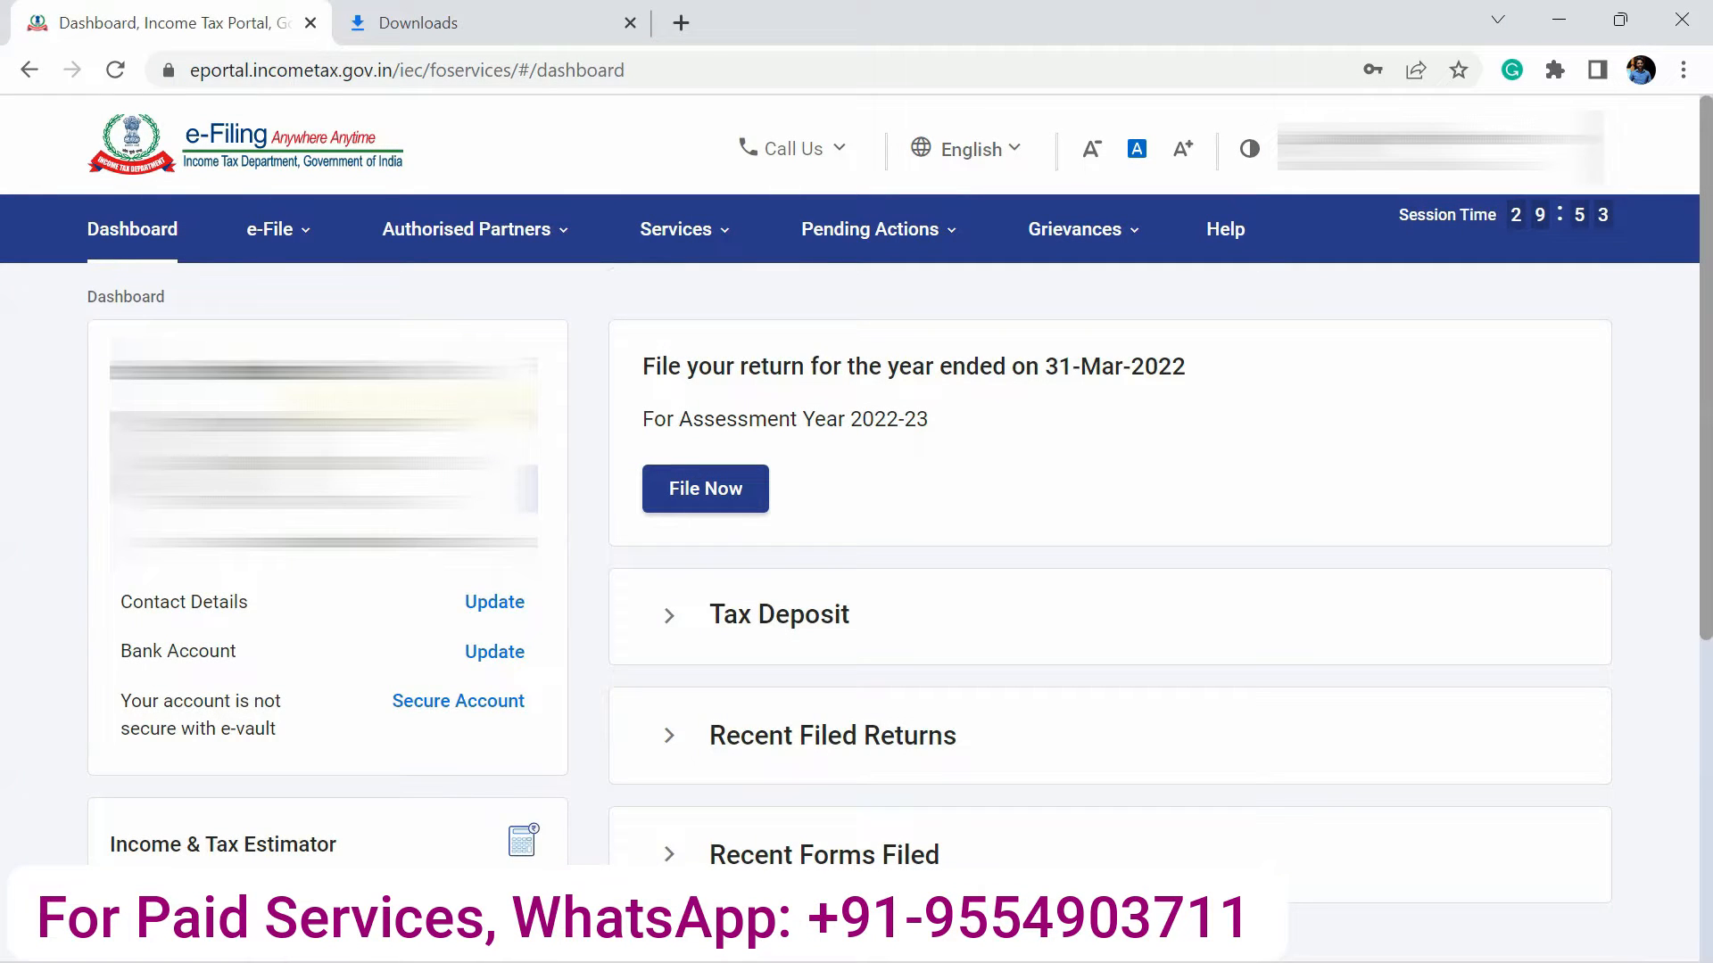
pyautogui.click(287, 229)
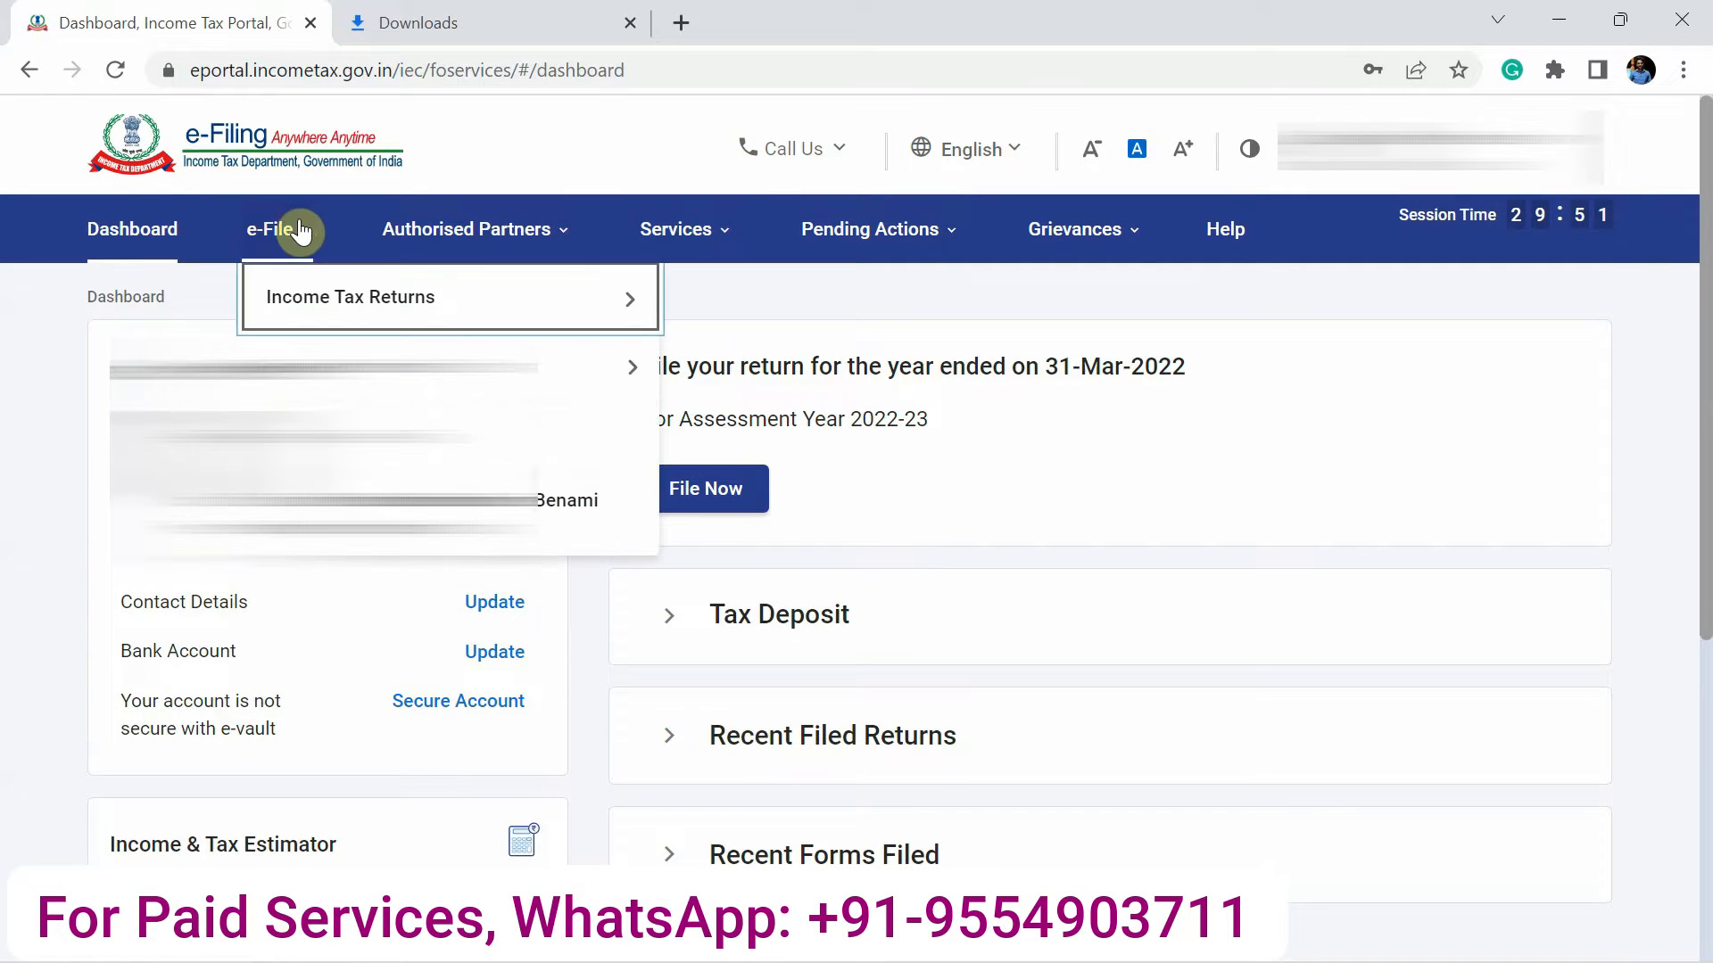
pyautogui.moveTo(304, 314)
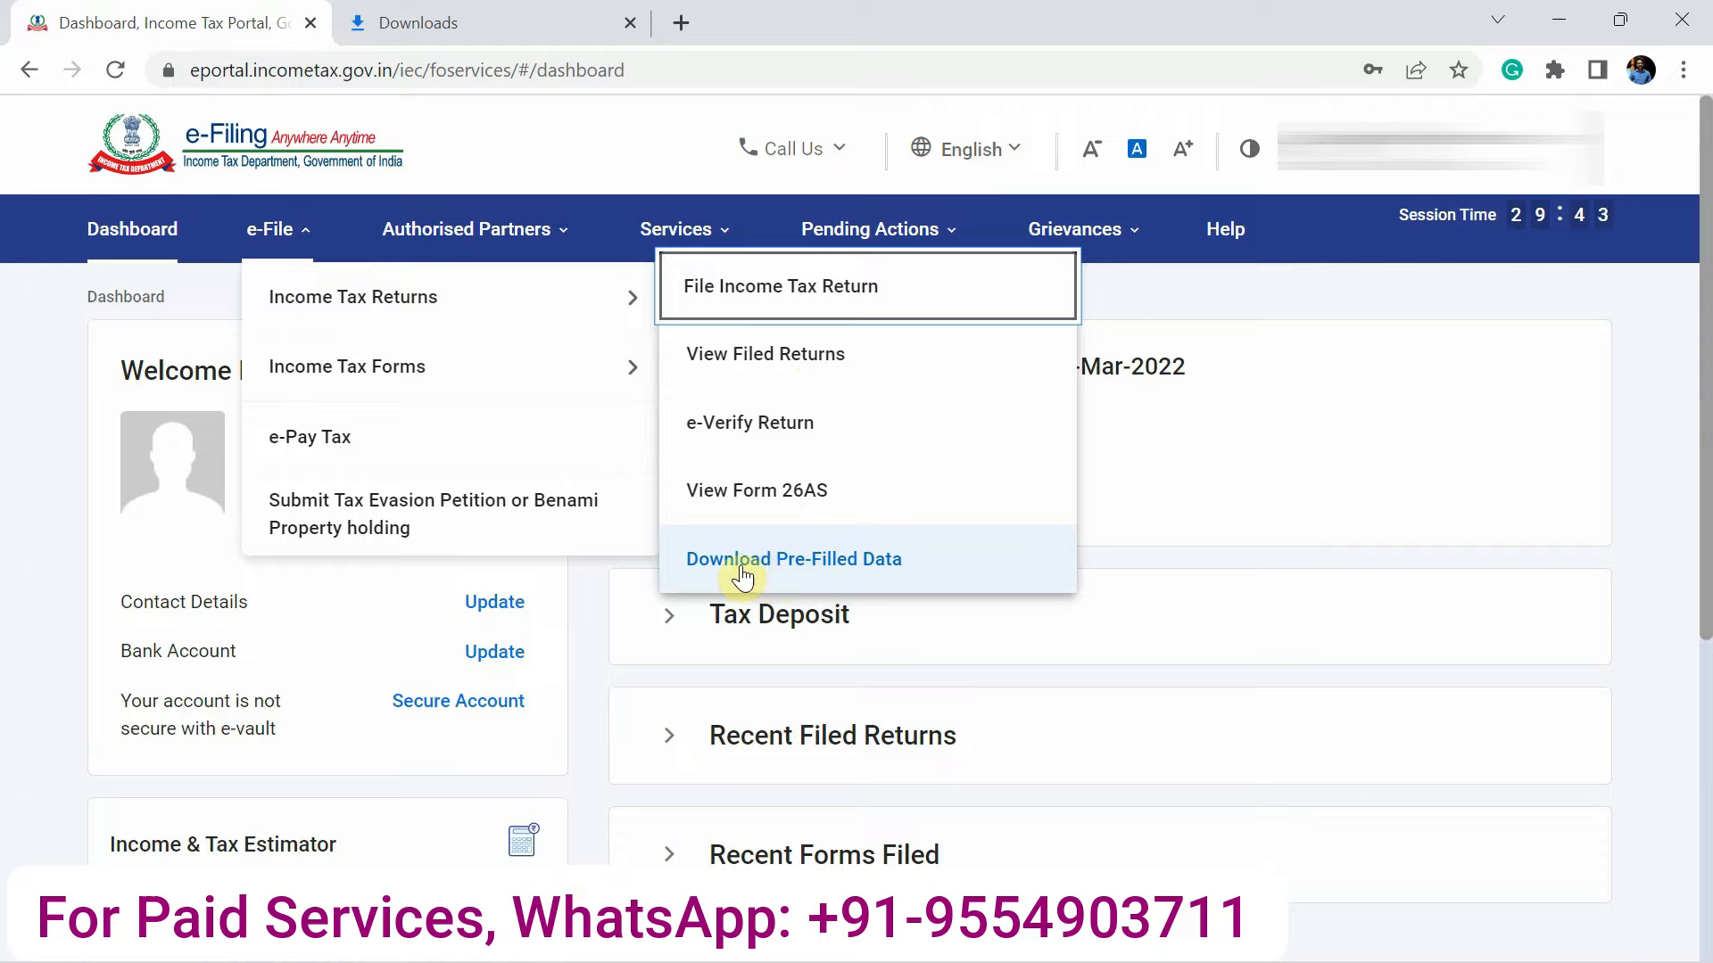
pyautogui.click(840, 578)
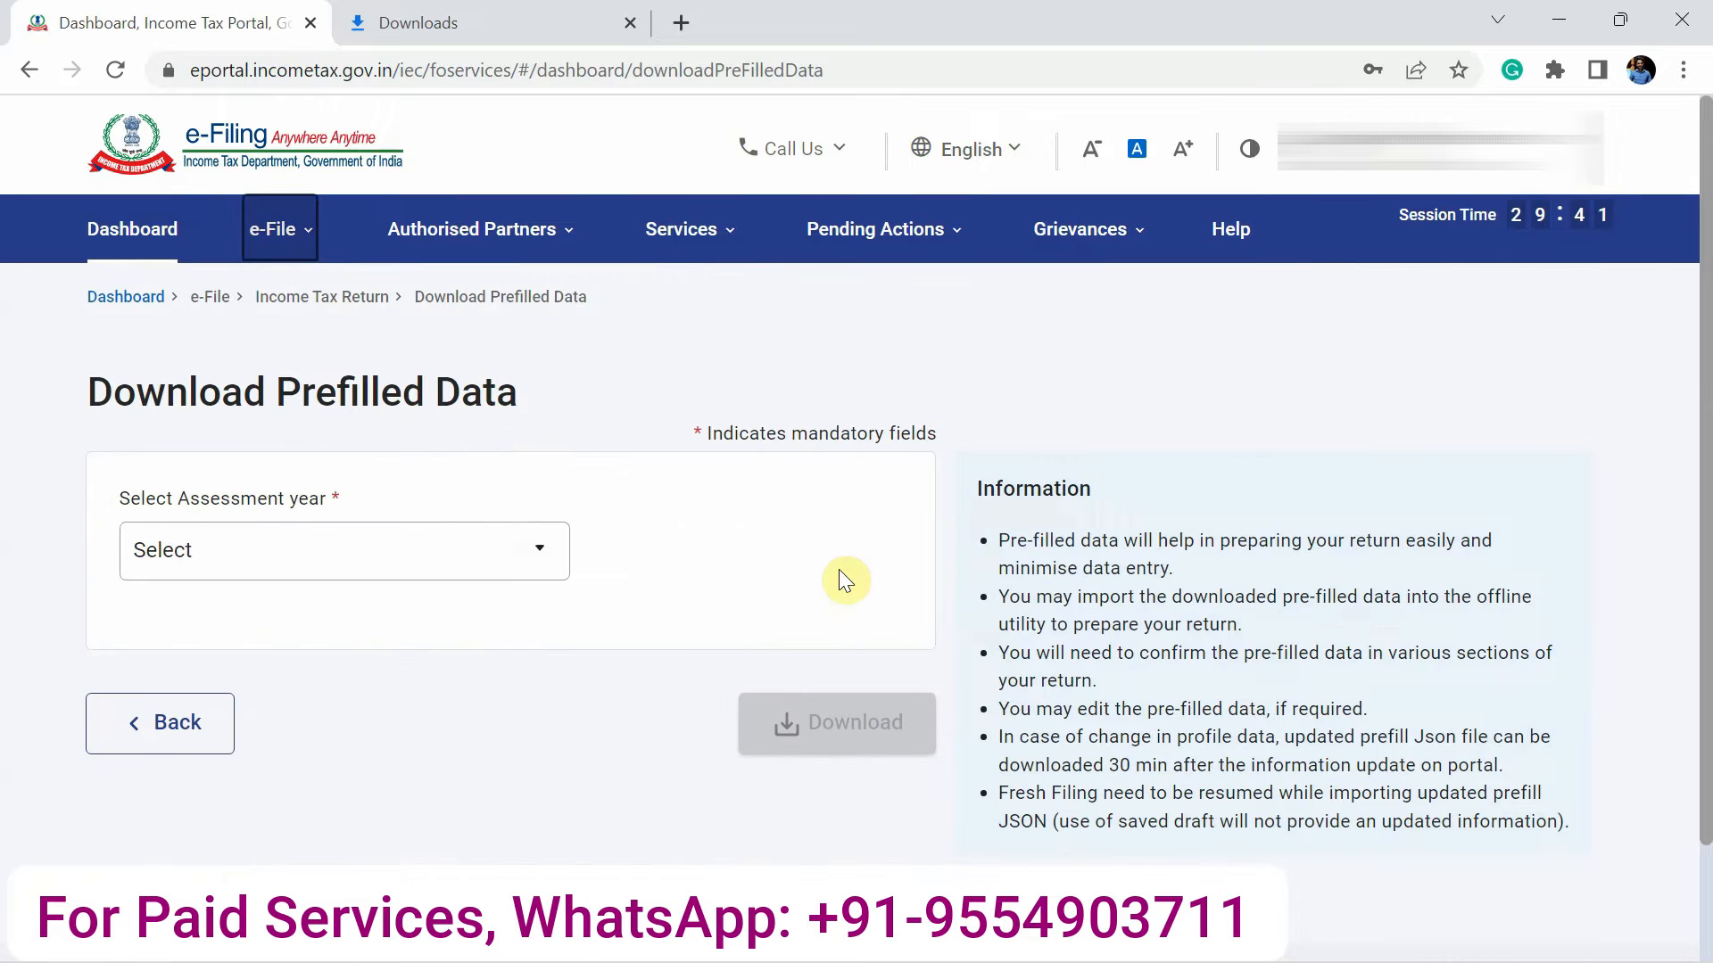
# - Choose 2021-22 in Select Assessment year and download the prefilled data JSON
pyautogui.click(441, 569)
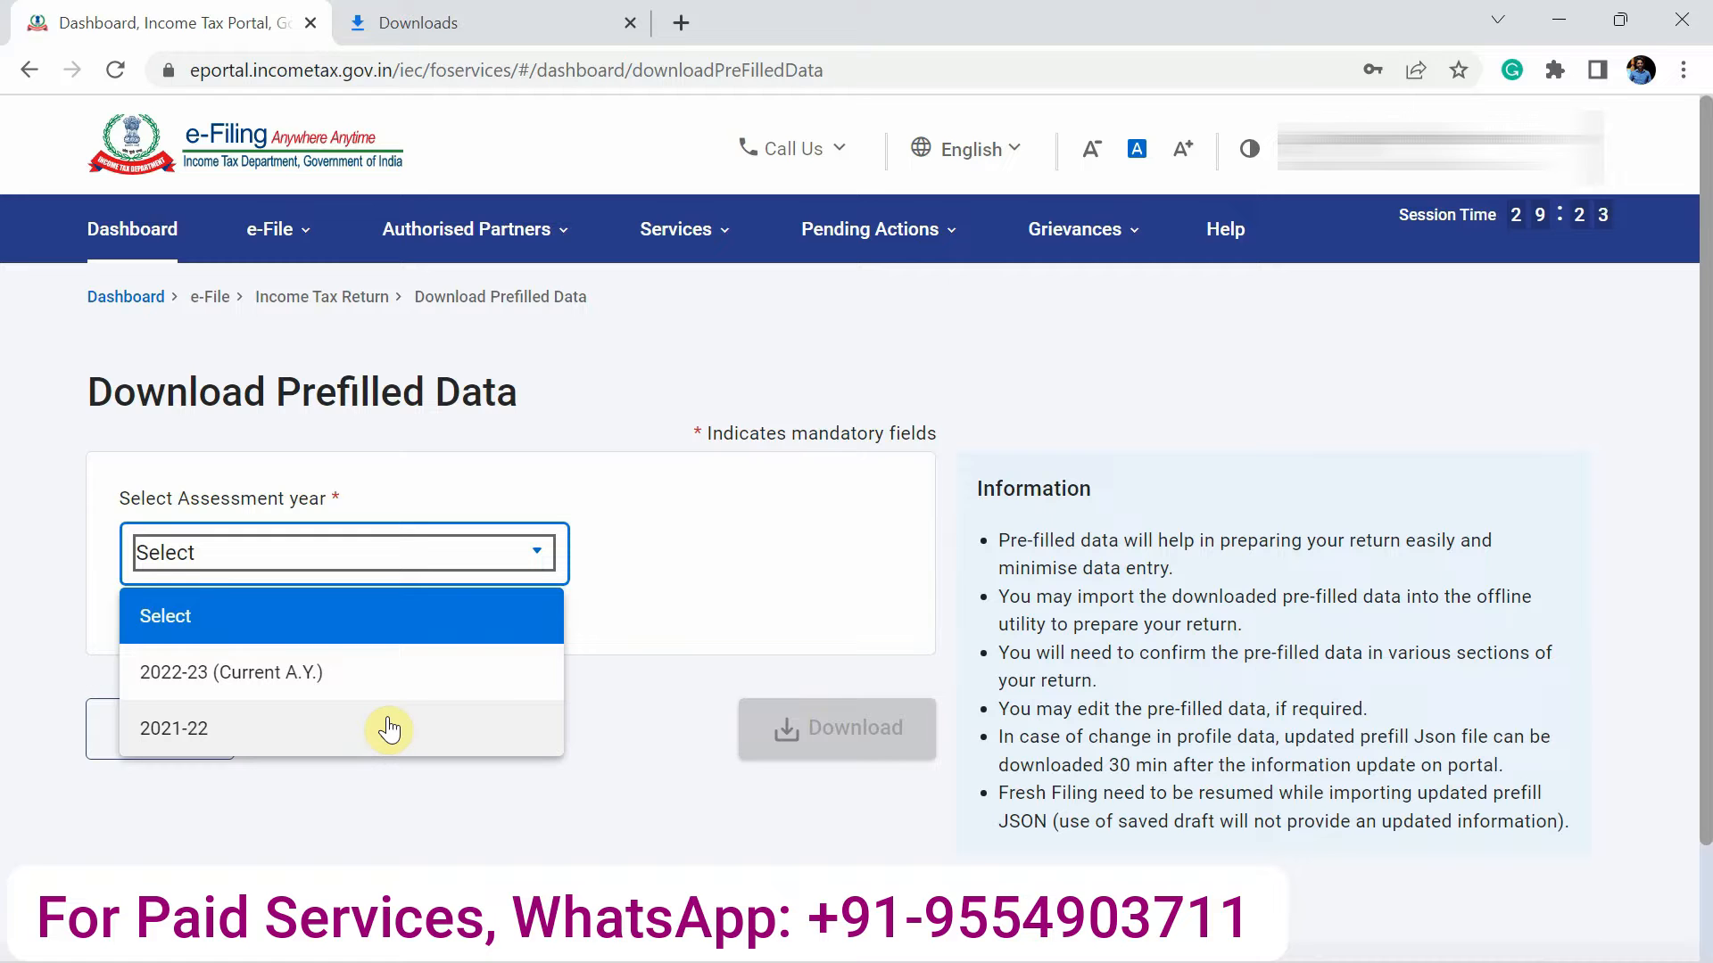
pyautogui.click(657, 606)
pyautogui.click(489, 558)
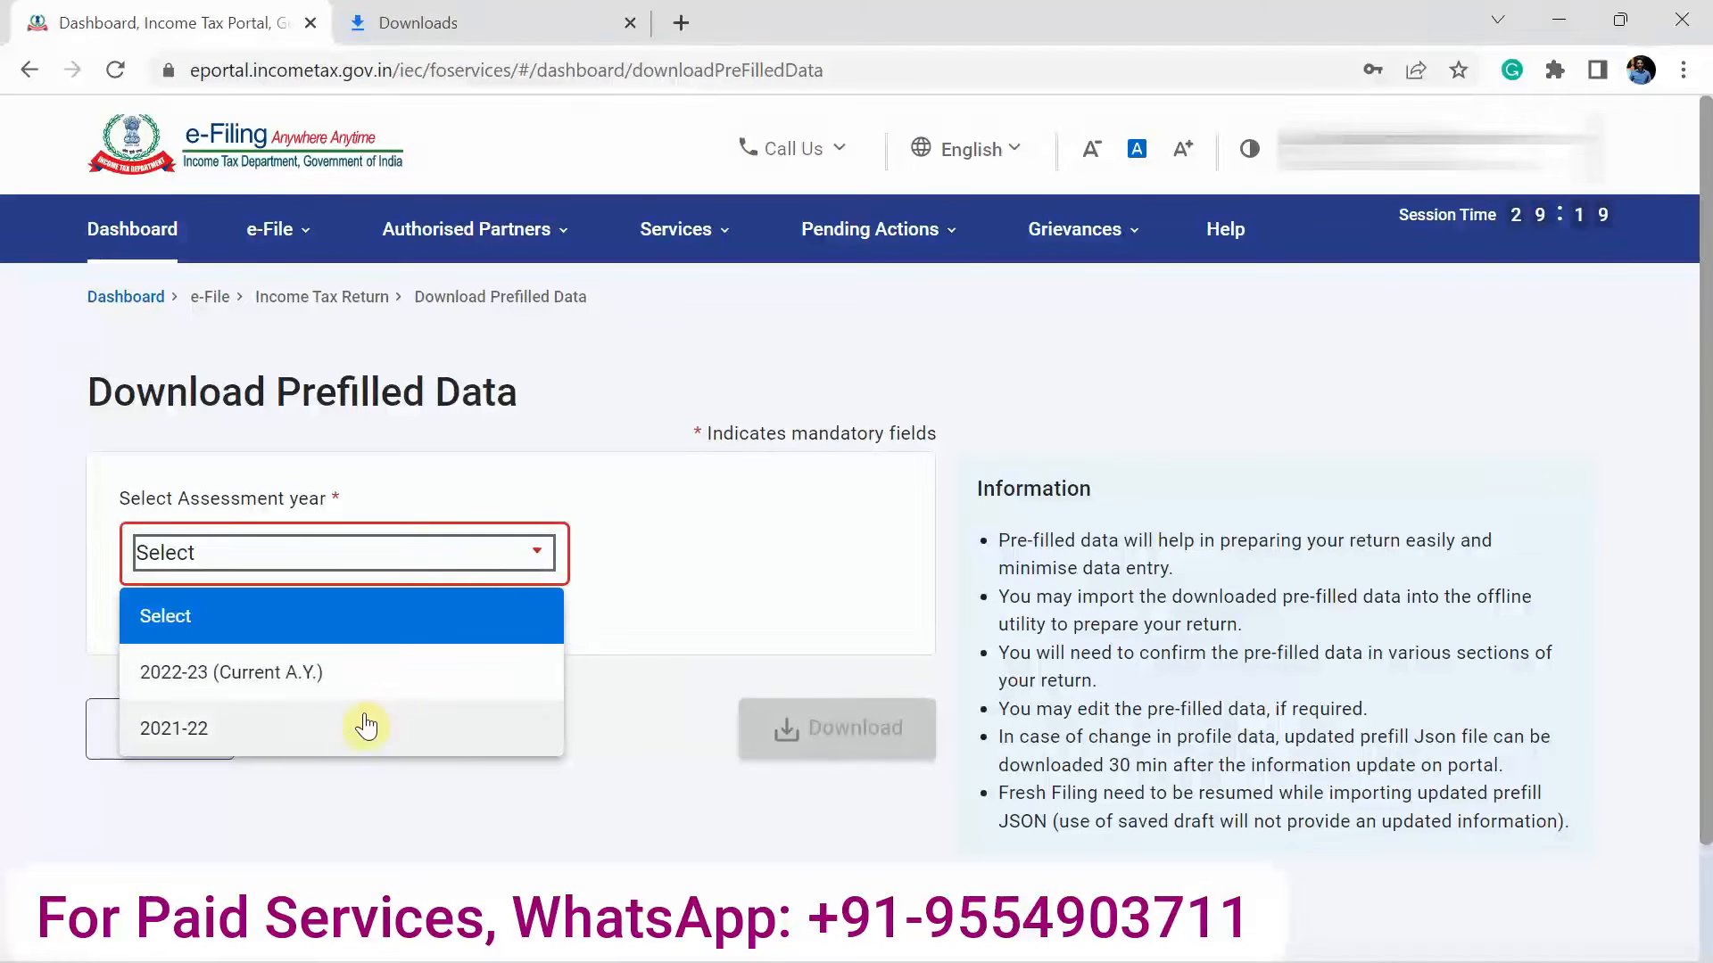
pyautogui.click(302, 736)
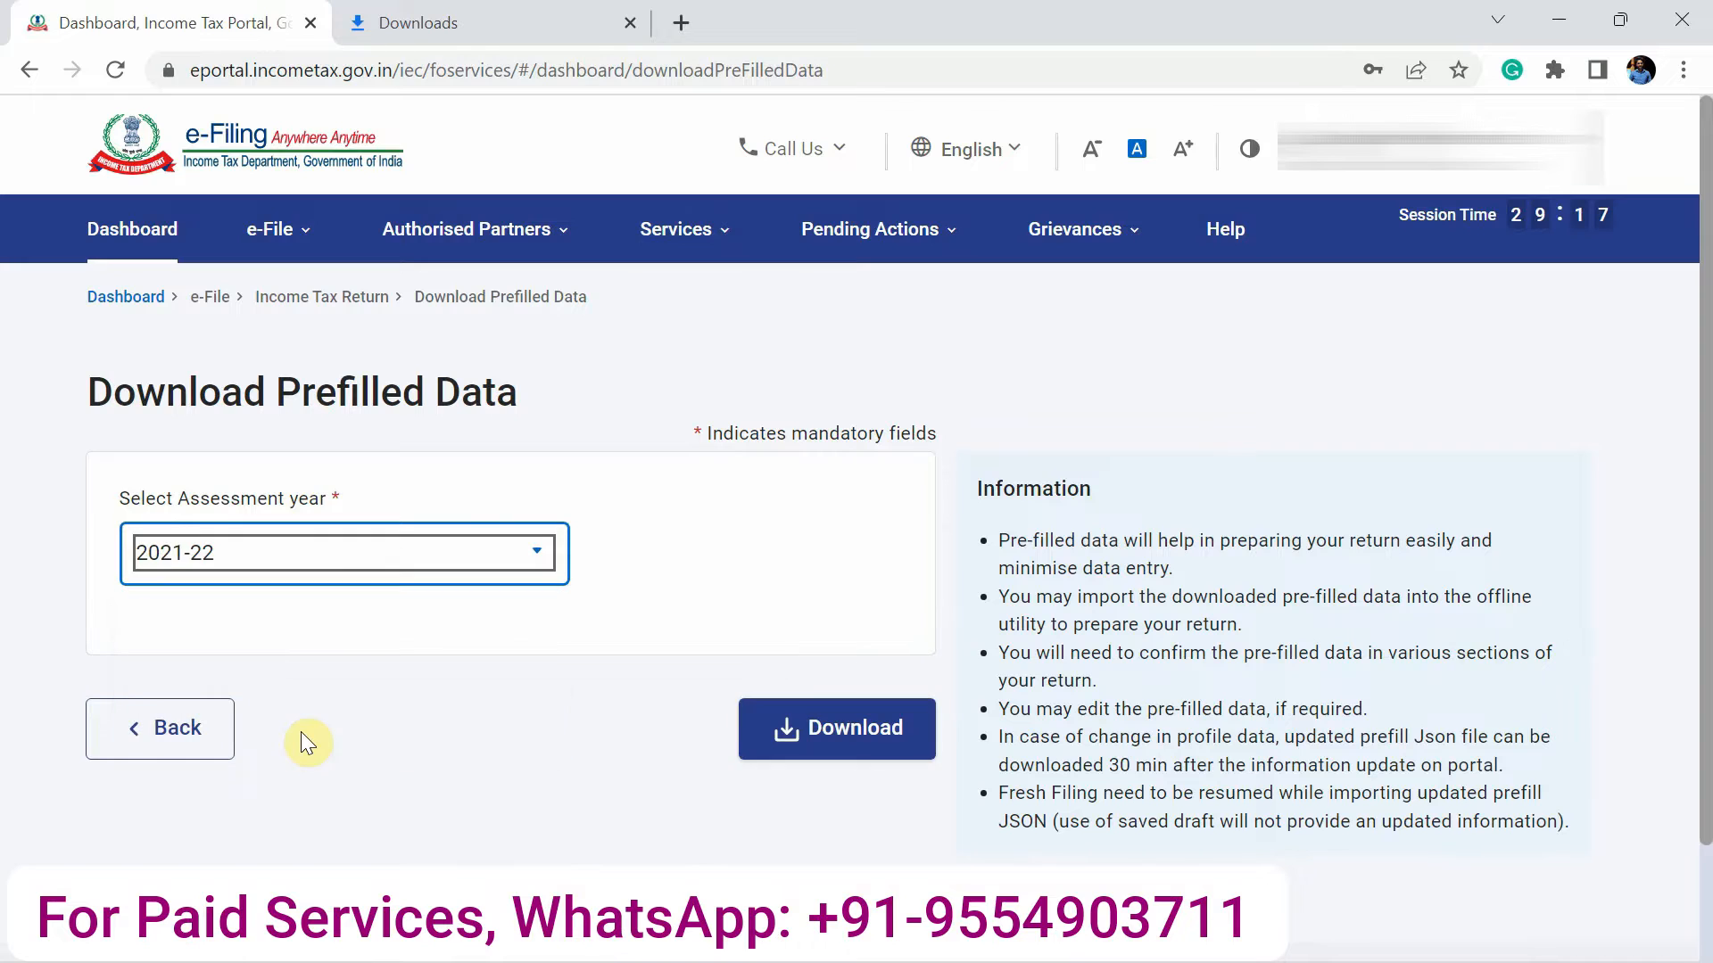
pyautogui.click(890, 709)
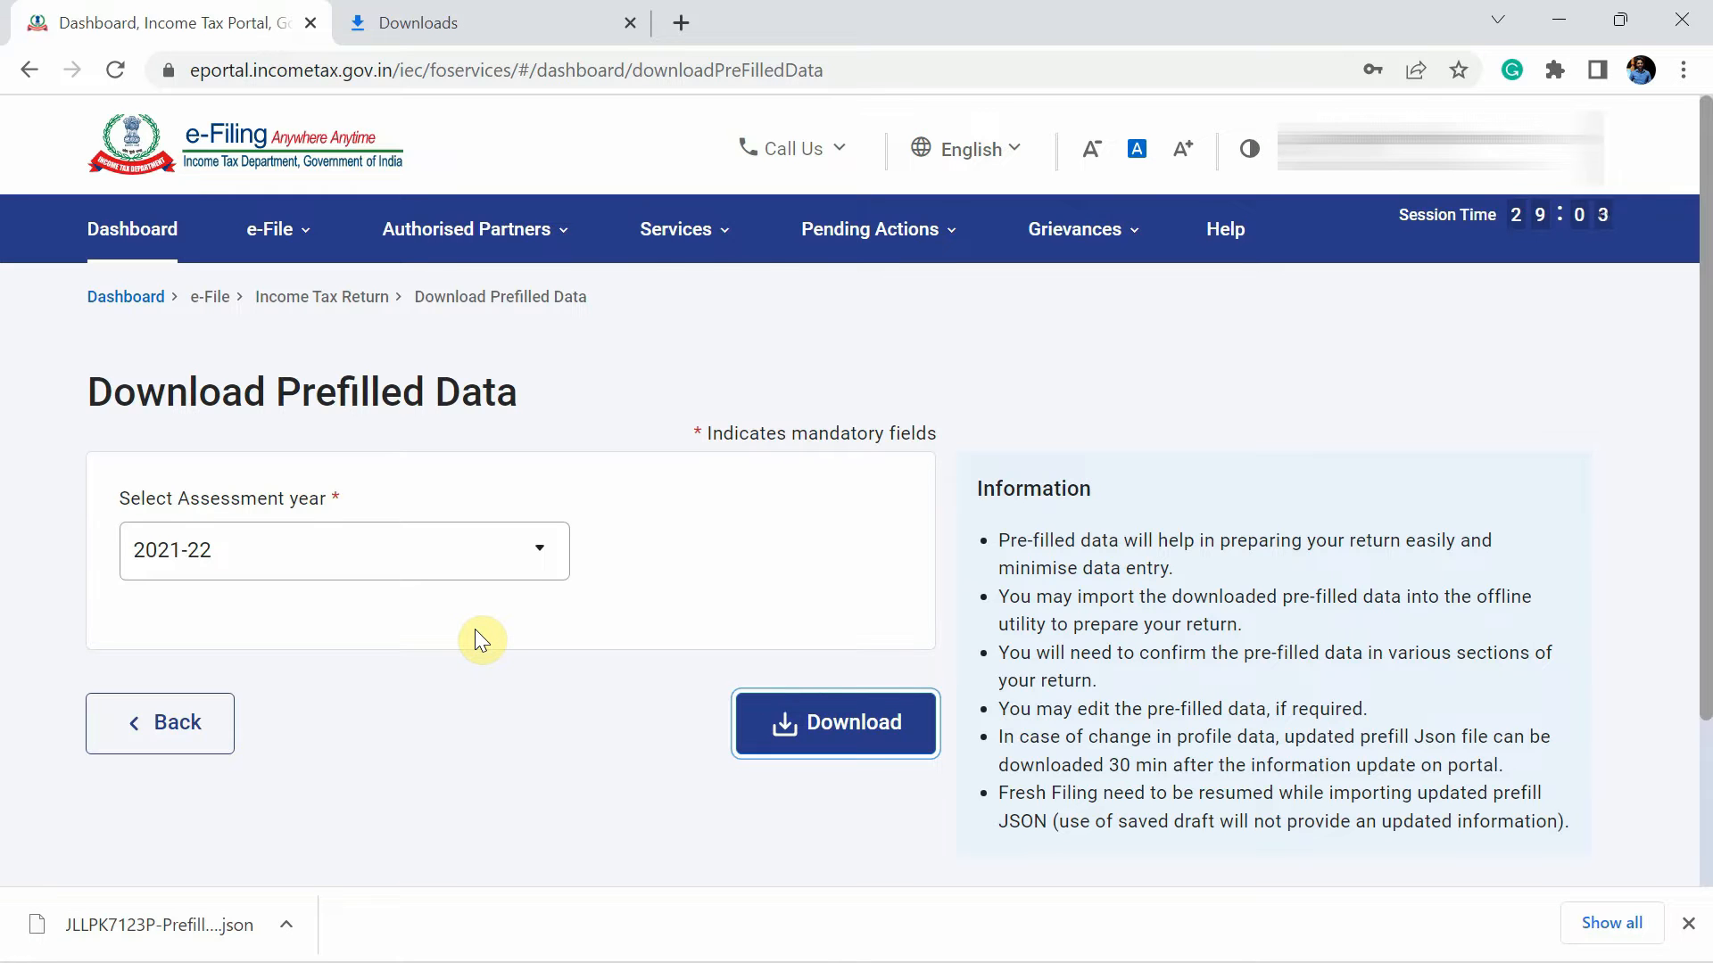
pyautogui.hotkey('alt', 'Tab')
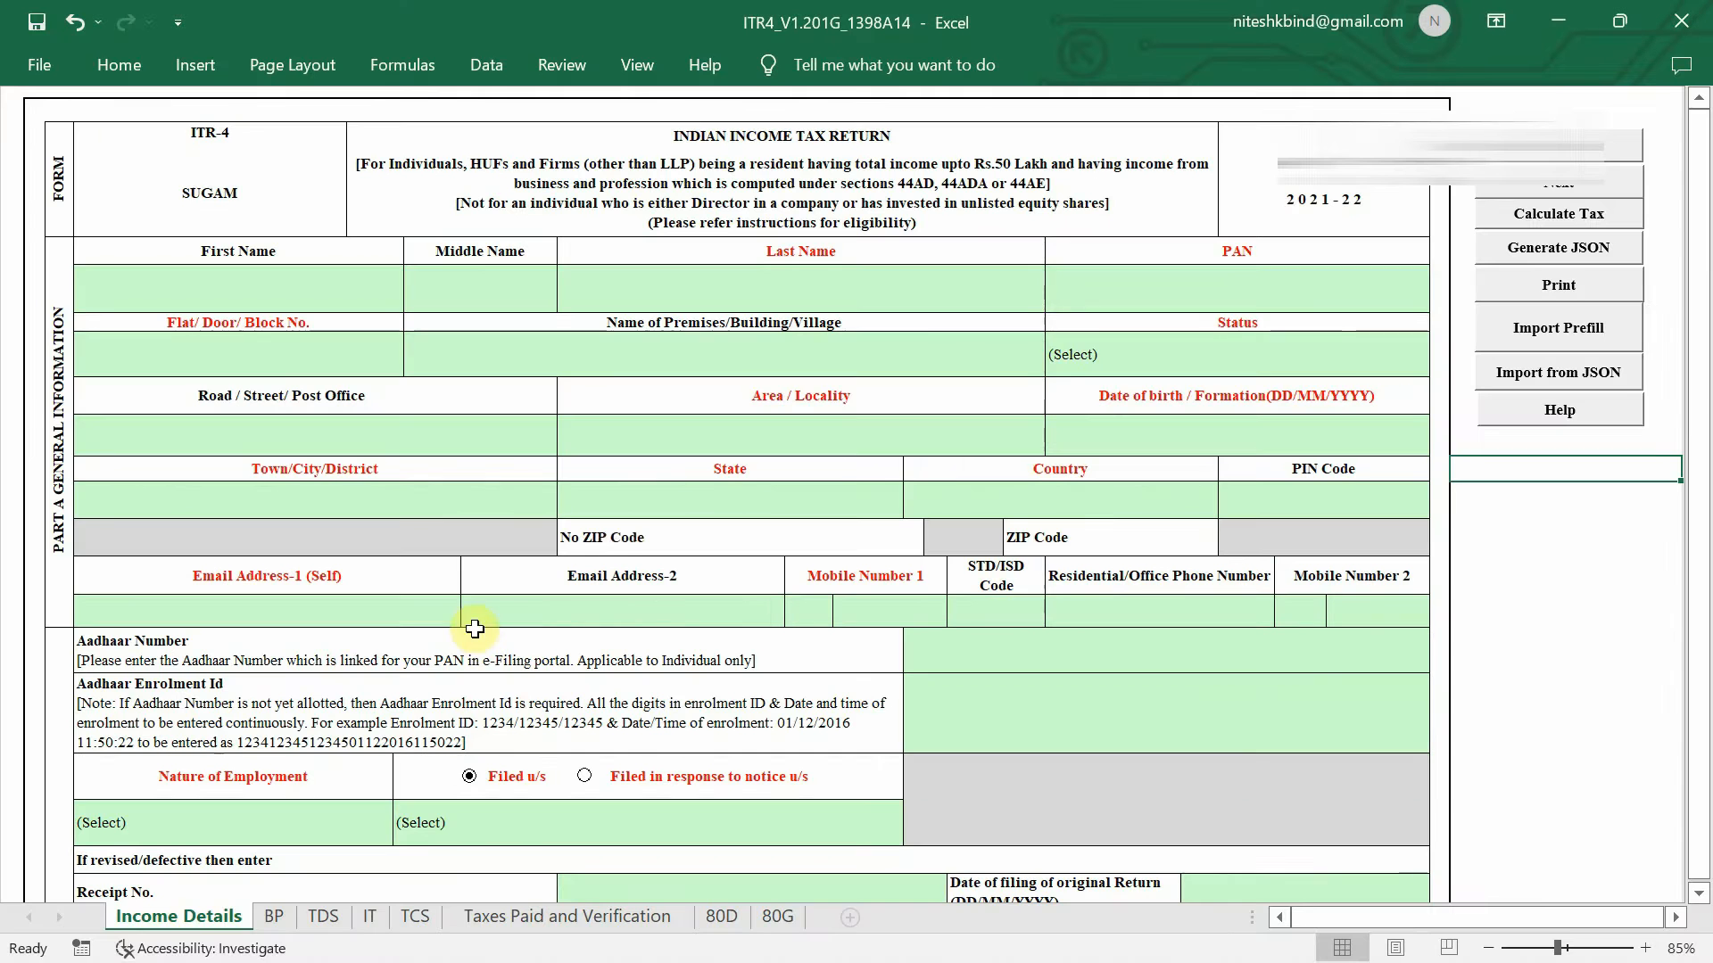
pyautogui.hotkey('alt', 'Tab')
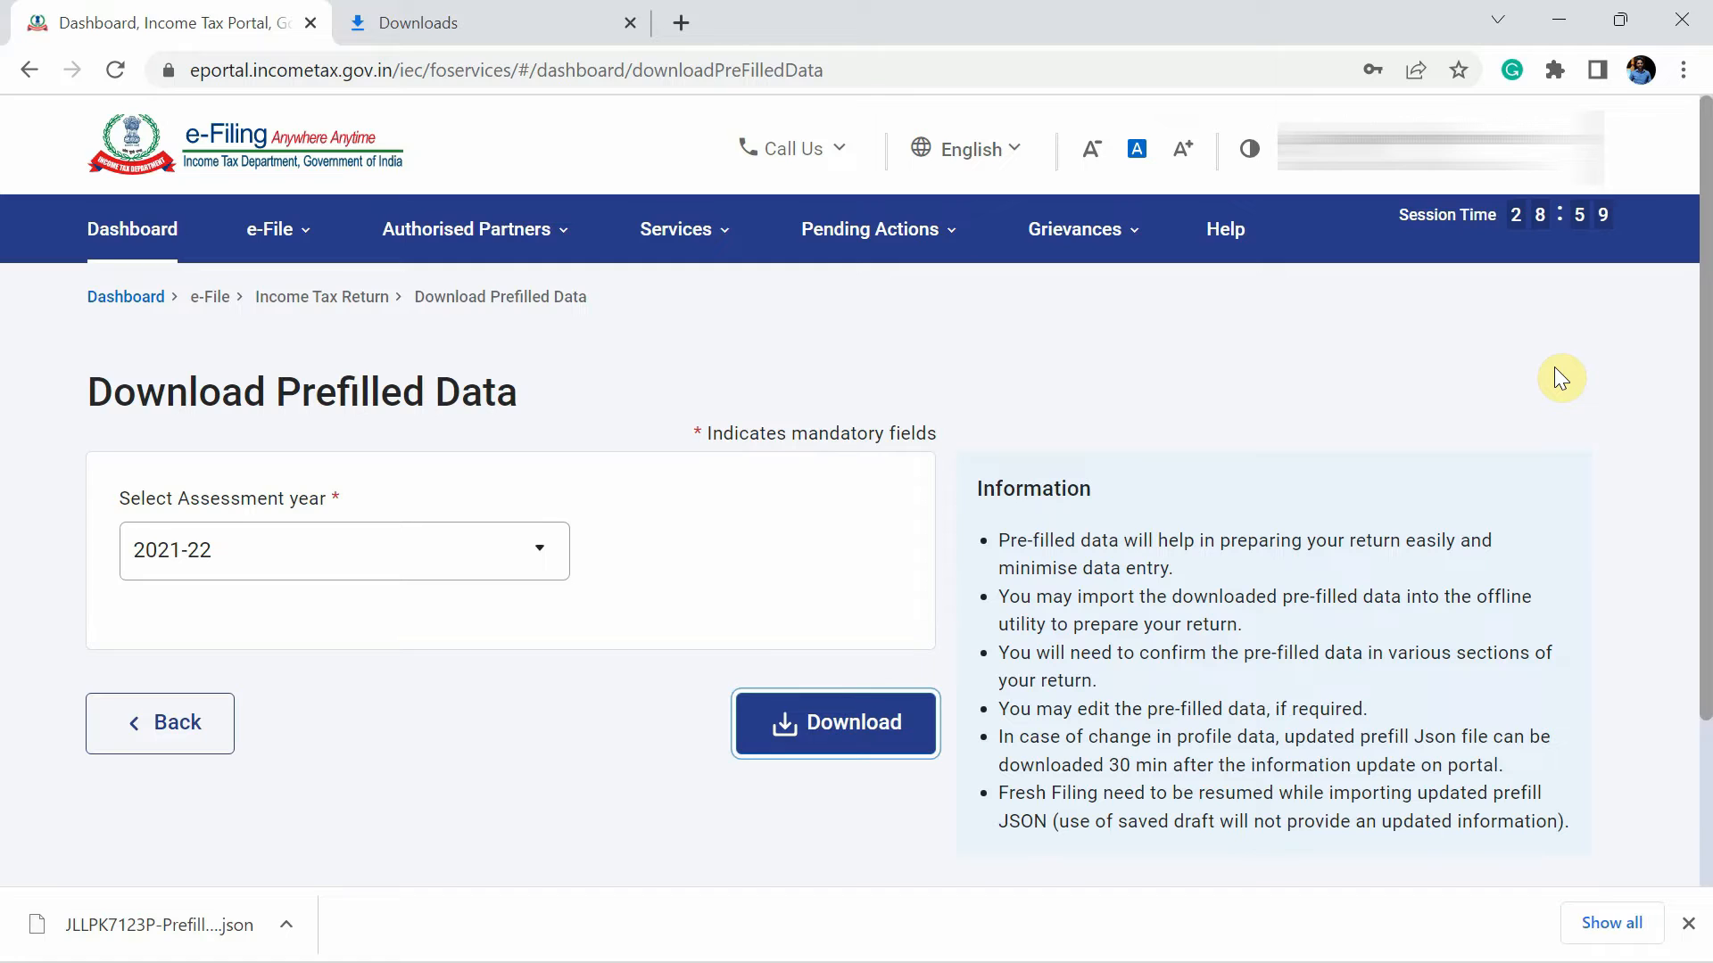
# - Check e-File > Income Tax Returns > View Filed Returns shows no filed returns
pyautogui.click(272, 228)
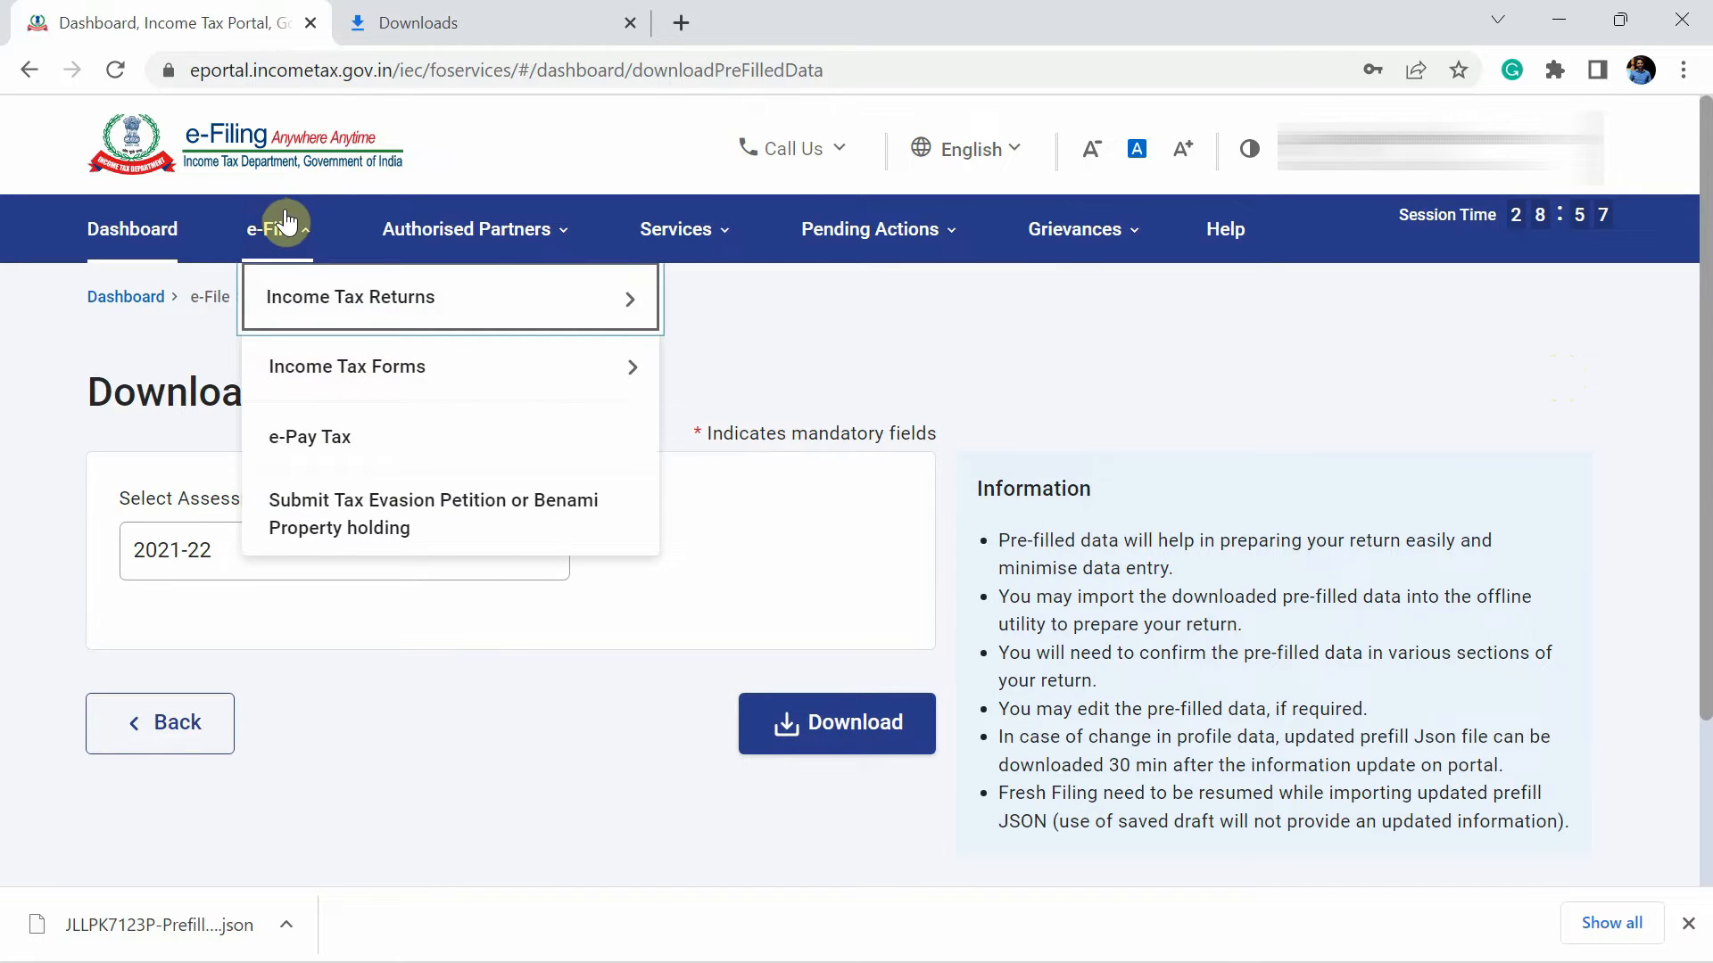
pyautogui.moveTo(335, 373)
pyautogui.moveTo(414, 312)
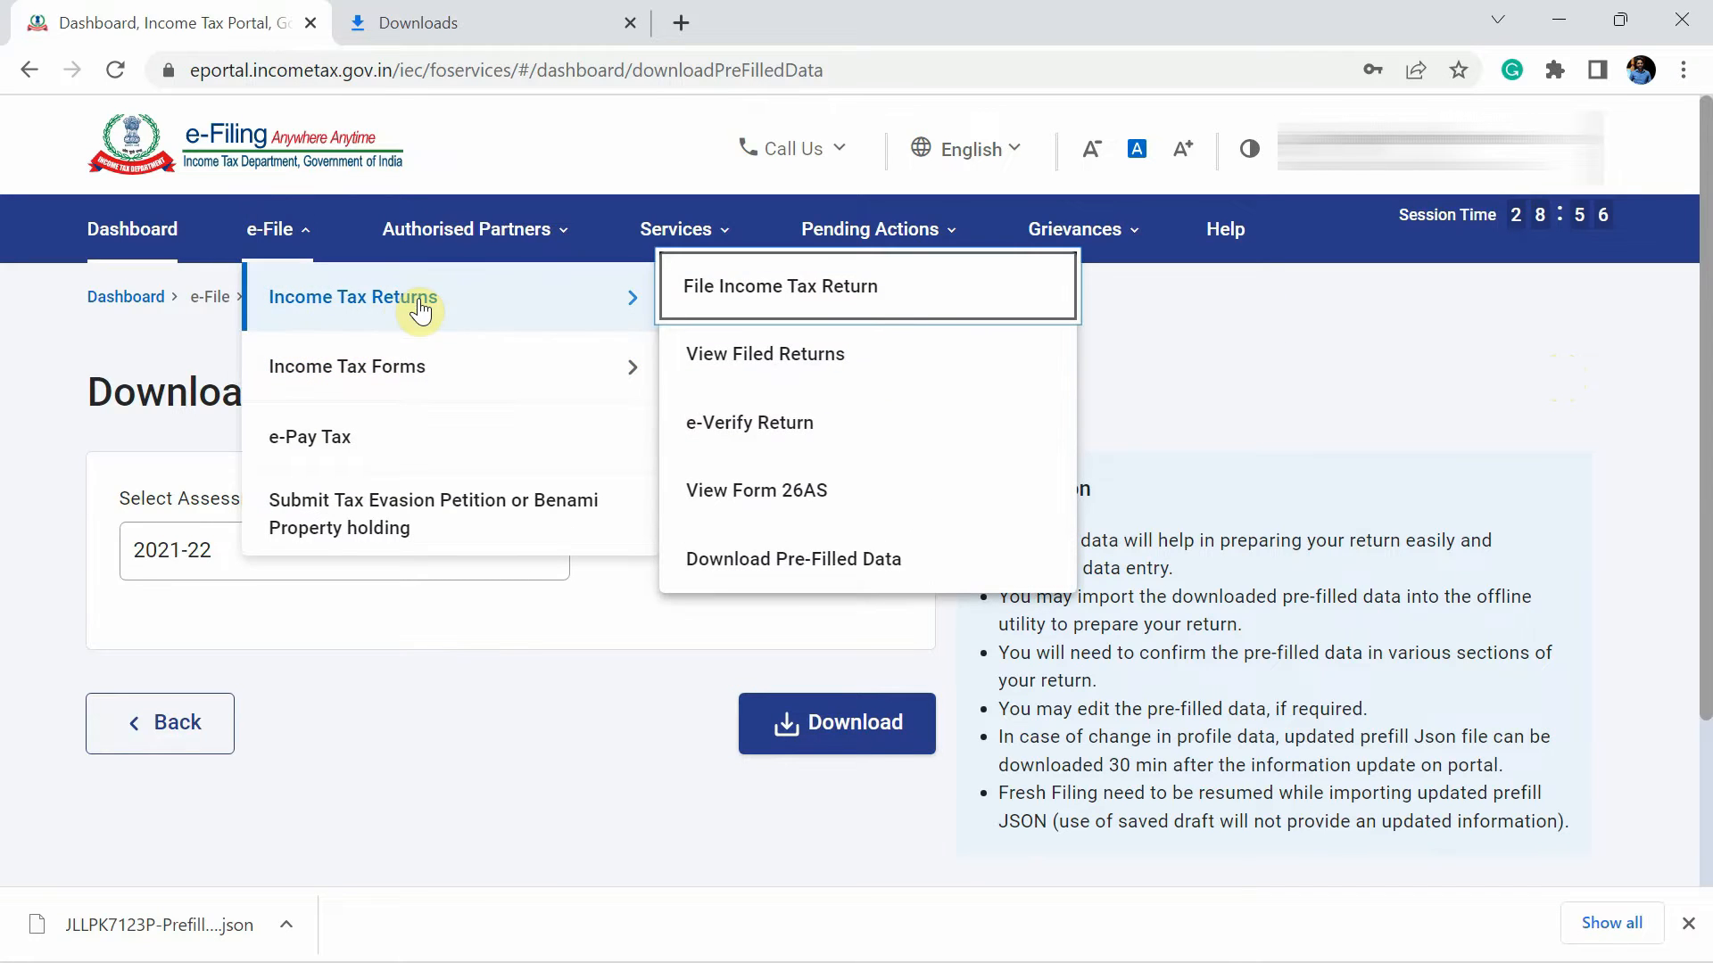
pyautogui.click(754, 356)
pyautogui.scroll(-2, 1121, 505)
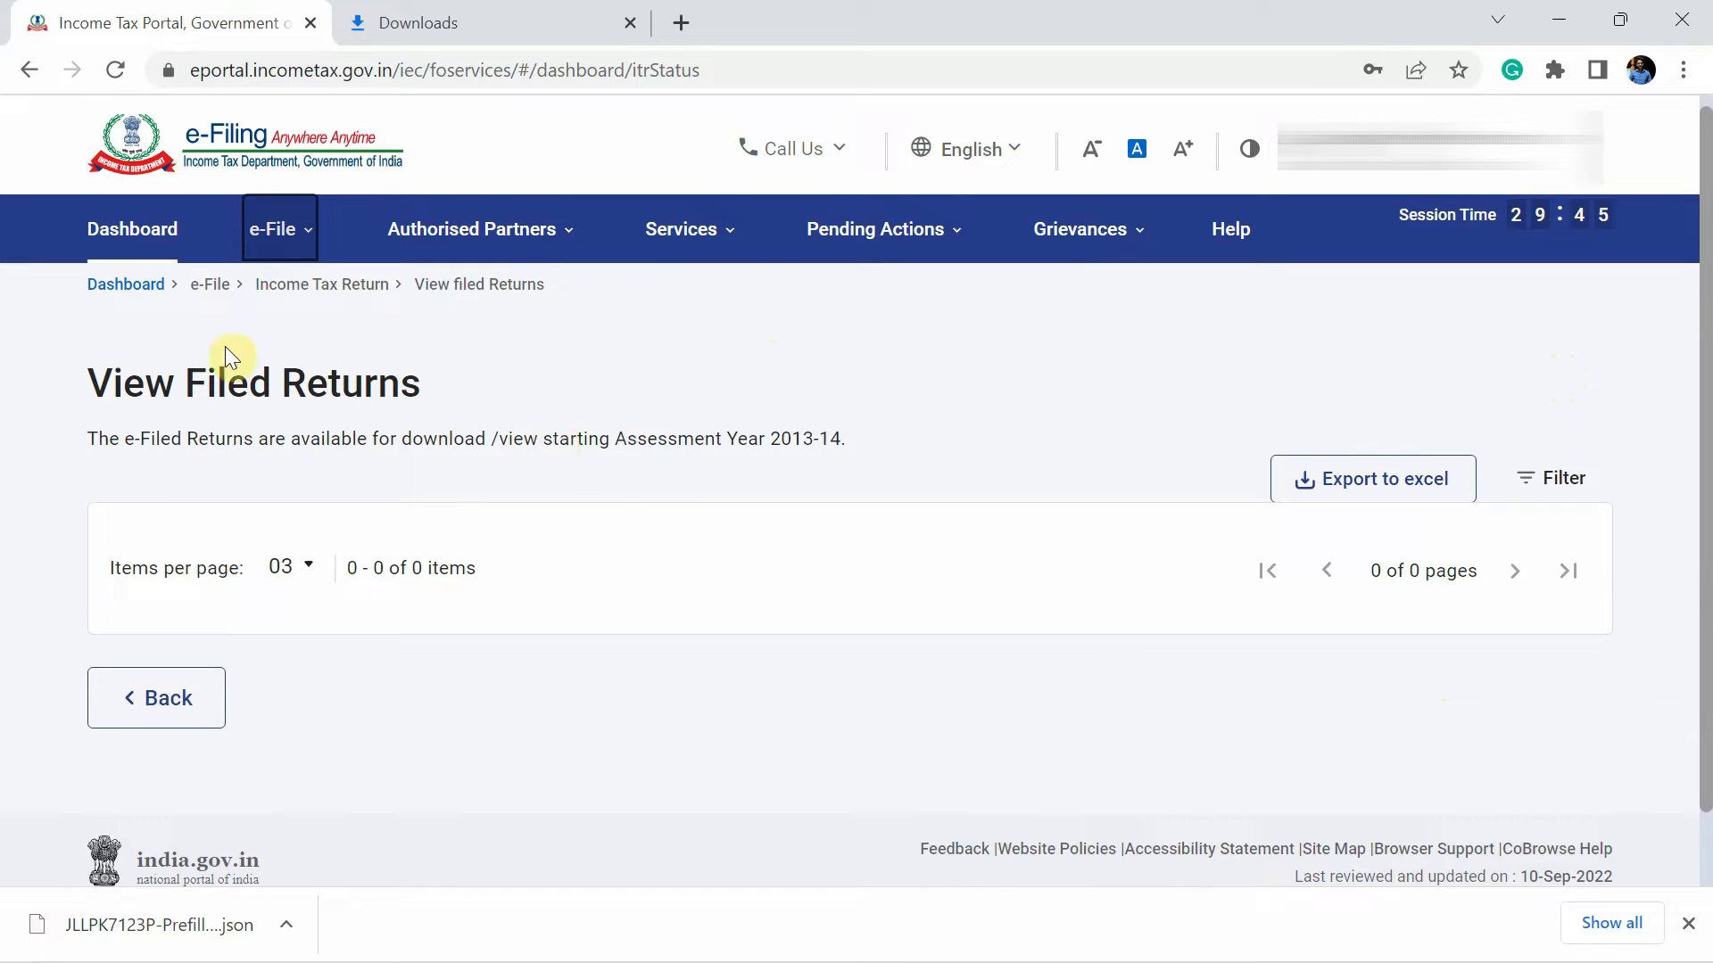
# - Return to the dashboard, check the downloaded prefill file, and switch to Excel
pyautogui.click(140, 233)
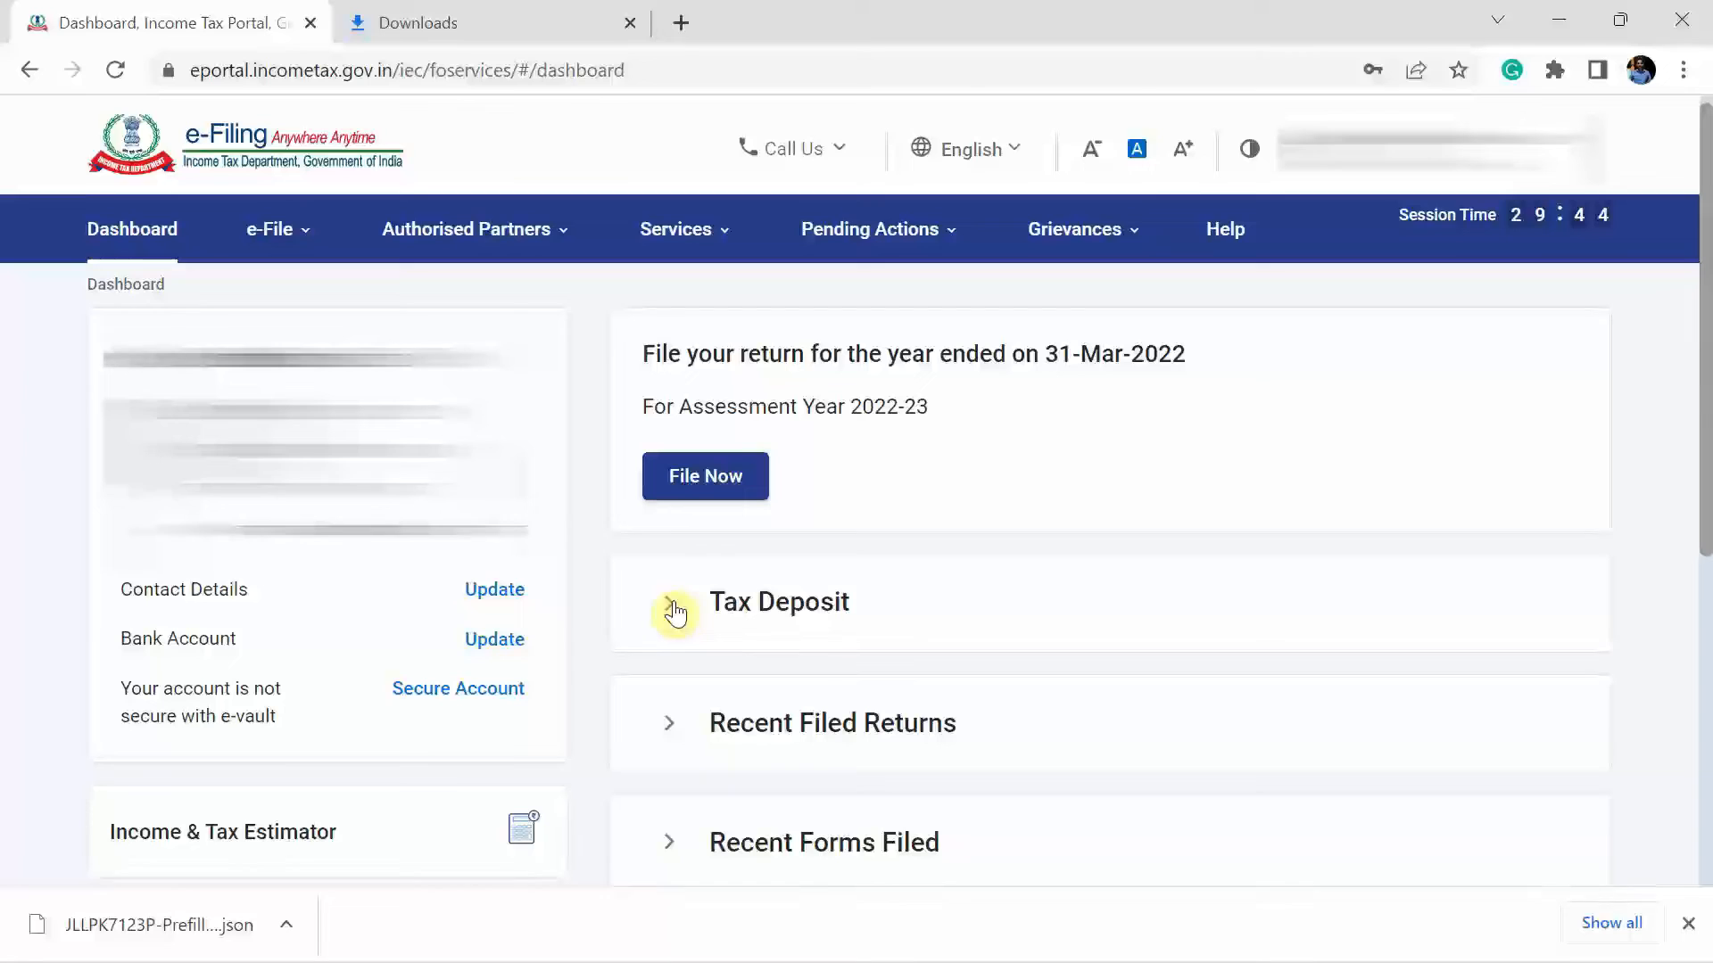
pyautogui.click(230, 934)
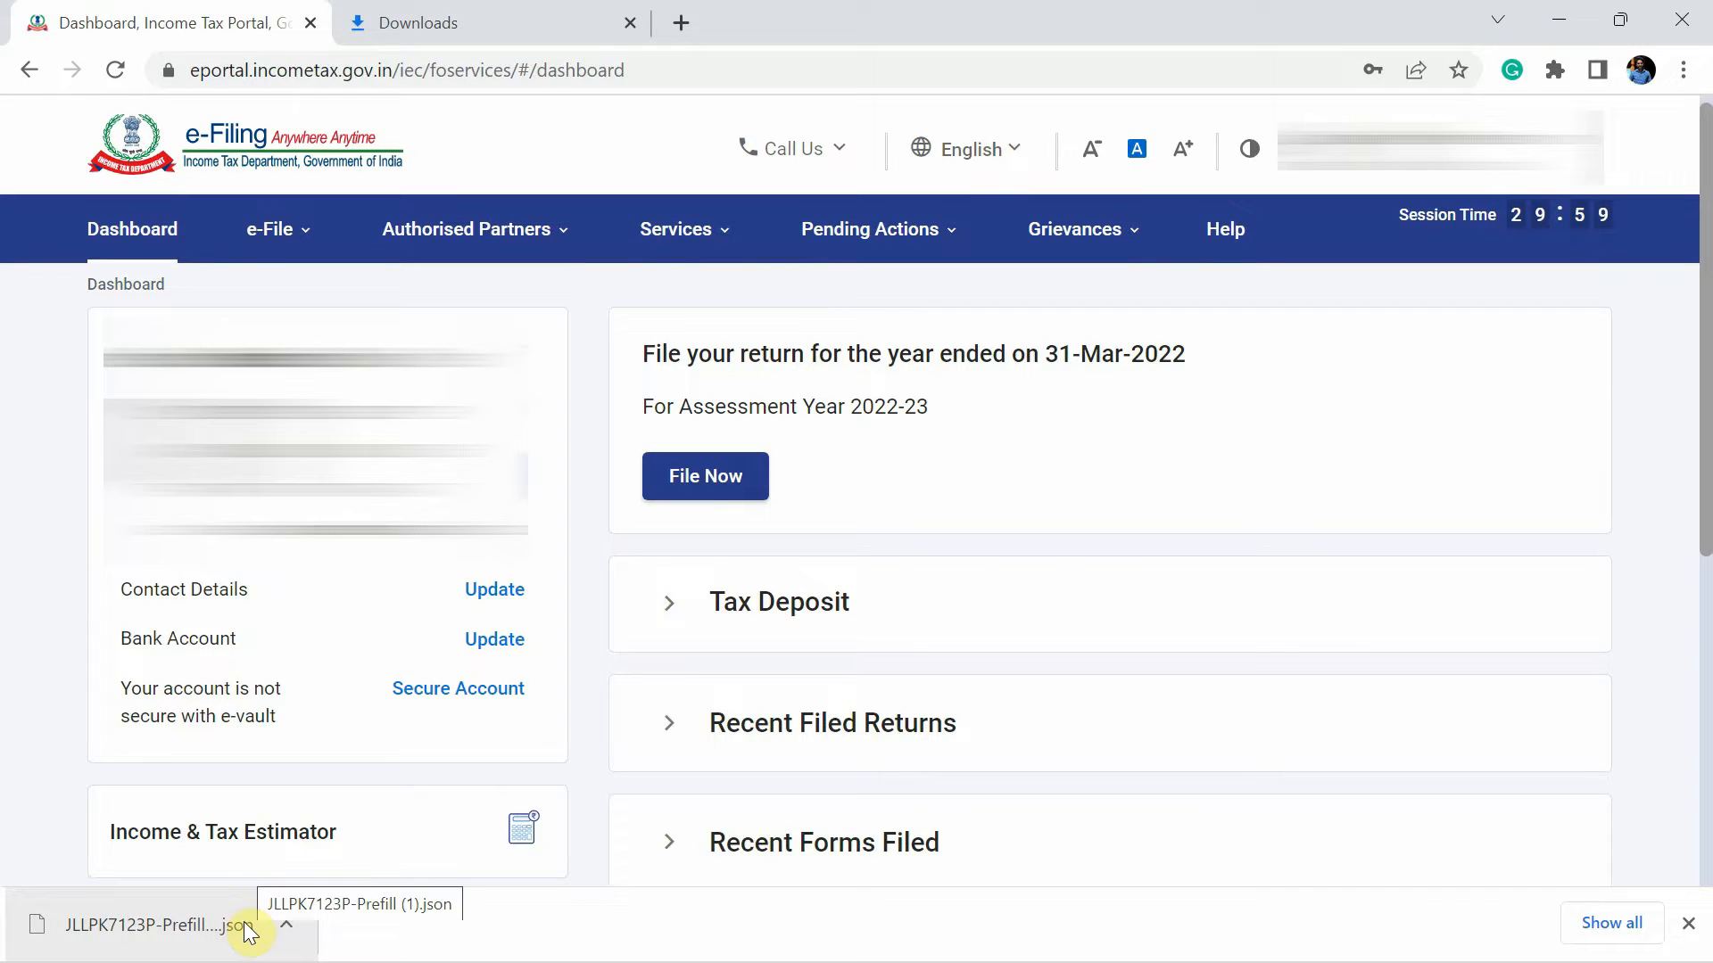
pyautogui.hotkey('alt', 'Tab')
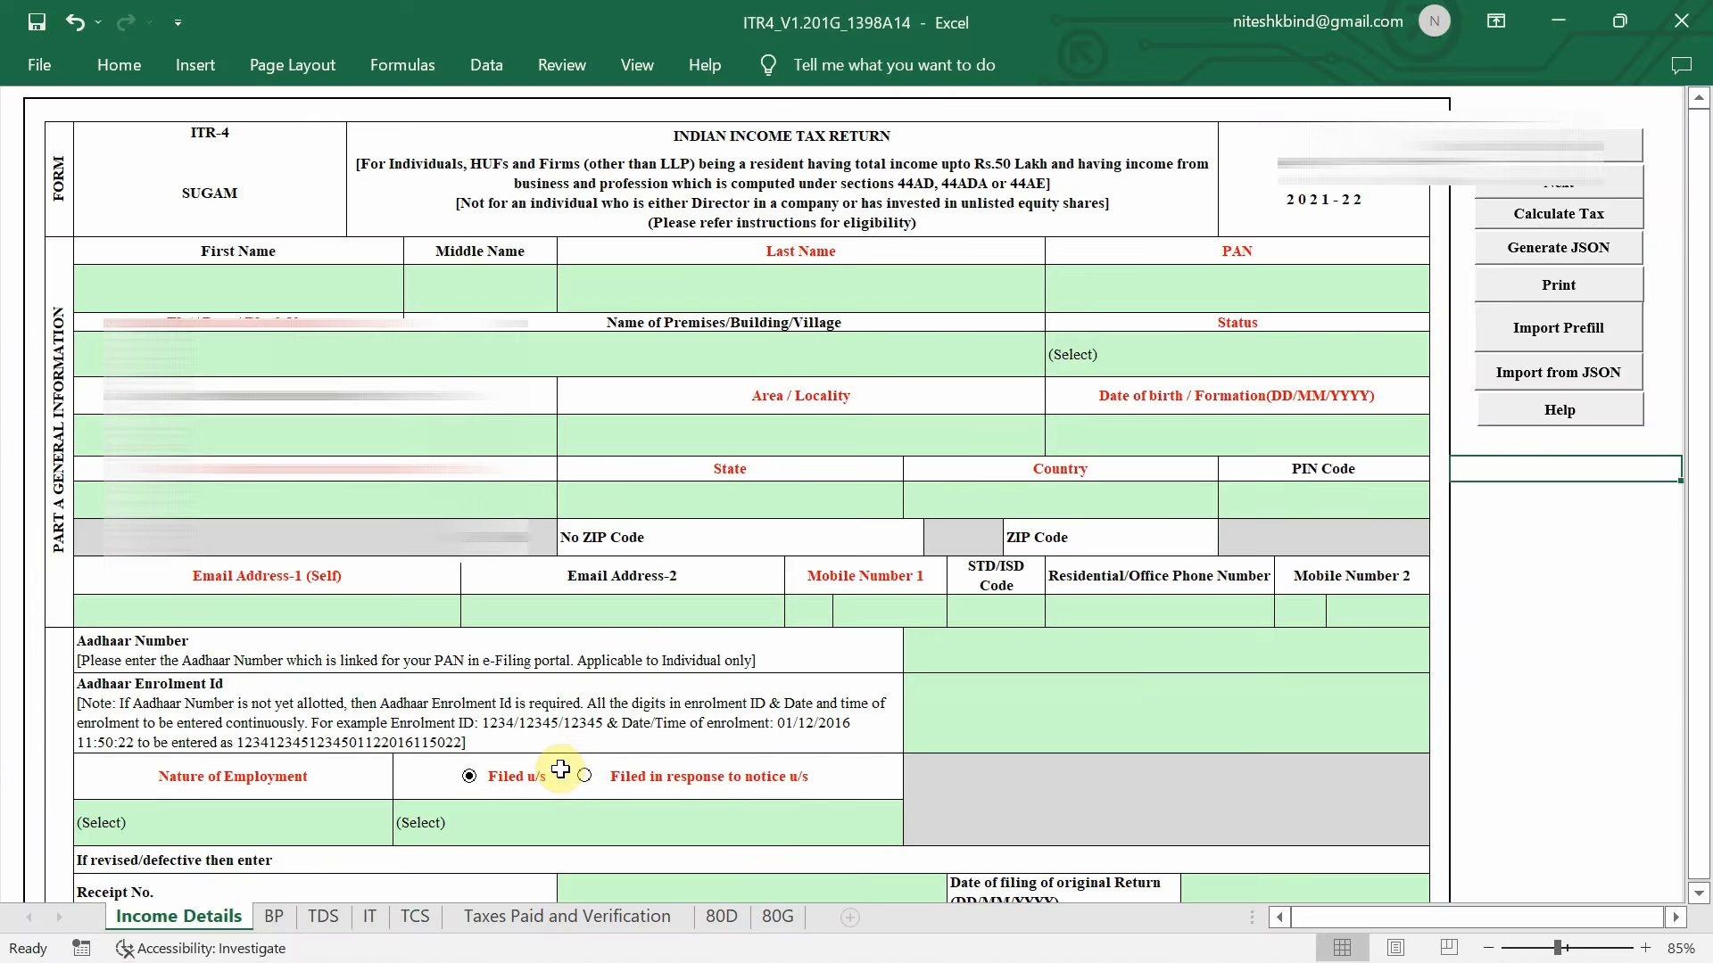
# - Use Import Prefill to load the latest prefill JSON from the Downloads folder
pyautogui.click(1525, 336)
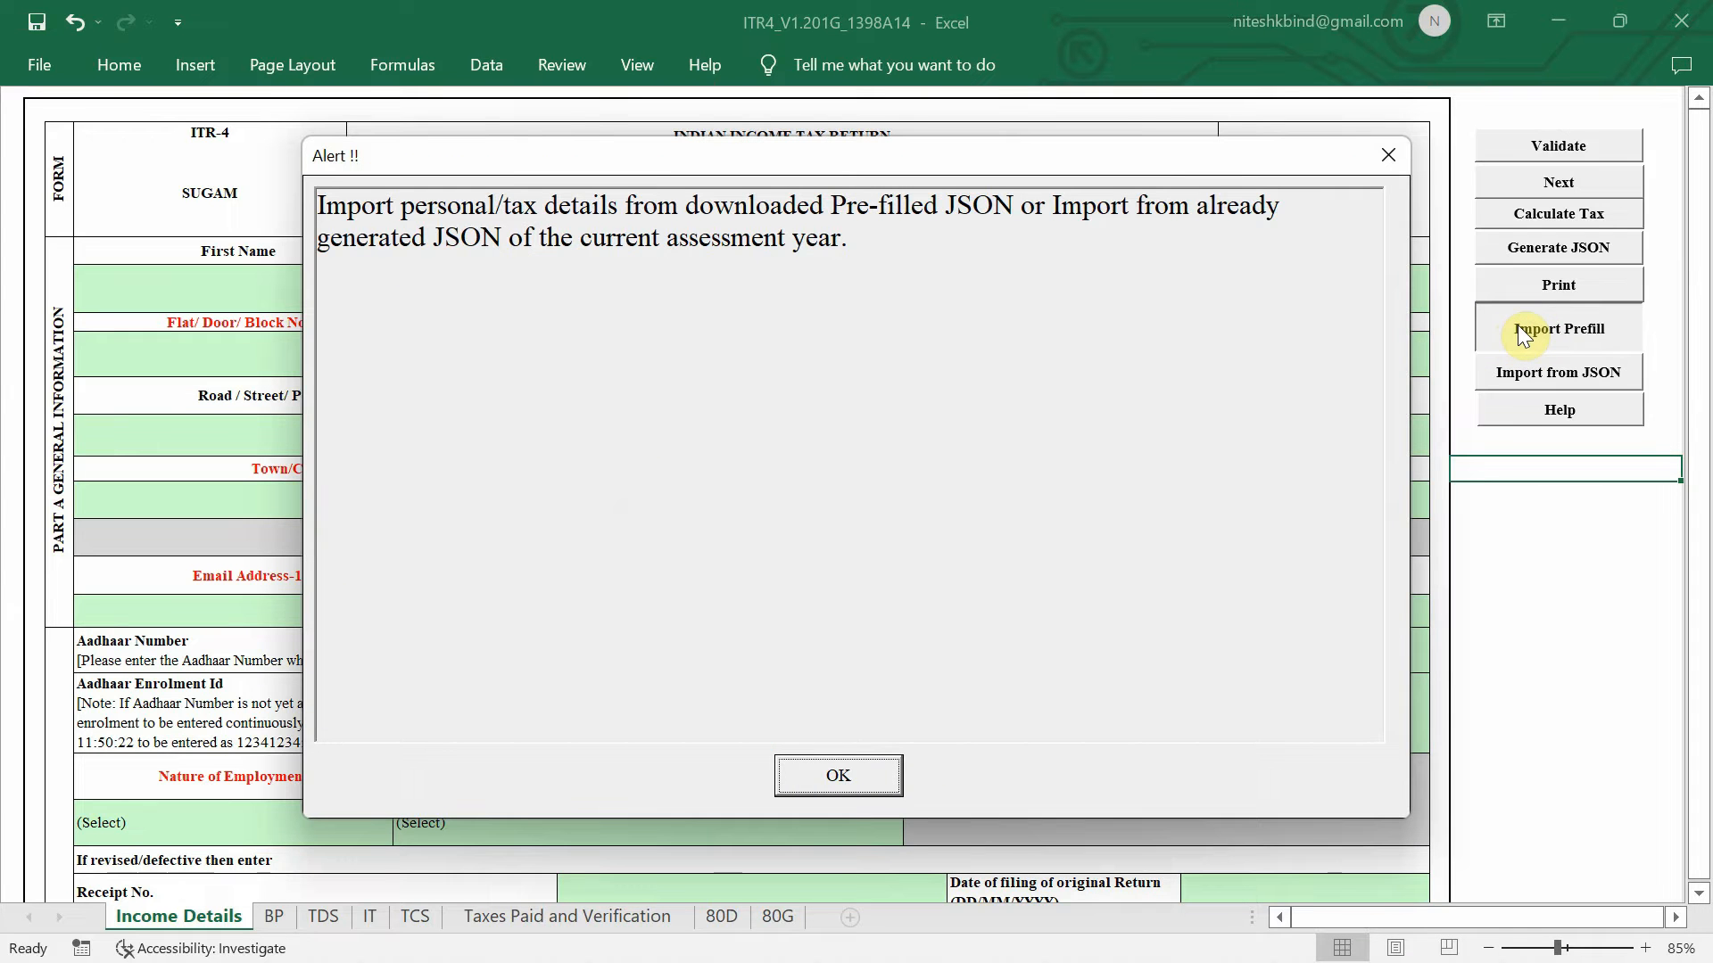
pyautogui.click(842, 767)
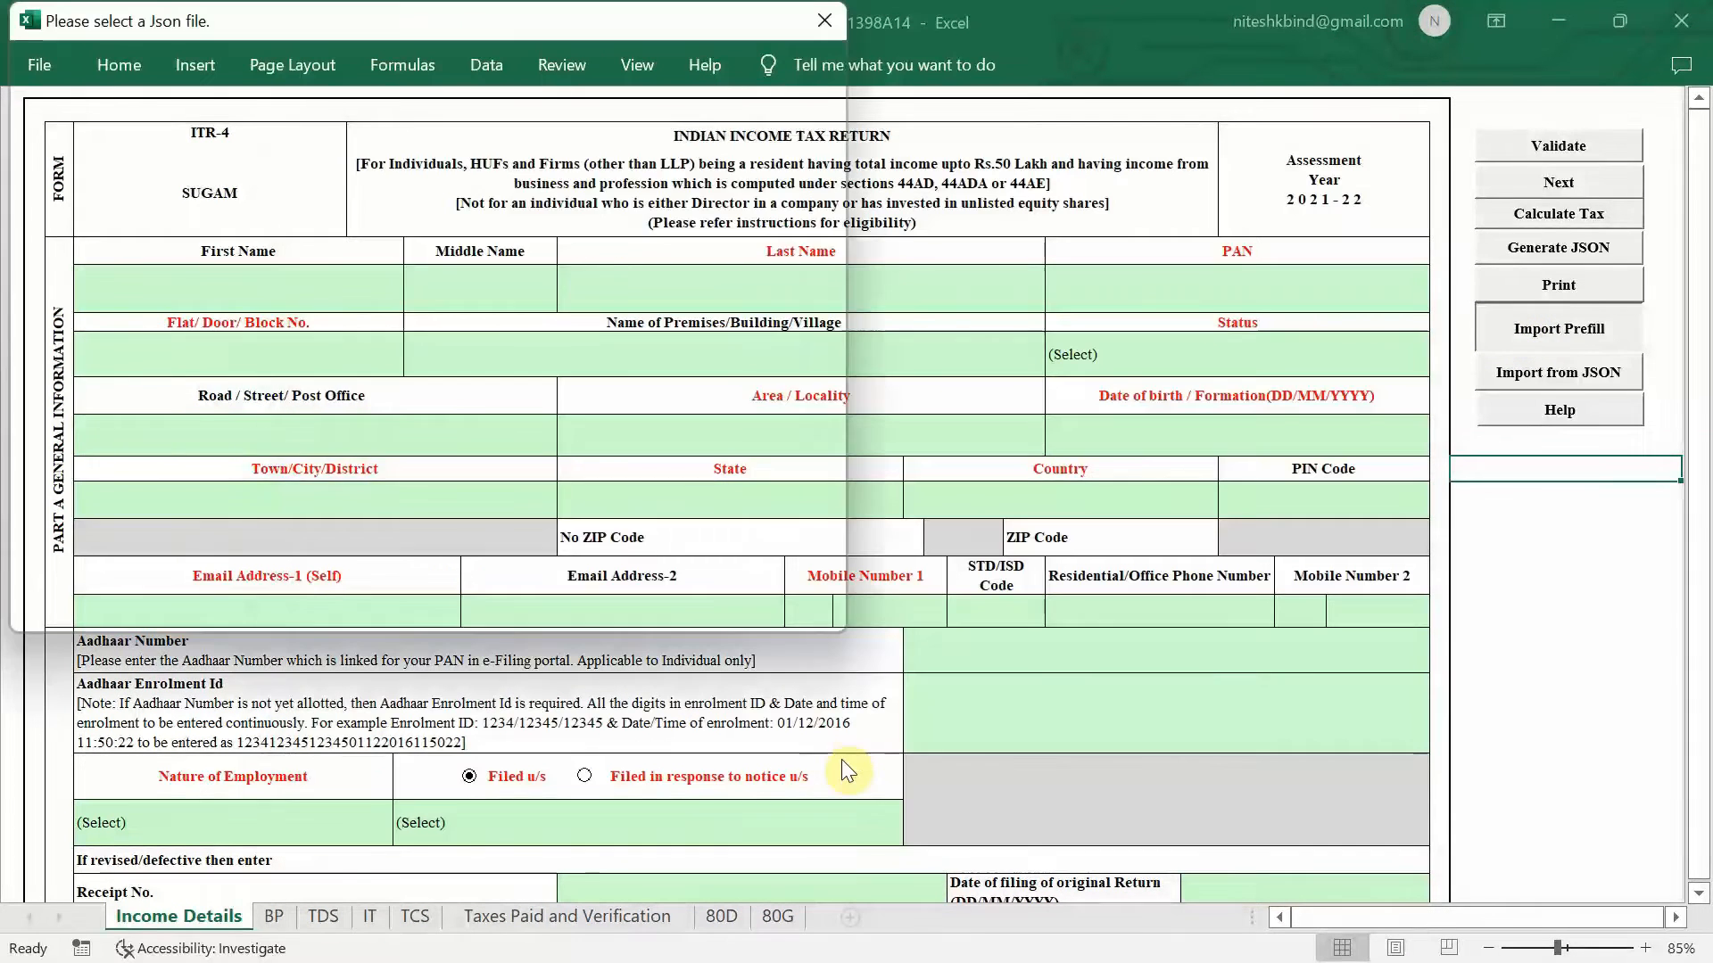
pyautogui.scroll(-3, 89, 268)
pyautogui.click(127, 313)
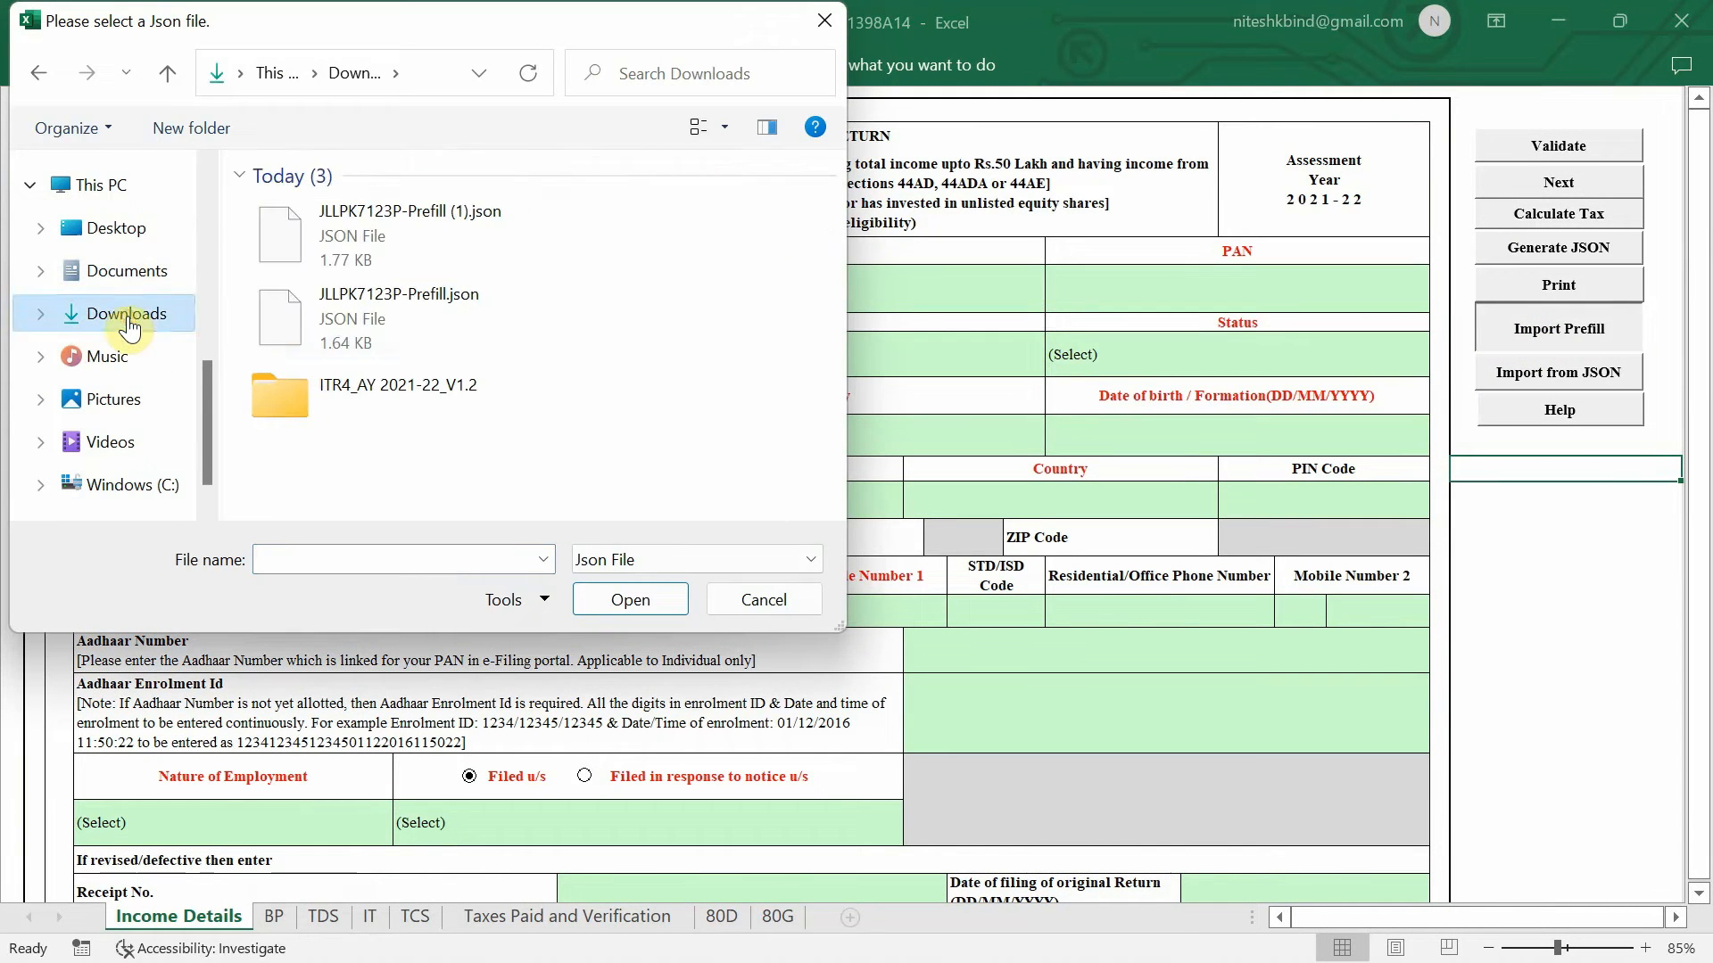
pyautogui.doubleClick(419, 225)
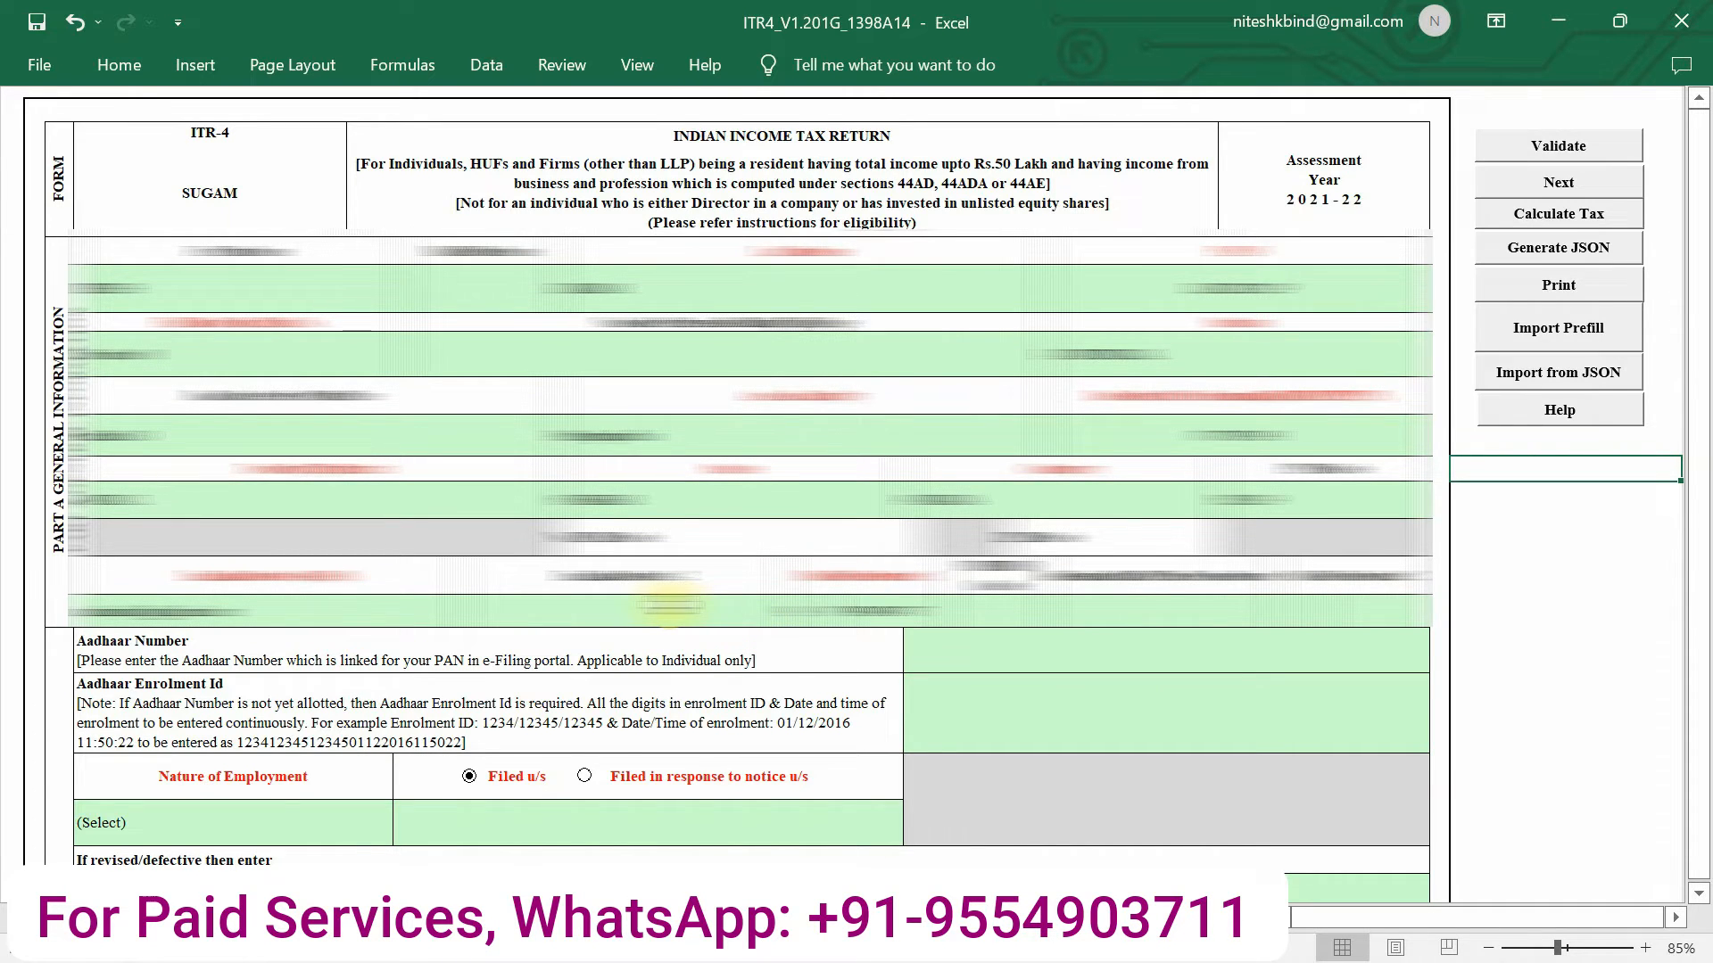
# - On Income Details, set Filed u/s to 139(8A)-Updated Return
pyautogui.scroll(-3, 669, 607)
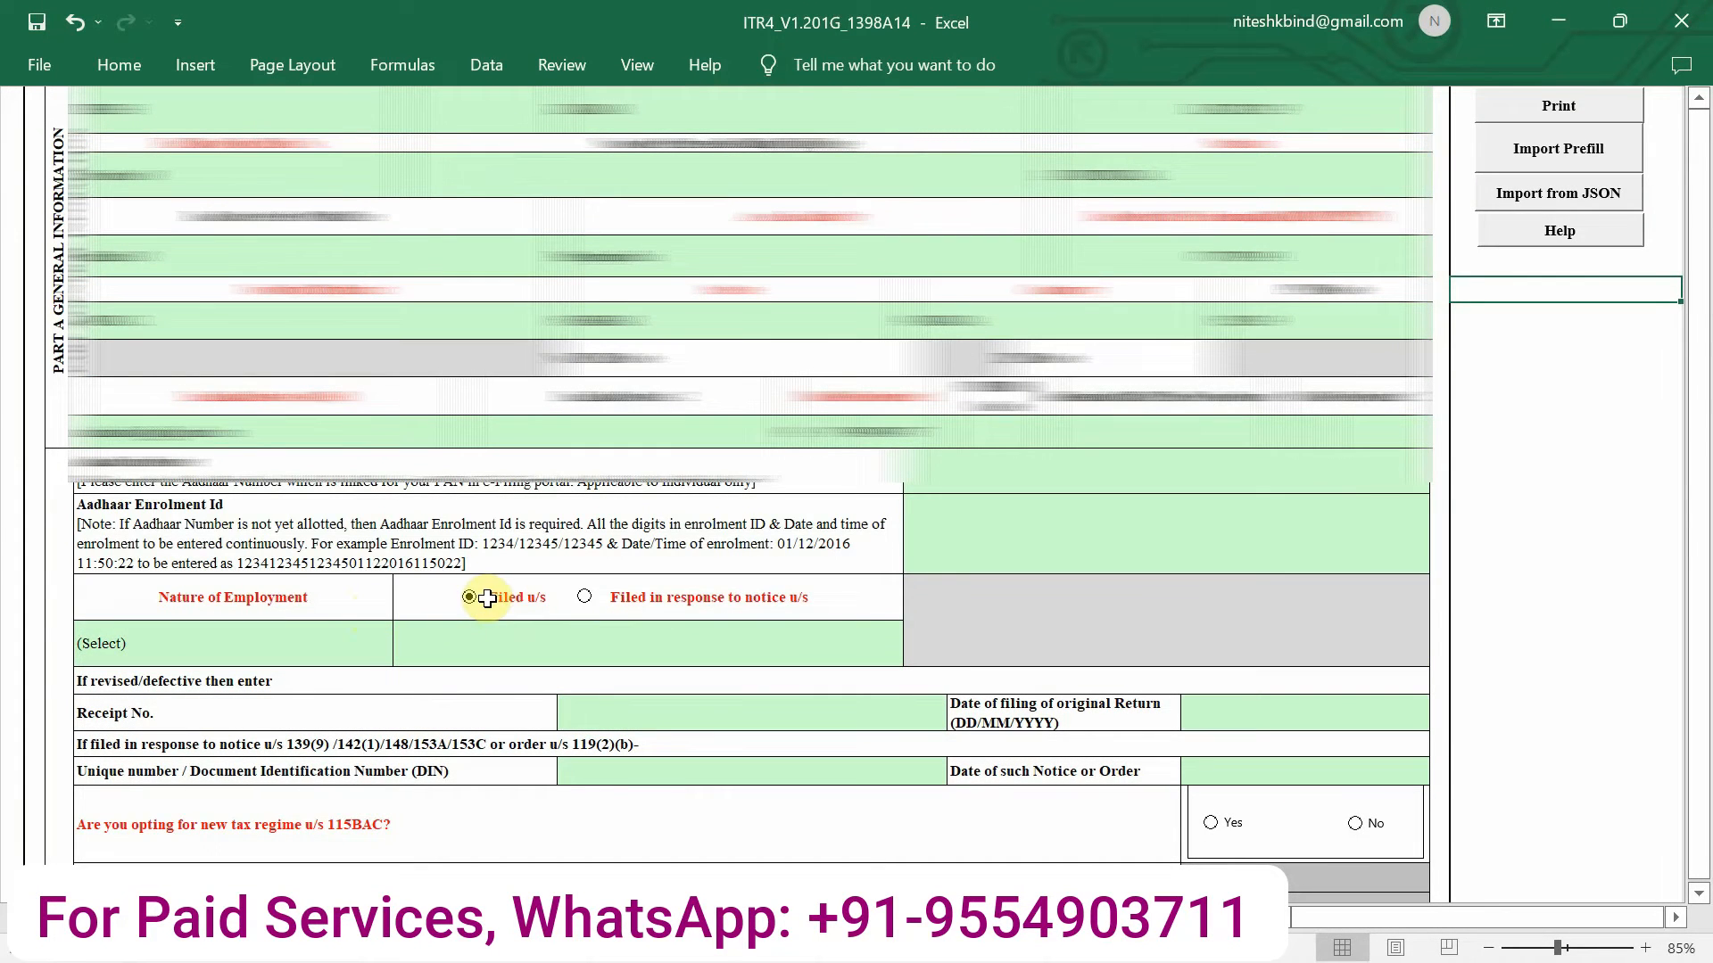
pyautogui.scroll(5, 487, 597)
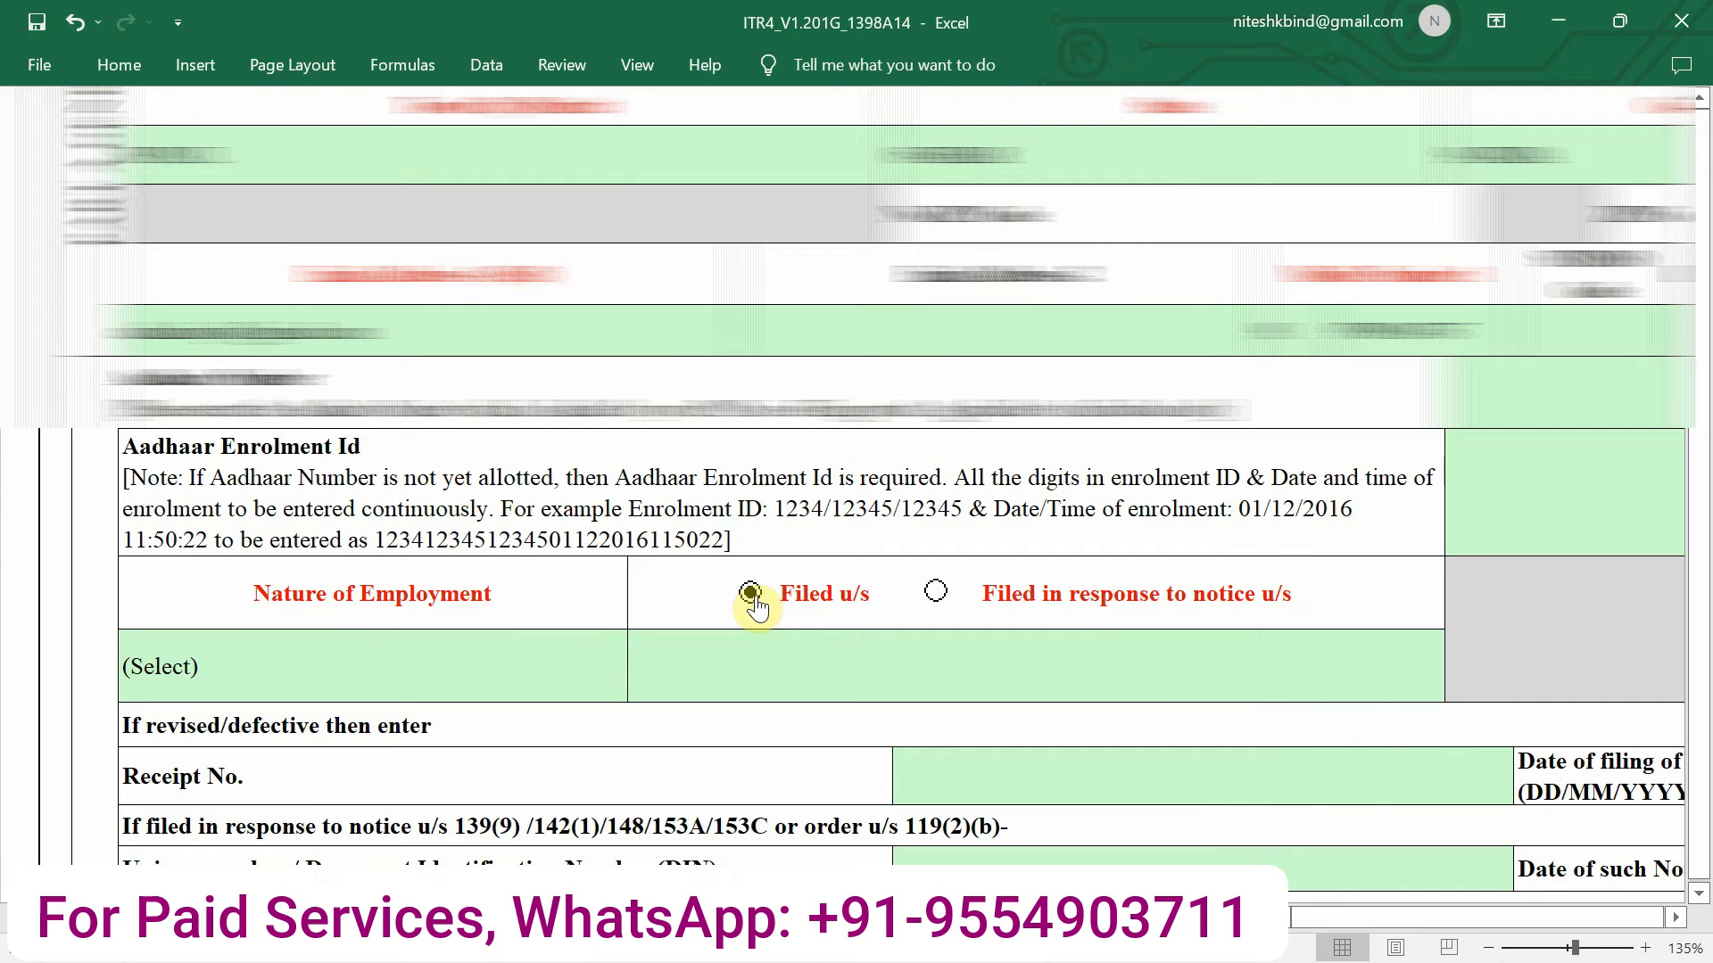
pyautogui.click(809, 671)
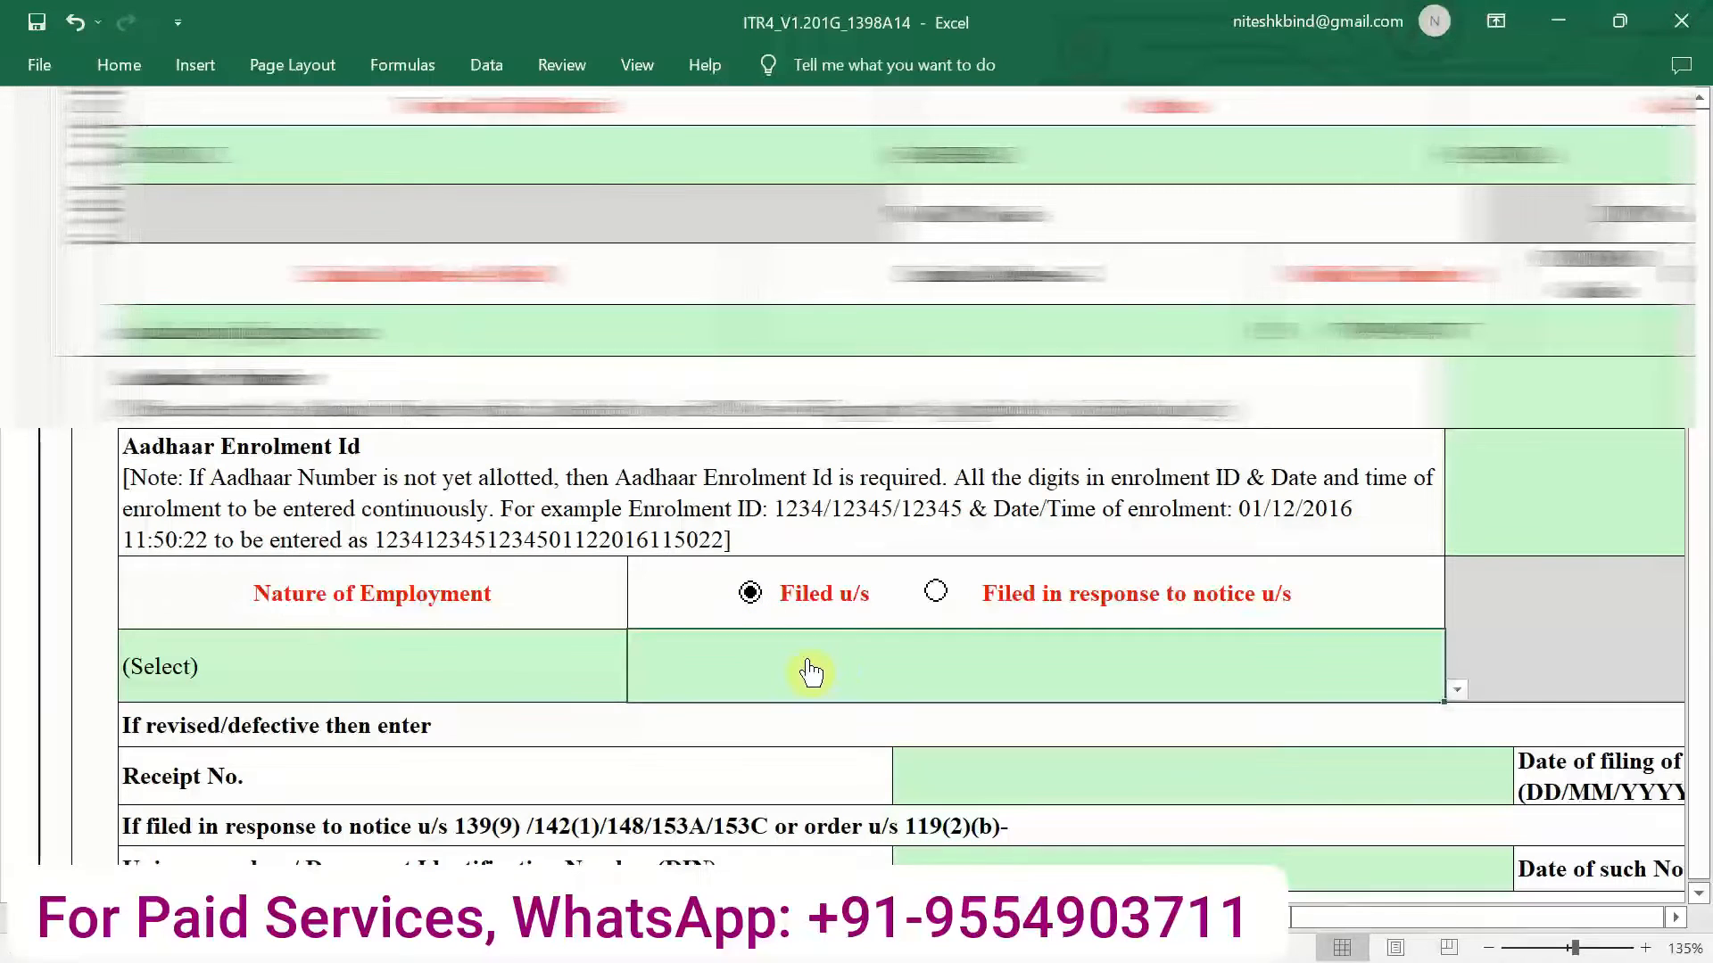
pyautogui.click(1458, 692)
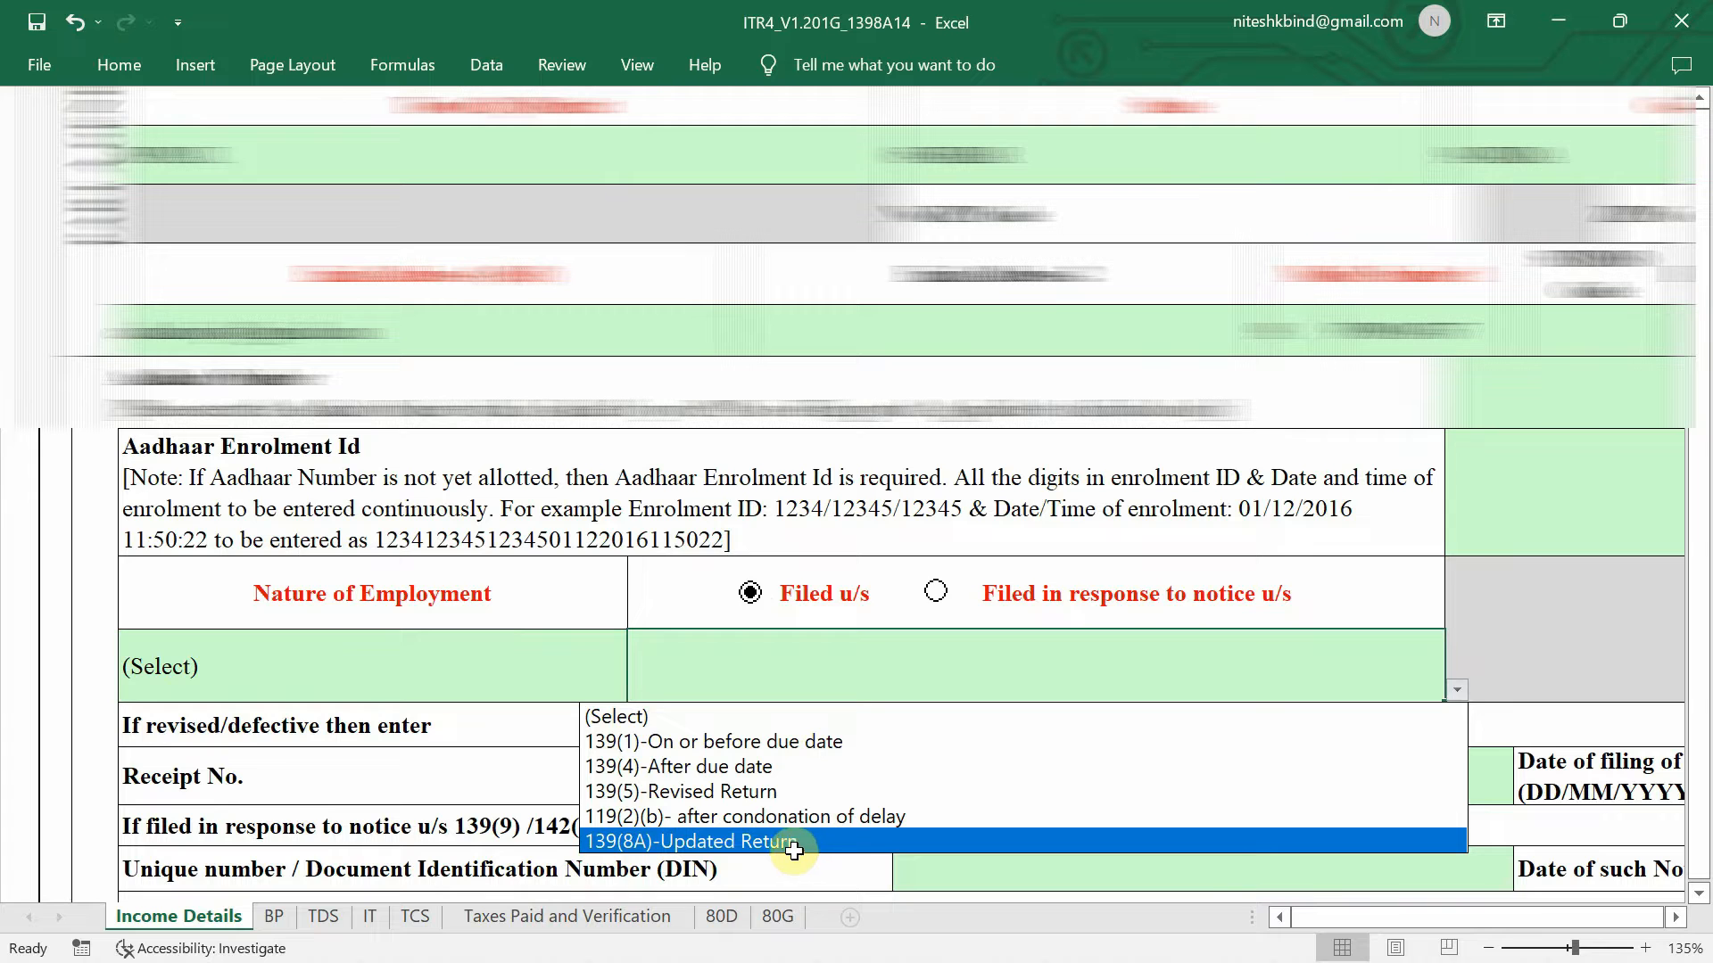
pyautogui.click(806, 842)
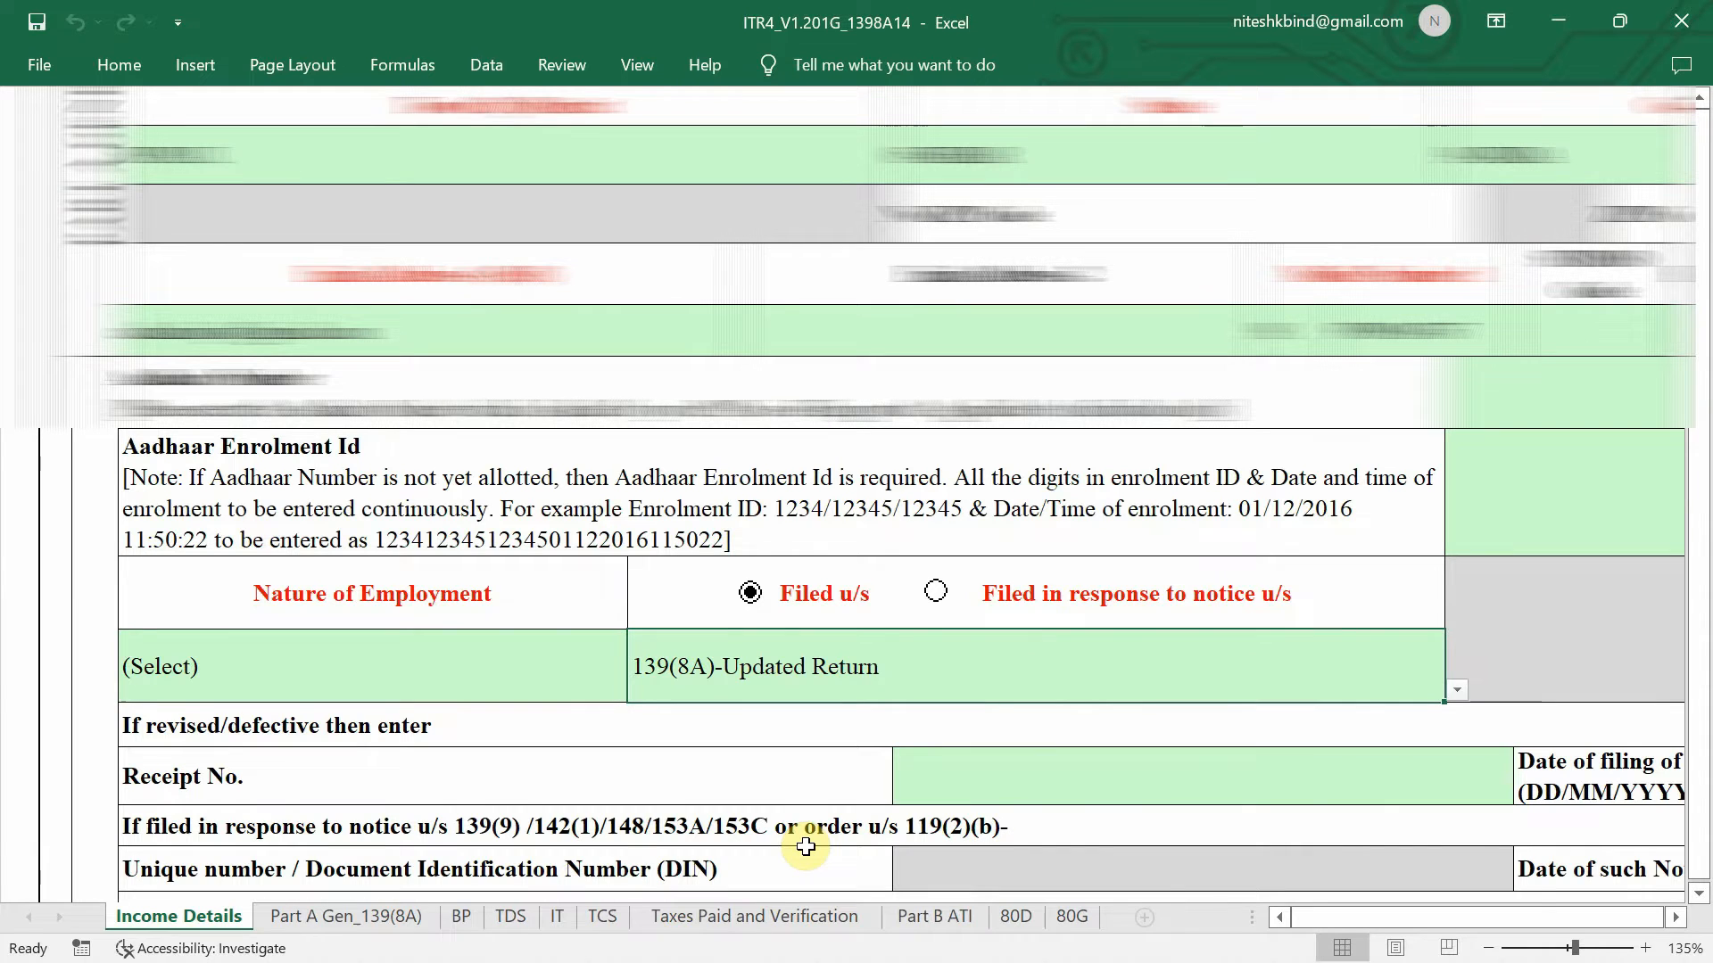
# - Review the Part A Gen_139(8A) sheet and the Part B ATI sheet, ending on Part B ATI
pyautogui.click(371, 918)
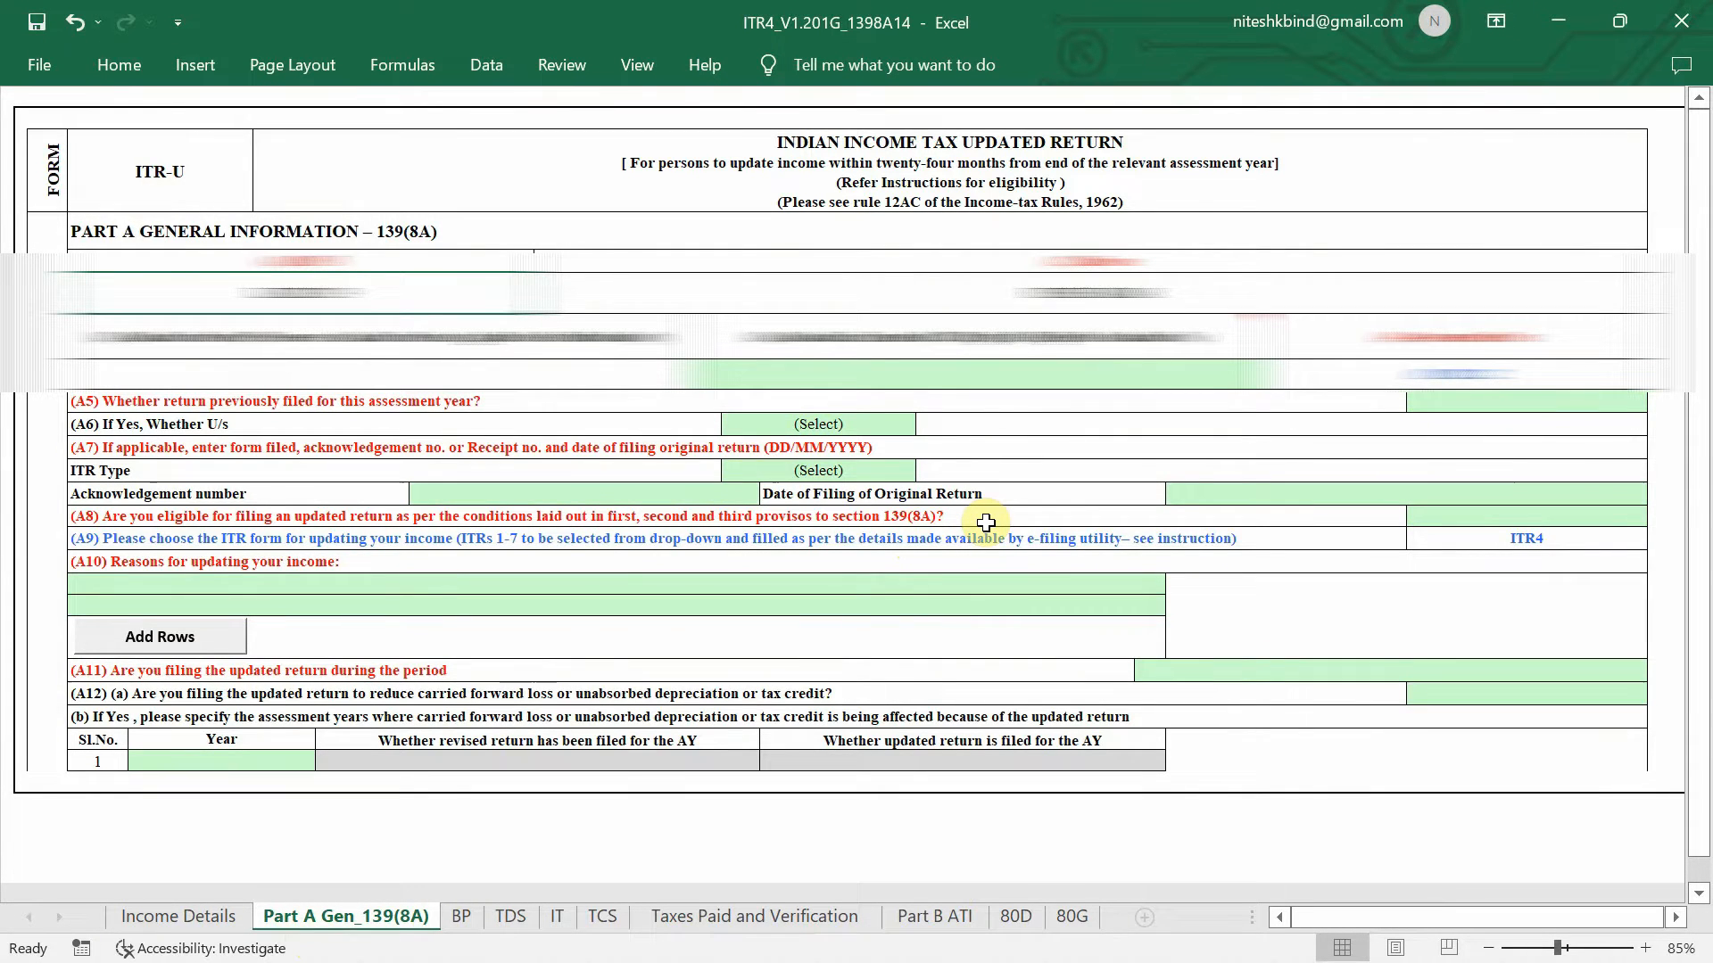
pyautogui.click(944, 923)
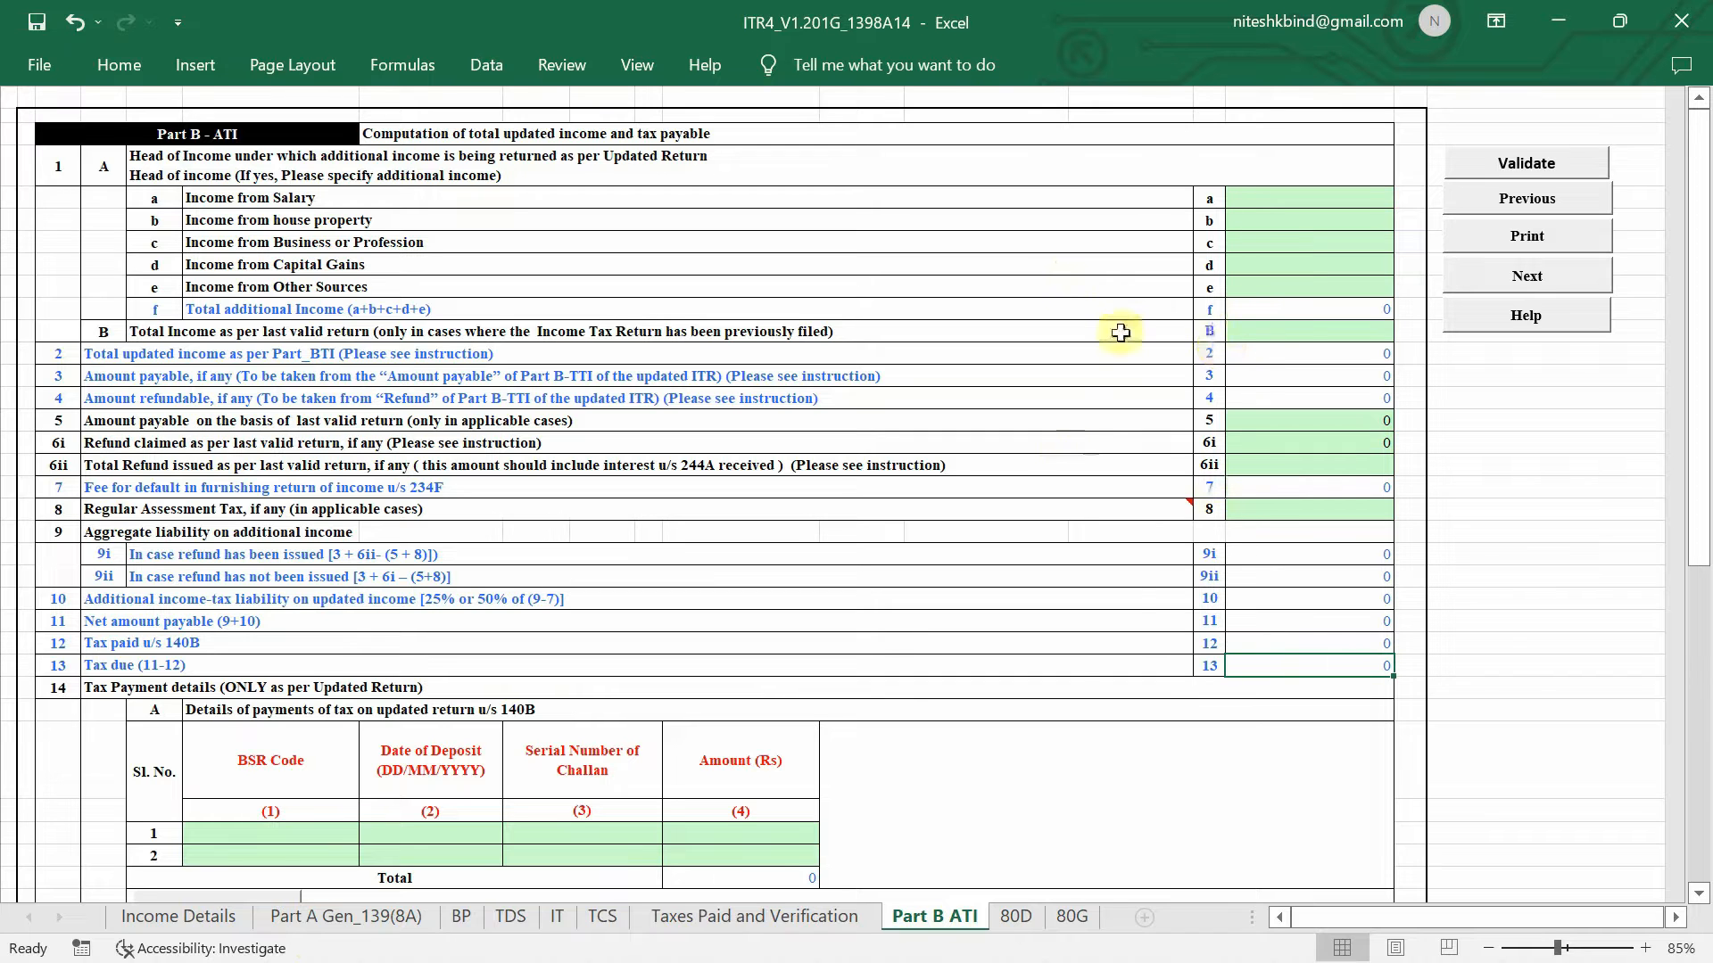
pyautogui.click(325, 926)
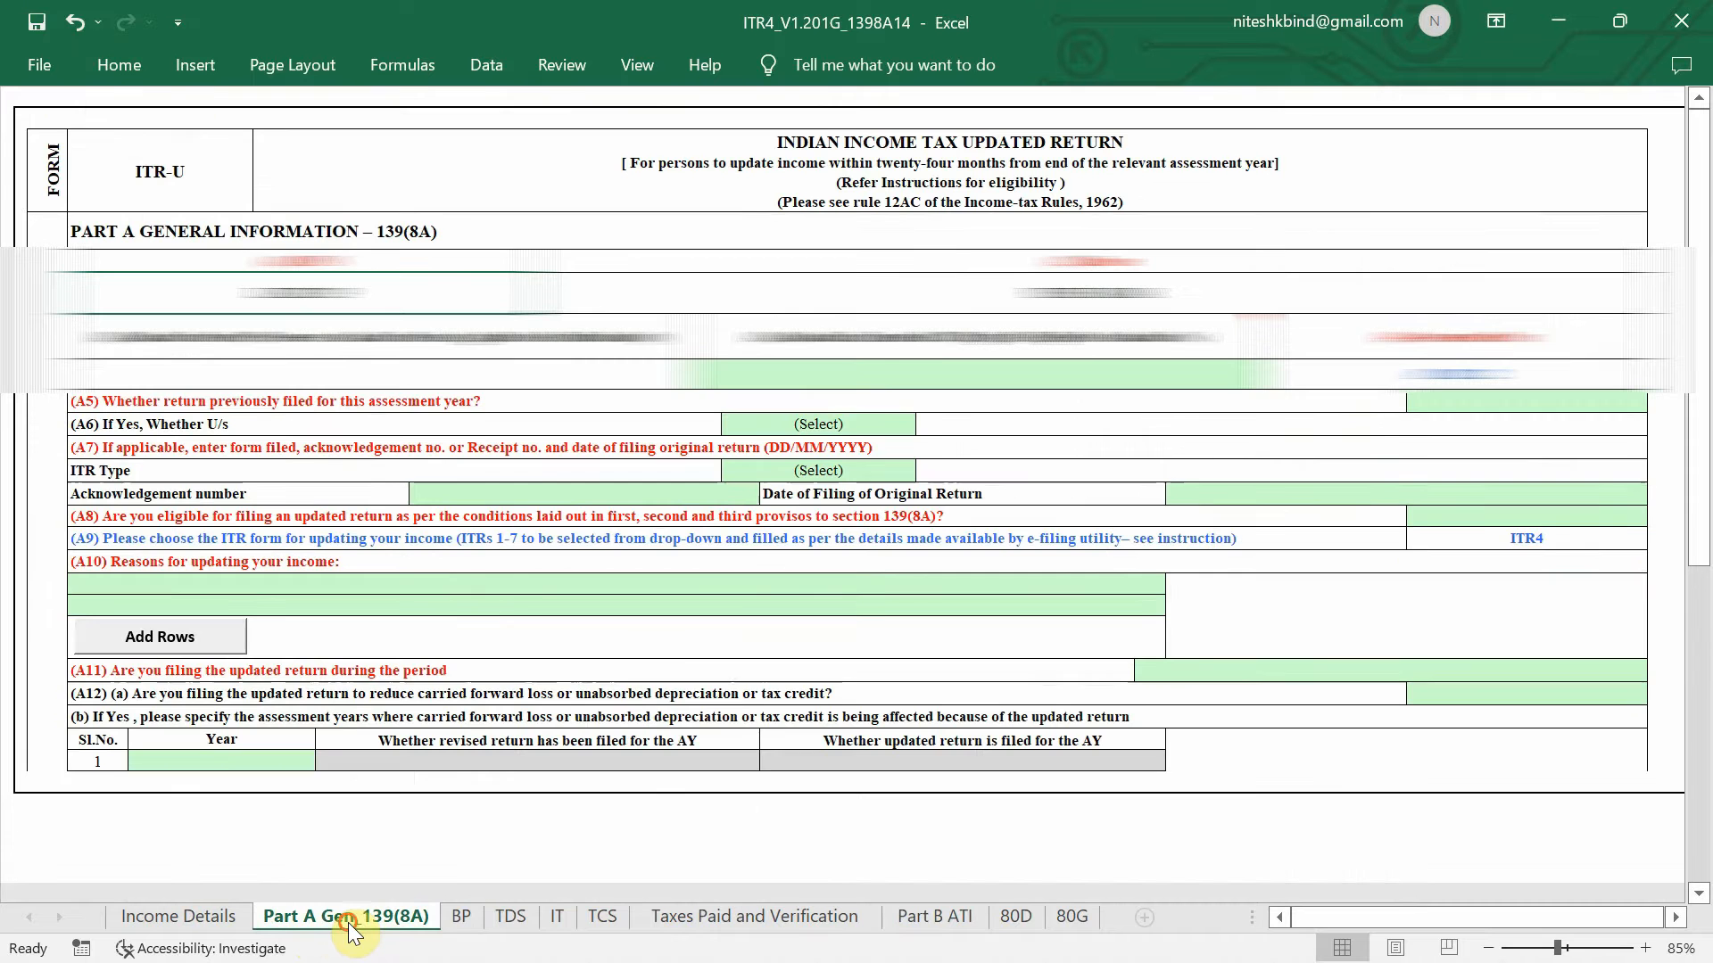
pyautogui.moveTo(1075, 344)
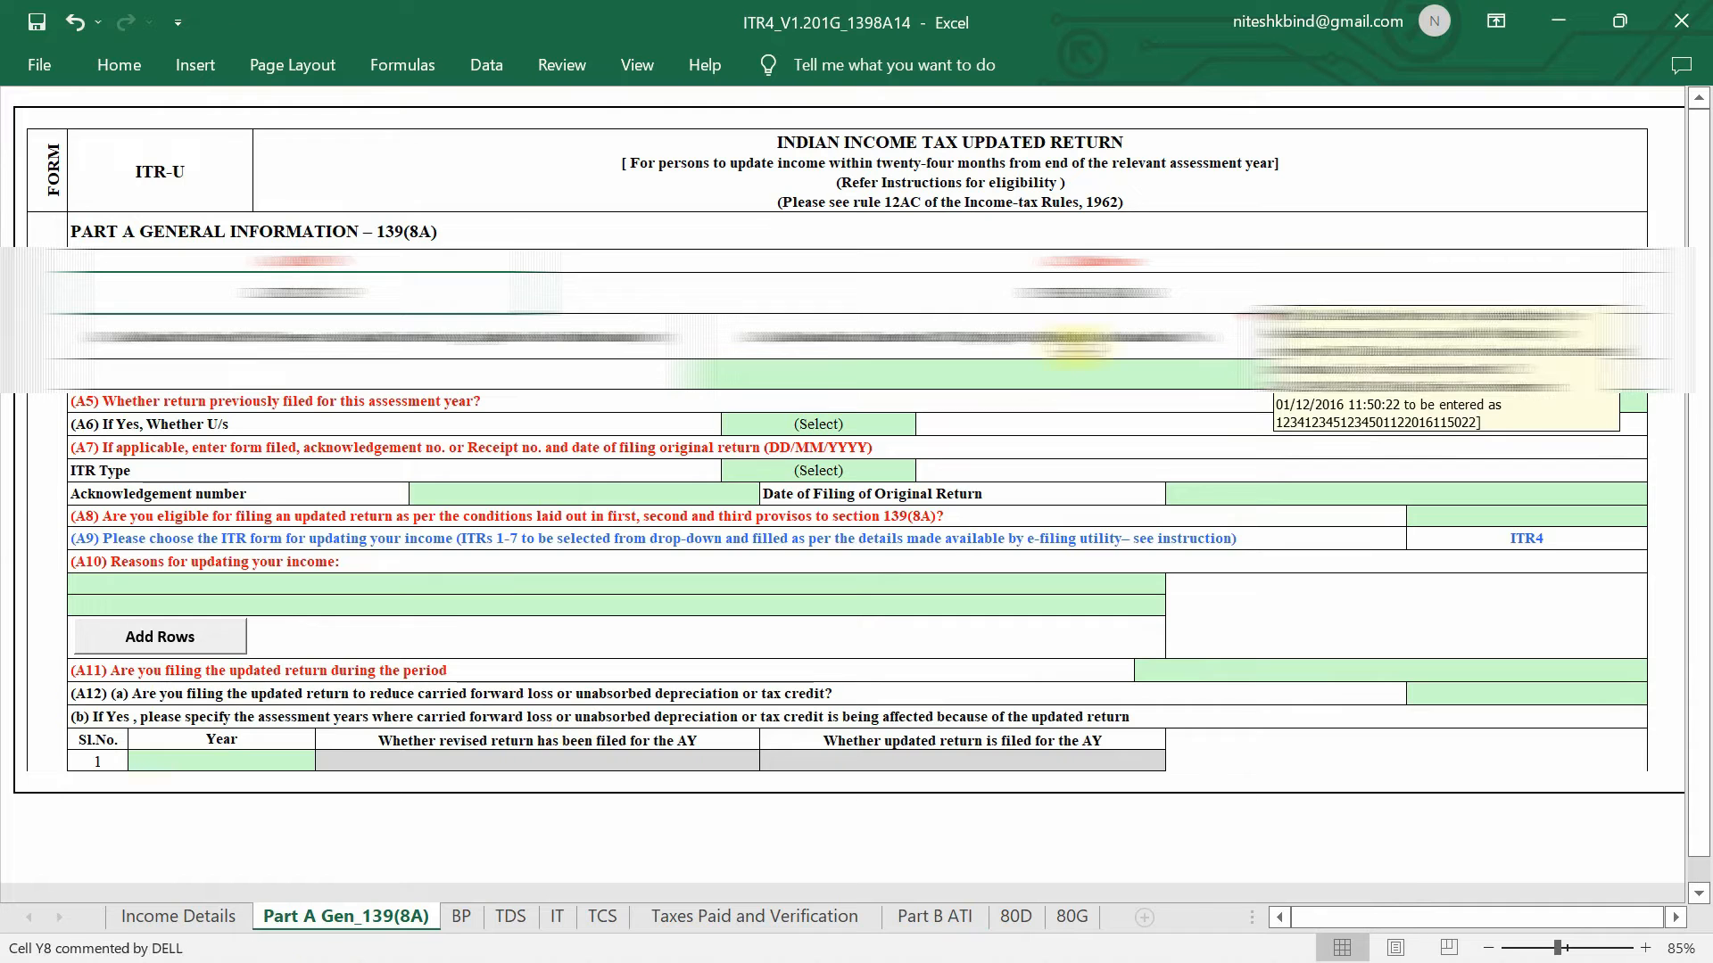
pyautogui.click(947, 919)
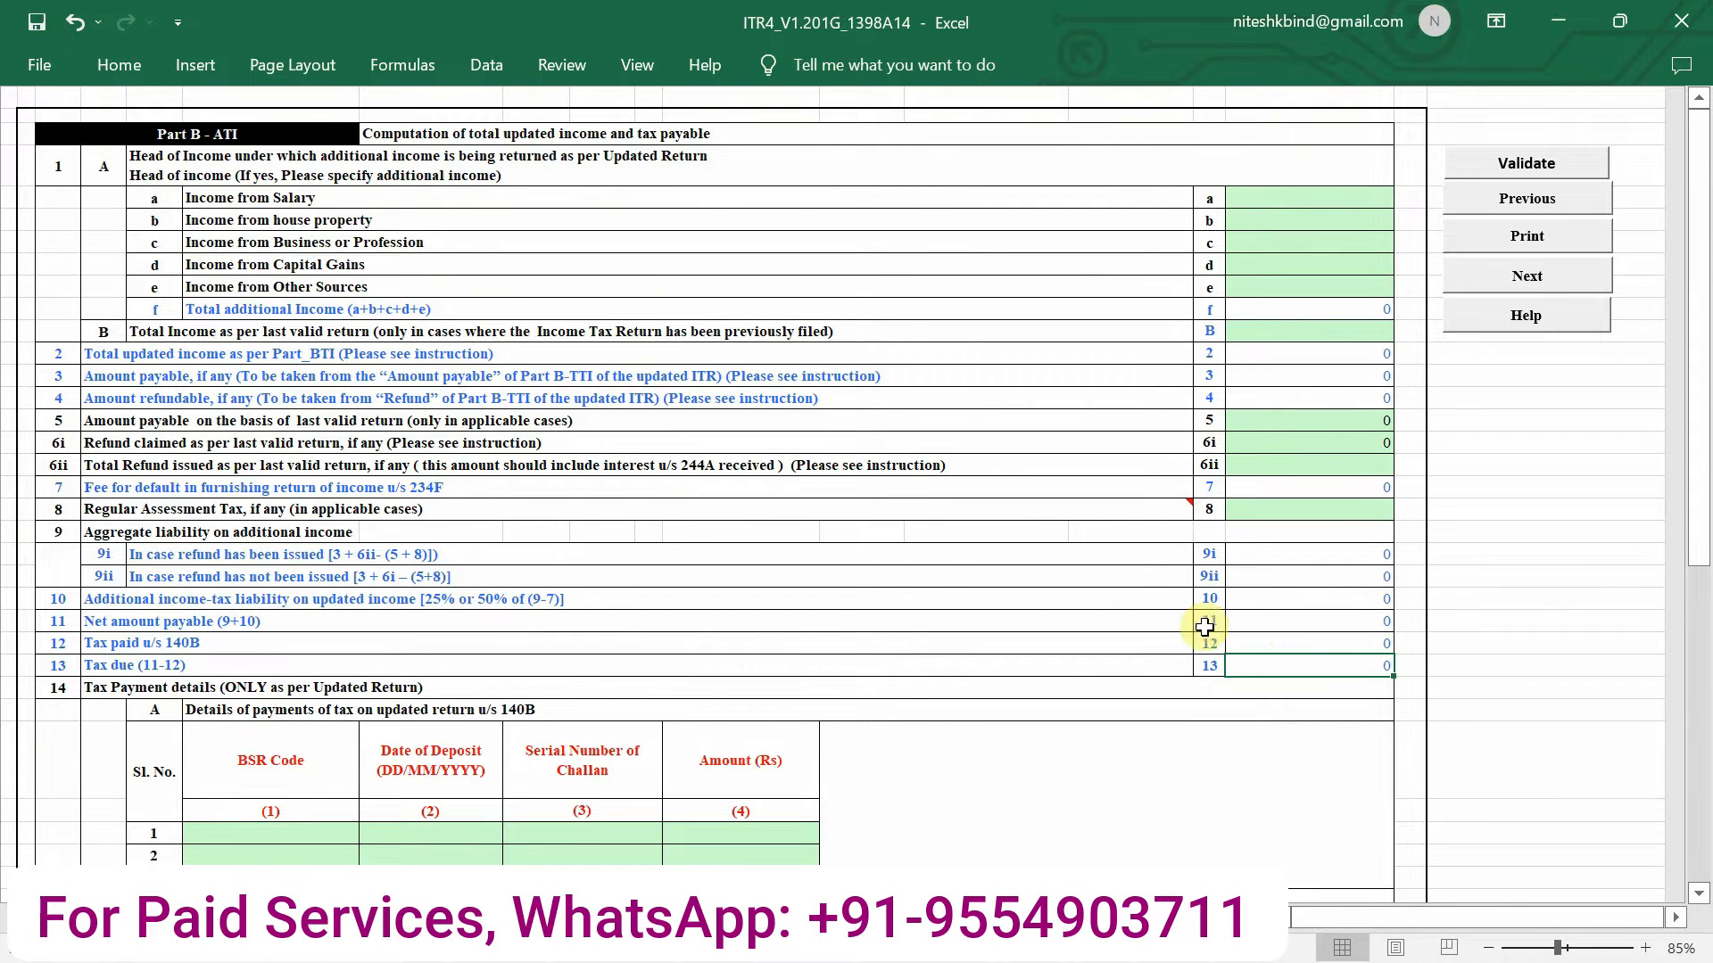
# - Return to the Income Details sheet and select the Aadhaar Number field
pyautogui.click(134, 917)
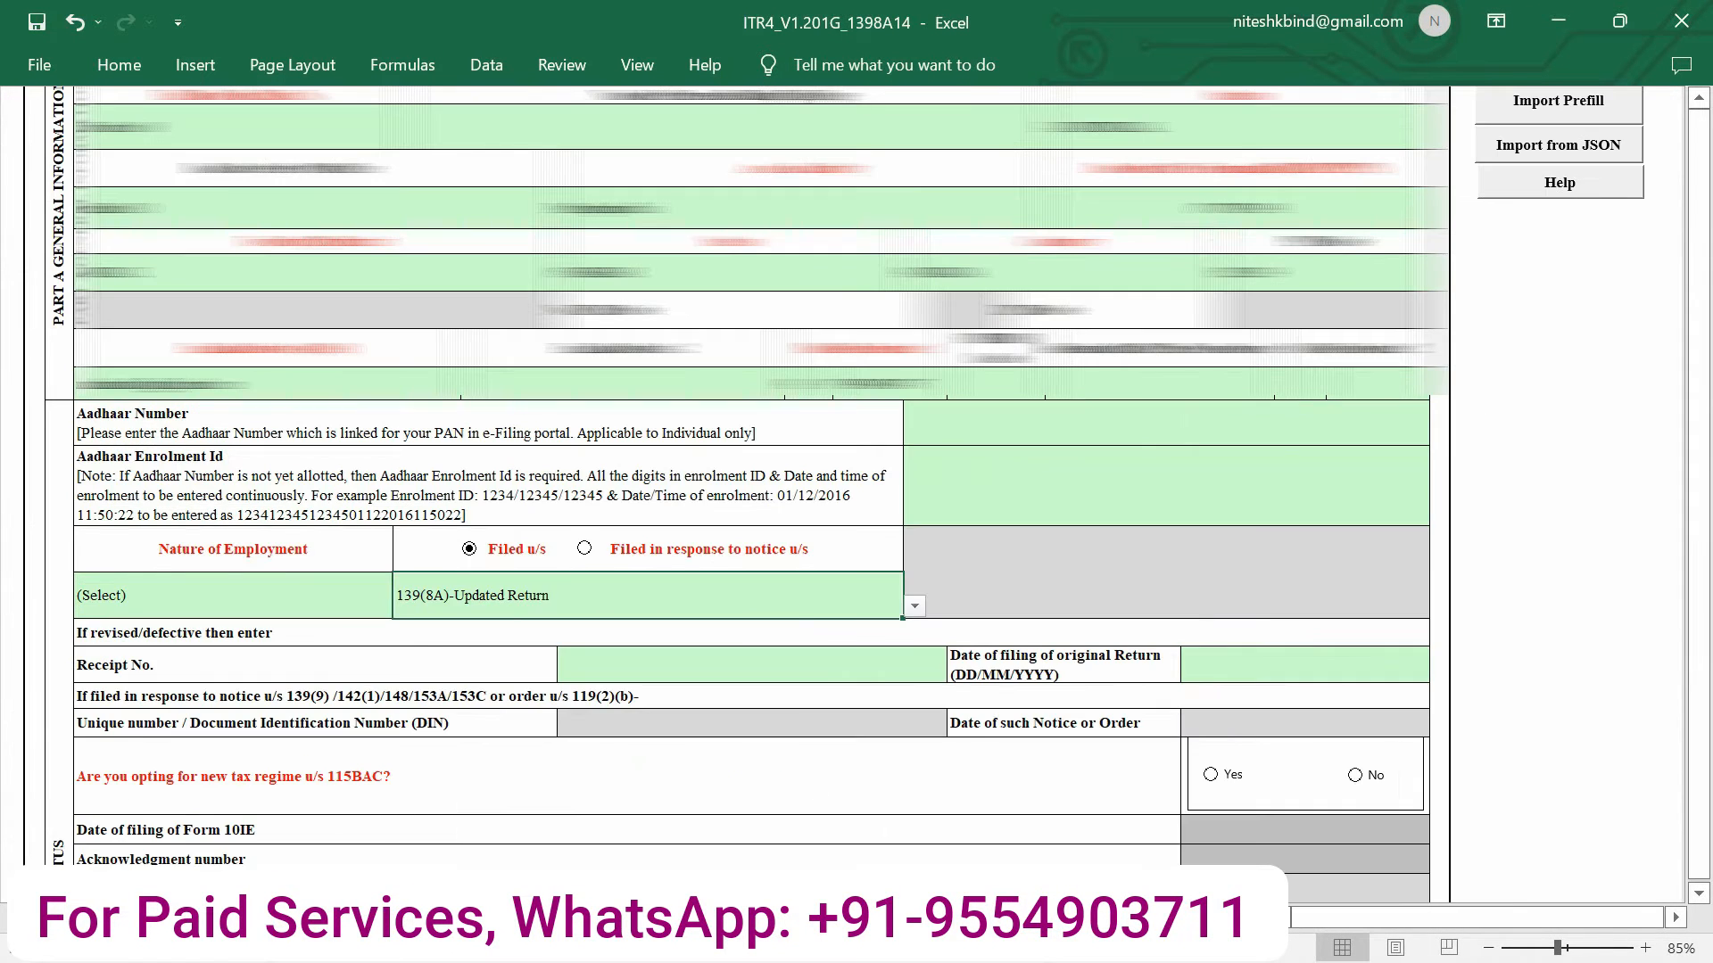
pyautogui.scroll(1, 702, 493)
pyautogui.scroll(2, 702, 493)
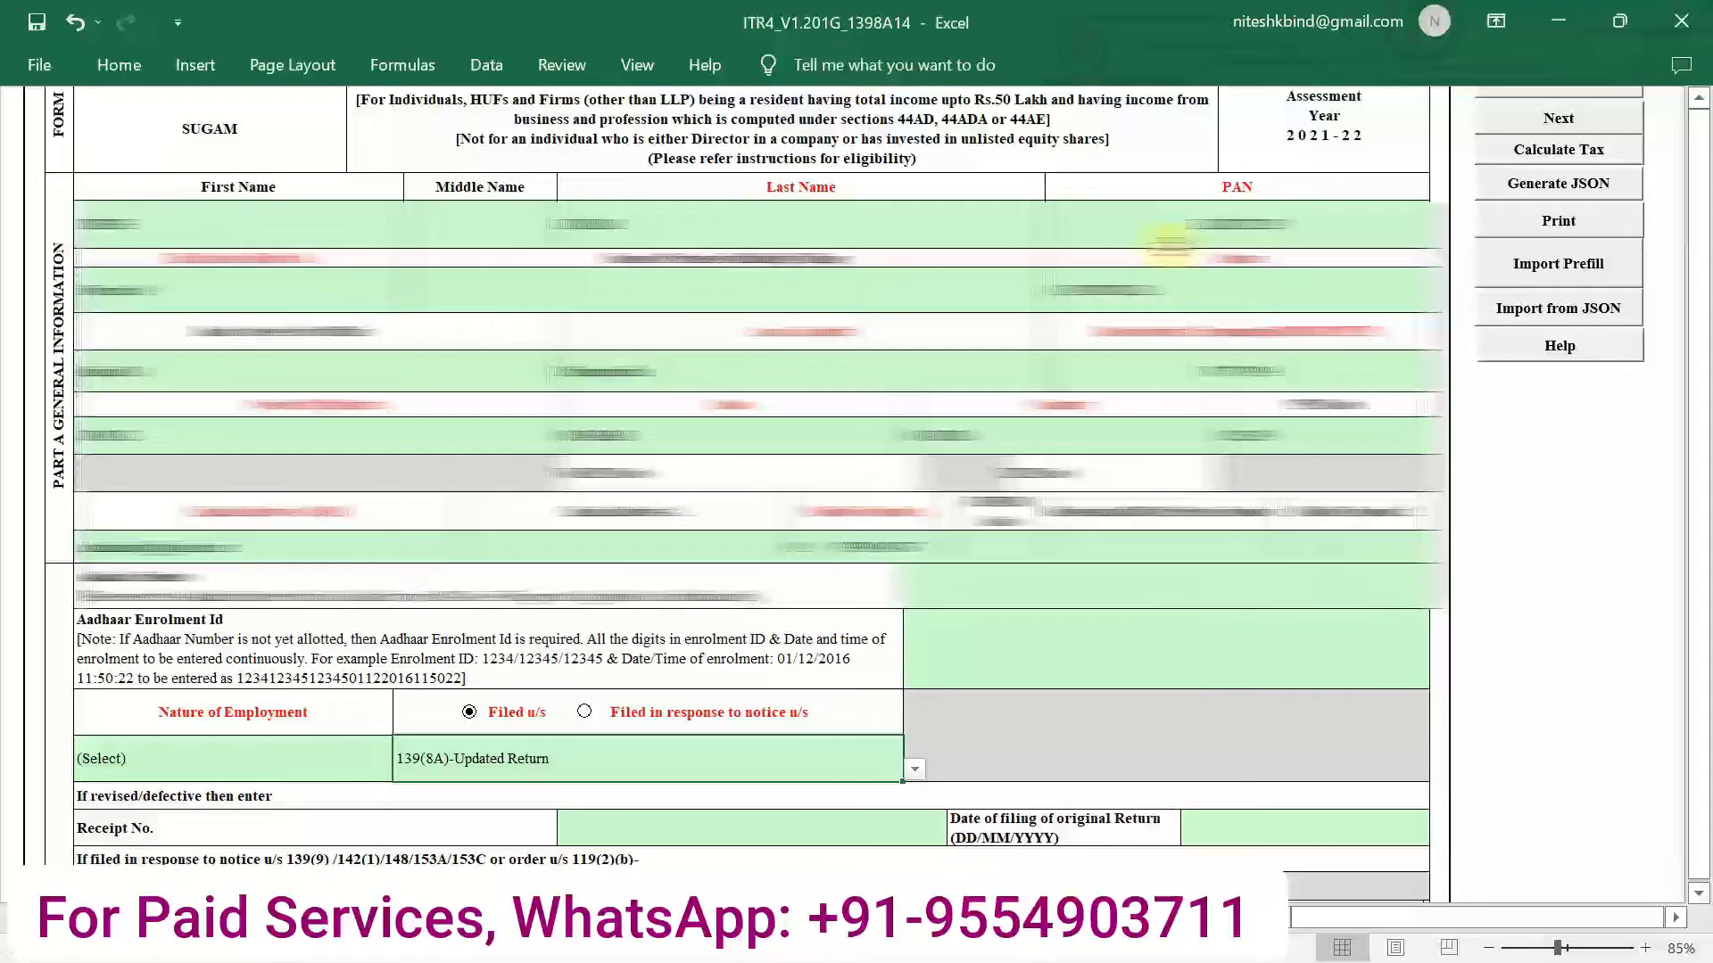
pyautogui.scroll(-2, 1169, 243)
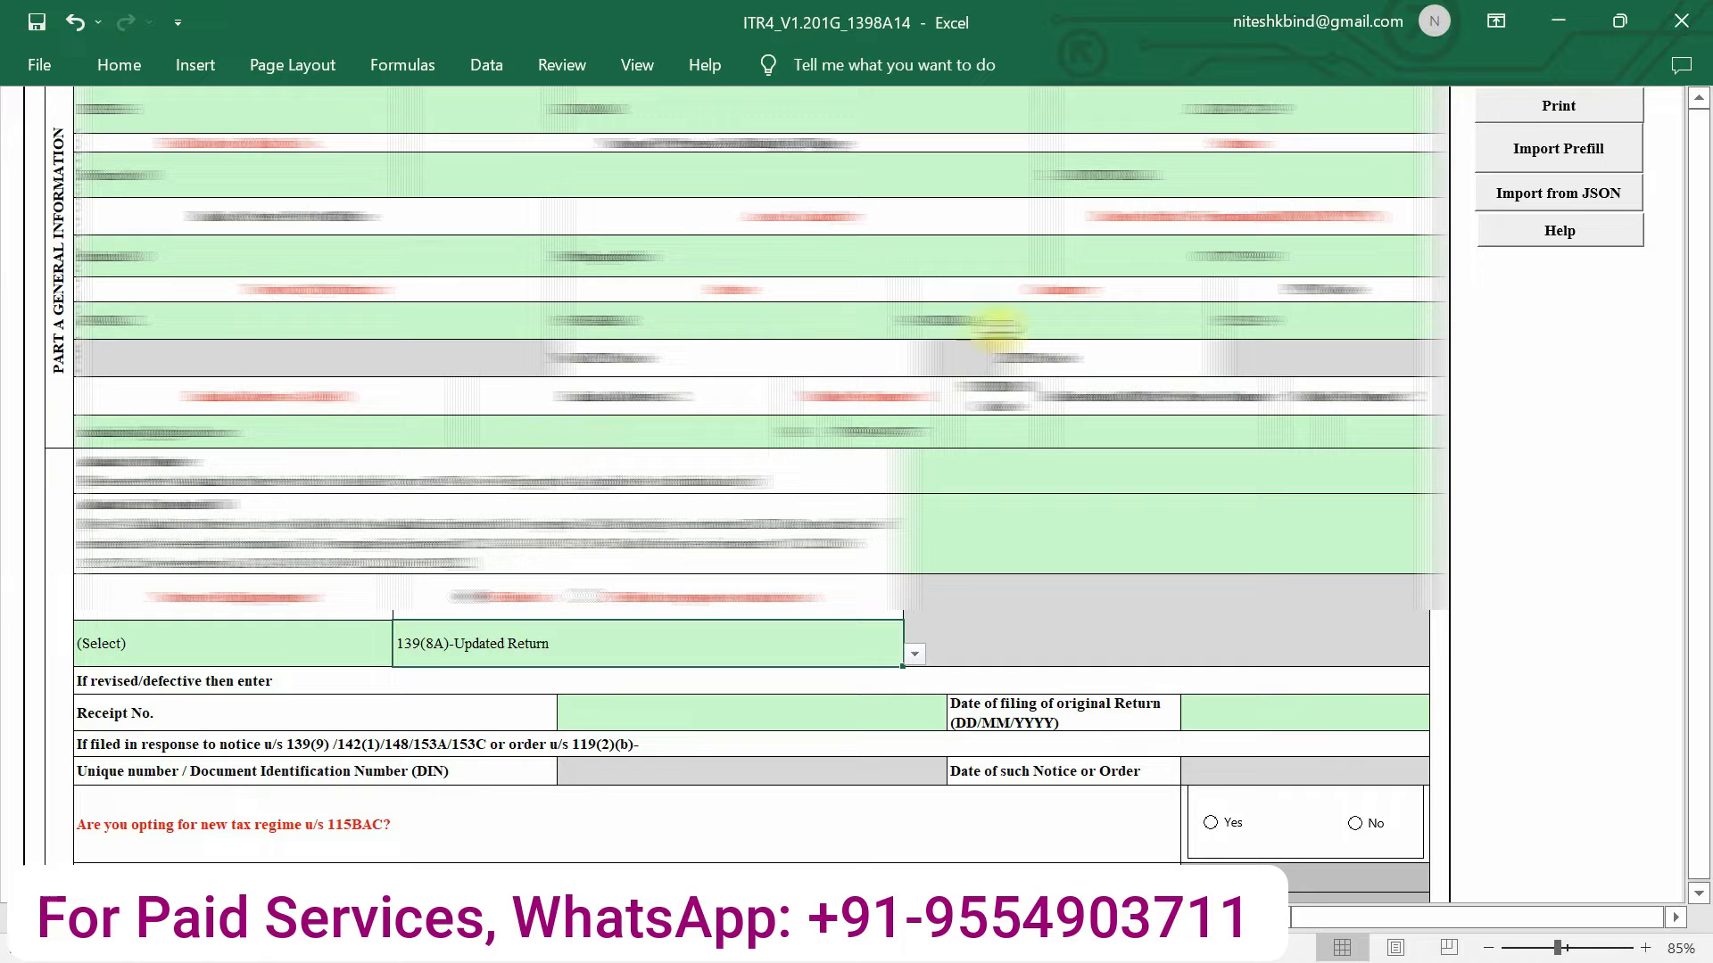
pyautogui.scroll(-2, 998, 328)
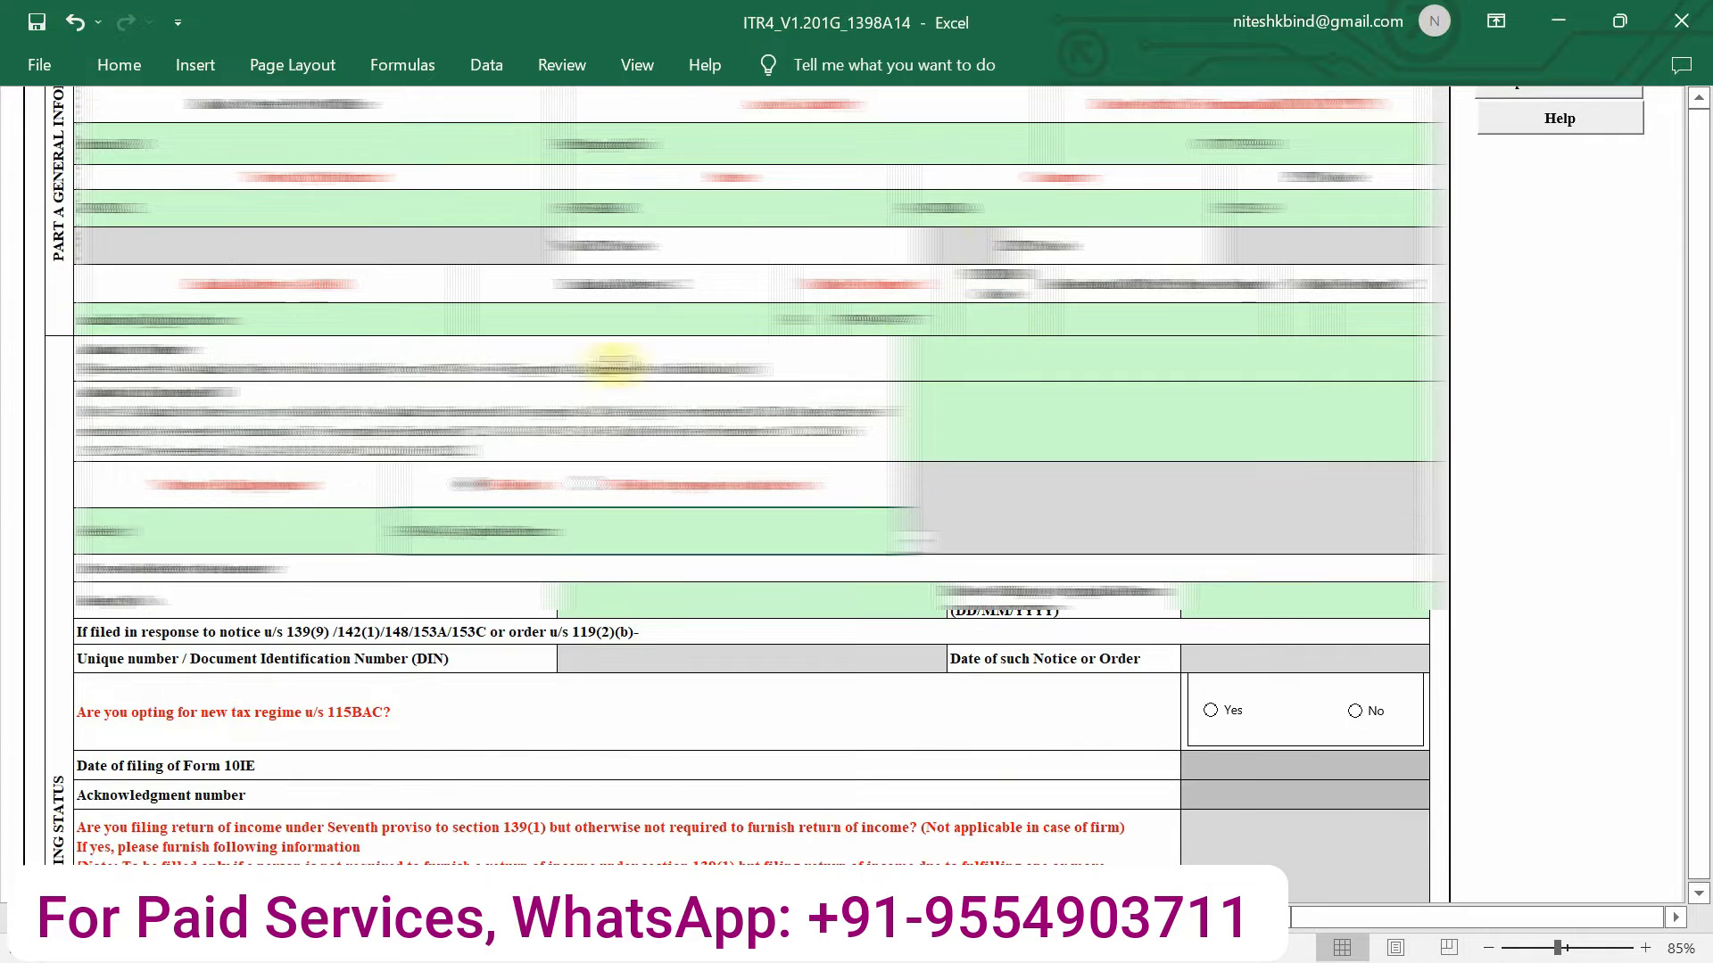
pyautogui.click(1063, 354)
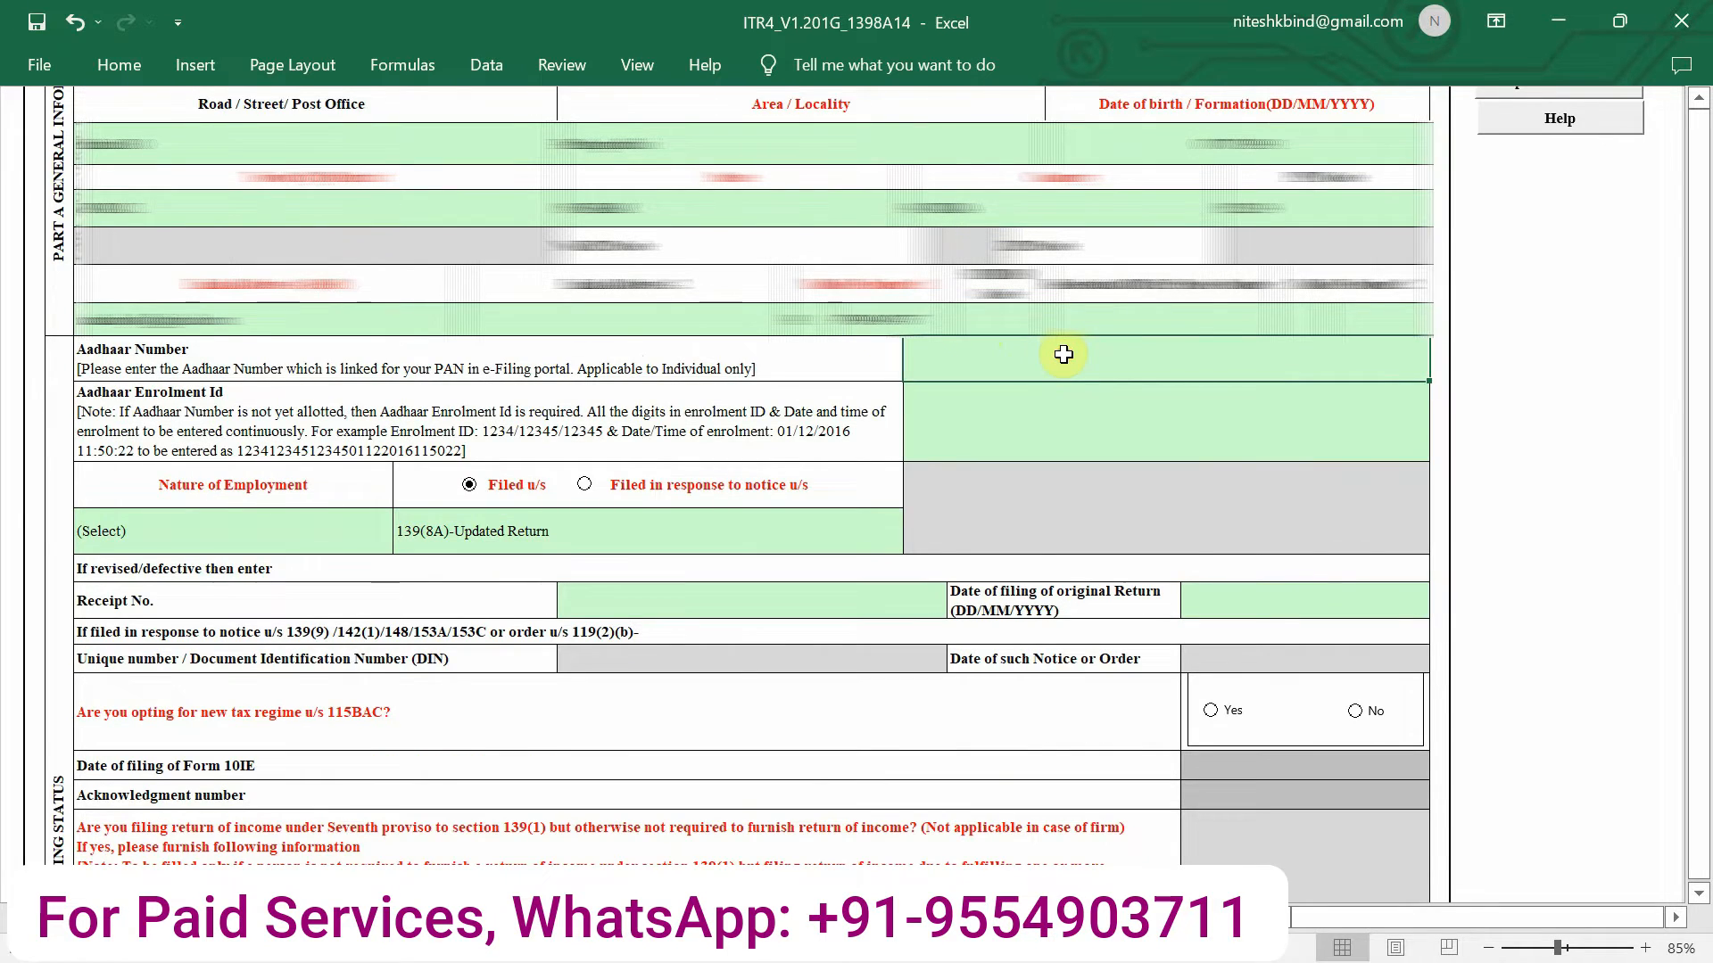
# - Set Nature of Employment to Not Applicable (eg. Family pension etc)
pyautogui.click(357, 533)
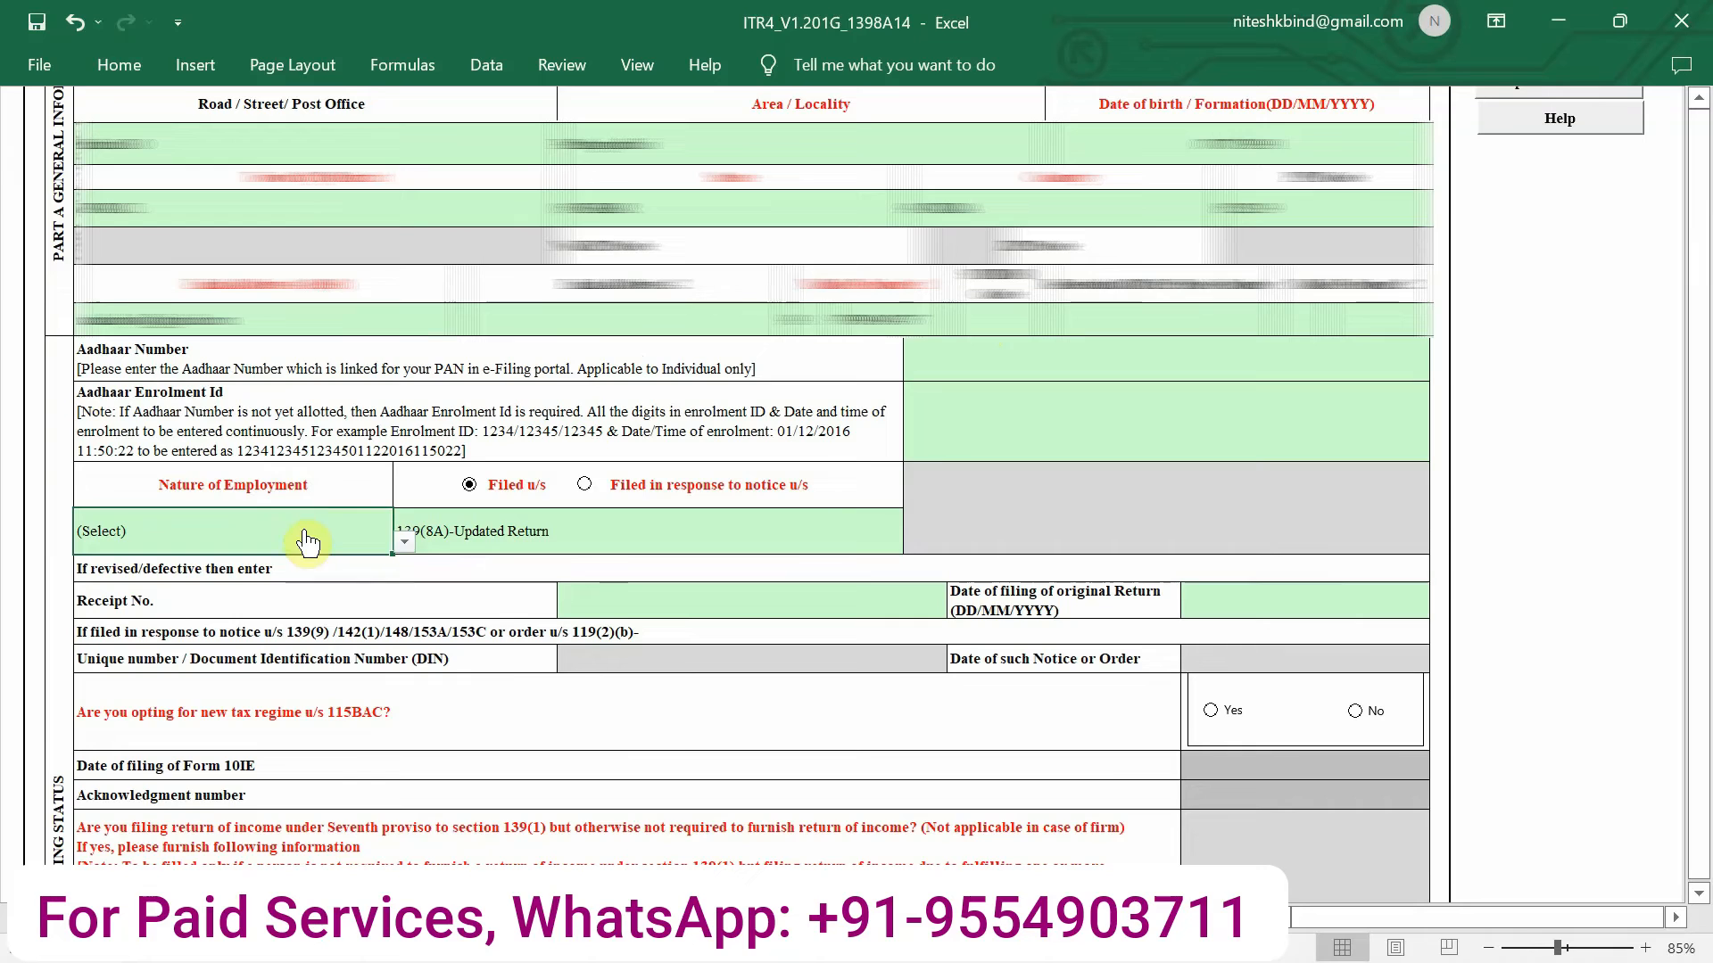
pyautogui.click(405, 544)
pyautogui.click(264, 665)
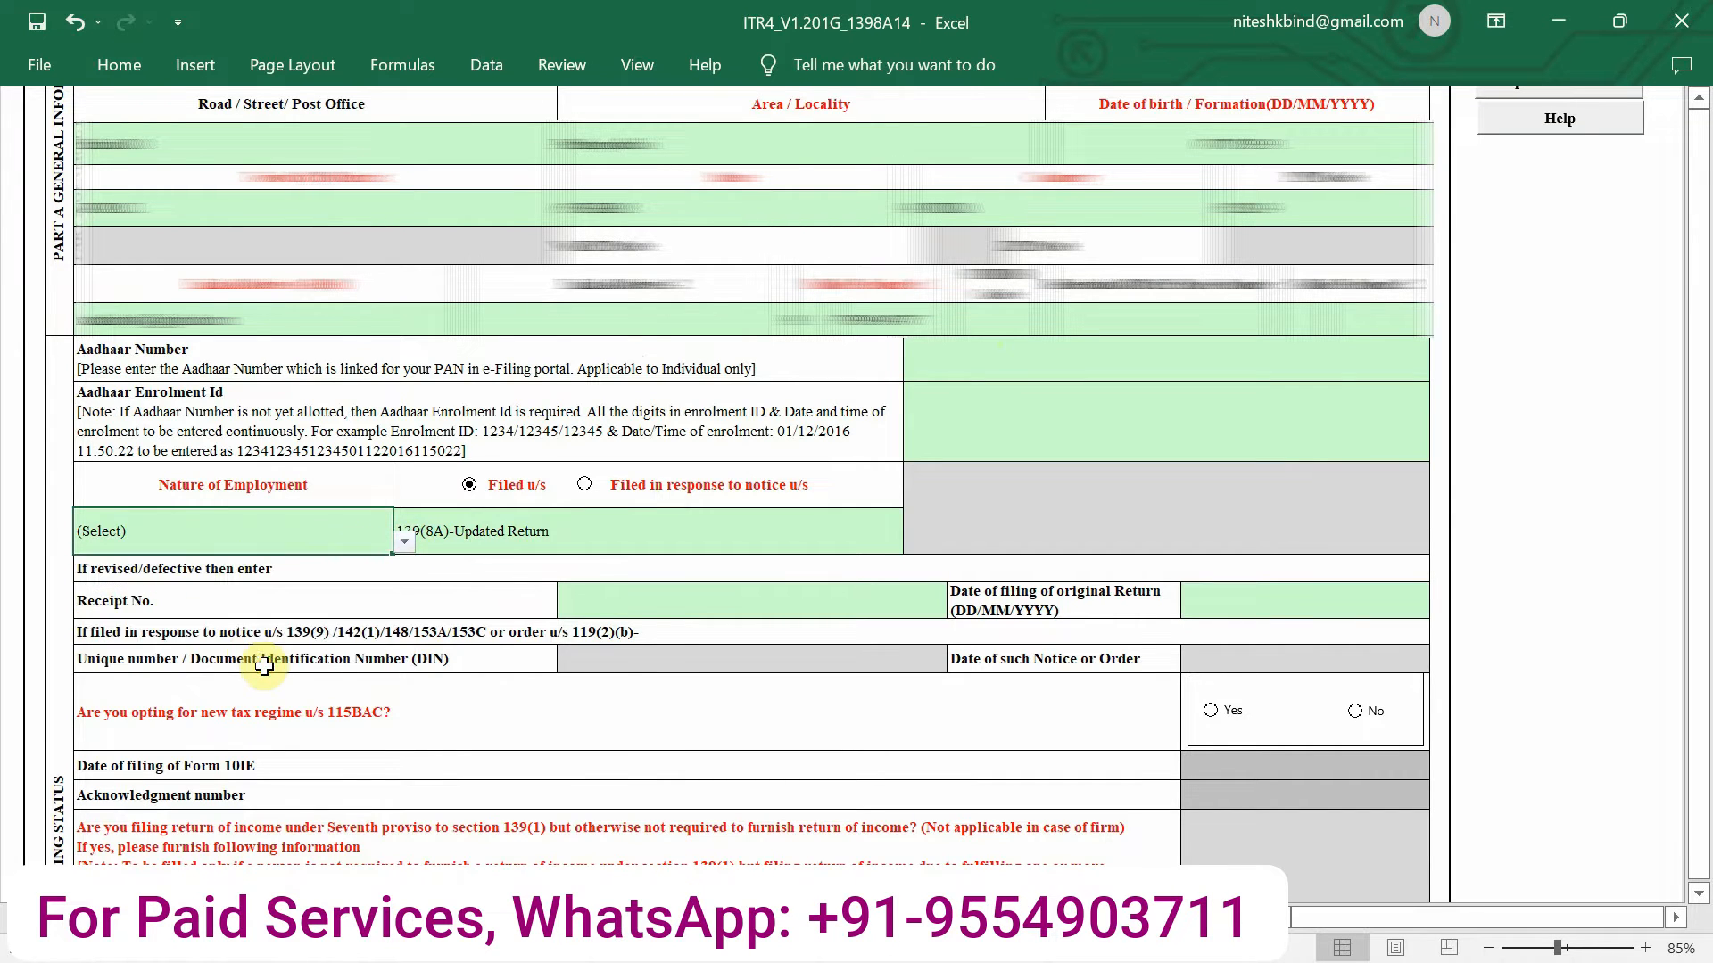
pyautogui.click(623, 531)
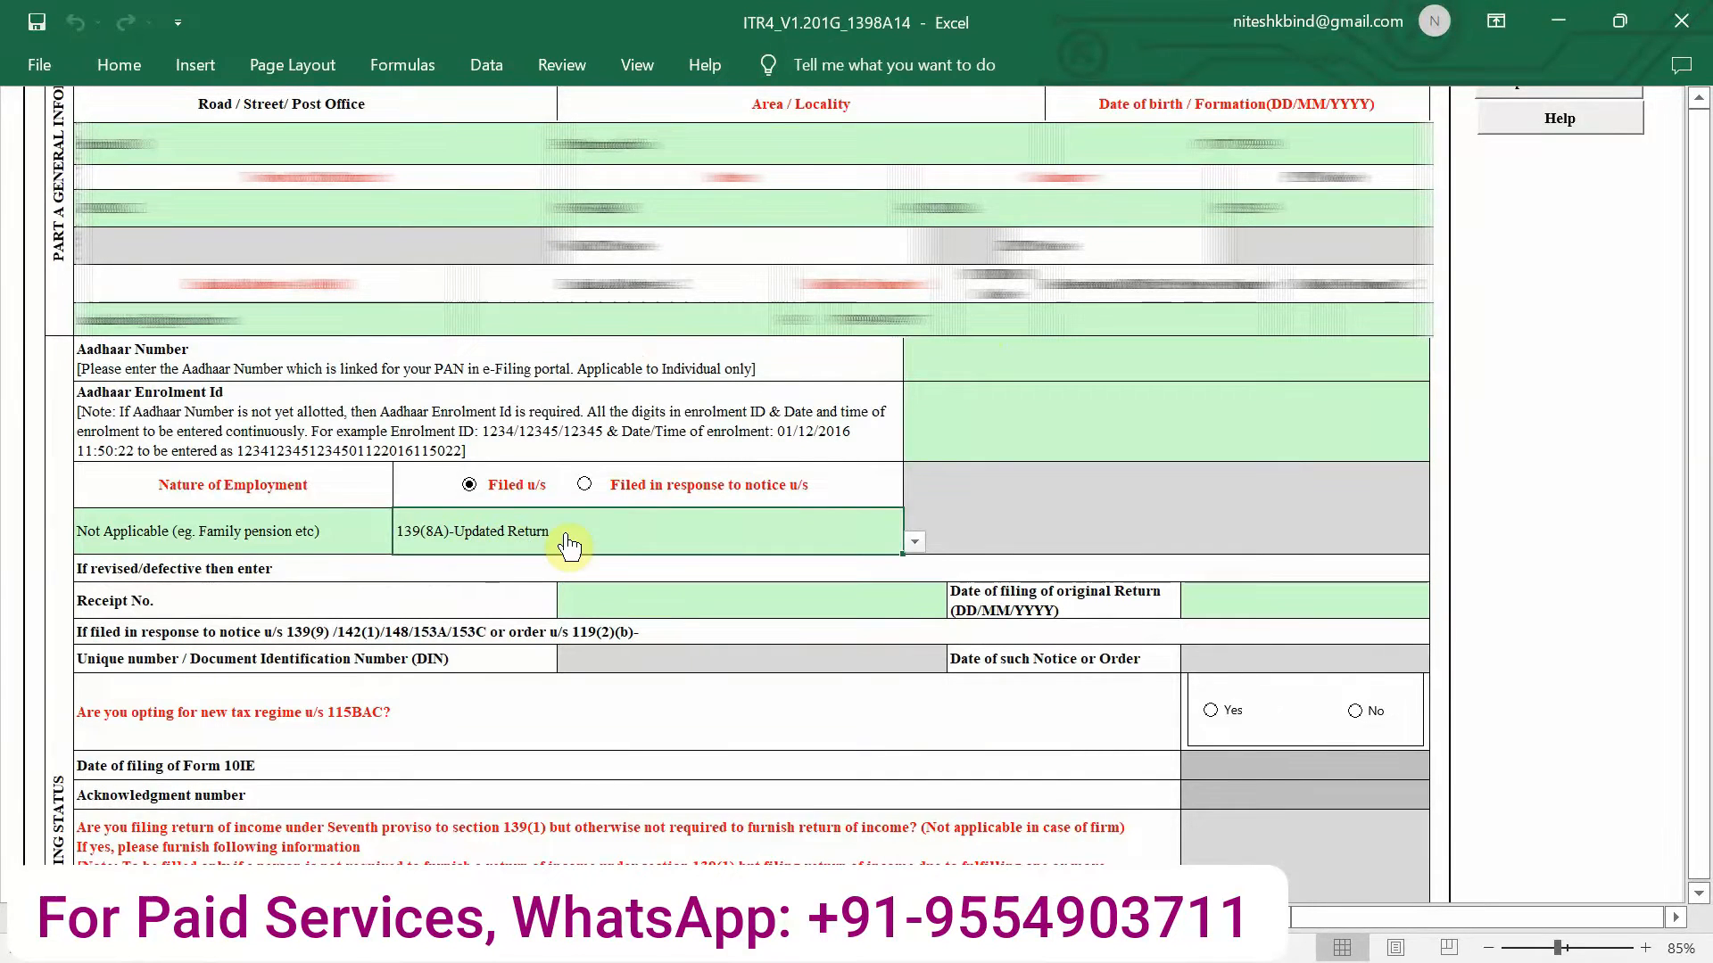
pyautogui.scroll(-1, 807, 550)
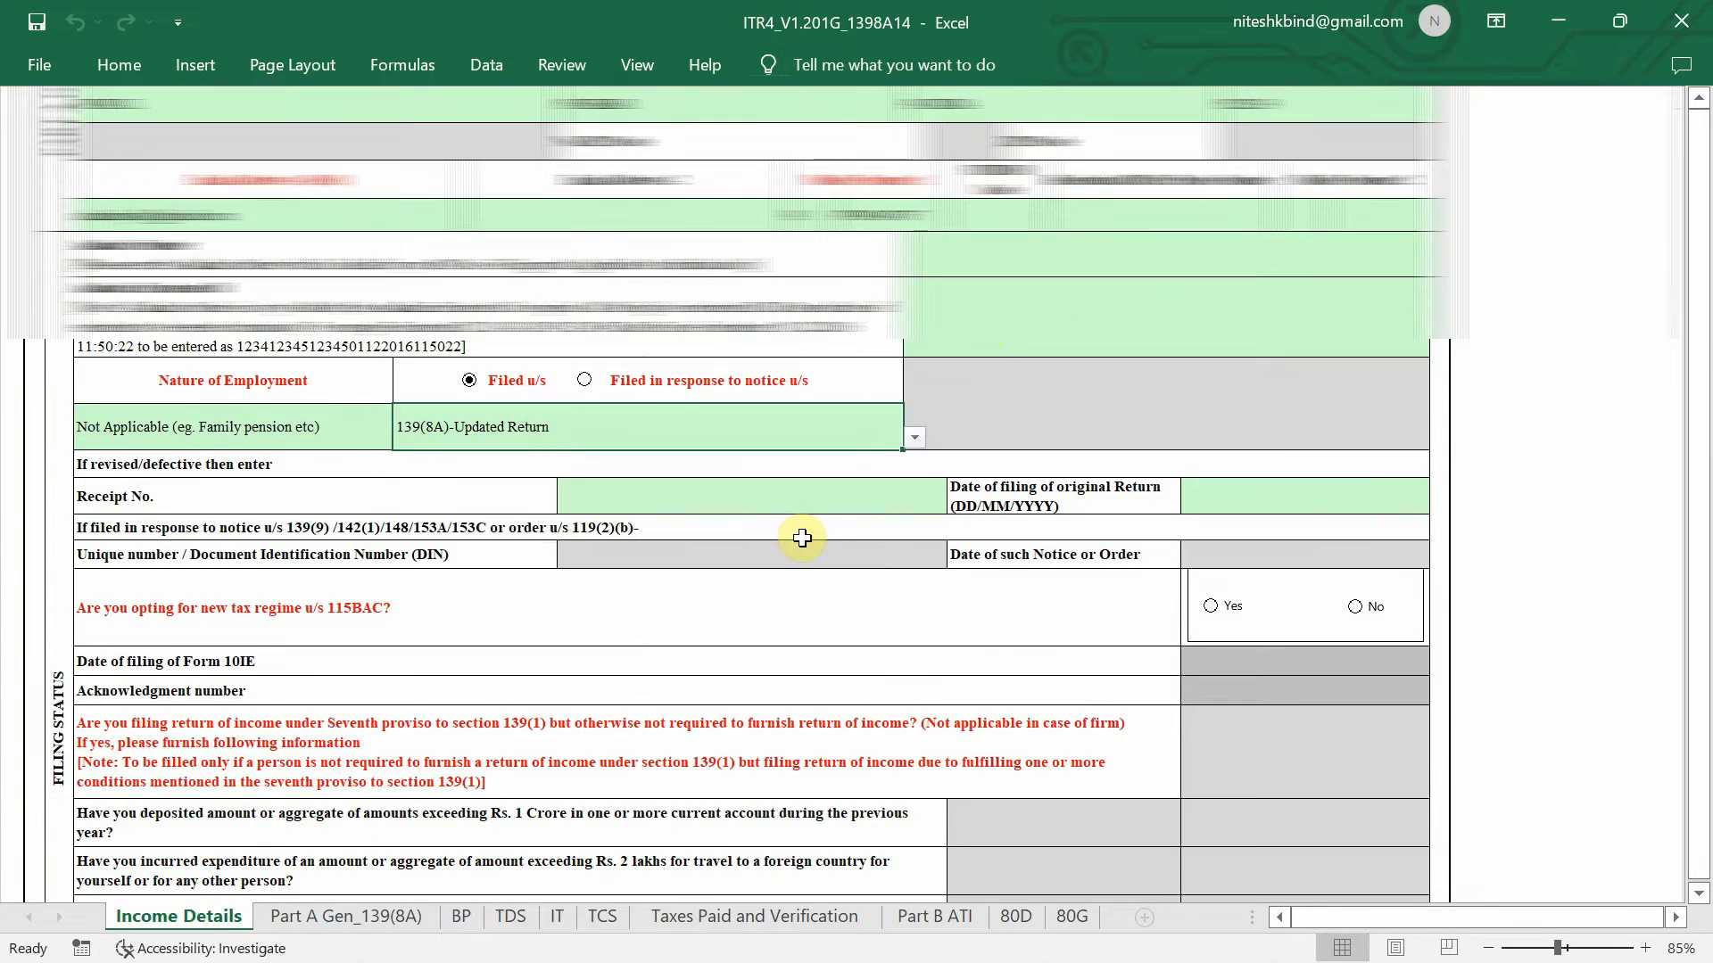
pyautogui.scroll(-1, 802, 538)
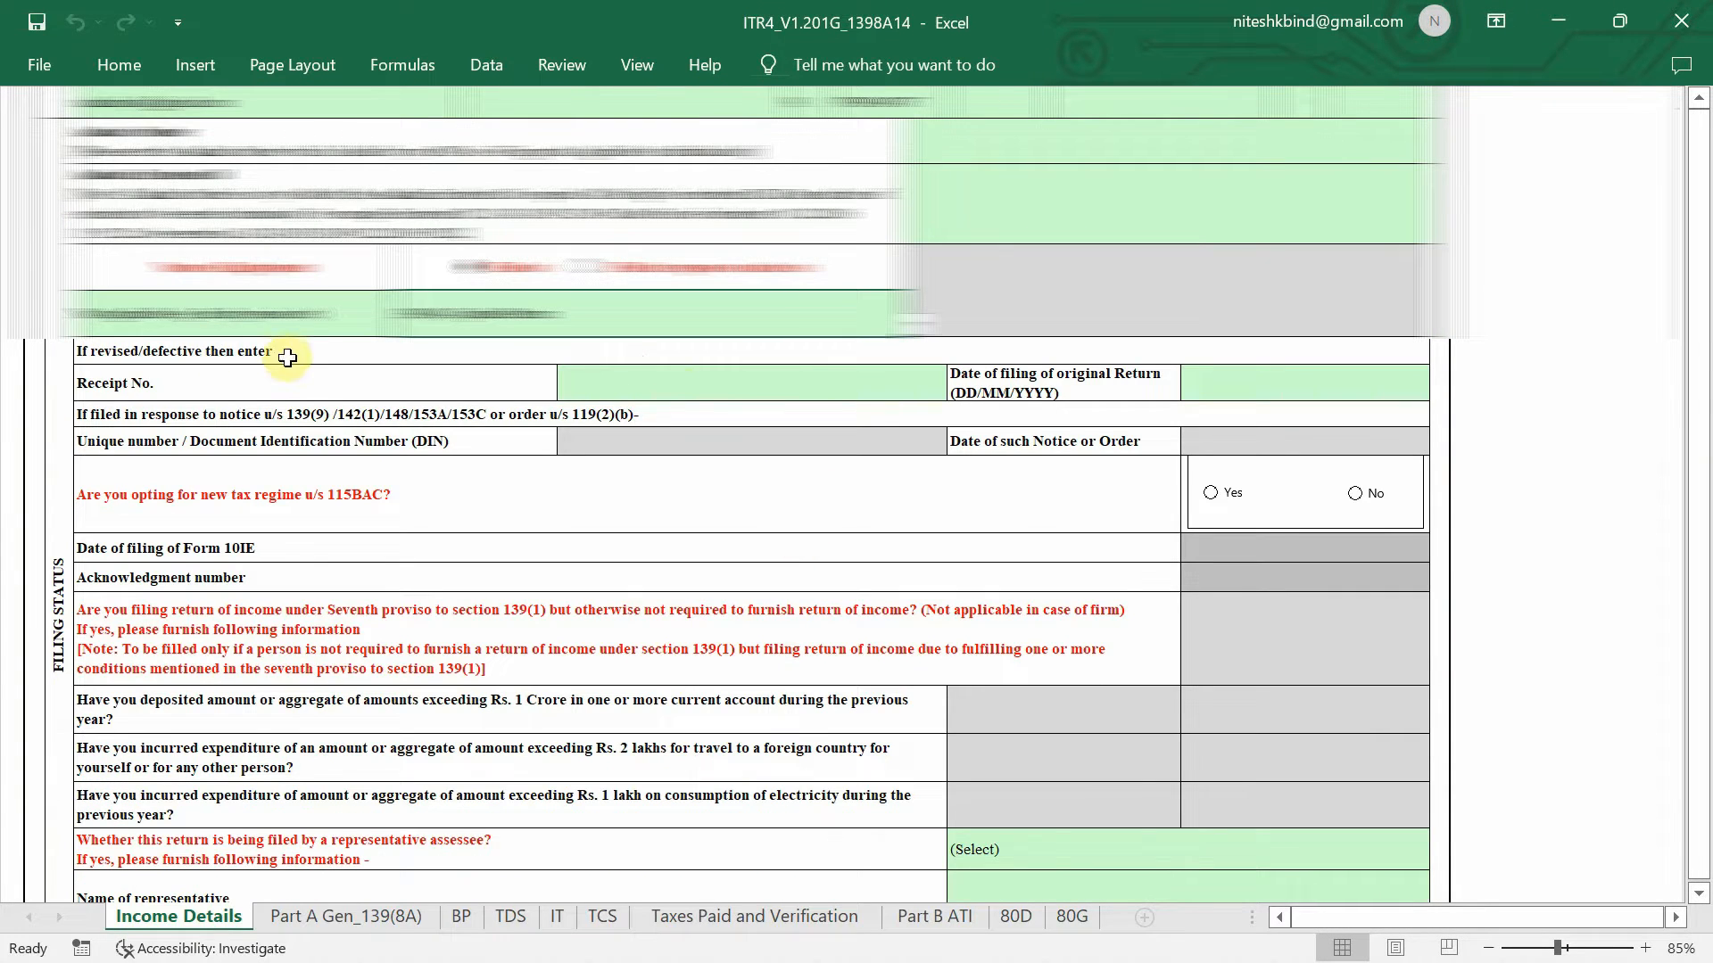
pyautogui.keyDown('ctrl'); pyautogui.scroll(1, 287, 357); pyautogui.keyUp('ctrl')
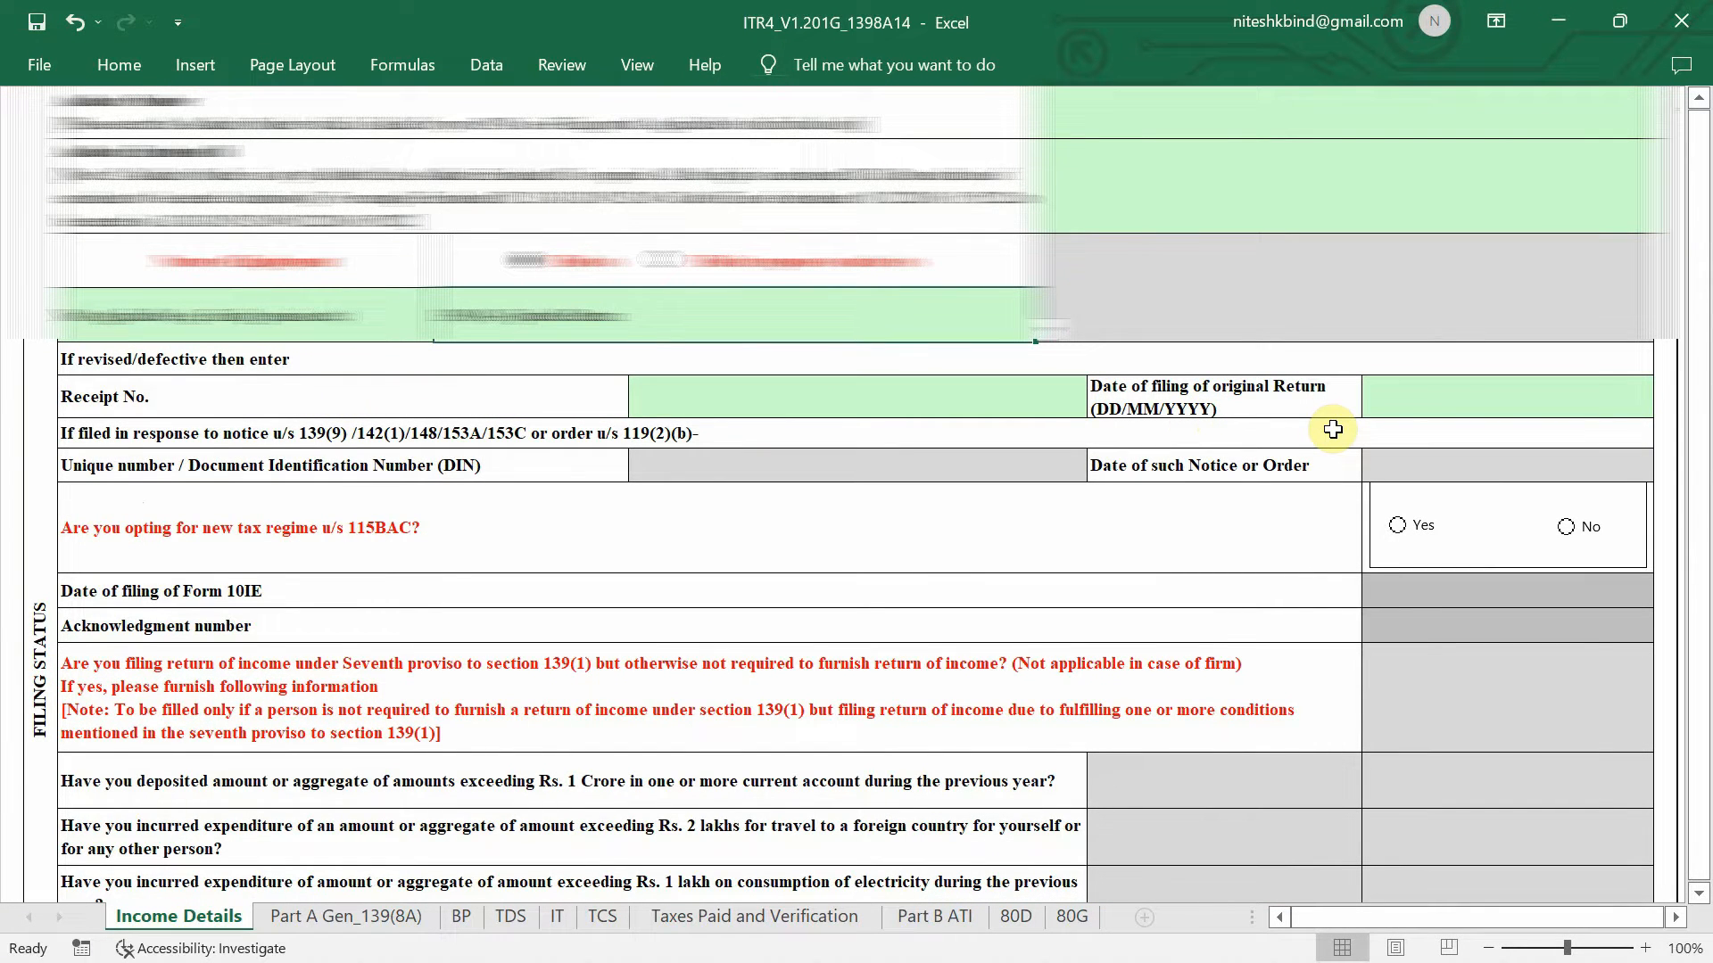
pyautogui.scroll(-2, 383, 440)
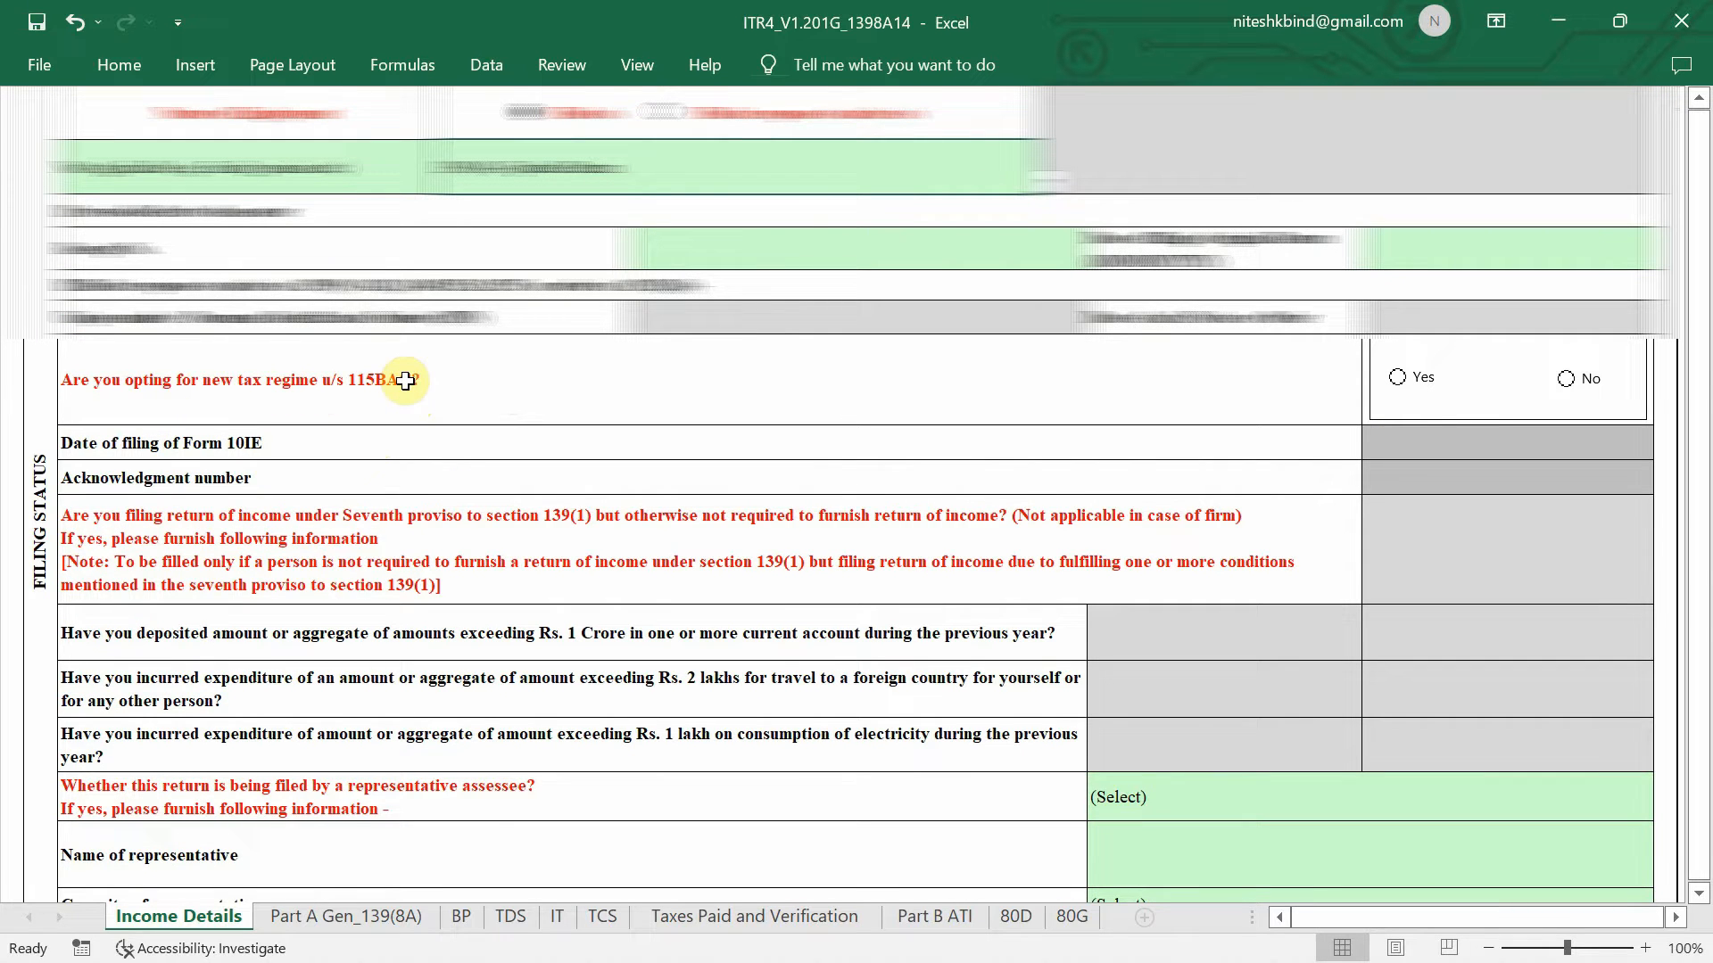
# - Answer No to the 115BAC new tax regime question and confirm the change
pyautogui.click(1567, 379)
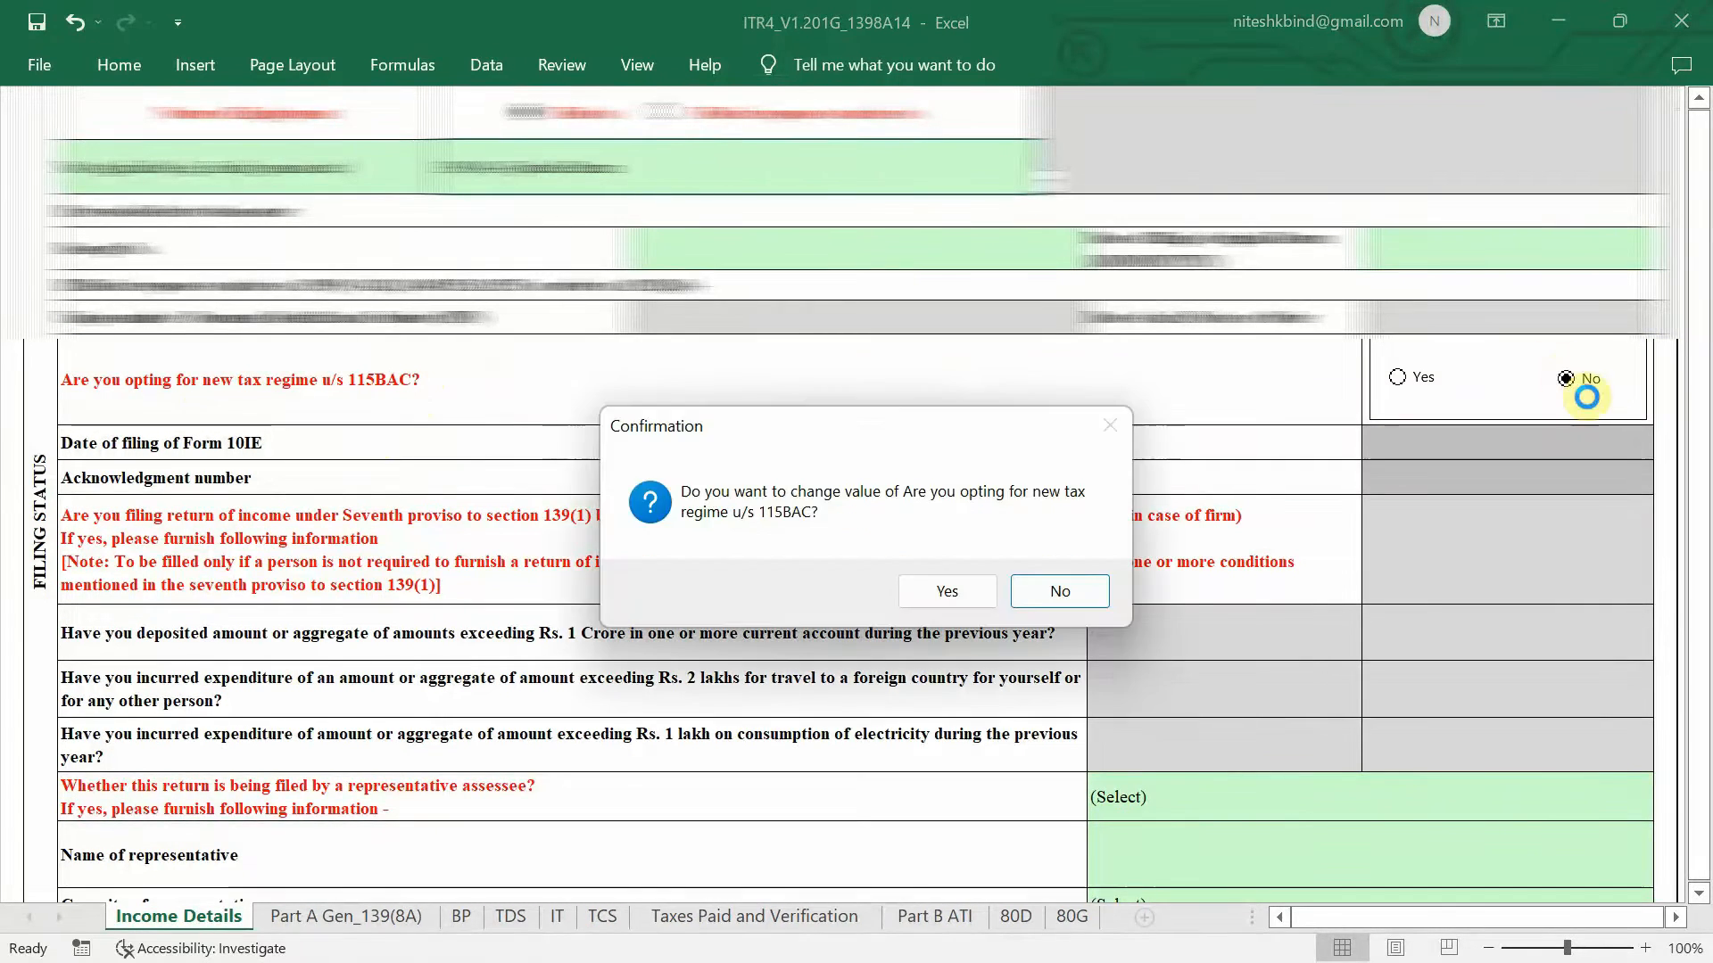
pyautogui.click(947, 591)
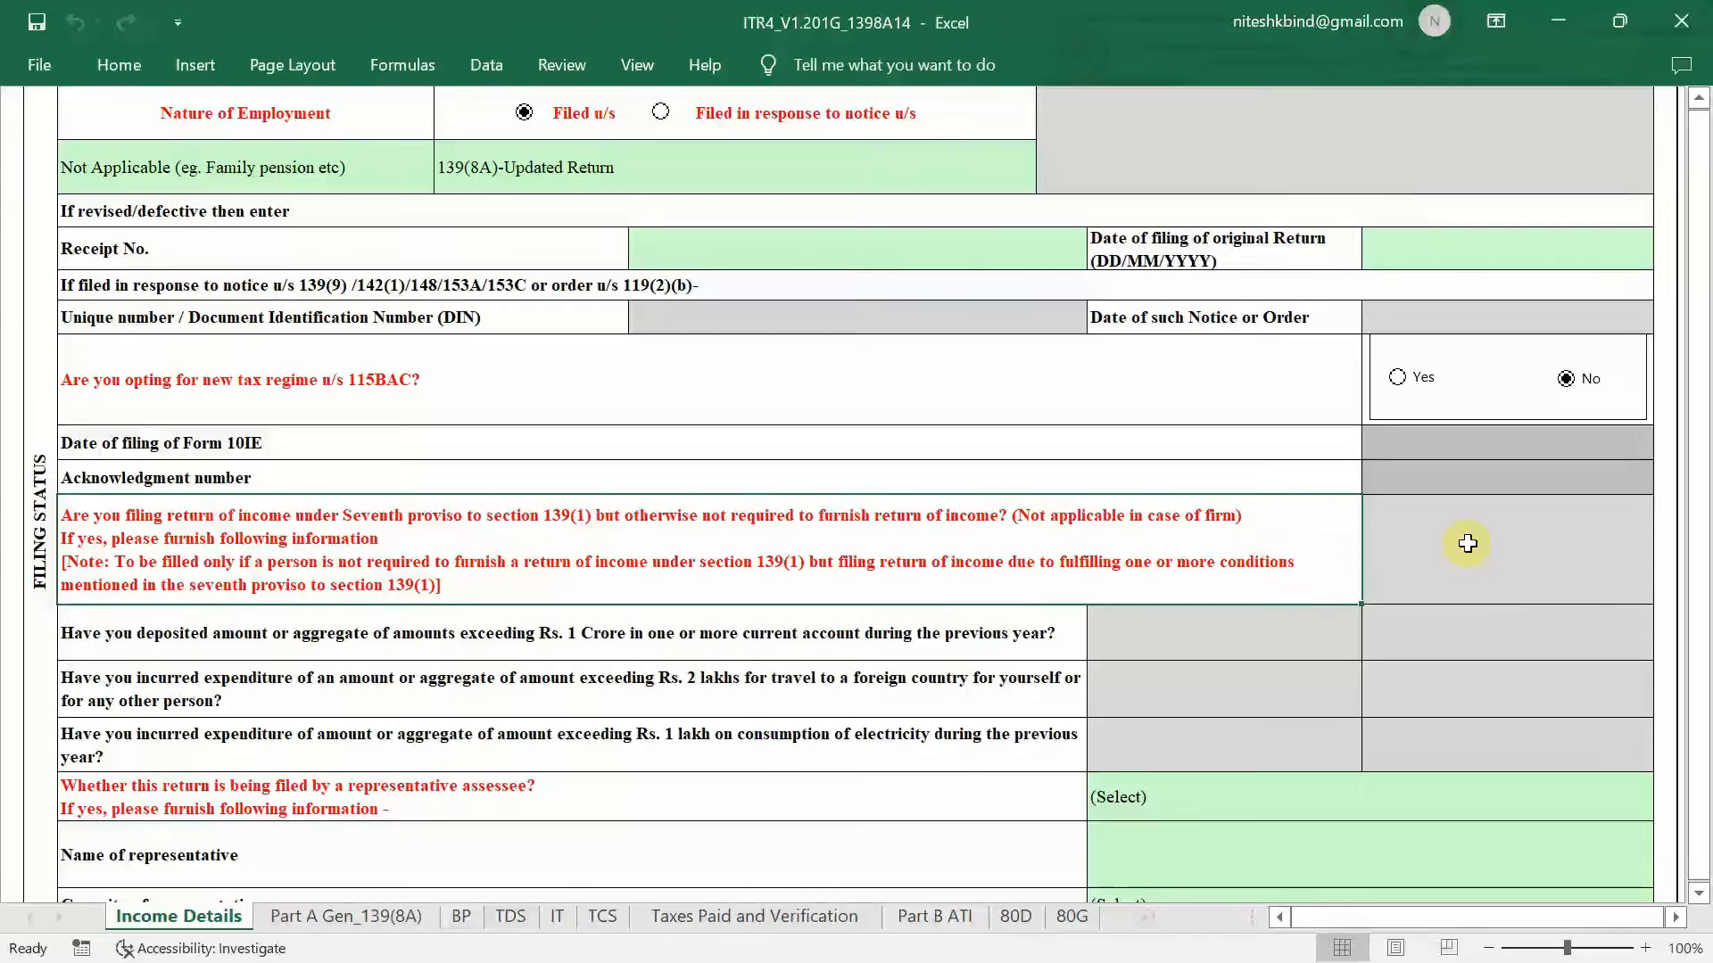
pyautogui.scroll(-1, 1503, 669)
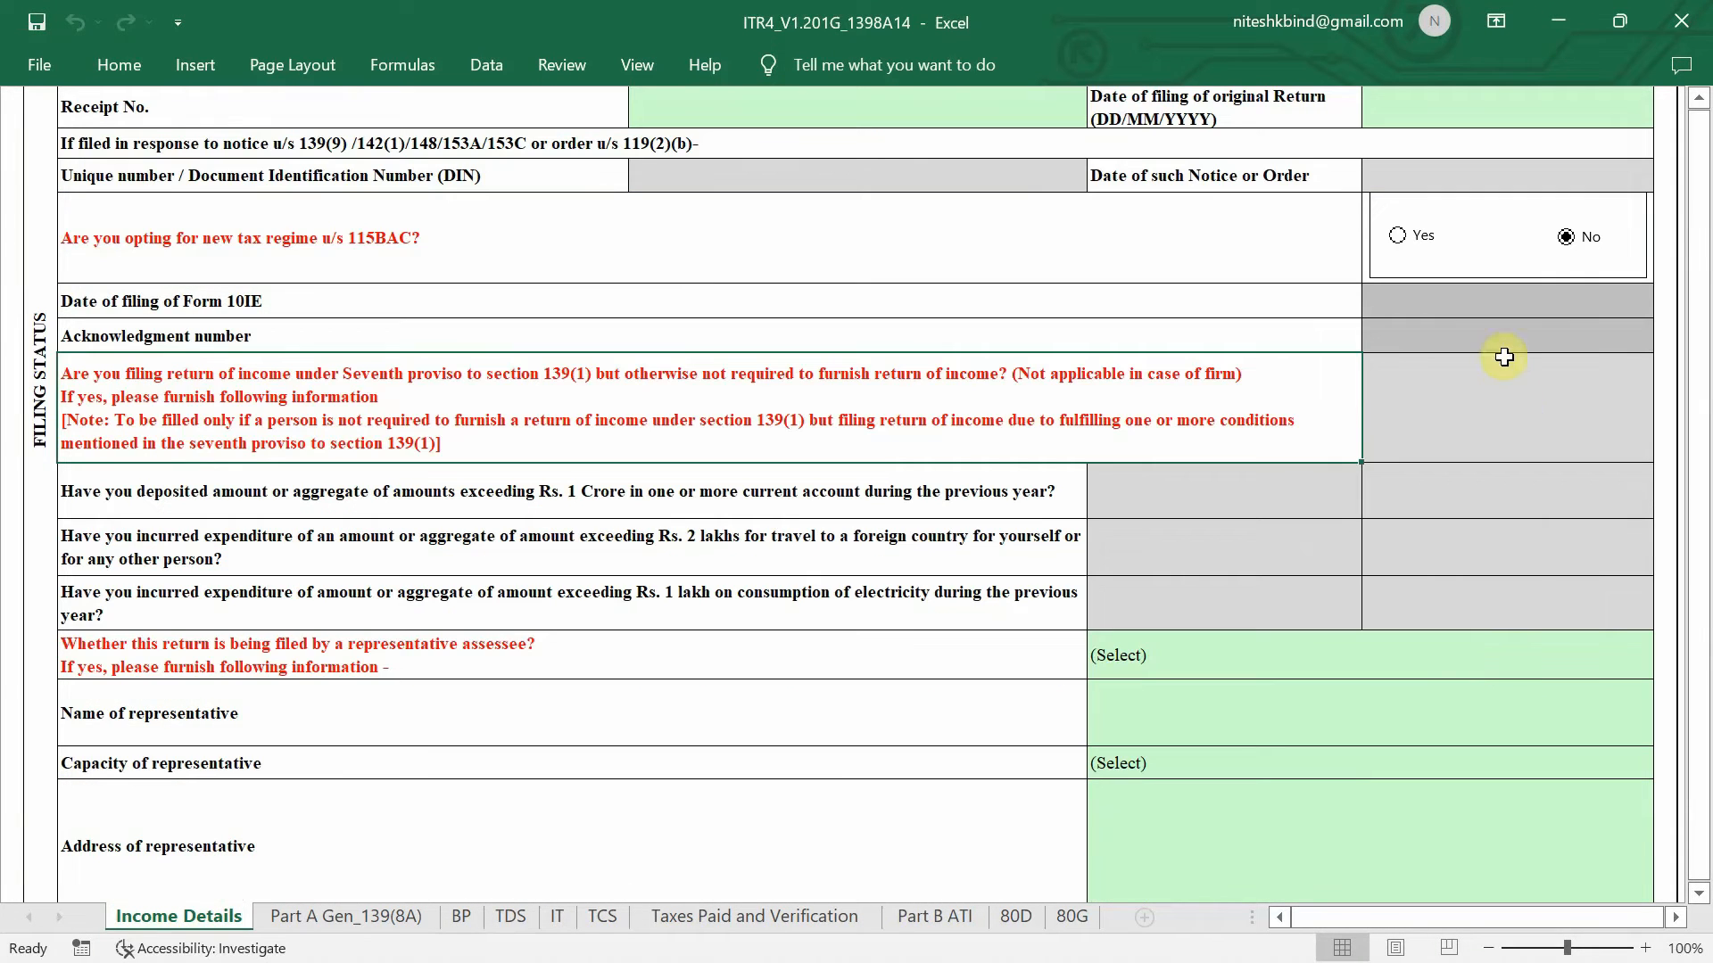
# - Select the seventh proviso and representative assessee answer fields
pyautogui.click(1502, 413)
pyautogui.scroll(-1, 1503, 422)
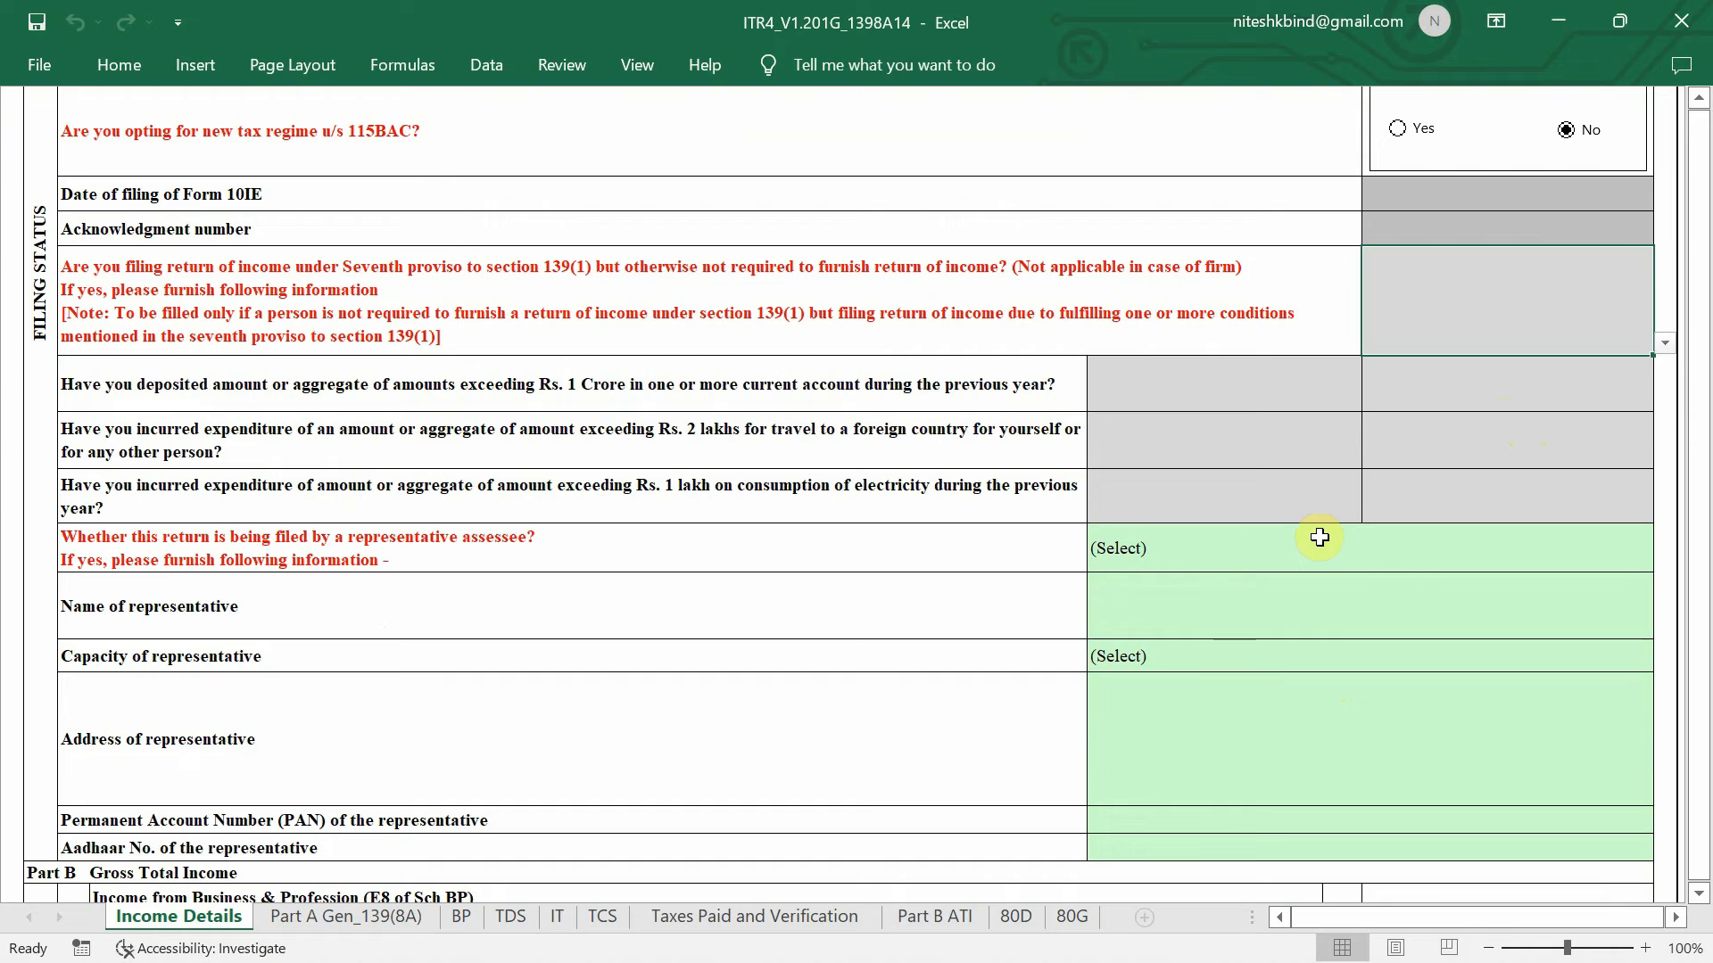
pyautogui.click(1164, 548)
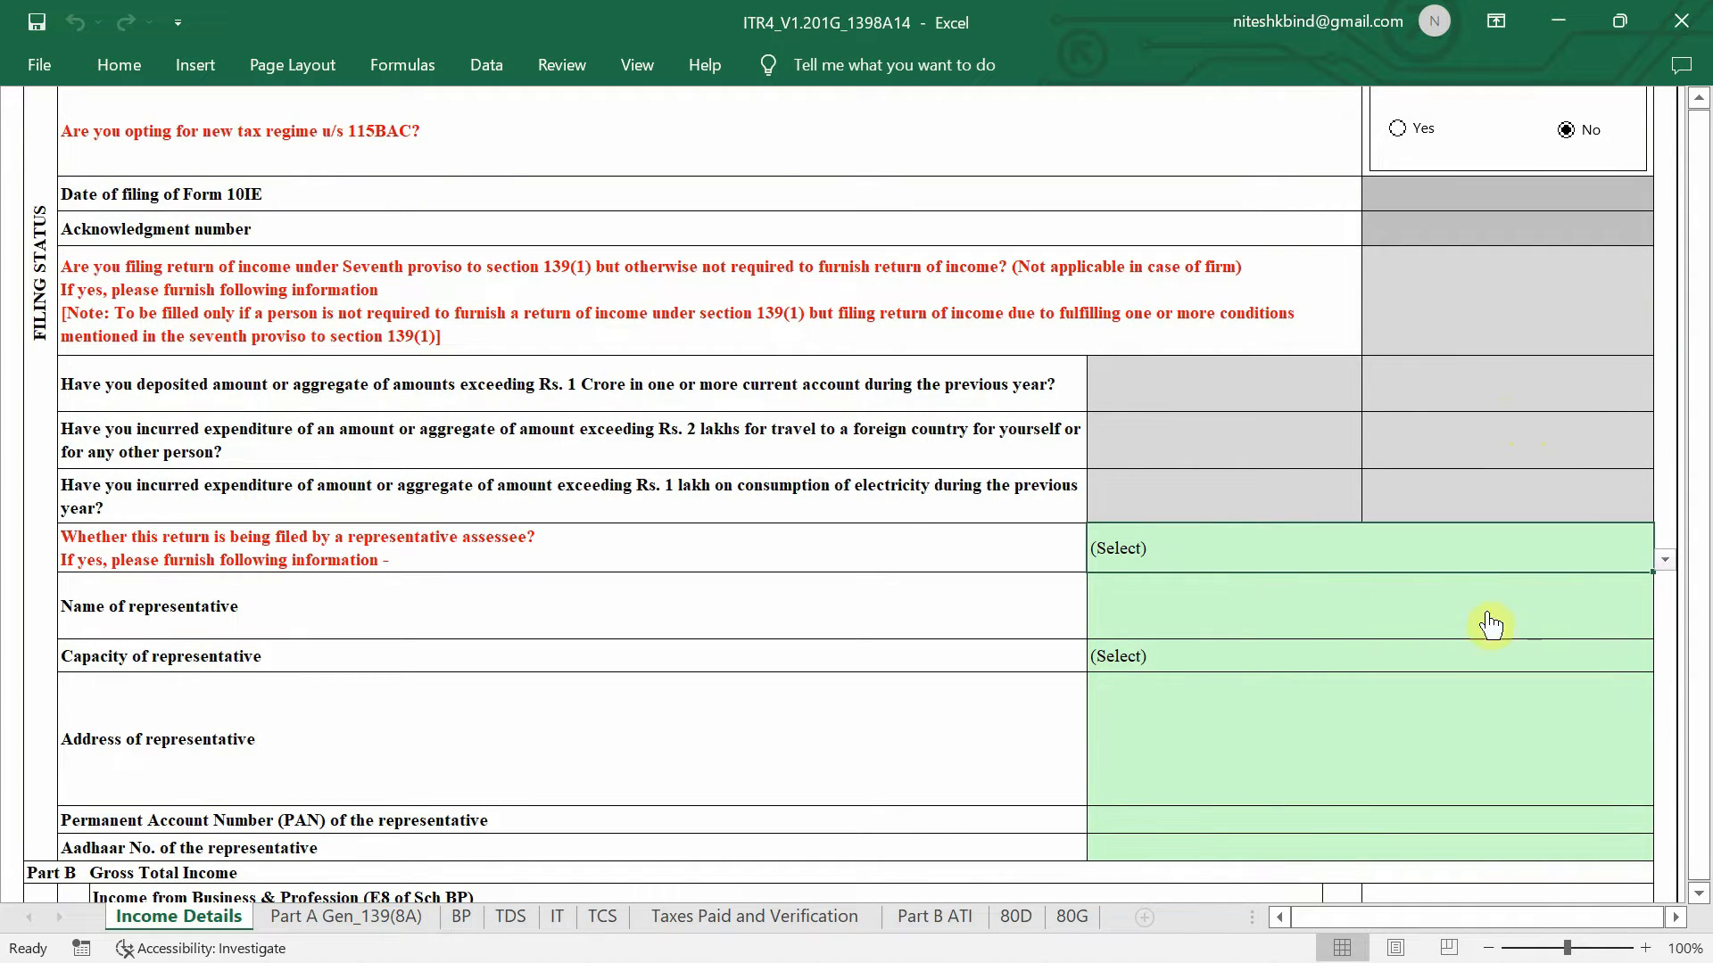
pyautogui.scroll(-1, 452, 581)
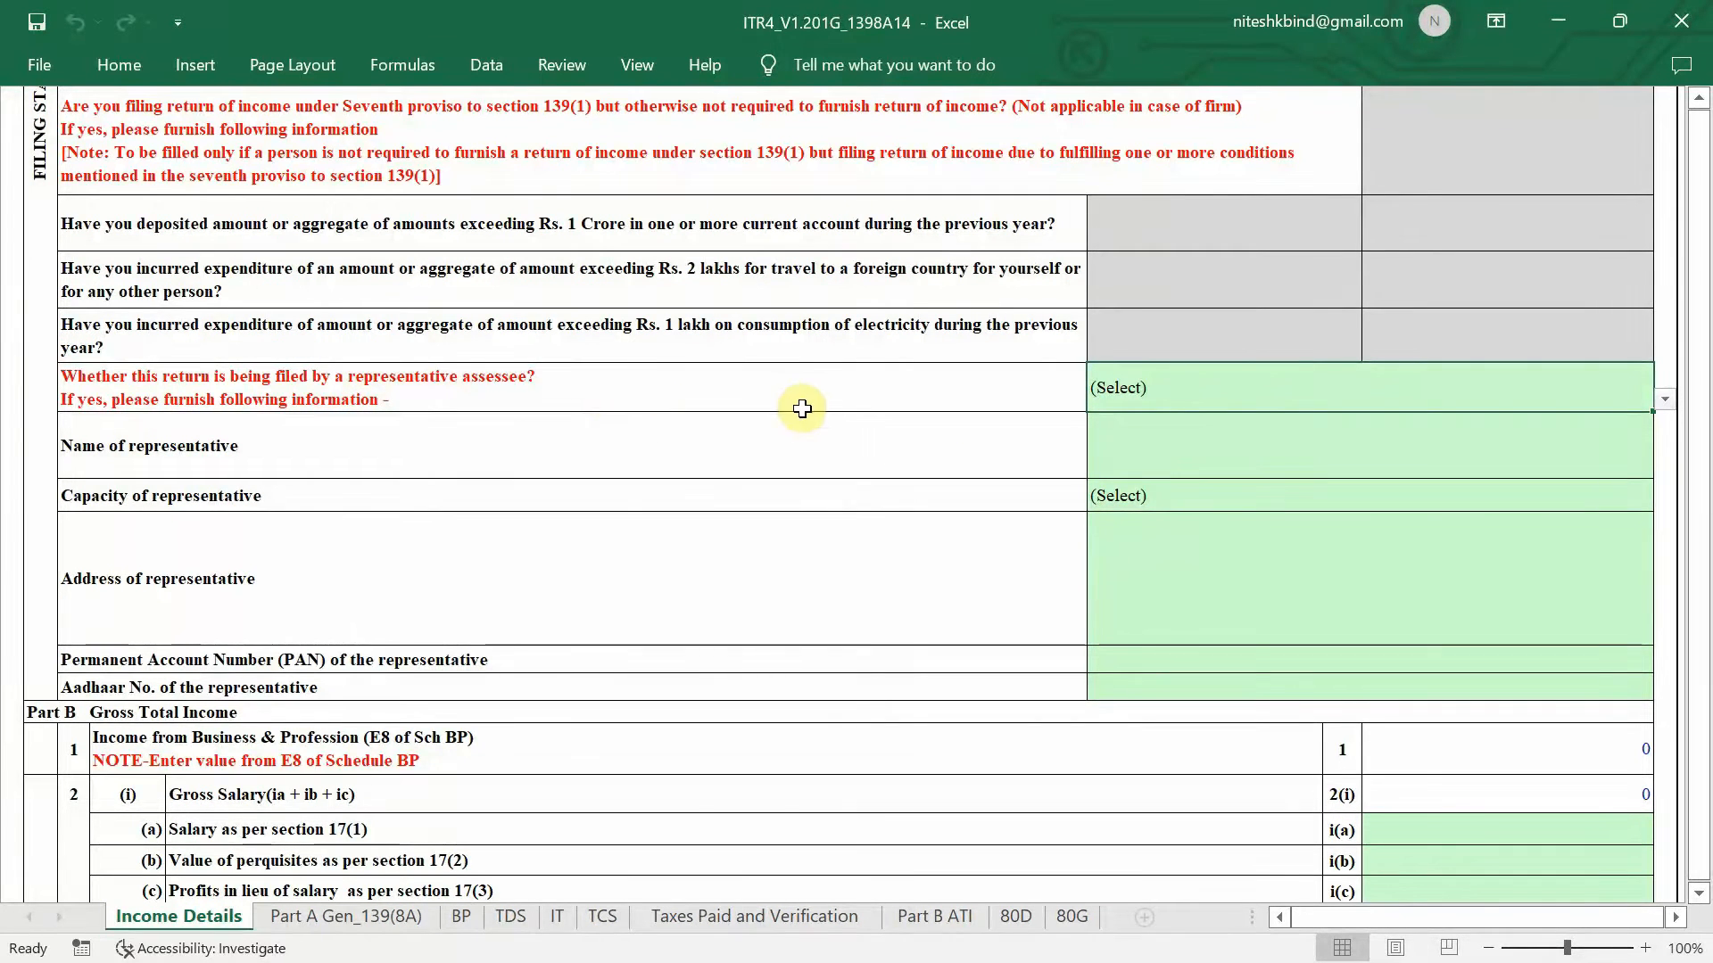
# - Answer No to whether a representative assessee is filing the return
pyautogui.click(1665, 399)
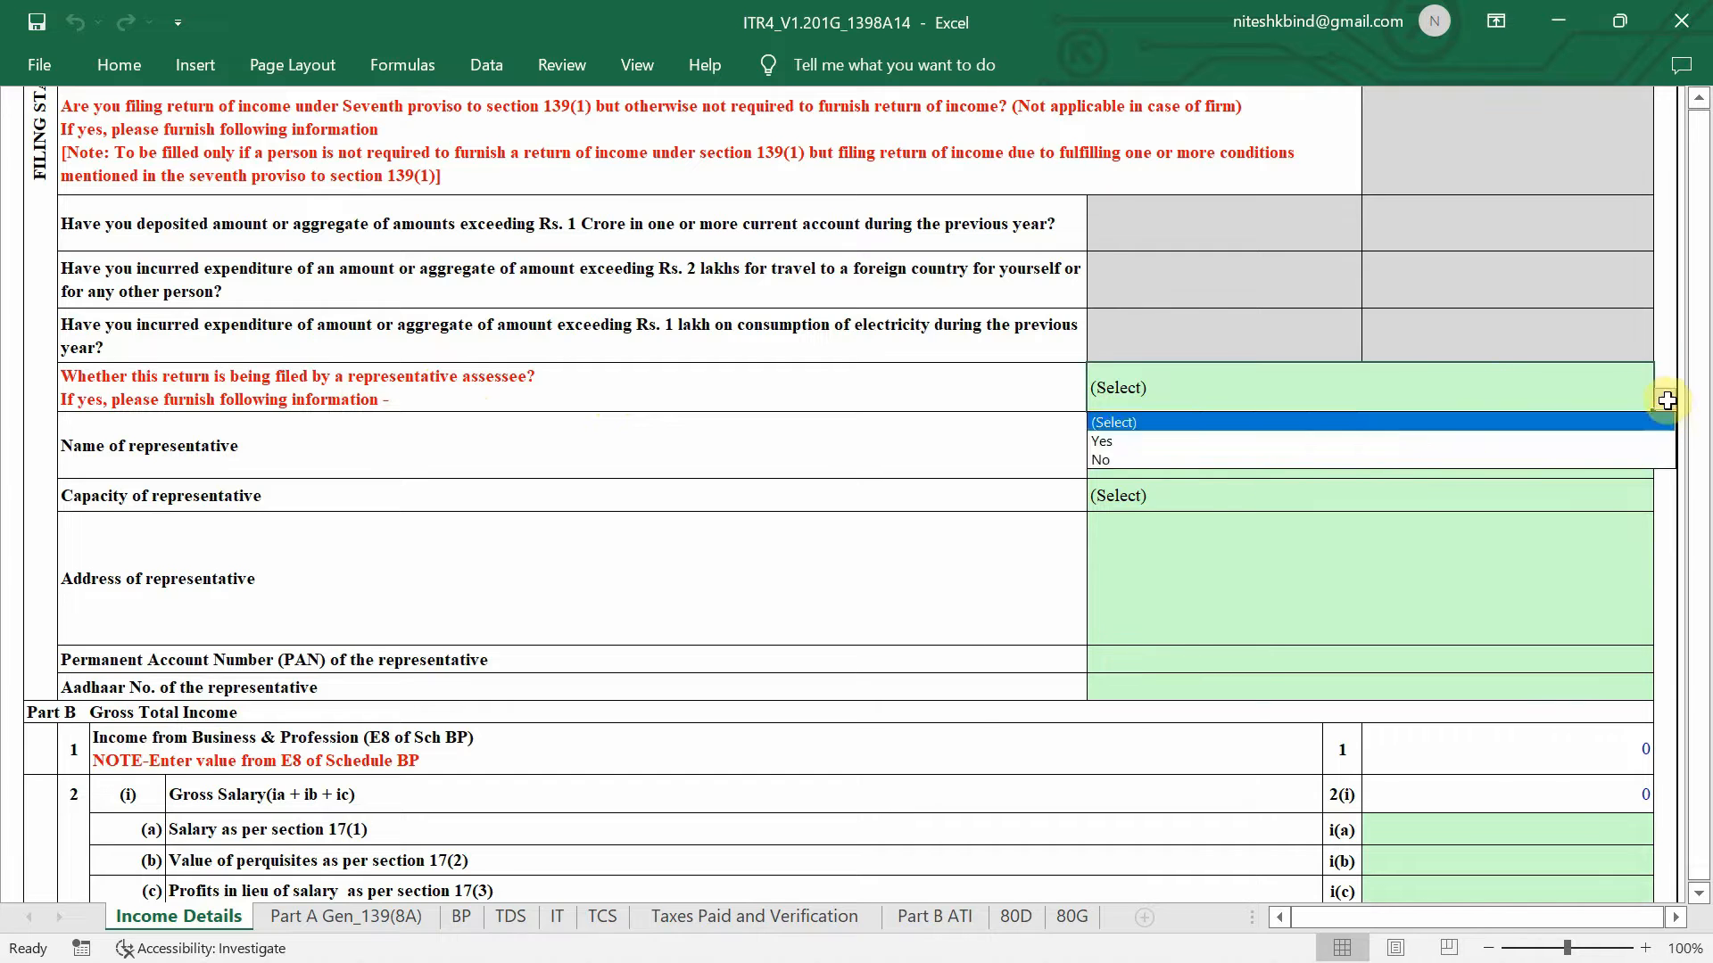
pyautogui.click(1445, 461)
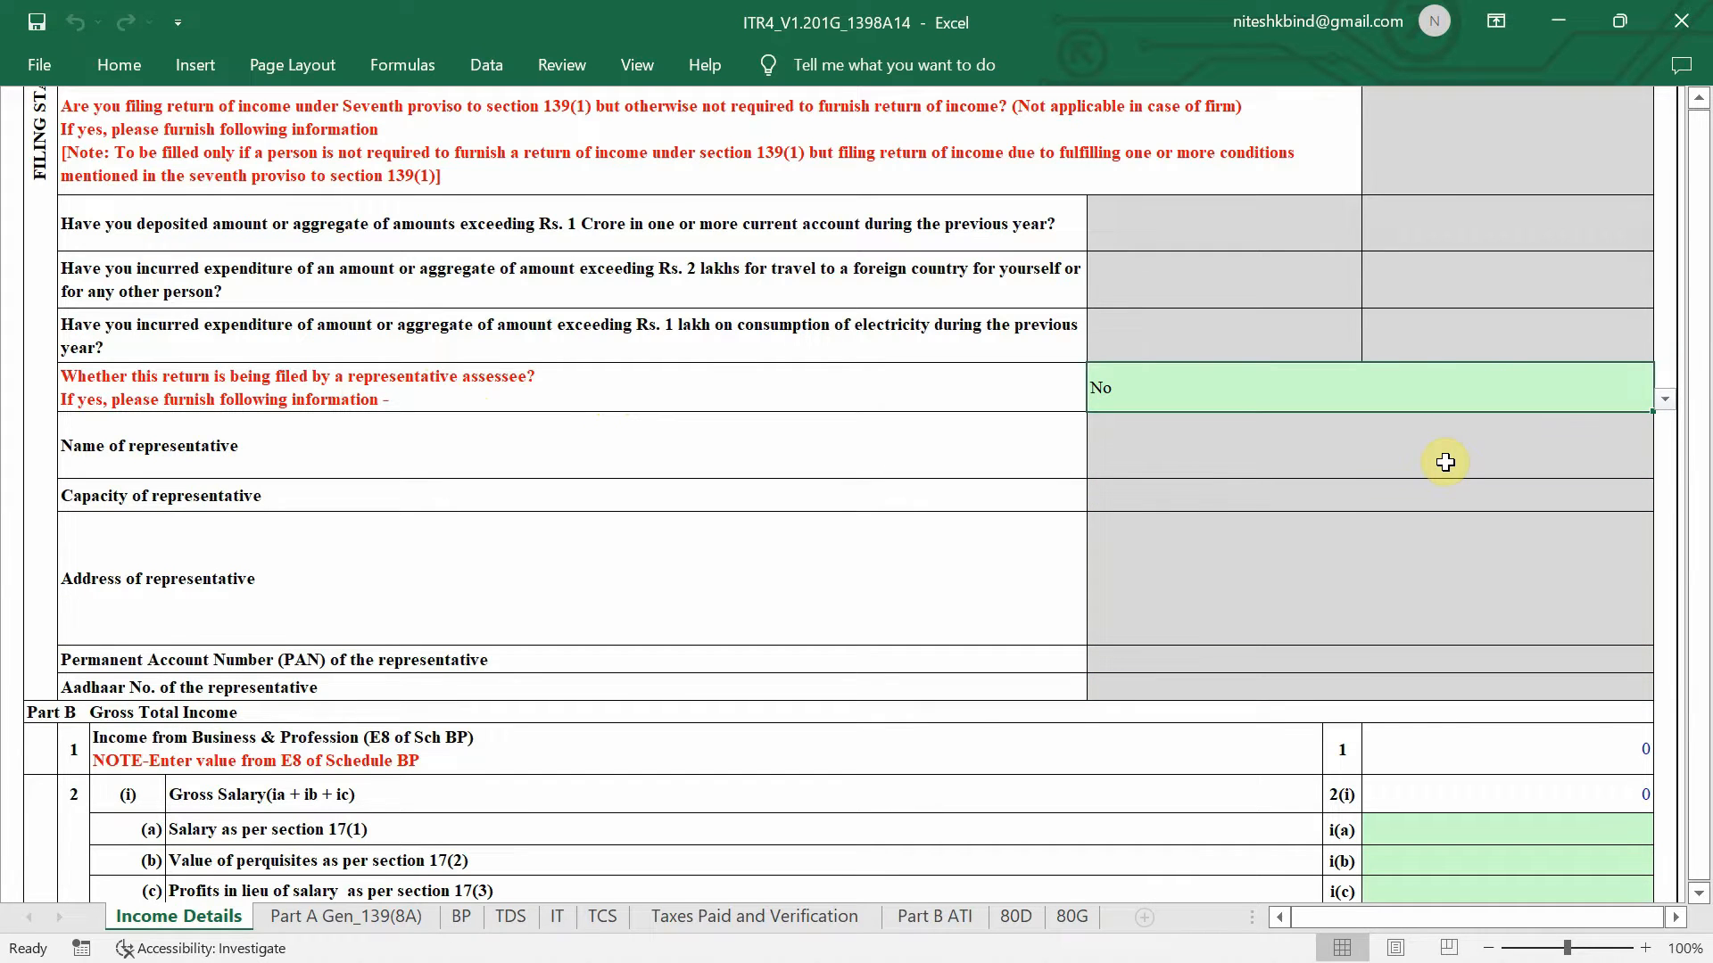
pyautogui.scroll(-1, 826, 420)
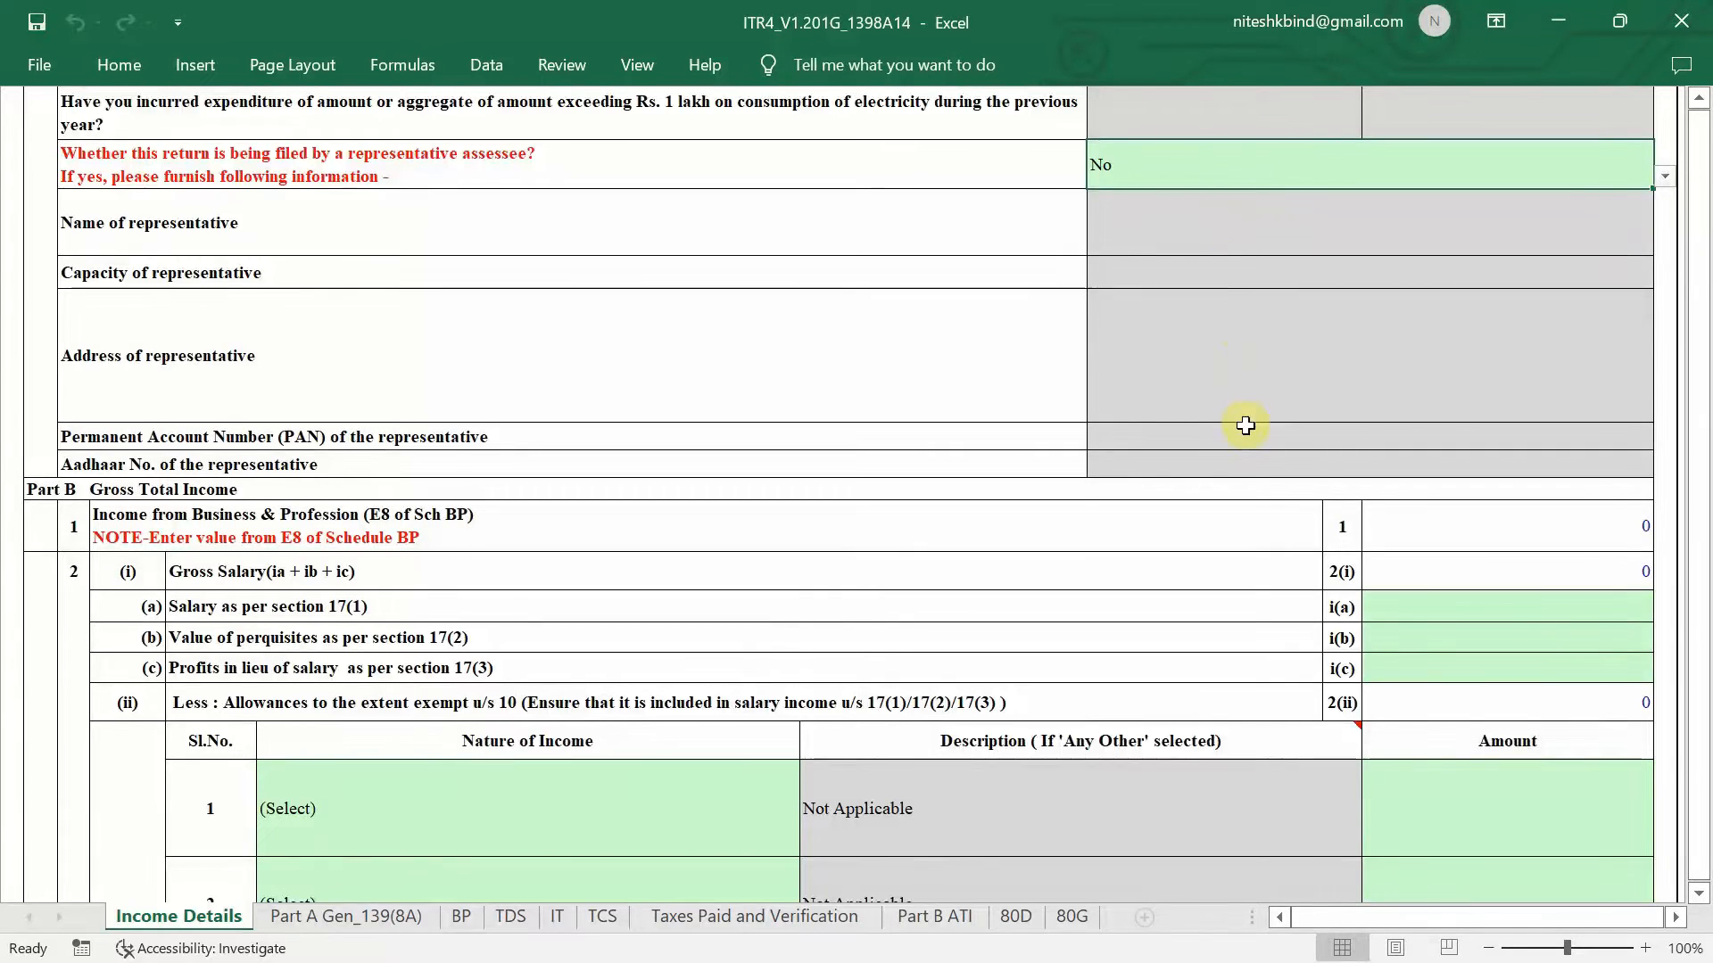
pyautogui.scroll(-1, 775, 479)
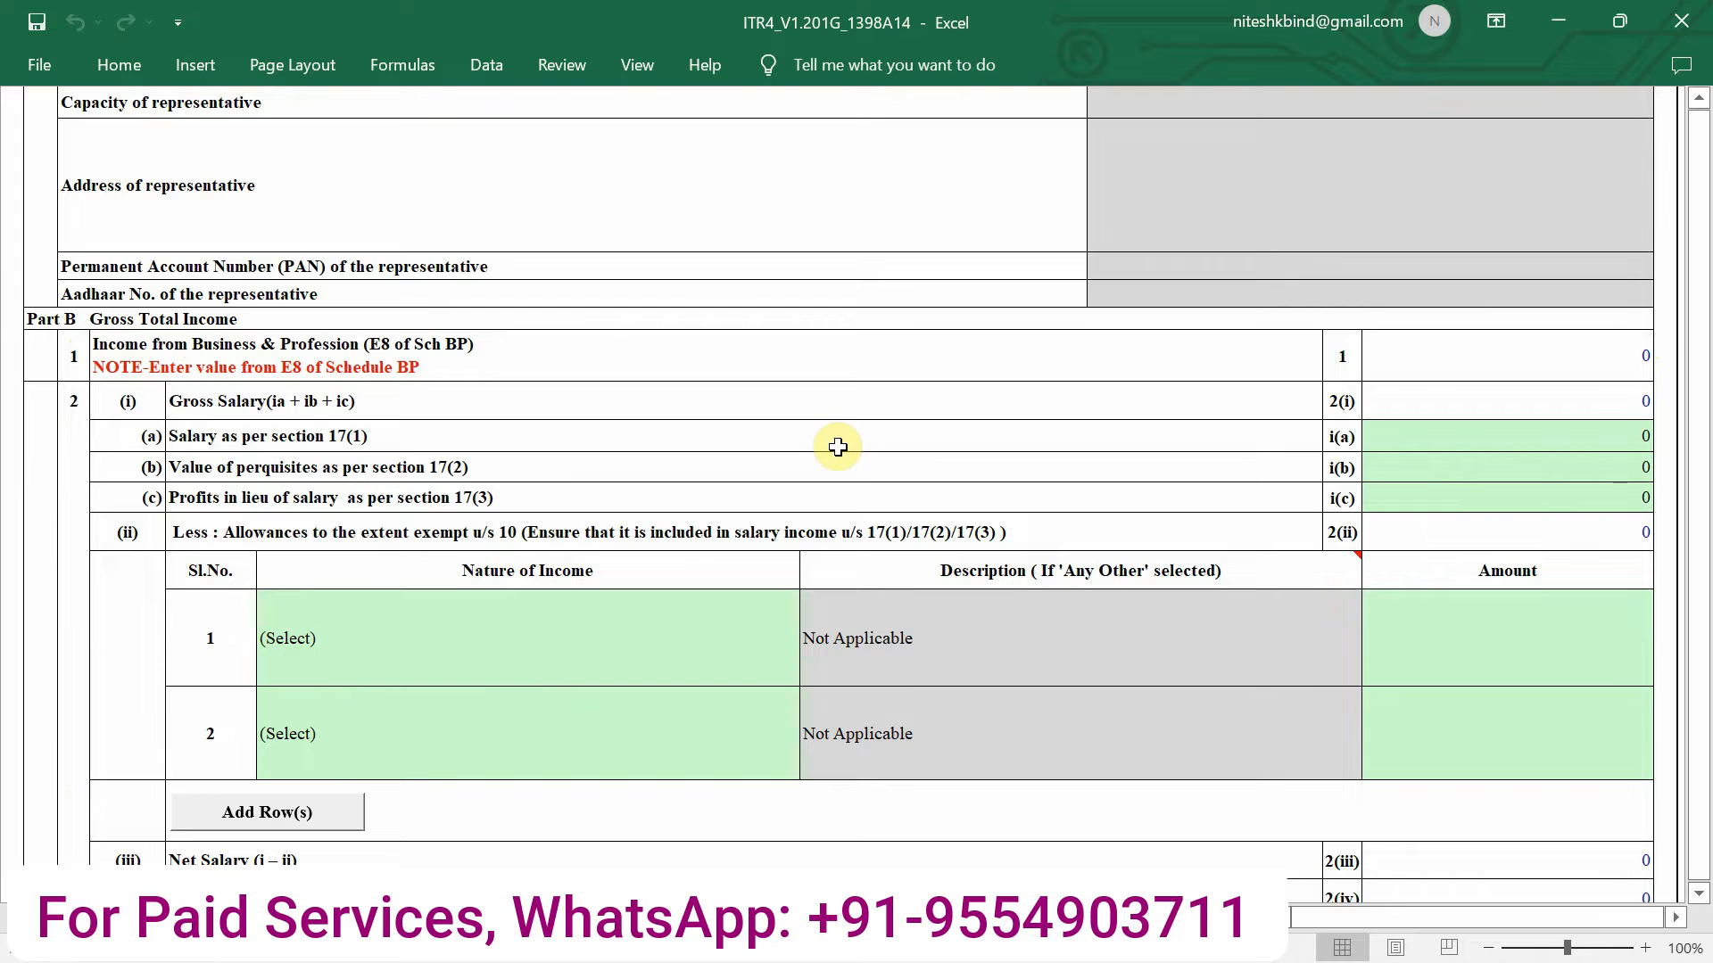
pyautogui.scroll(-3, 806, 420)
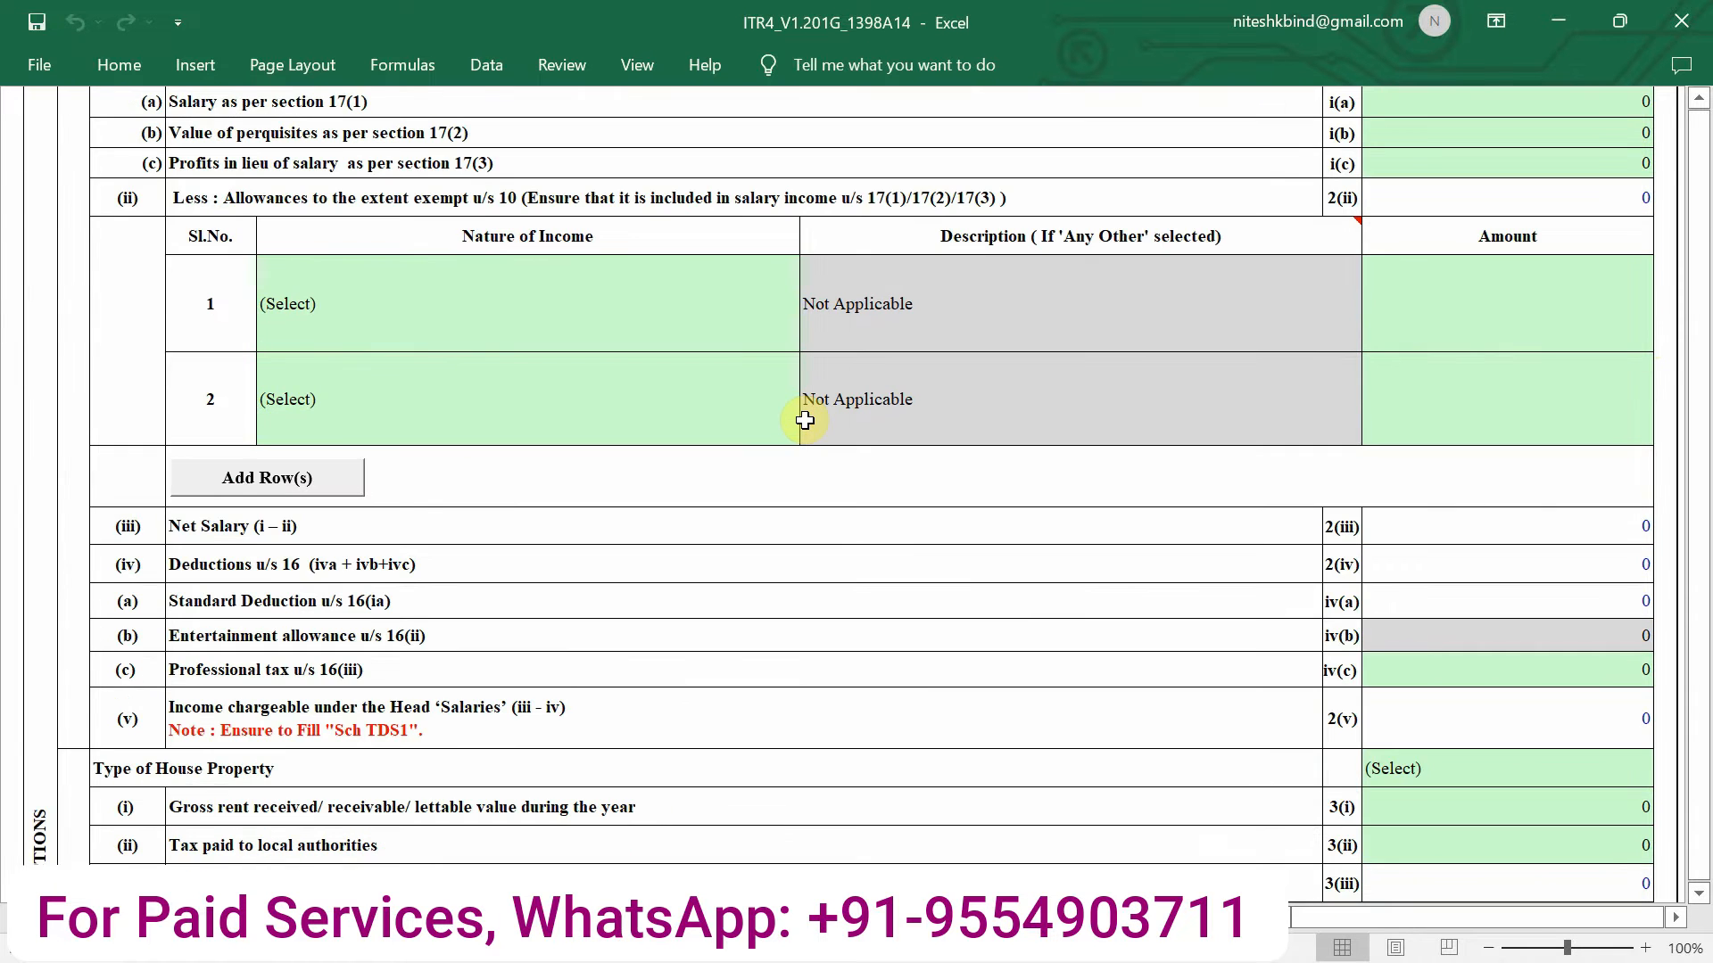
pyautogui.scroll(1, 806, 420)
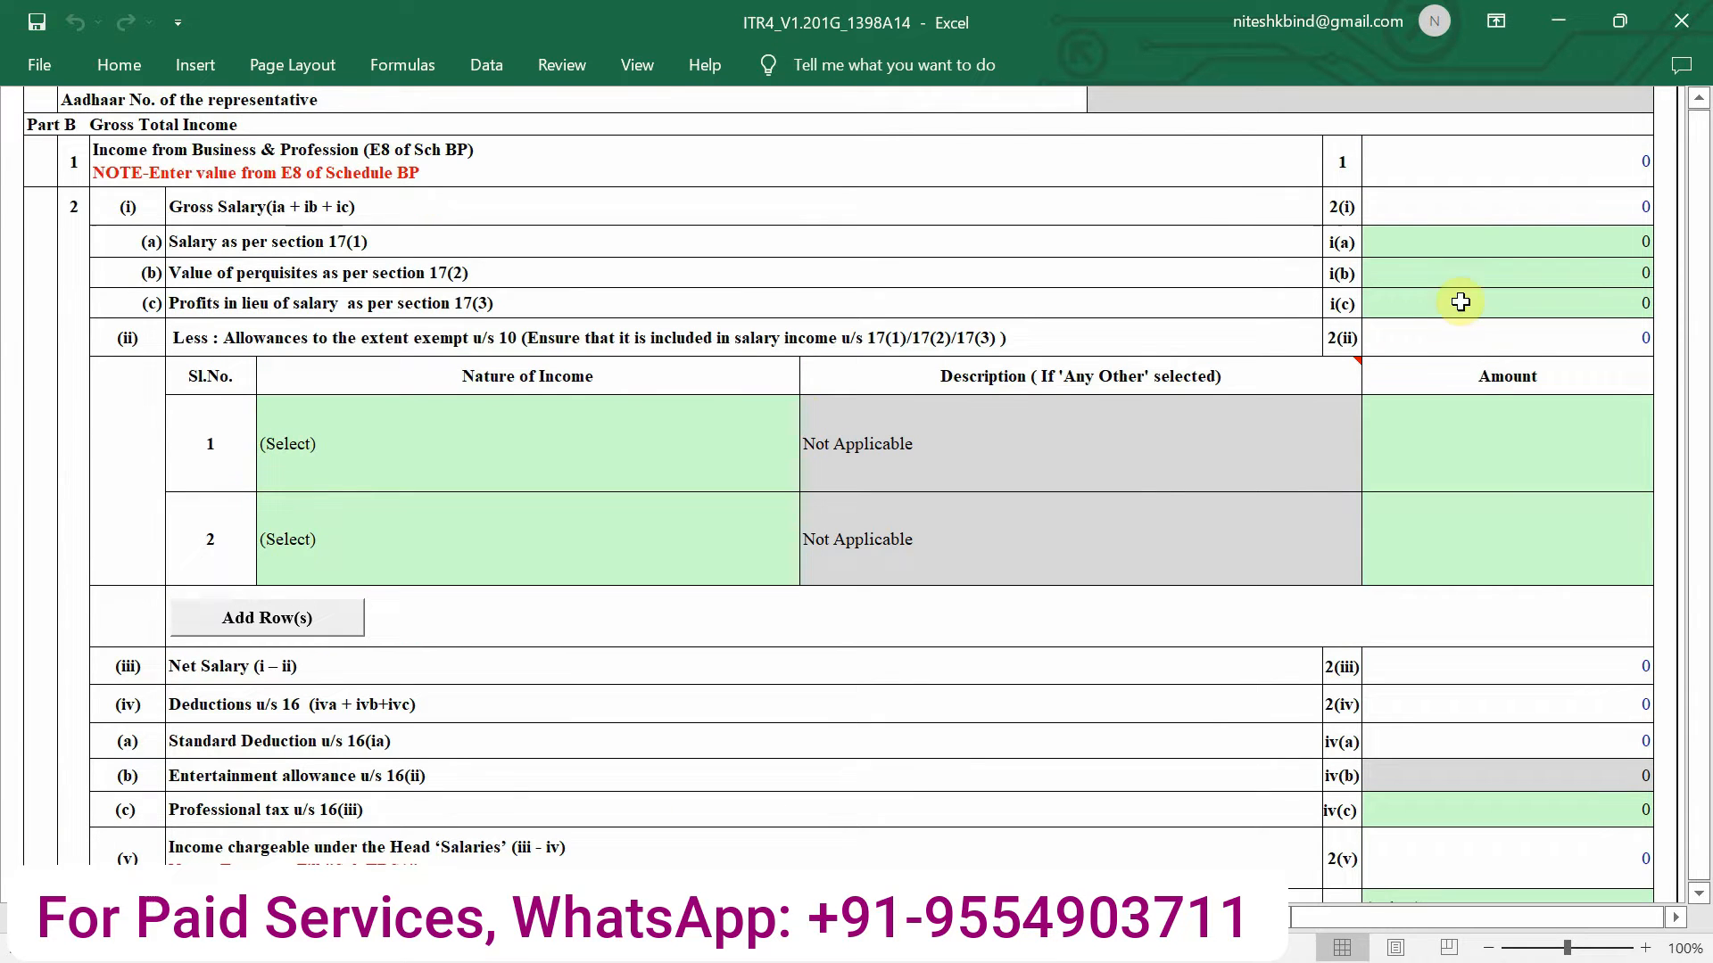
pyautogui.scroll(-3, 1498, 515)
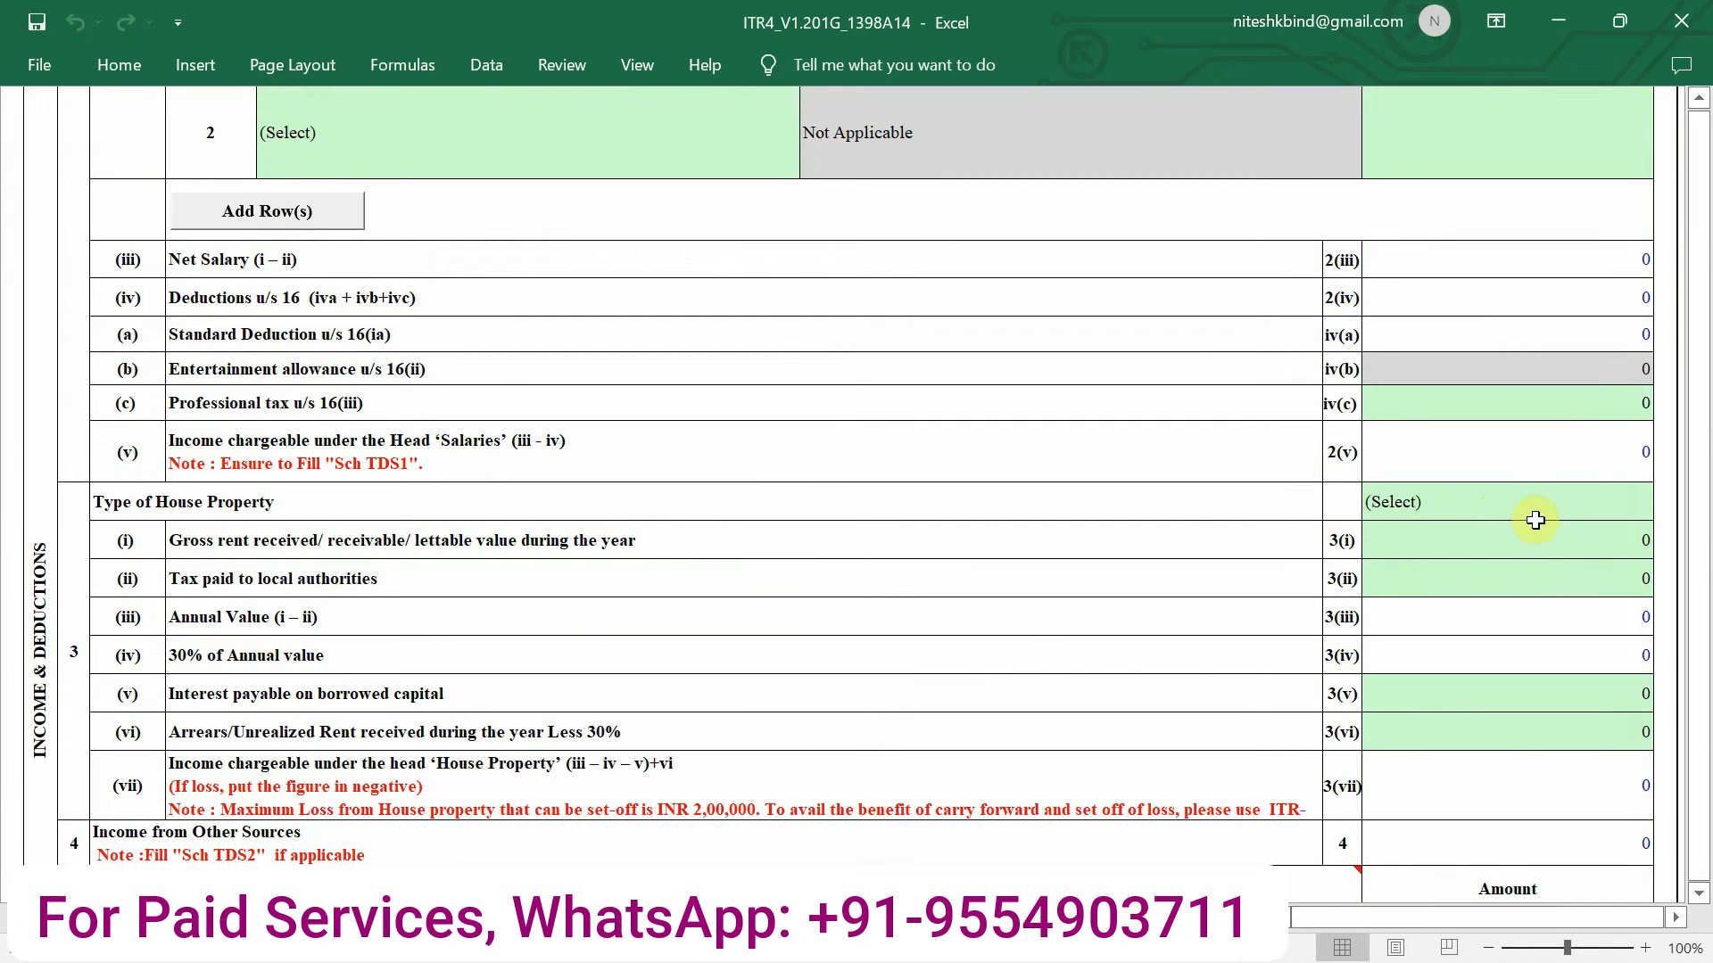
pyautogui.scroll(-5, 1535, 520)
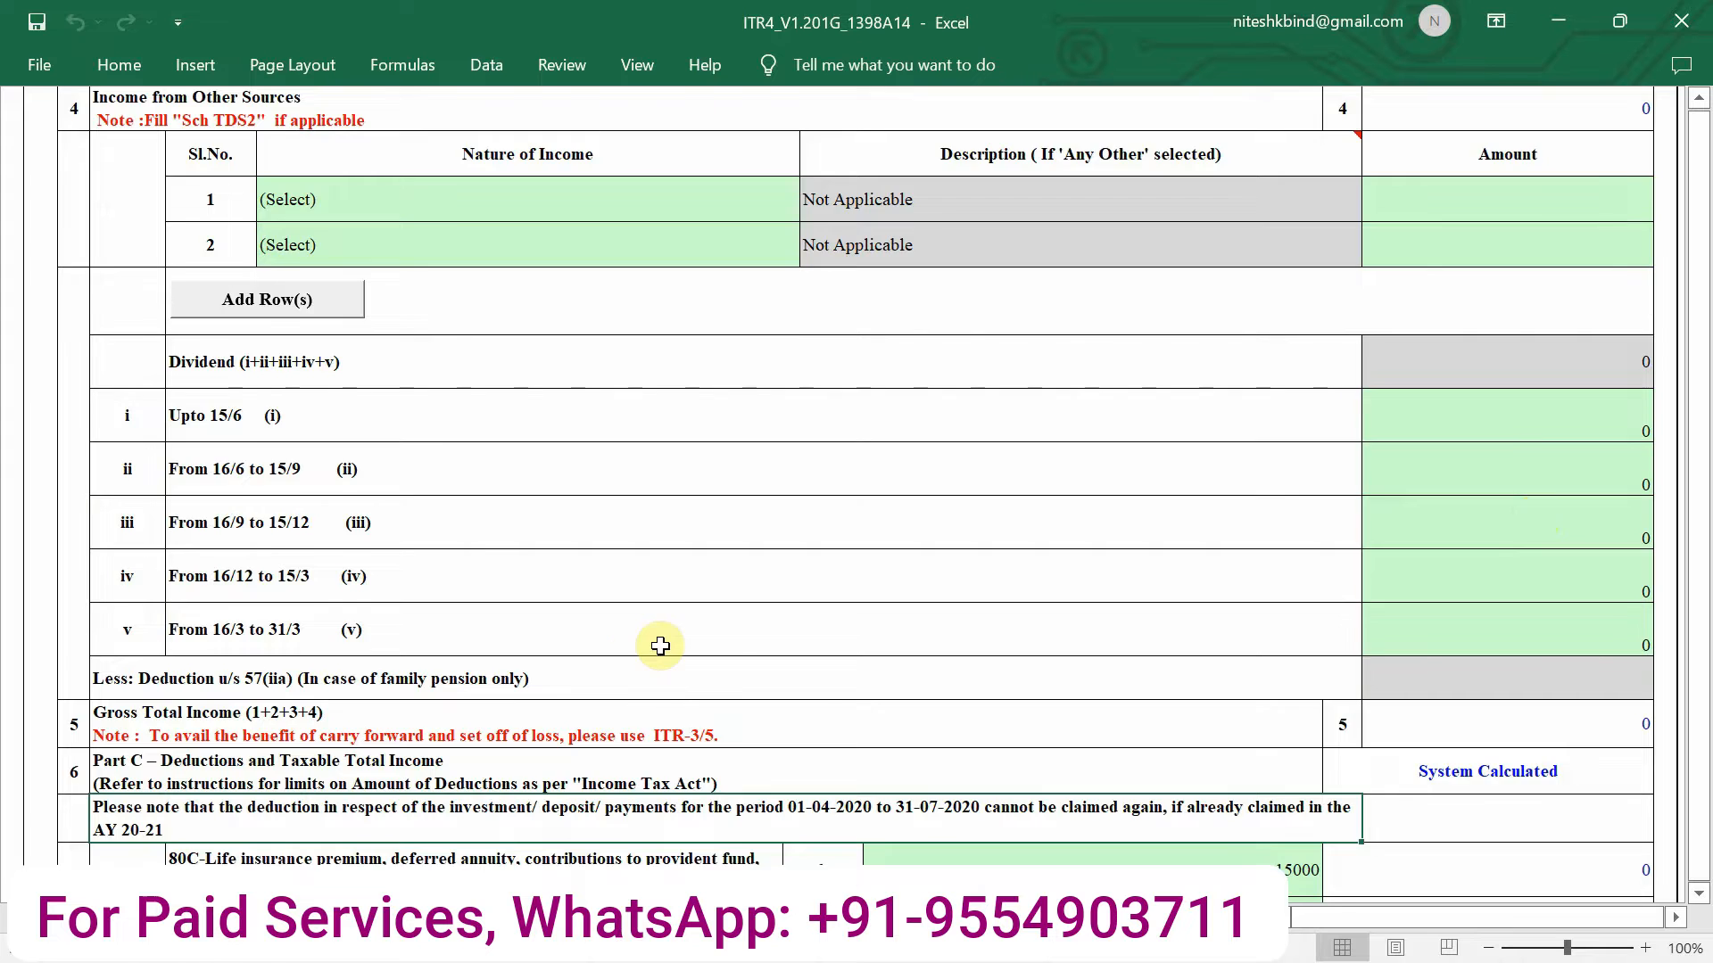
pyautogui.scroll(-1, 647, 647)
pyautogui.scroll(-2, 719, 600)
pyautogui.scroll(3, 723, 601)
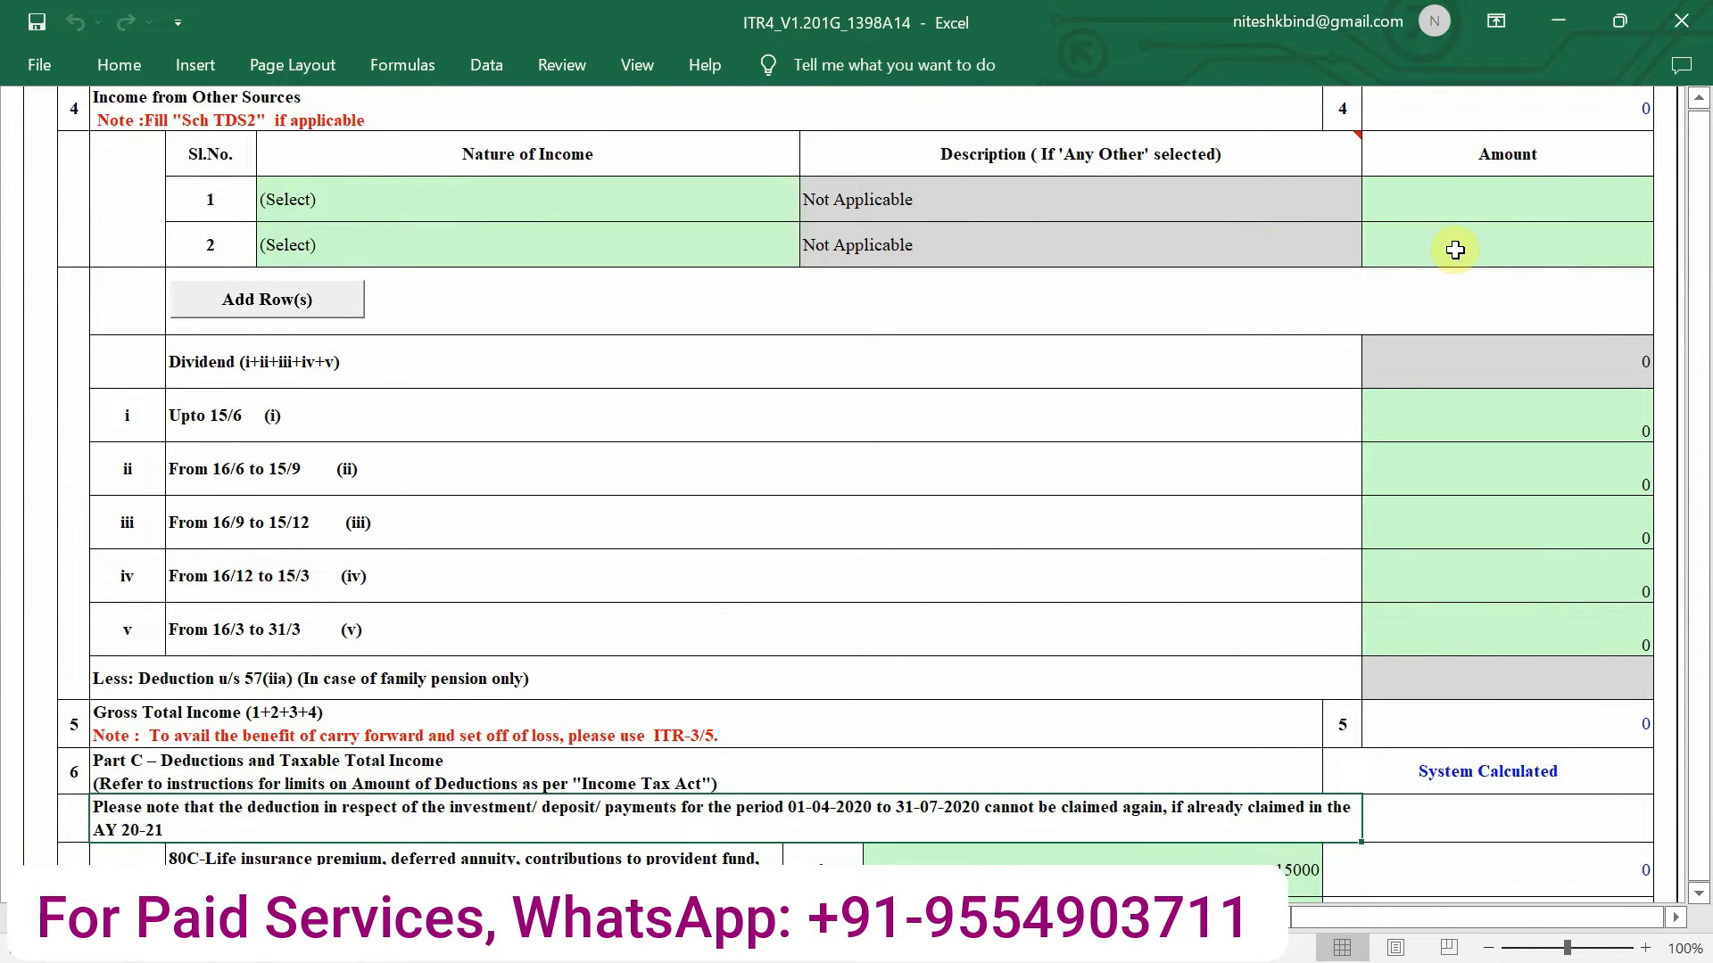
pyautogui.scroll(2, 1455, 250)
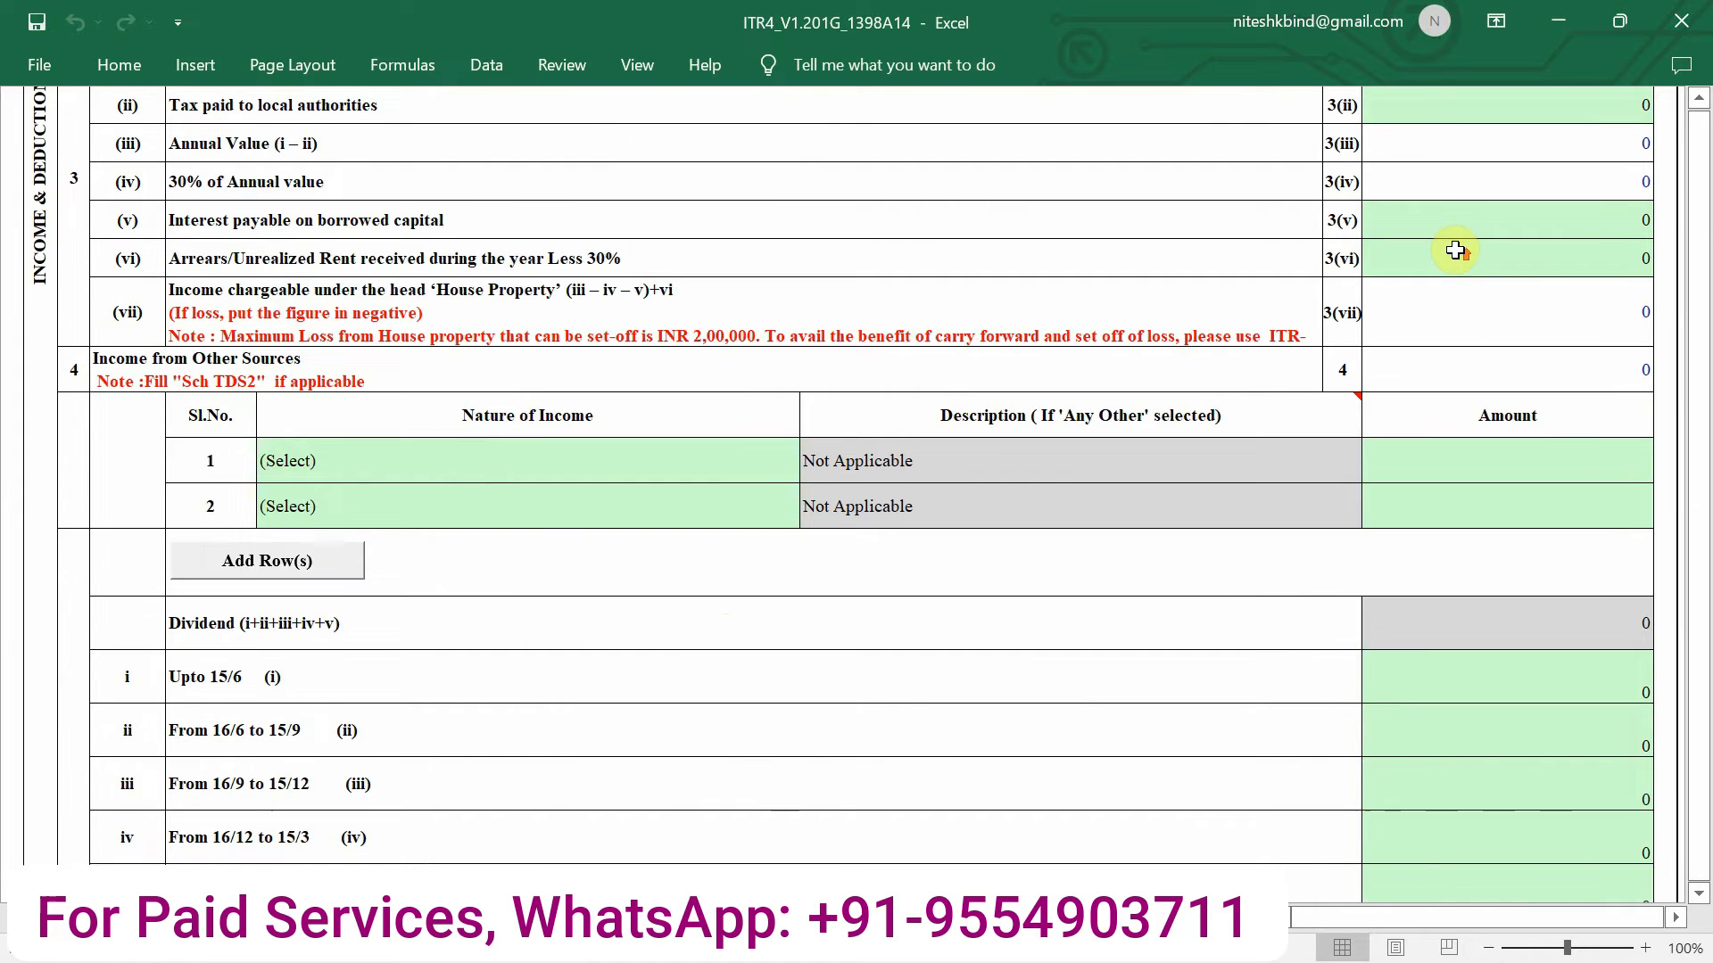
pyautogui.scroll(4, 1455, 250)
pyautogui.scroll(2, 1455, 250)
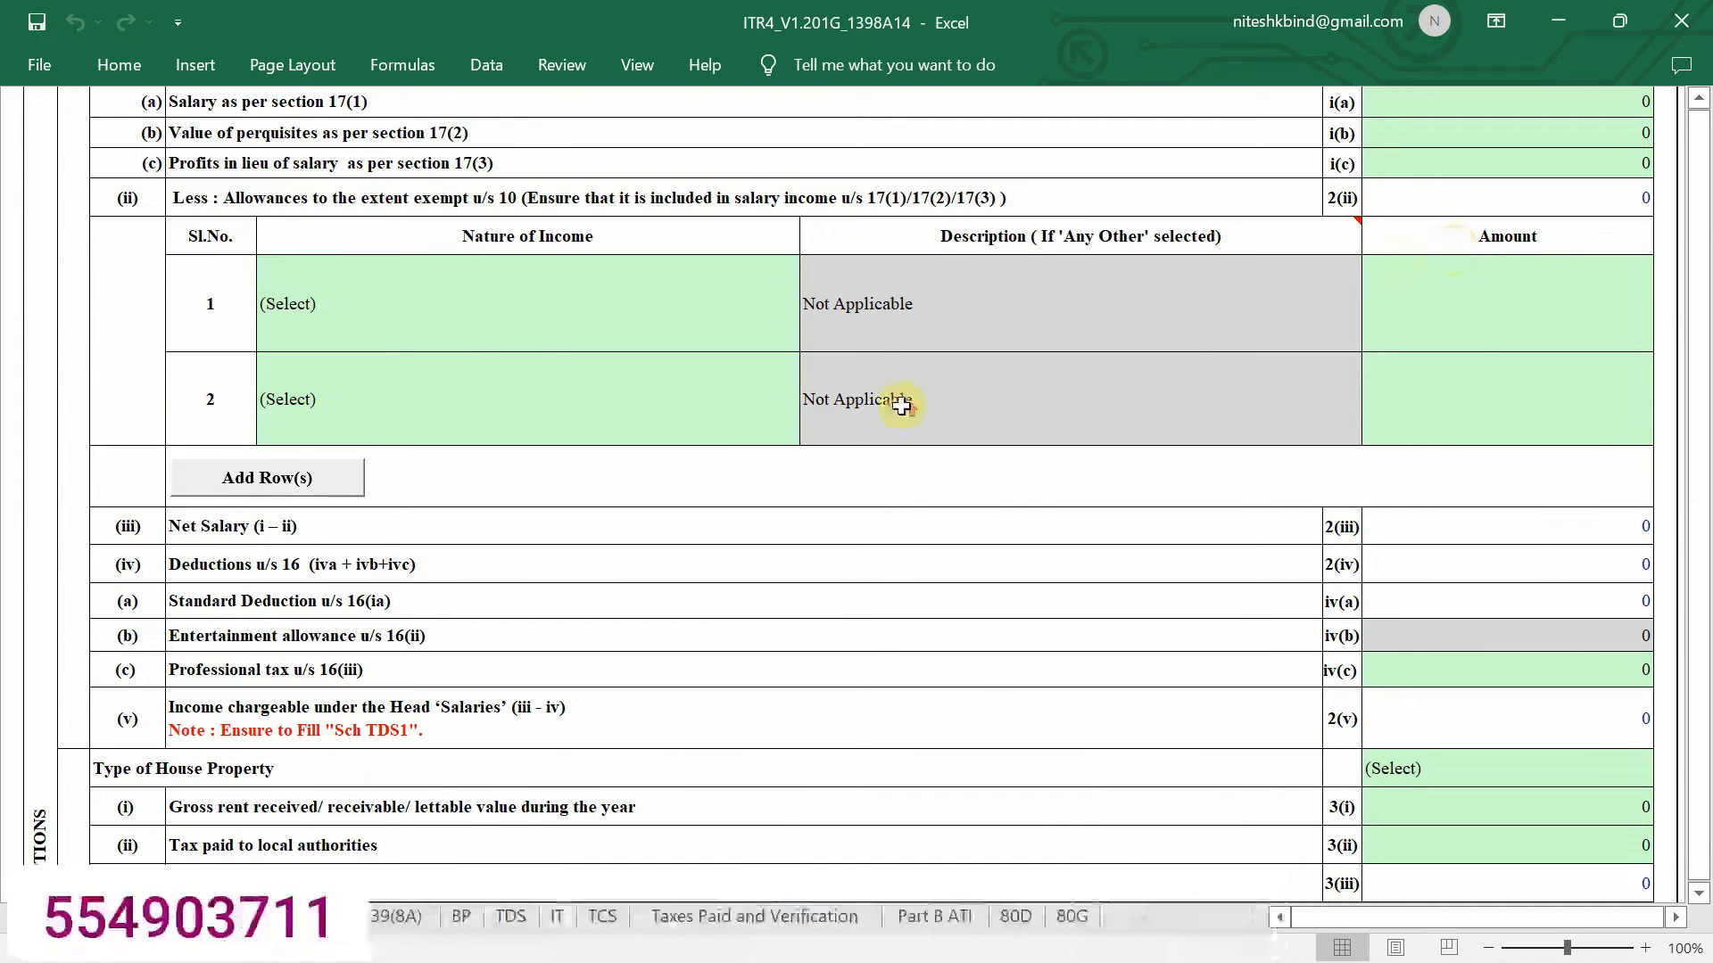
pyautogui.scroll(1, 897, 401)
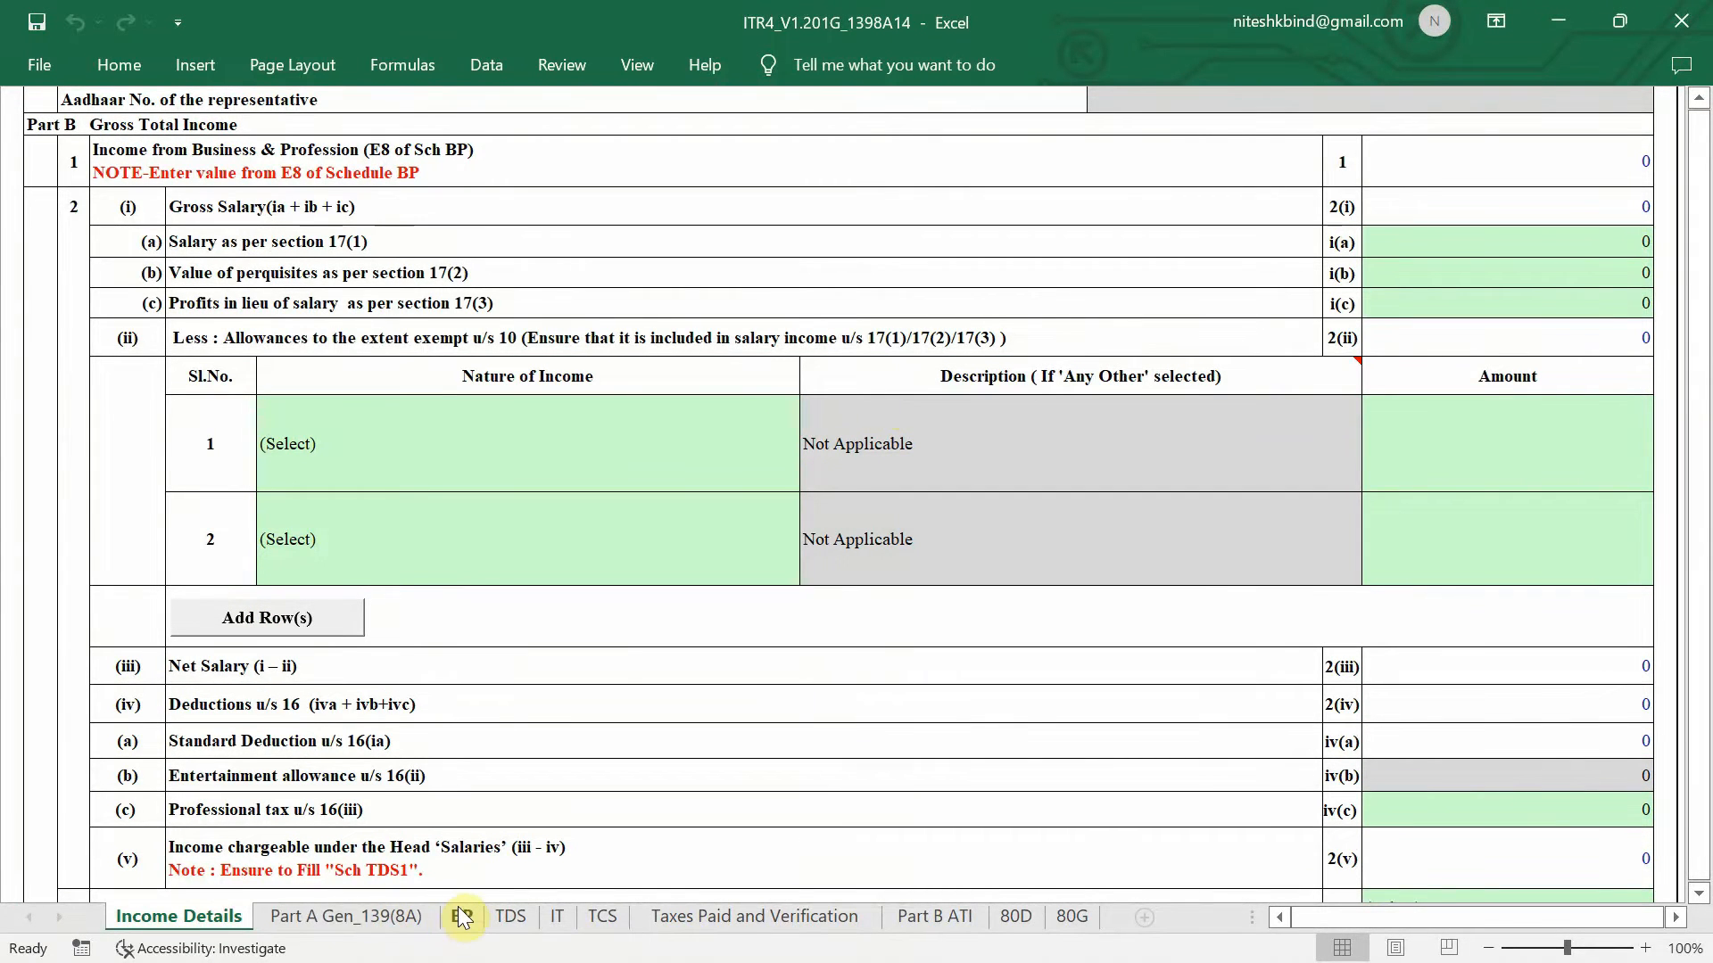
# - Bring up the BP sheet with the Schedule BP presumptive income sections
pyautogui.click(463, 924)
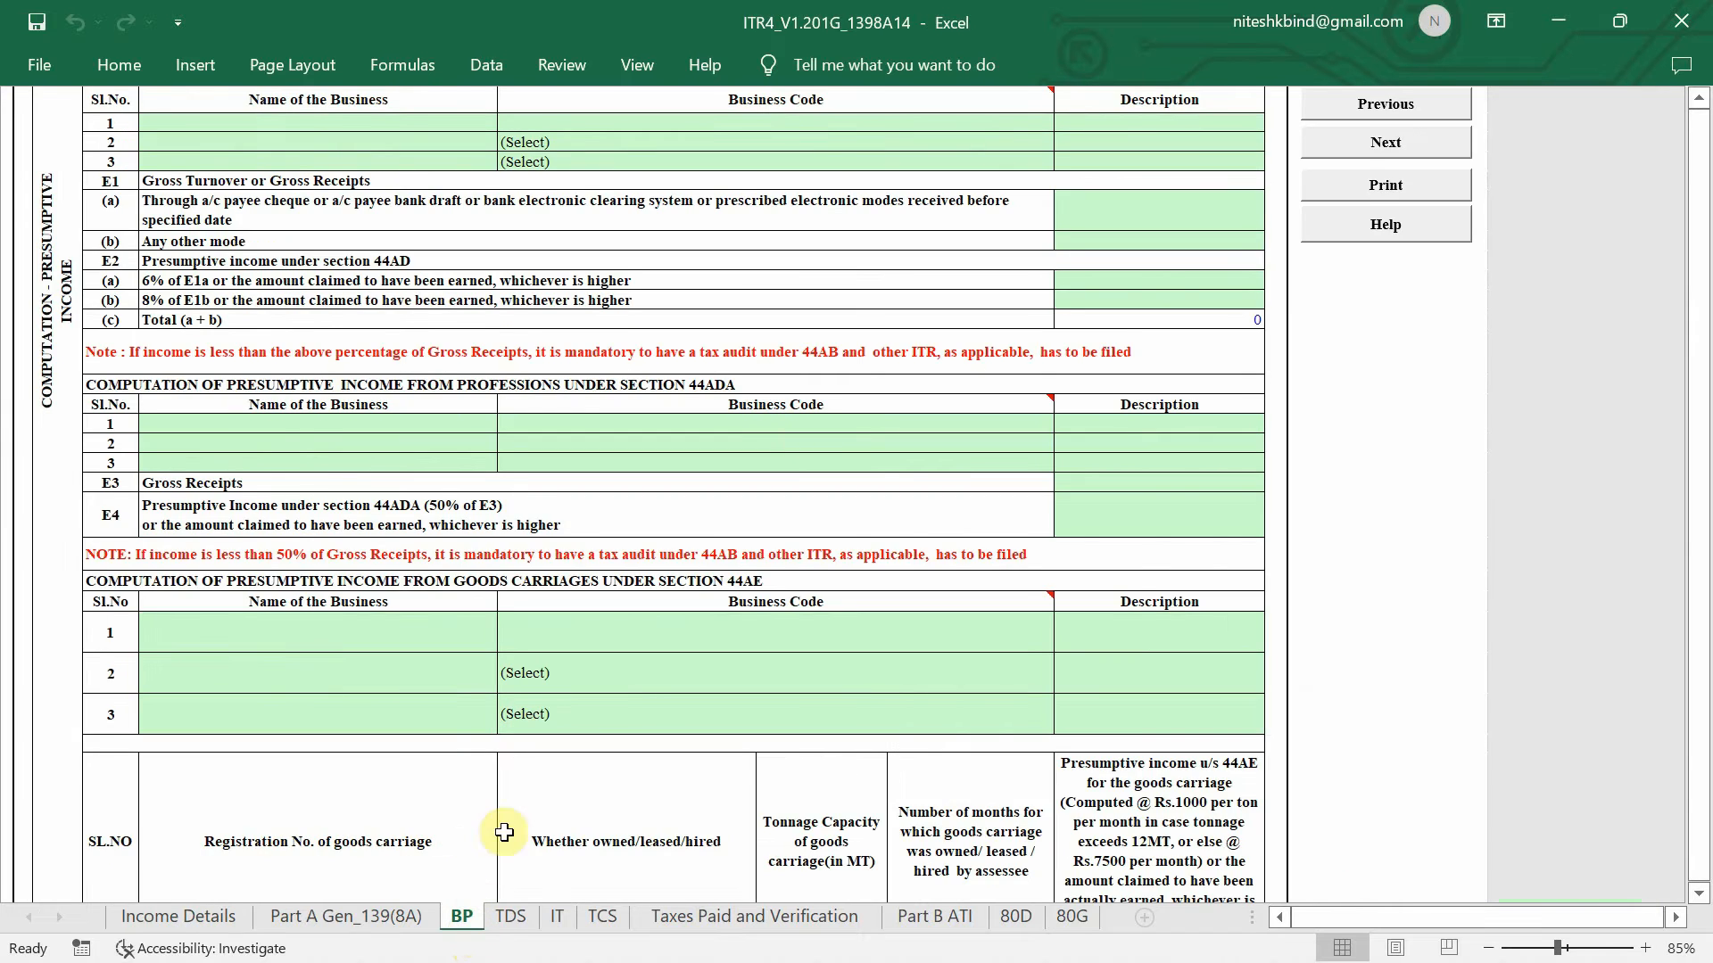
pyautogui.scroll(3, 810, 356)
pyautogui.scroll(-1, 809, 437)
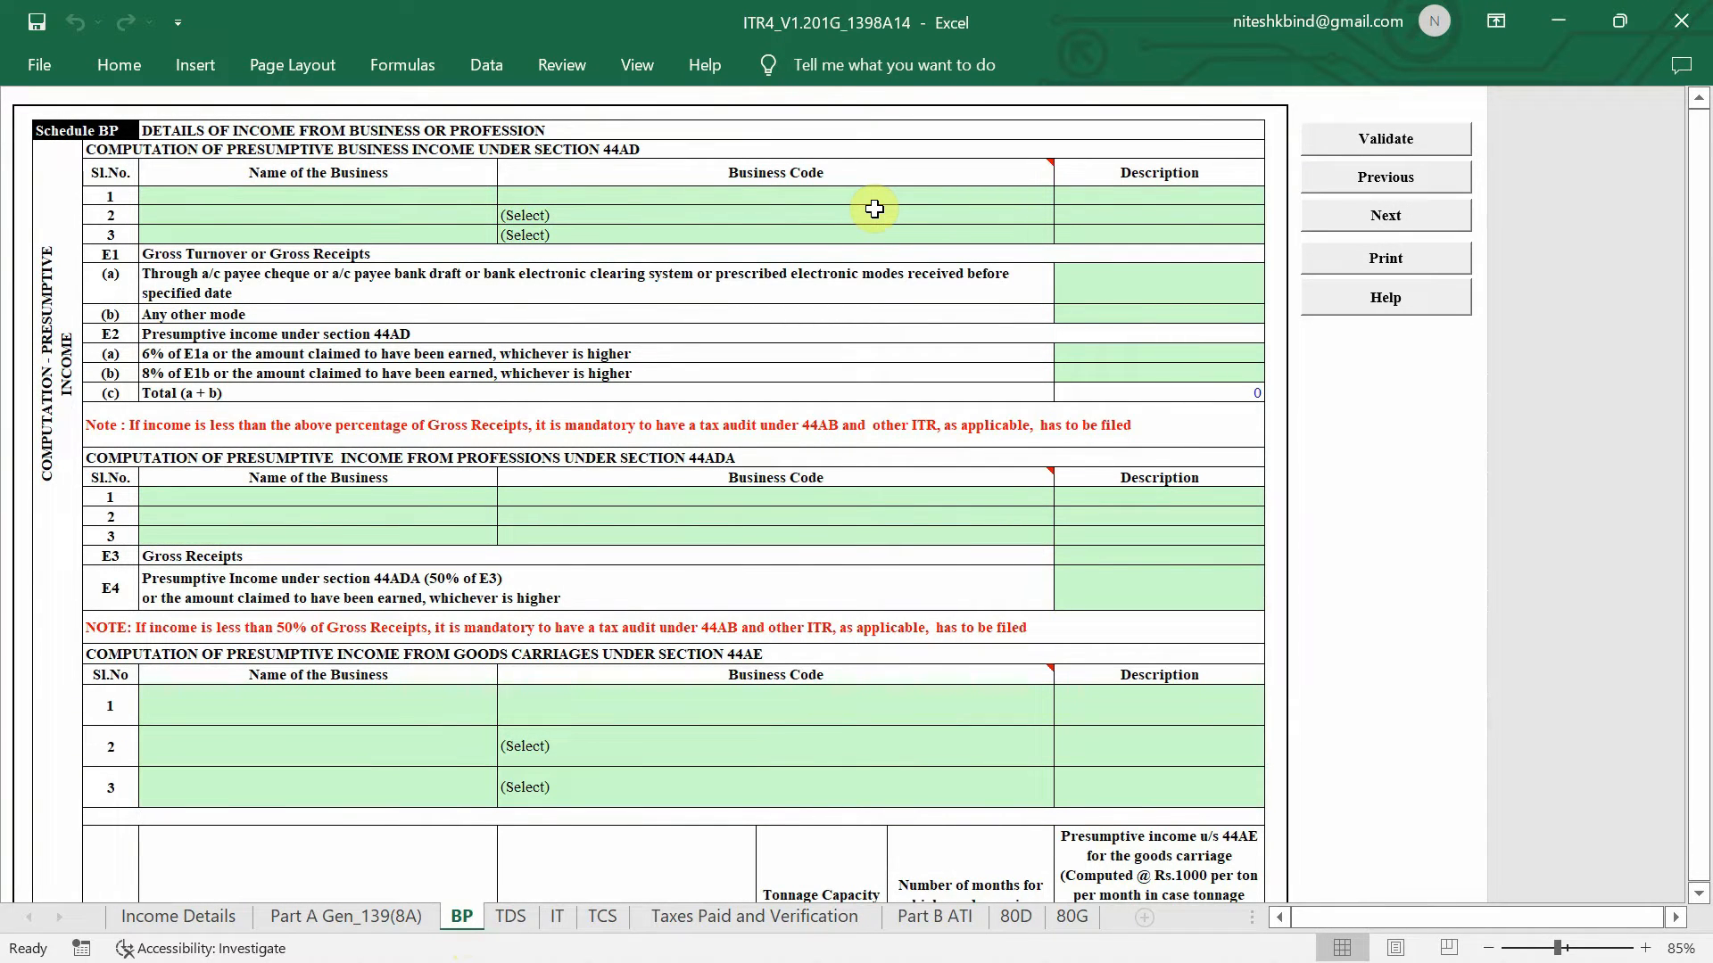
pyautogui.scroll(1, 527, 229)
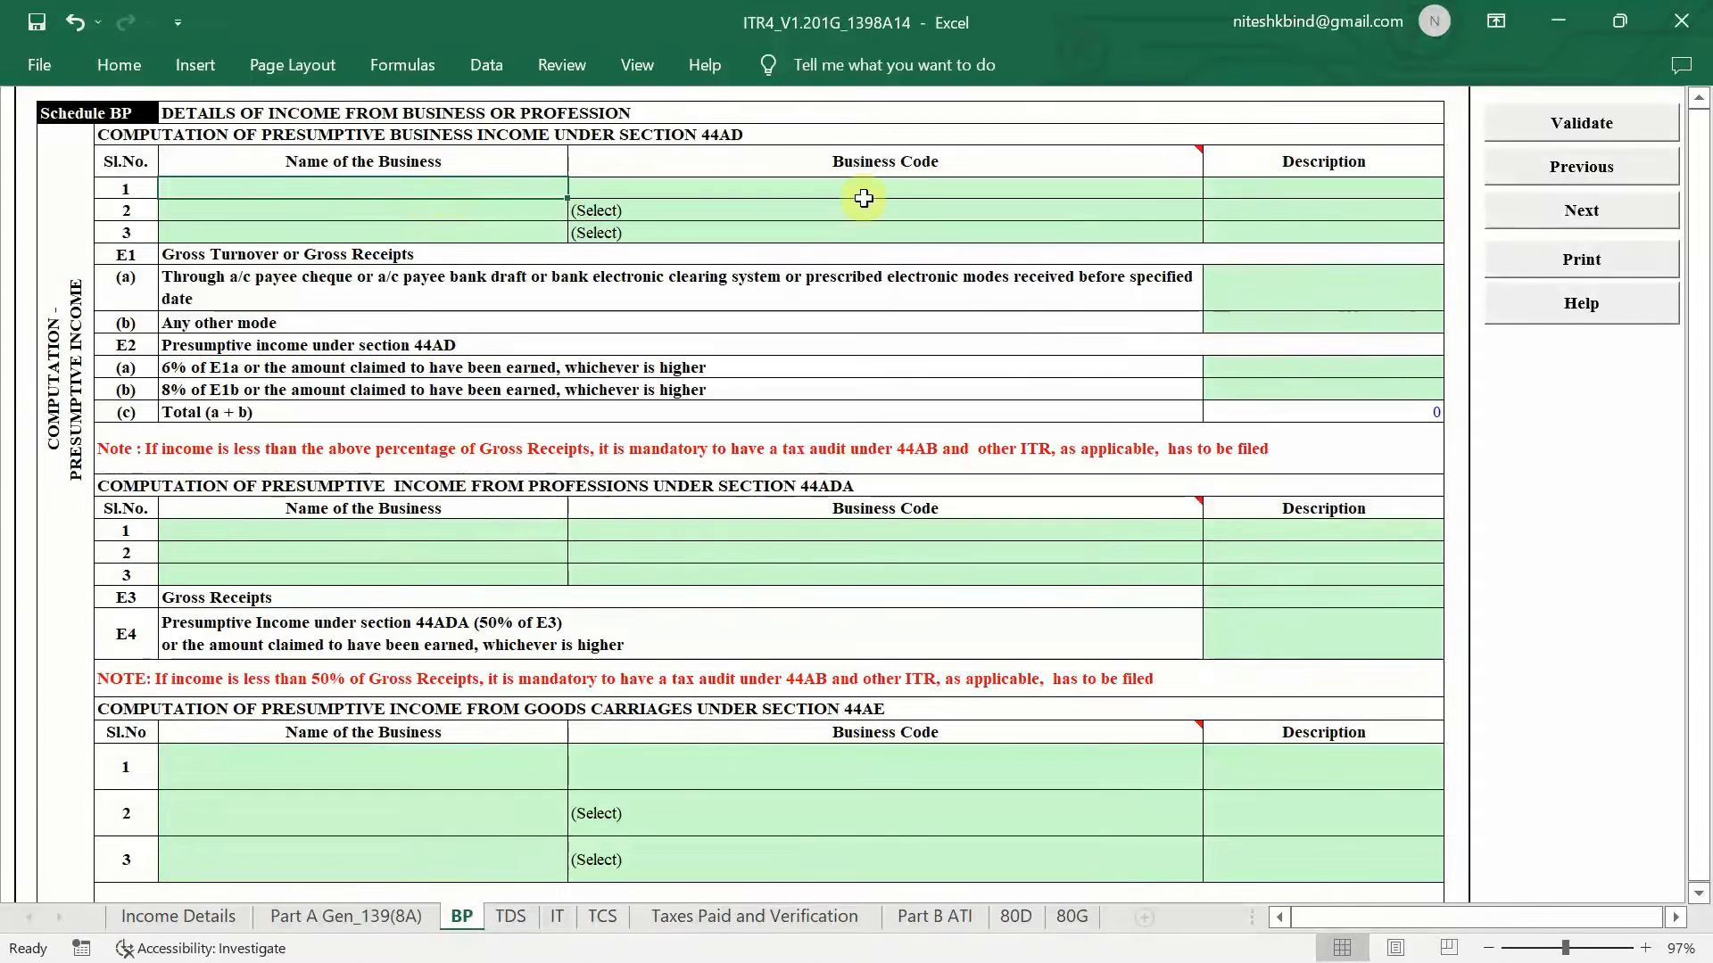
# - Look through the first business's Business Code list, leaving it unchosen, and move to Description
pyautogui.click(923, 190)
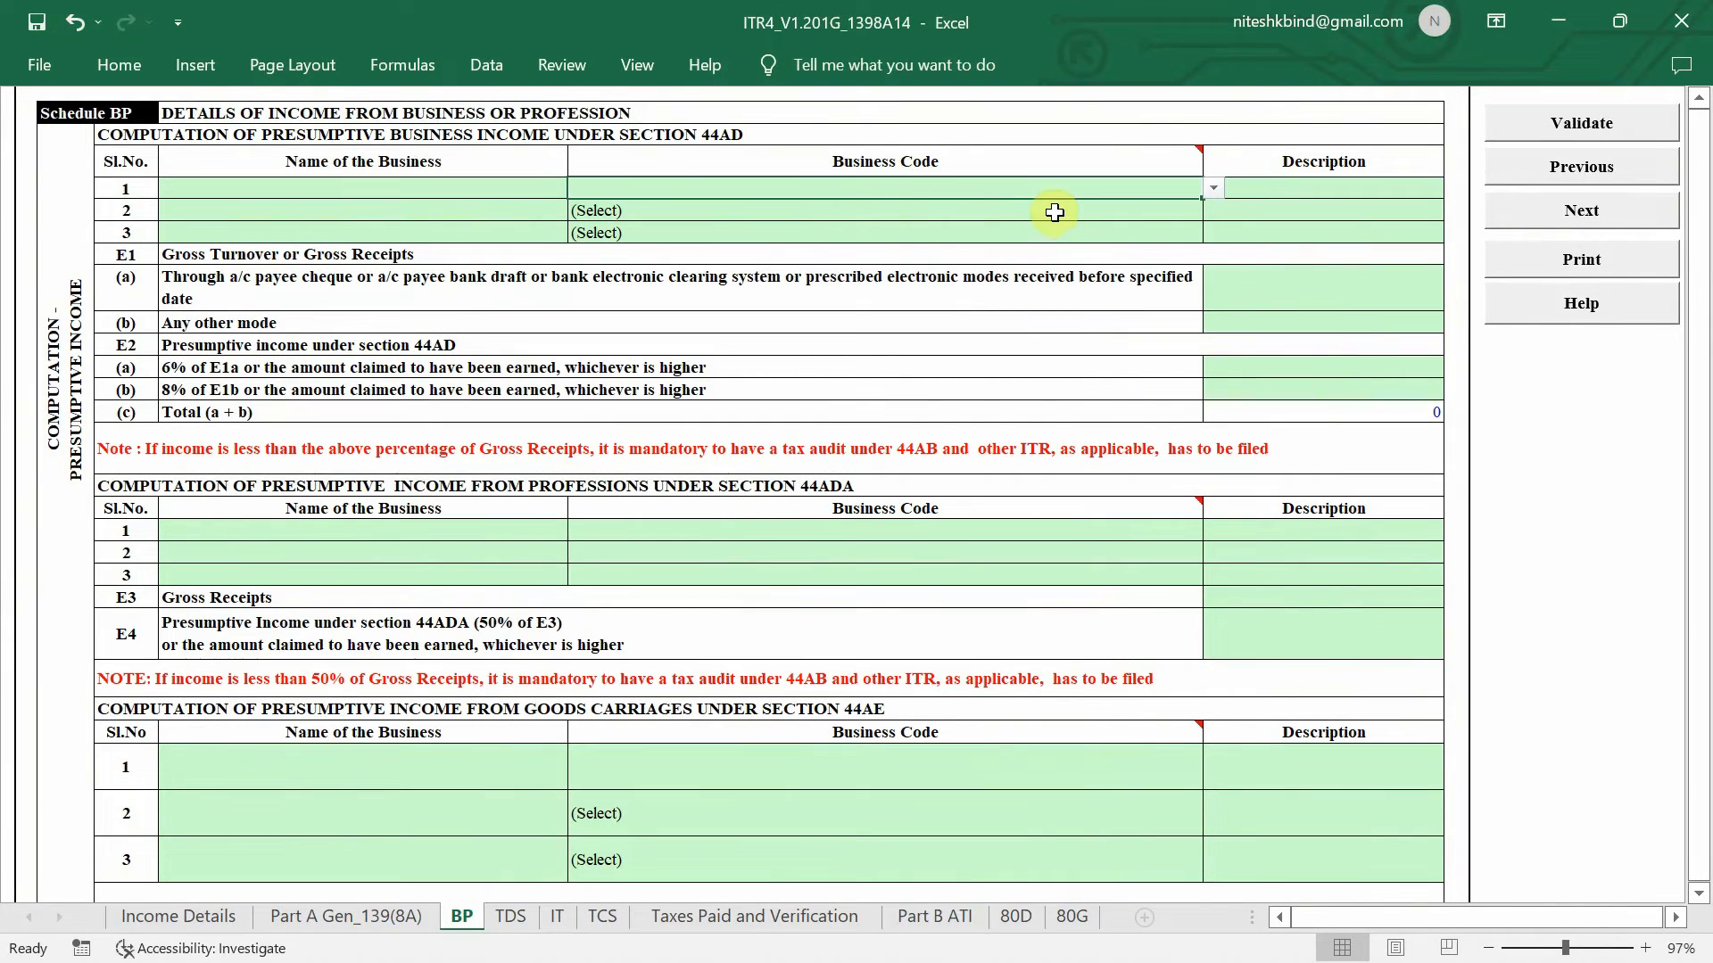
pyautogui.click(1213, 187)
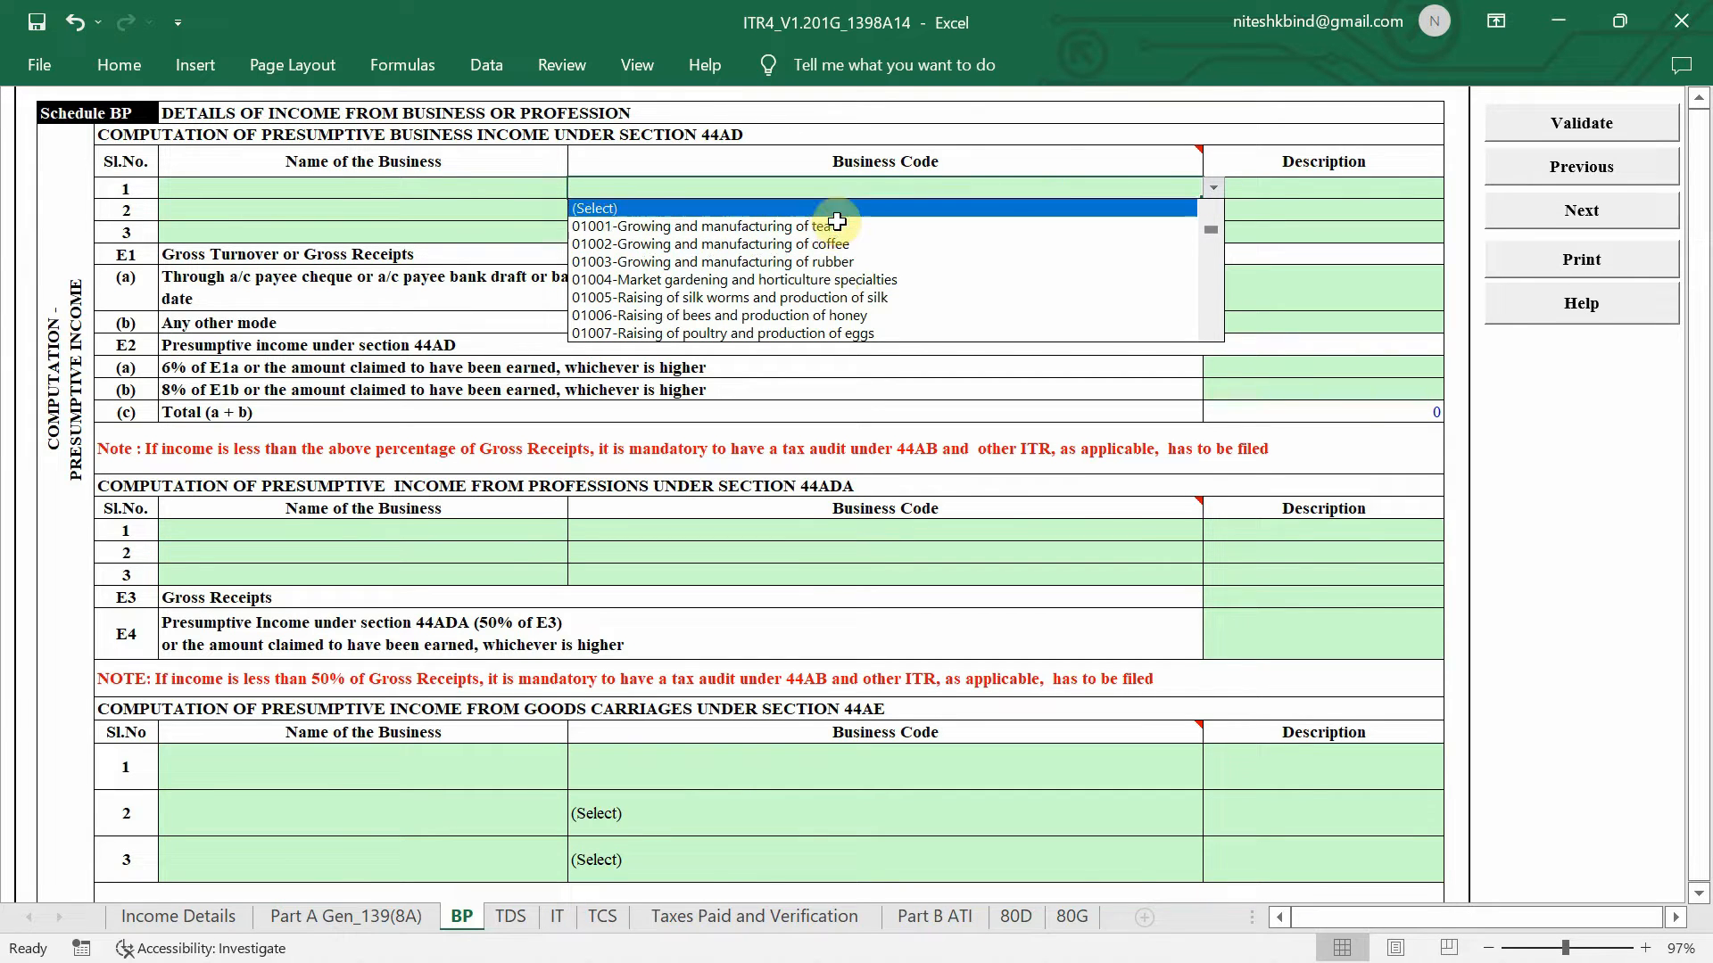
pyautogui.click(1015, 189)
pyautogui.click(1347, 188)
pyautogui.scroll(-1, 586, 265)
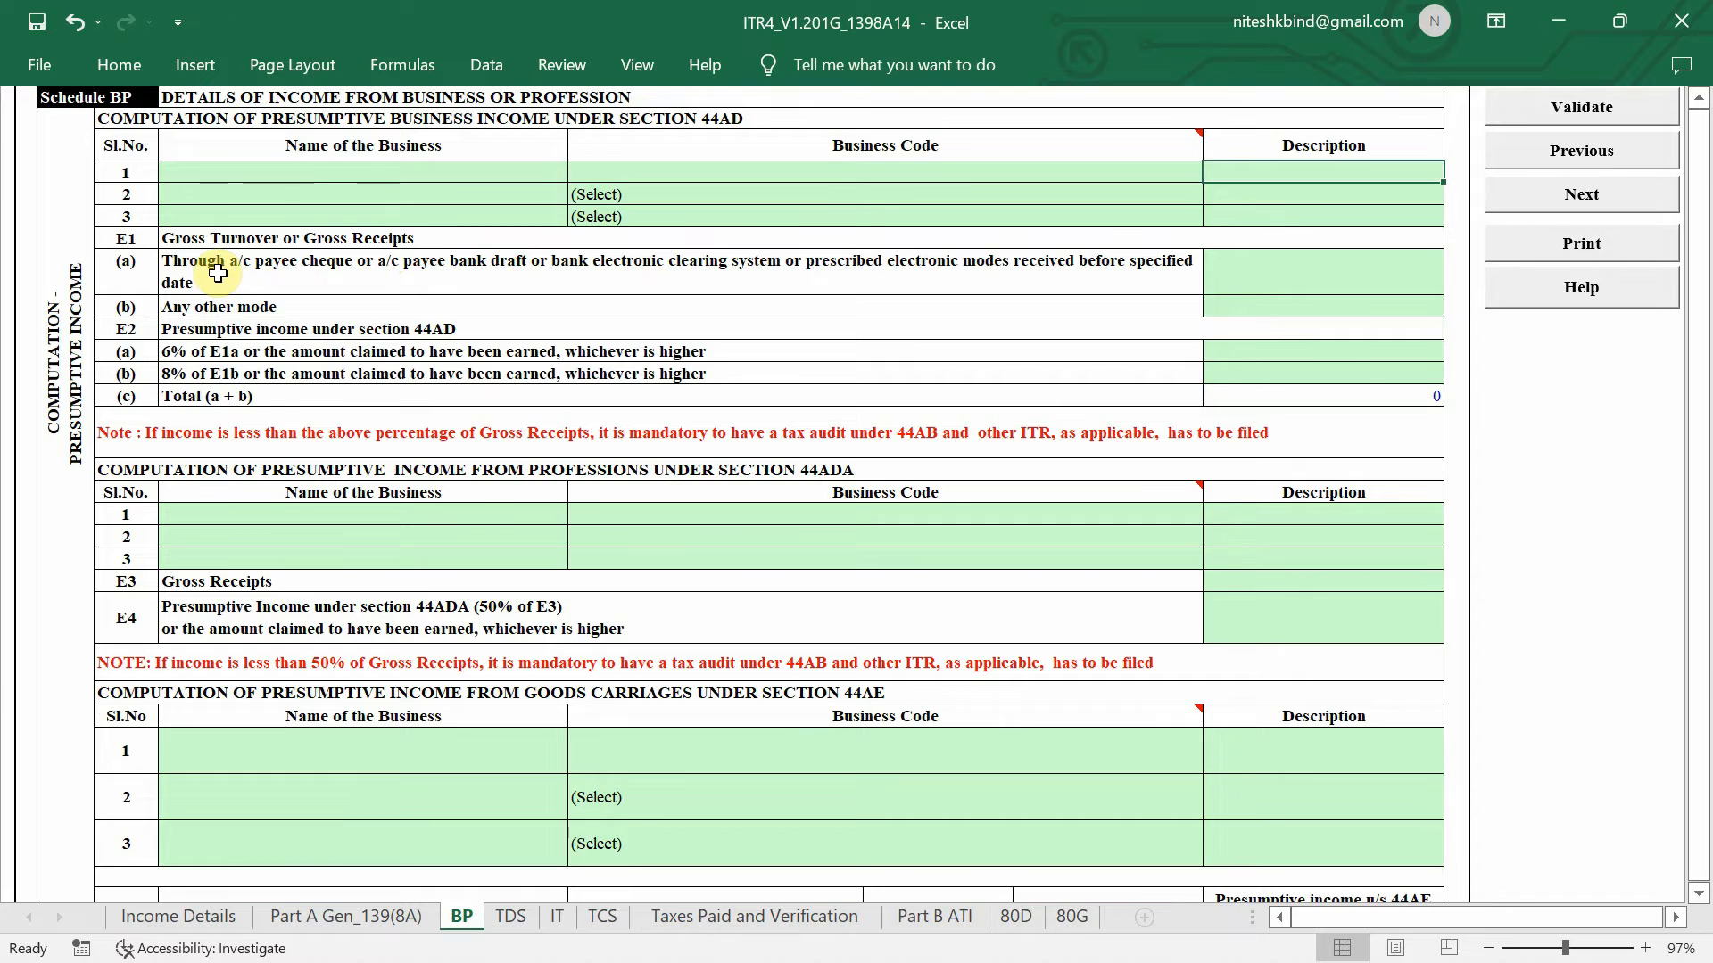
# - Go through the 44AD gross receipts rows to the any-other-mode amount and 6% E2(a) cells
pyautogui.scroll(2, 218, 273)
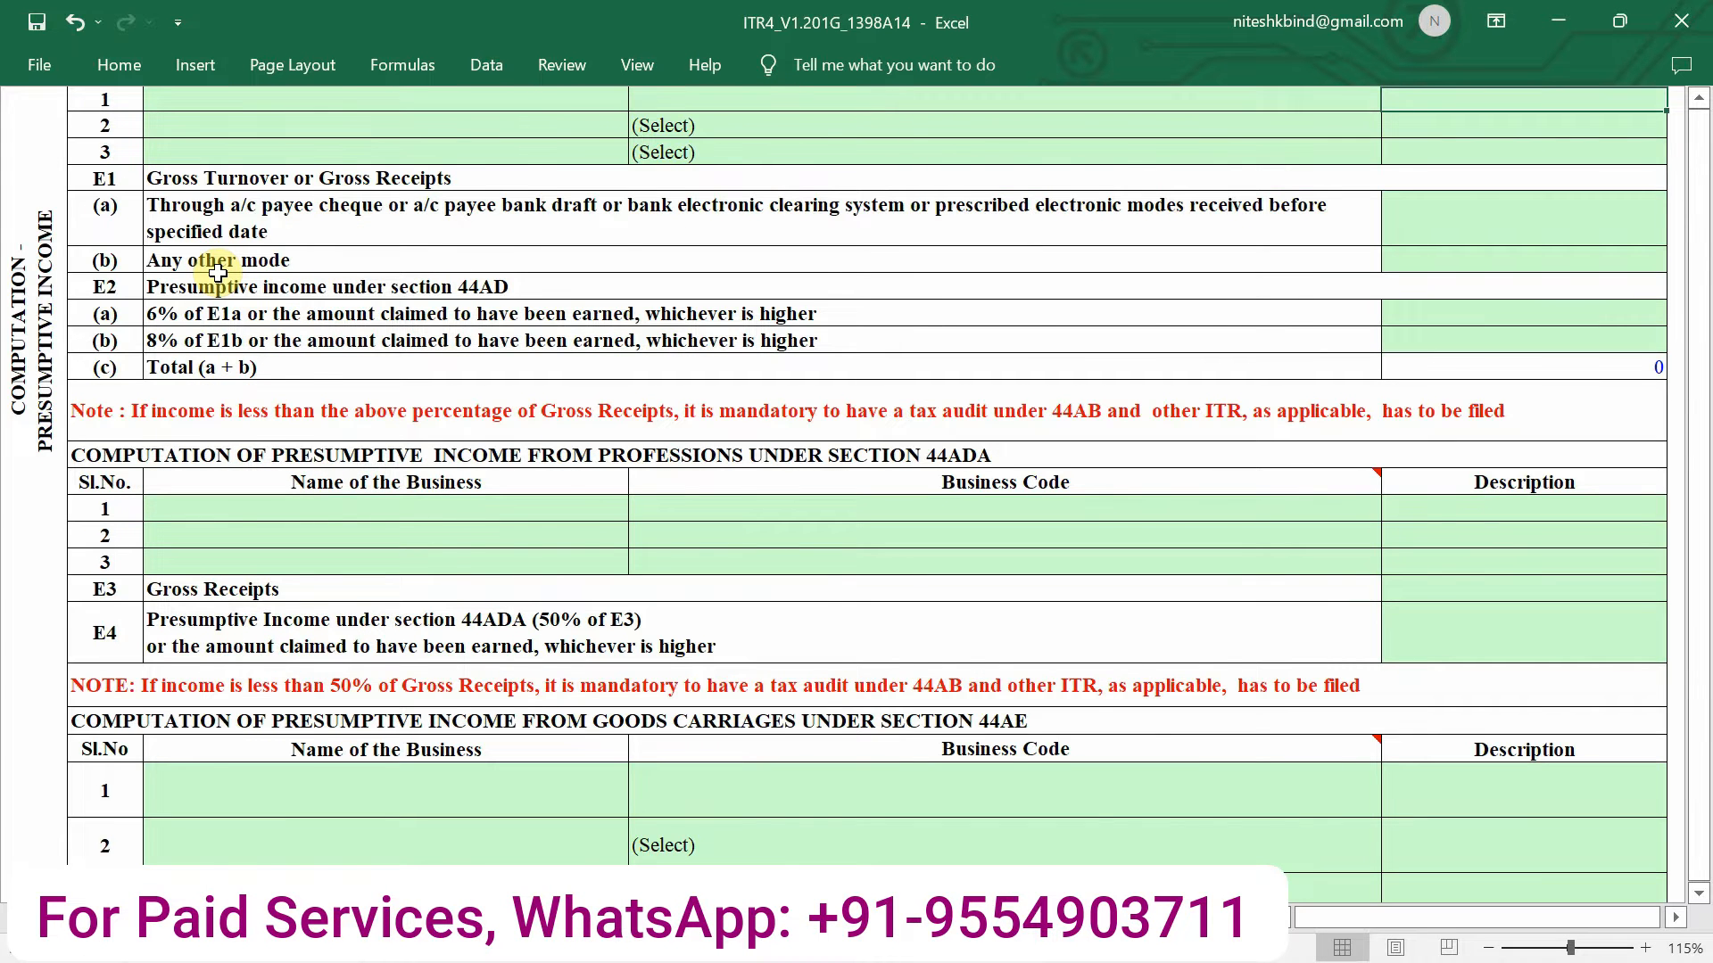
pyautogui.scroll(1, 217, 273)
pyautogui.click(213, 332)
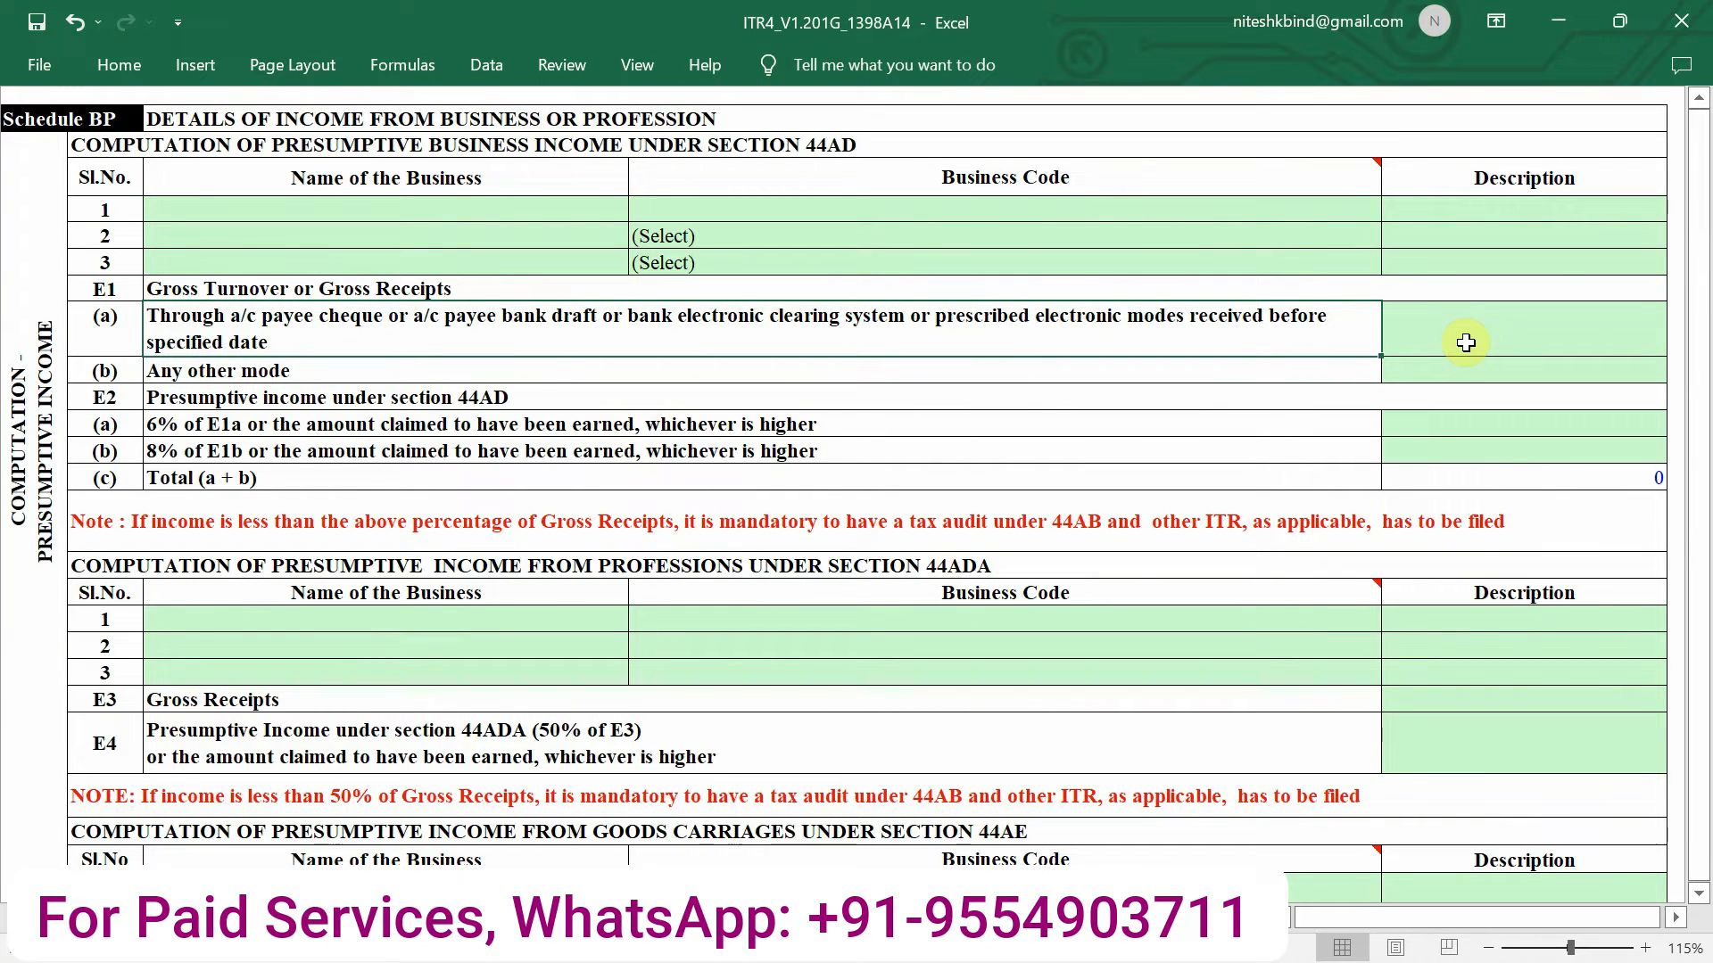
pyautogui.click(508, 366)
pyautogui.click(1462, 364)
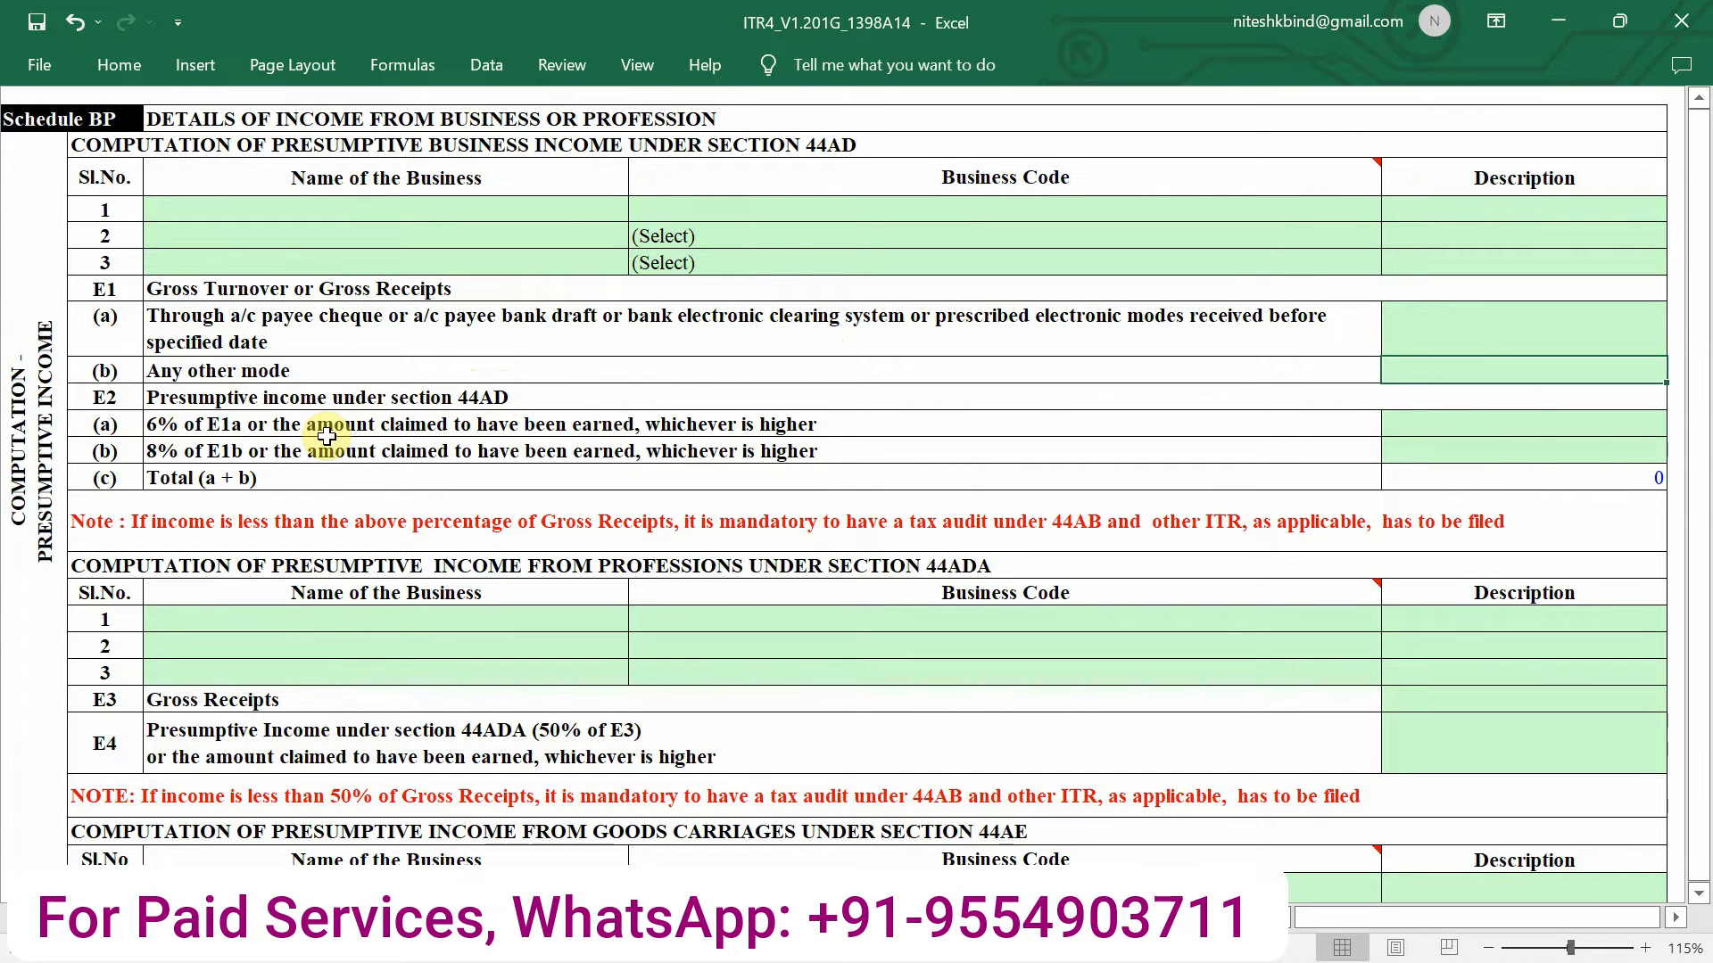
pyautogui.click(1416, 427)
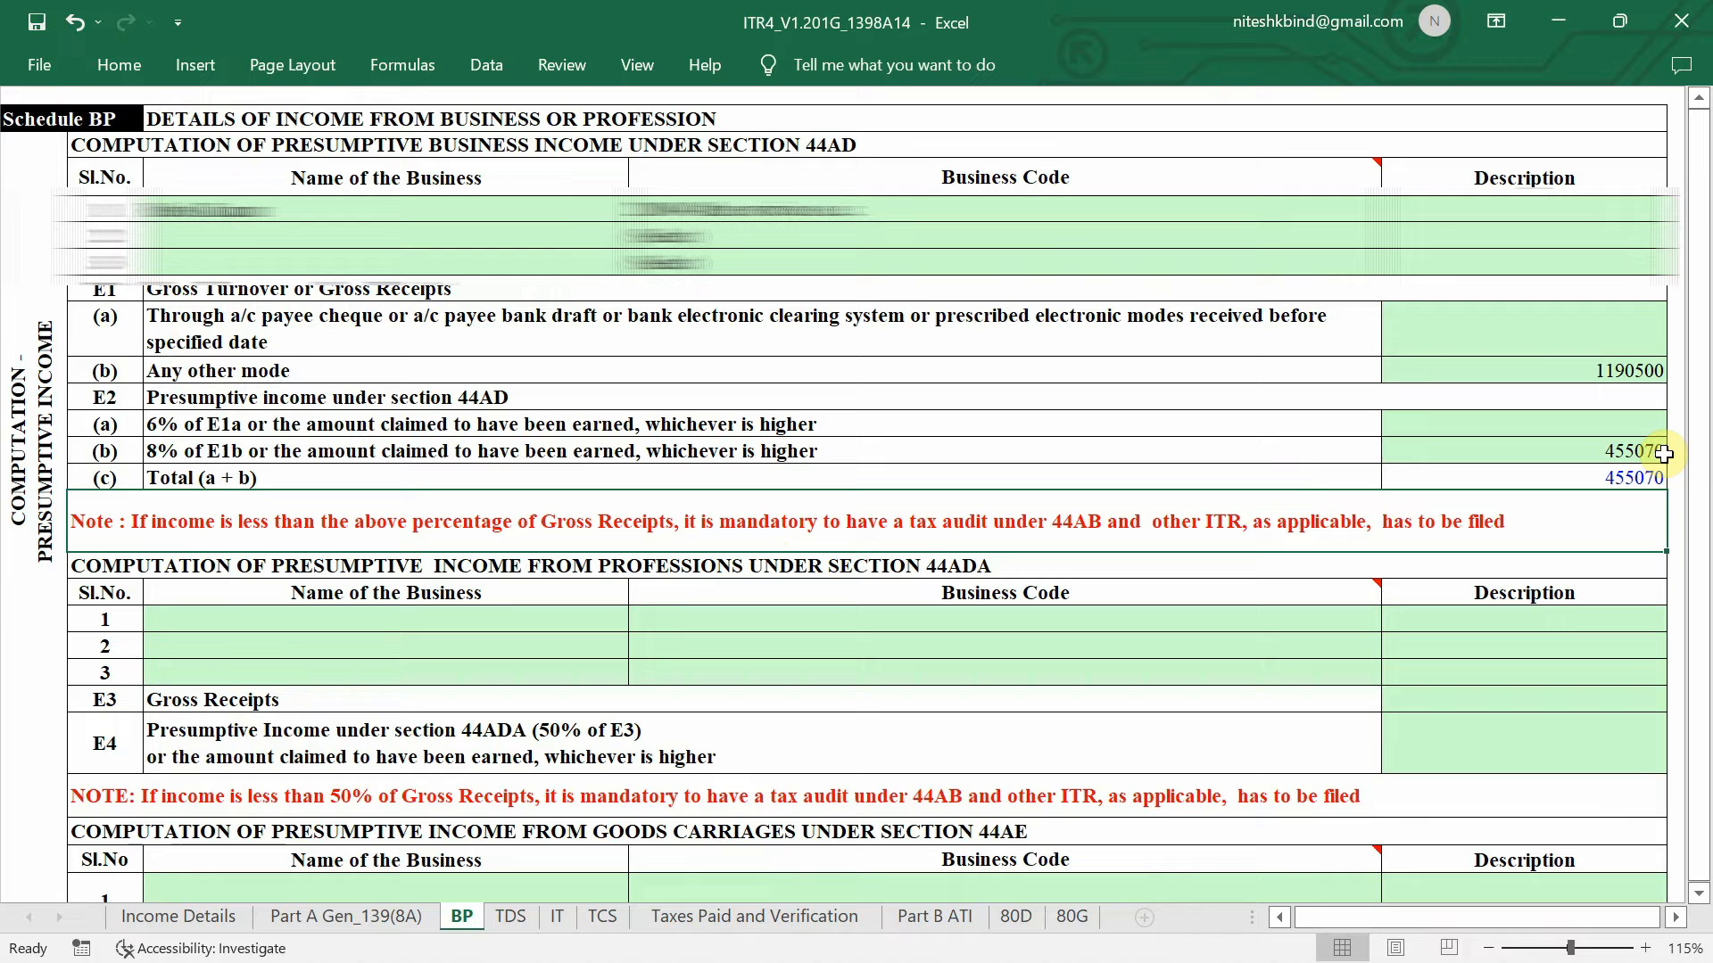
pyautogui.scroll(-2, 1663, 454)
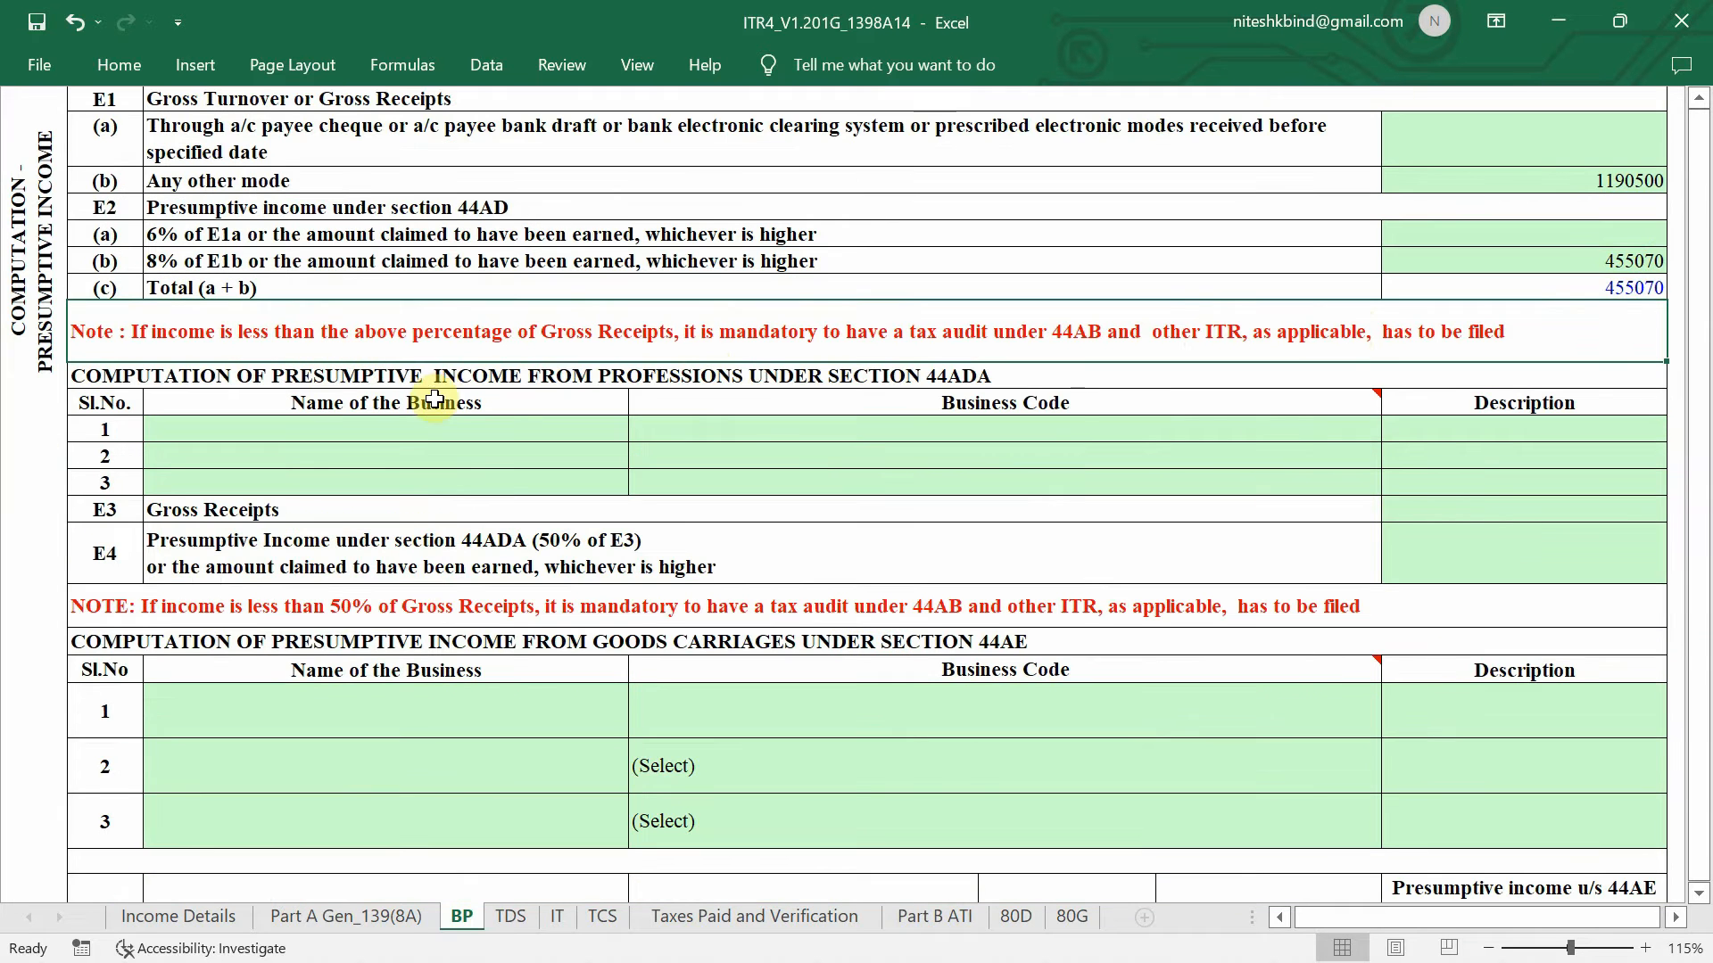
pyautogui.click(963, 381)
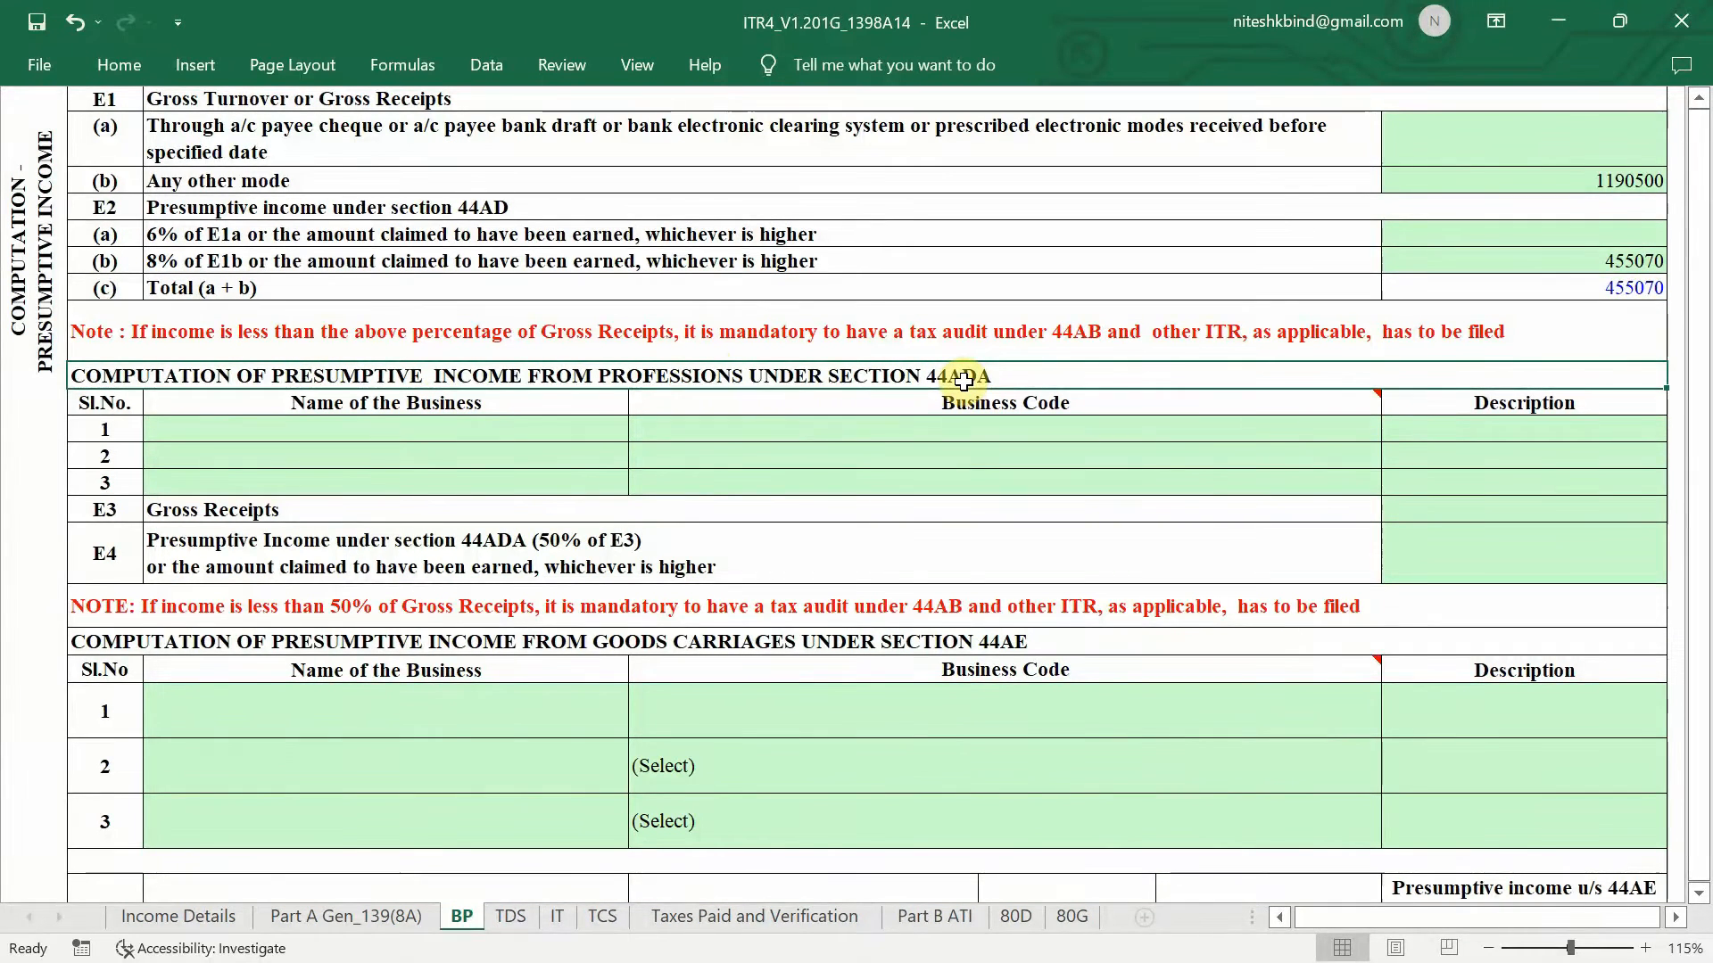
pyautogui.moveTo(922, 415)
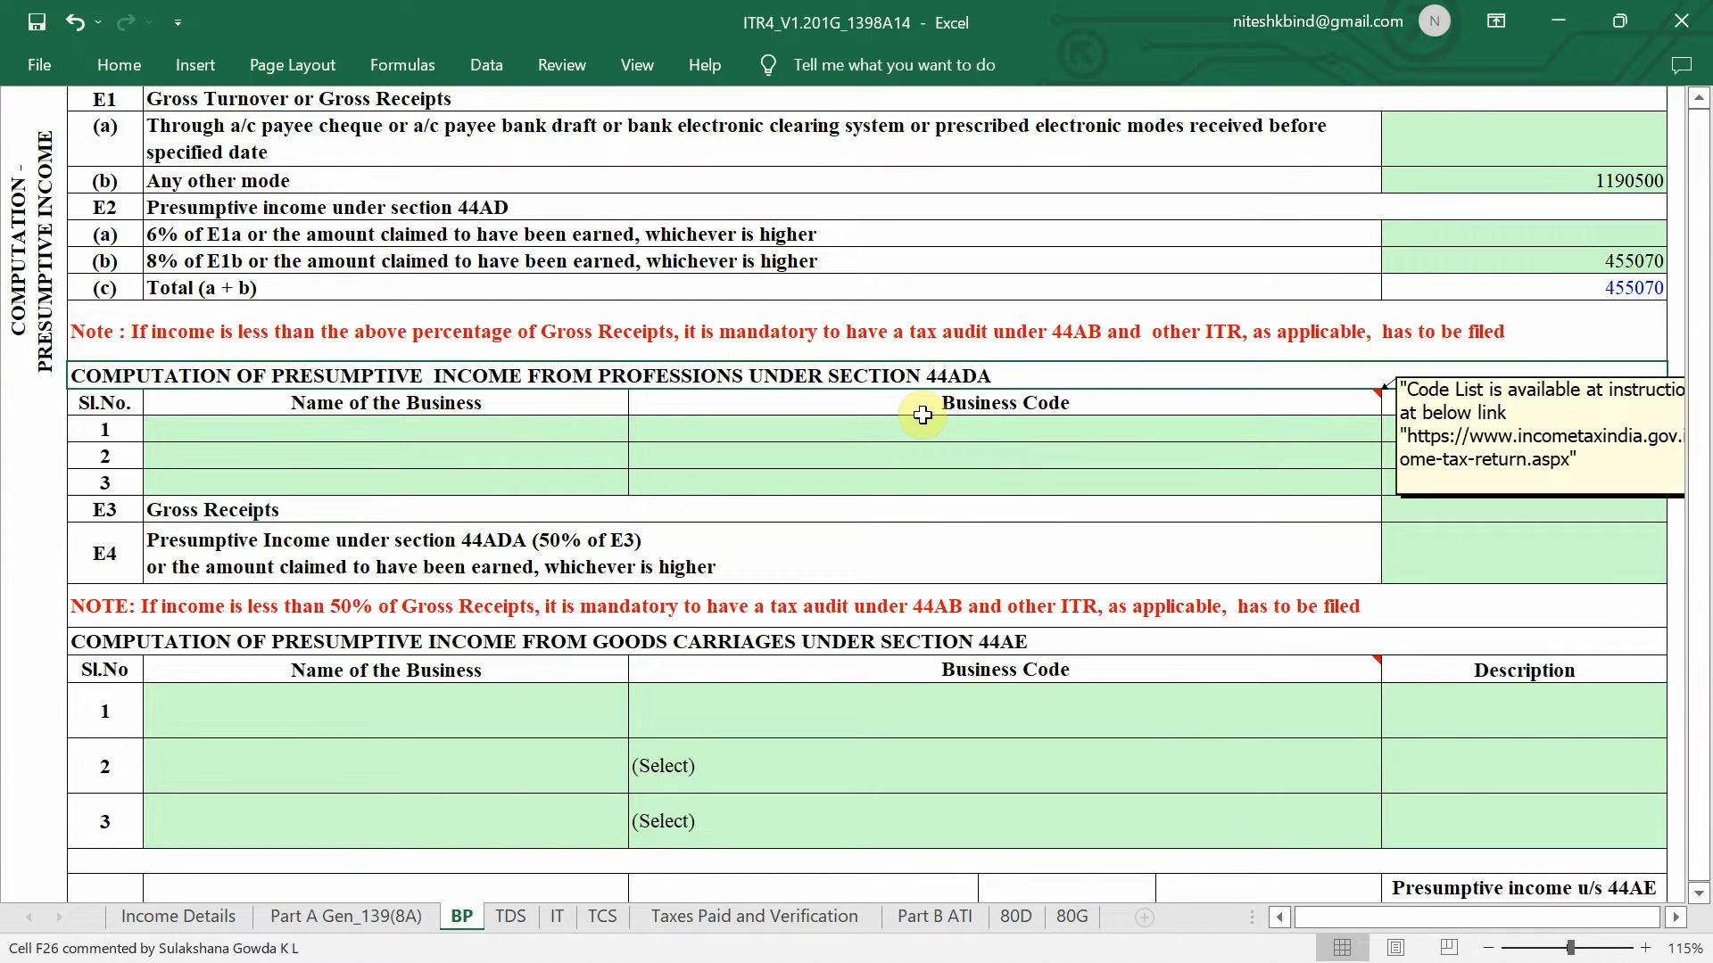
pyautogui.scroll(-1, 923, 414)
pyautogui.scroll(-3, 922, 415)
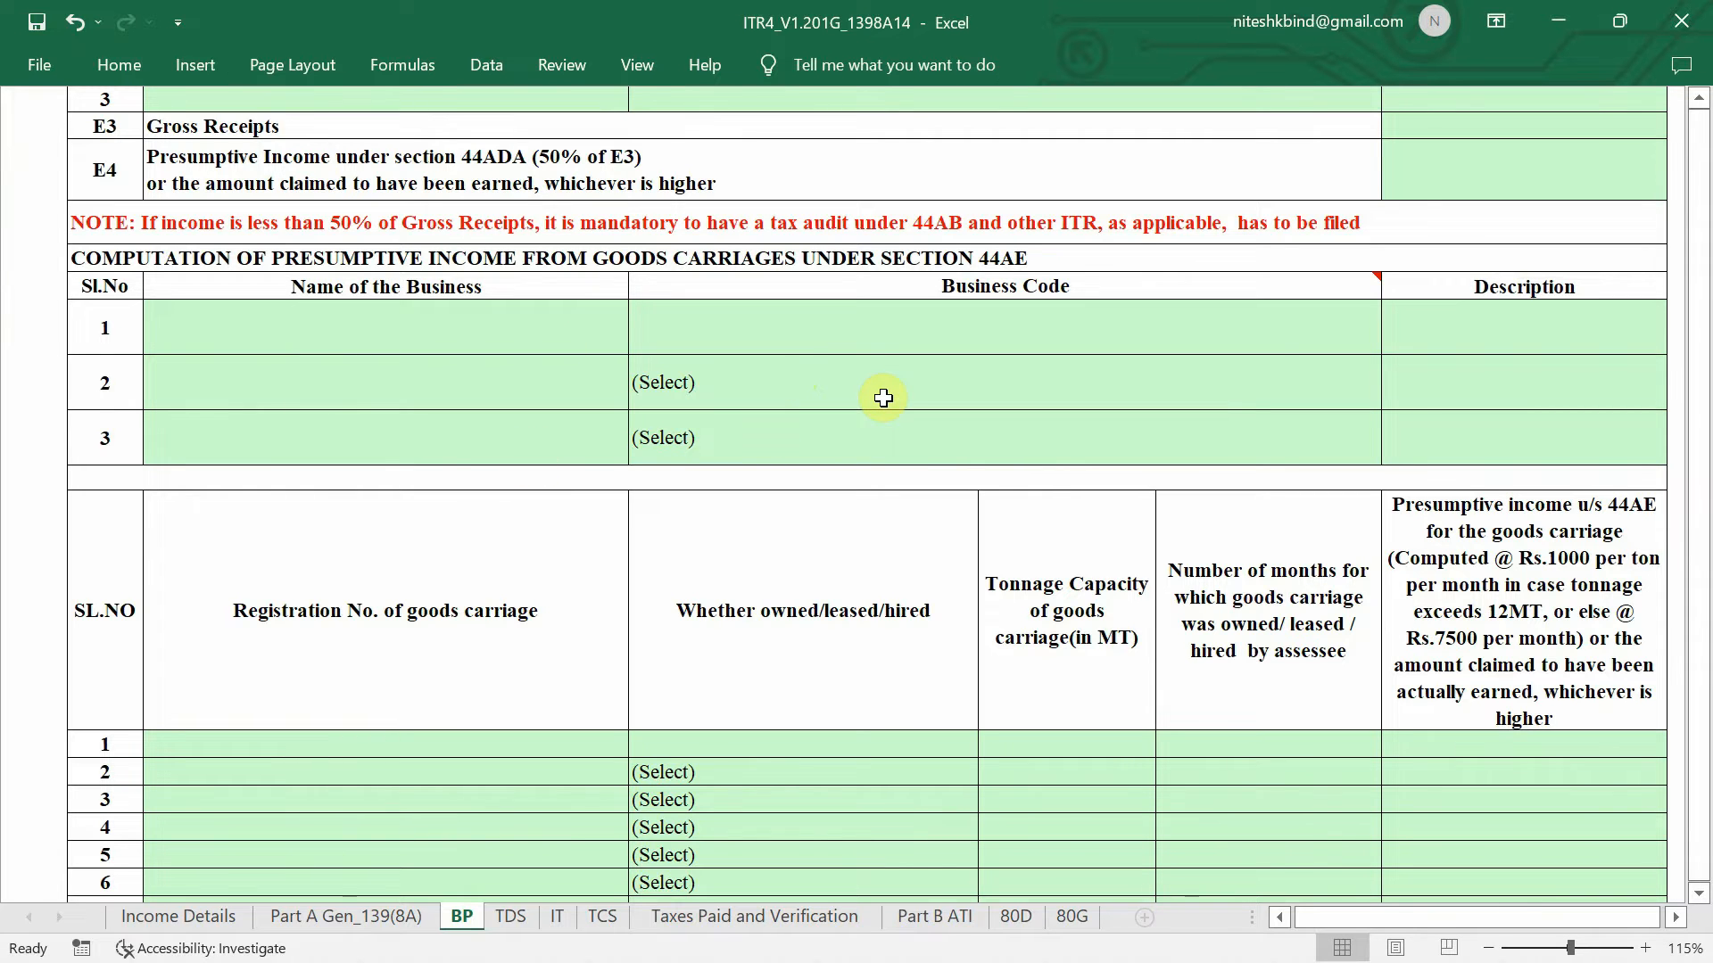
pyautogui.scroll(-10, 883, 398)
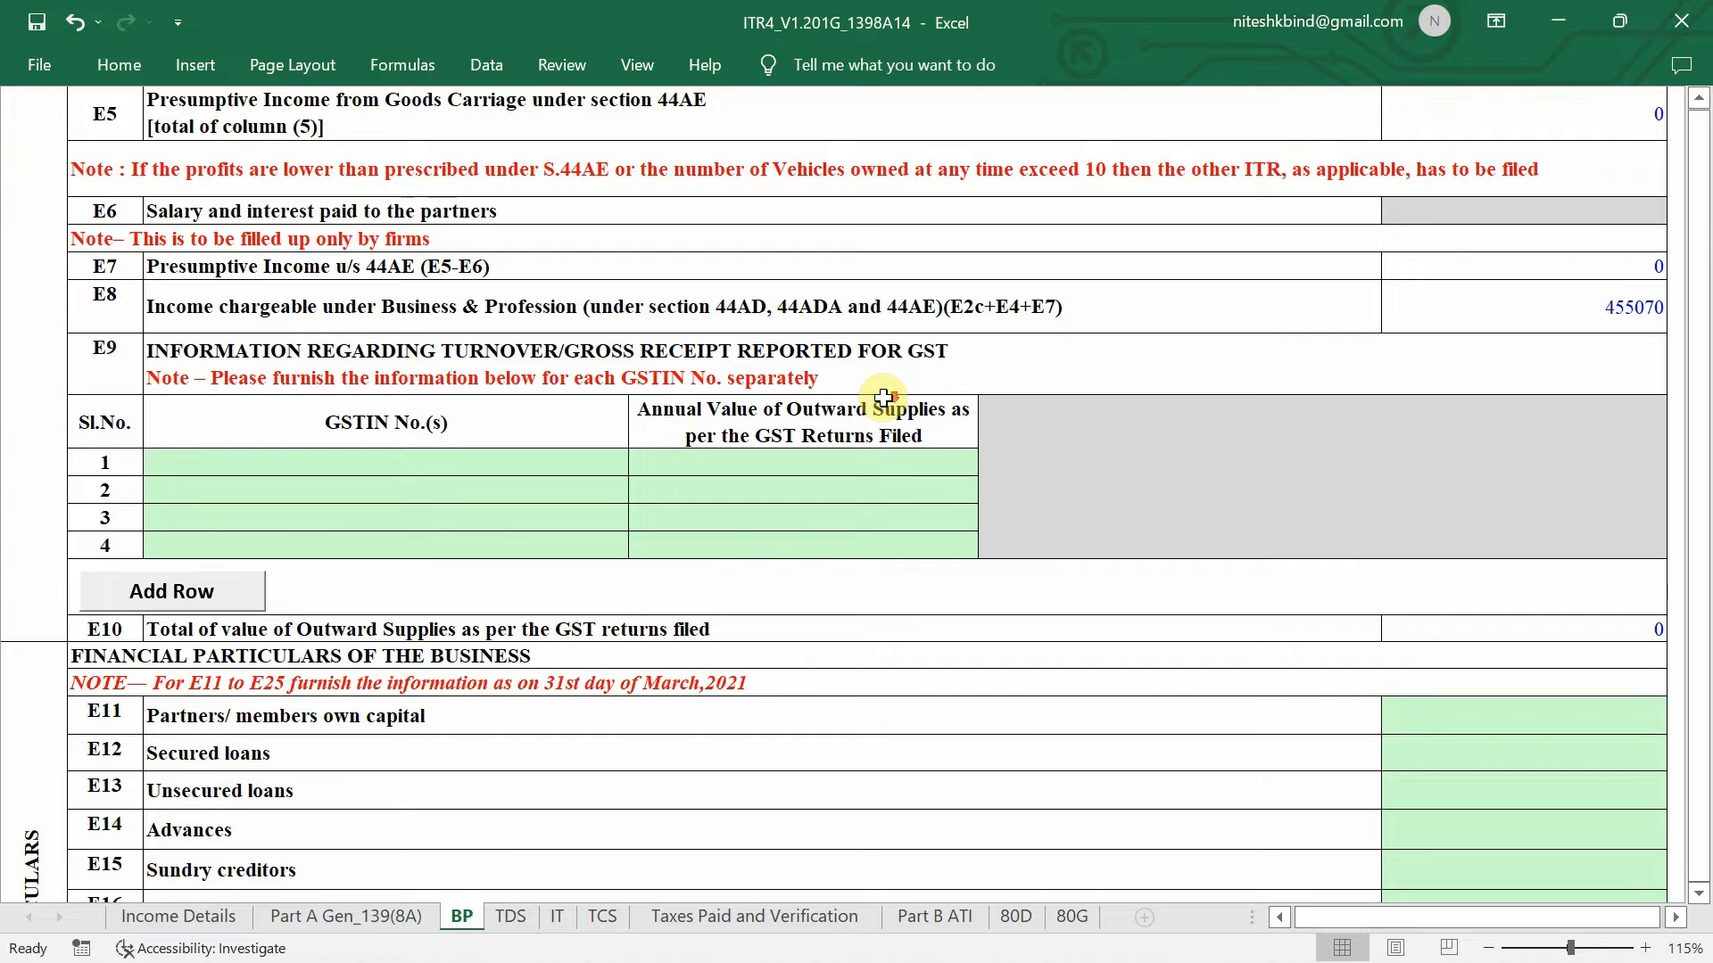
pyautogui.scroll(-2, 883, 398)
pyautogui.scroll(15, 883, 398)
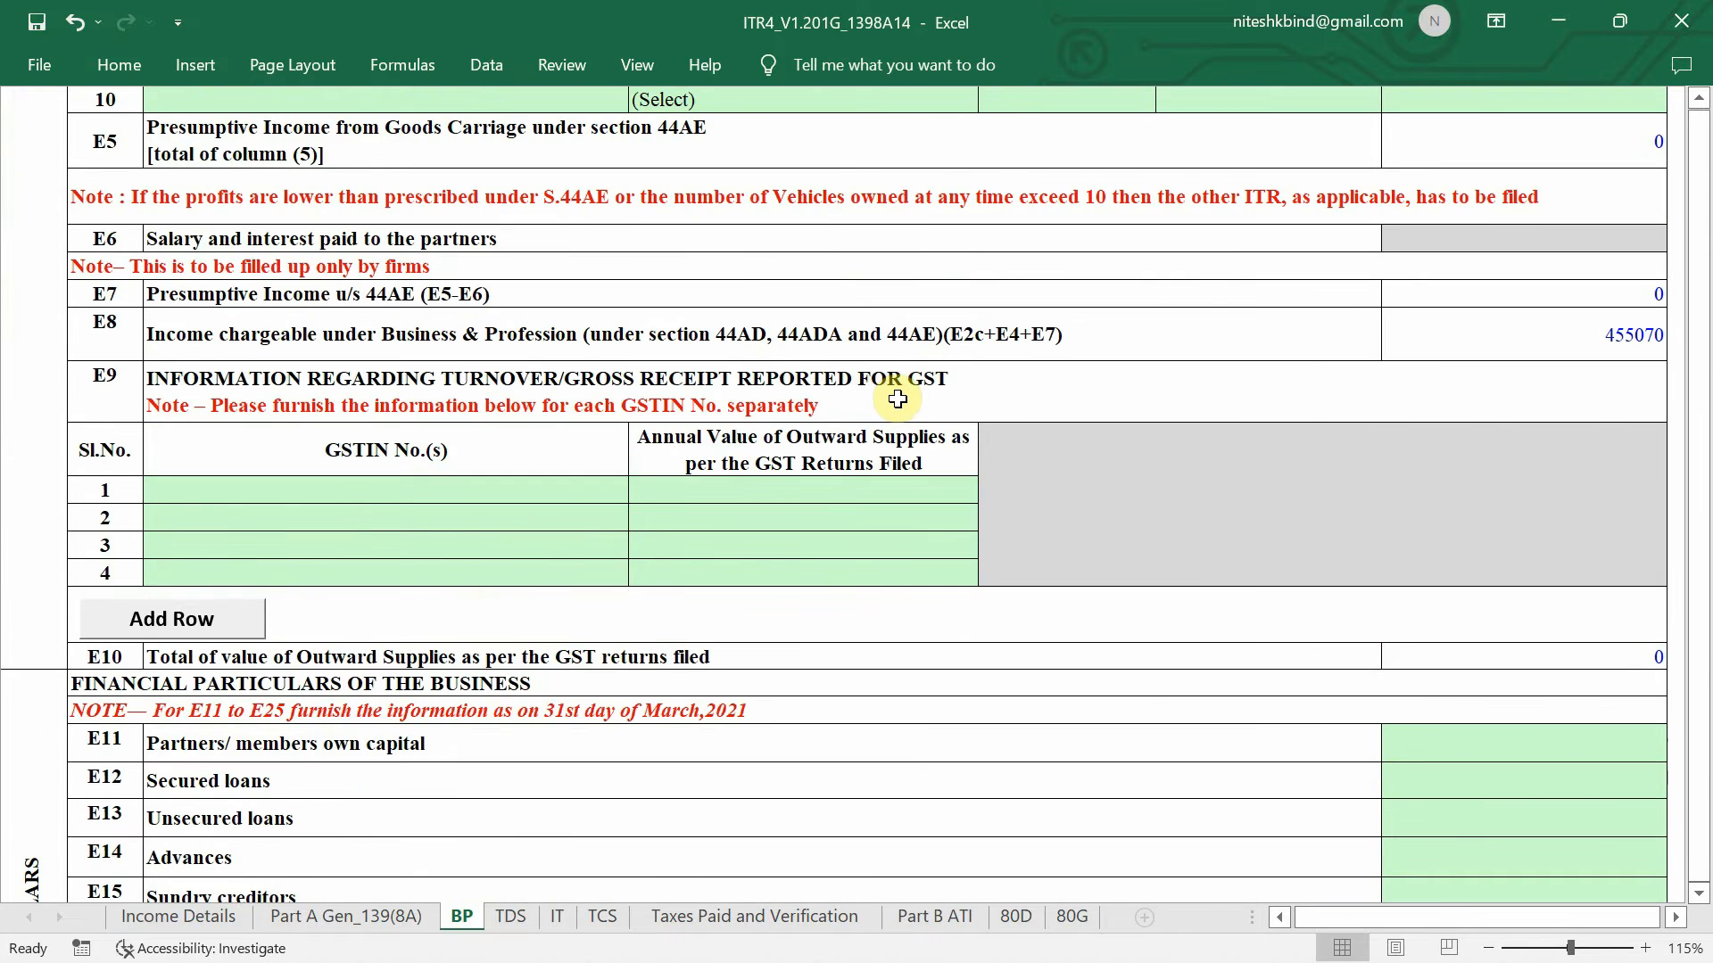
pyautogui.scroll(1, 1205, 286)
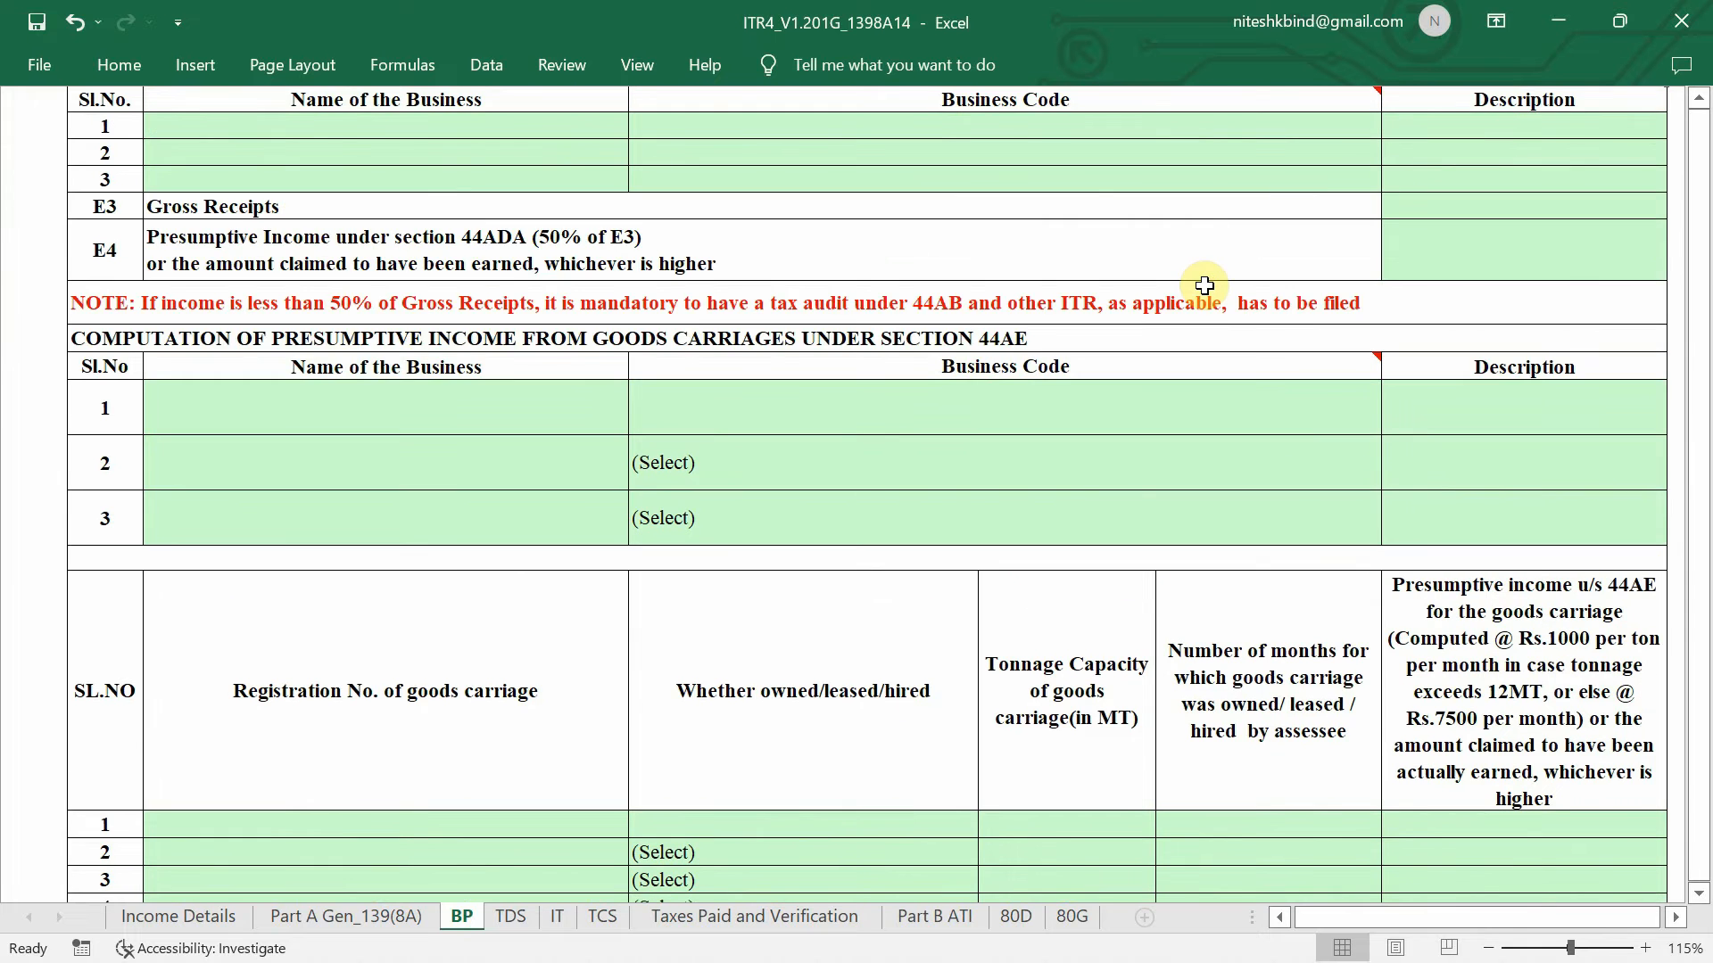
pyautogui.scroll(-12, 1205, 286)
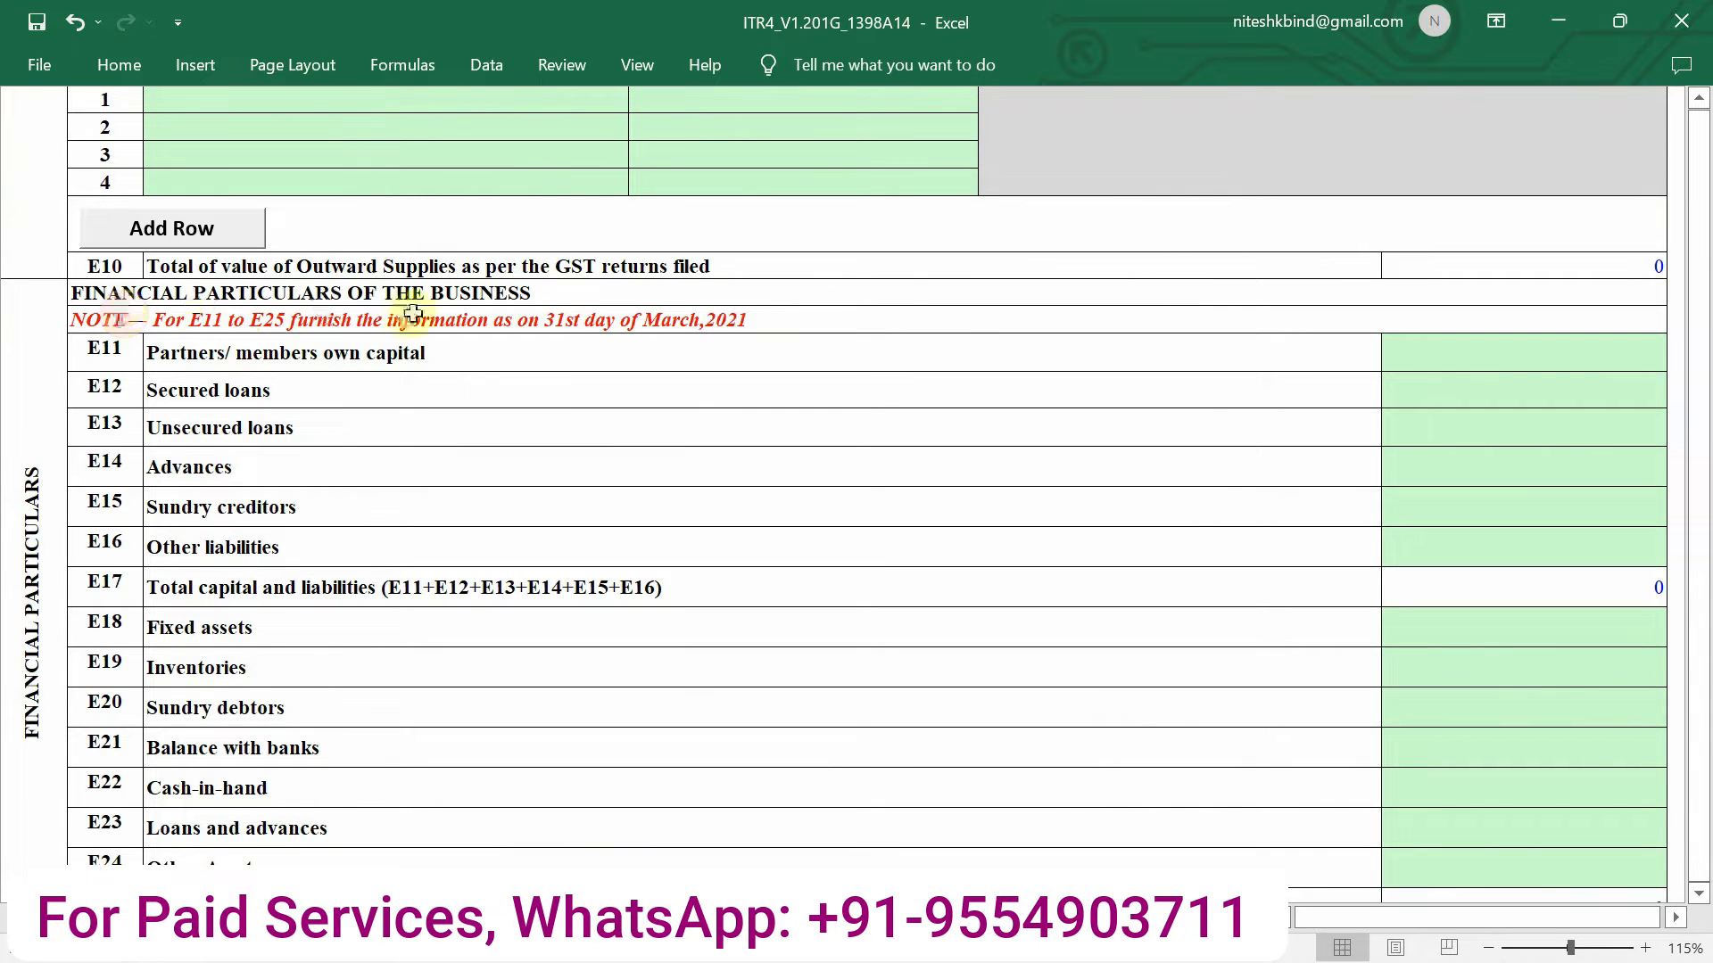
pyautogui.scroll(-1, 593, 317)
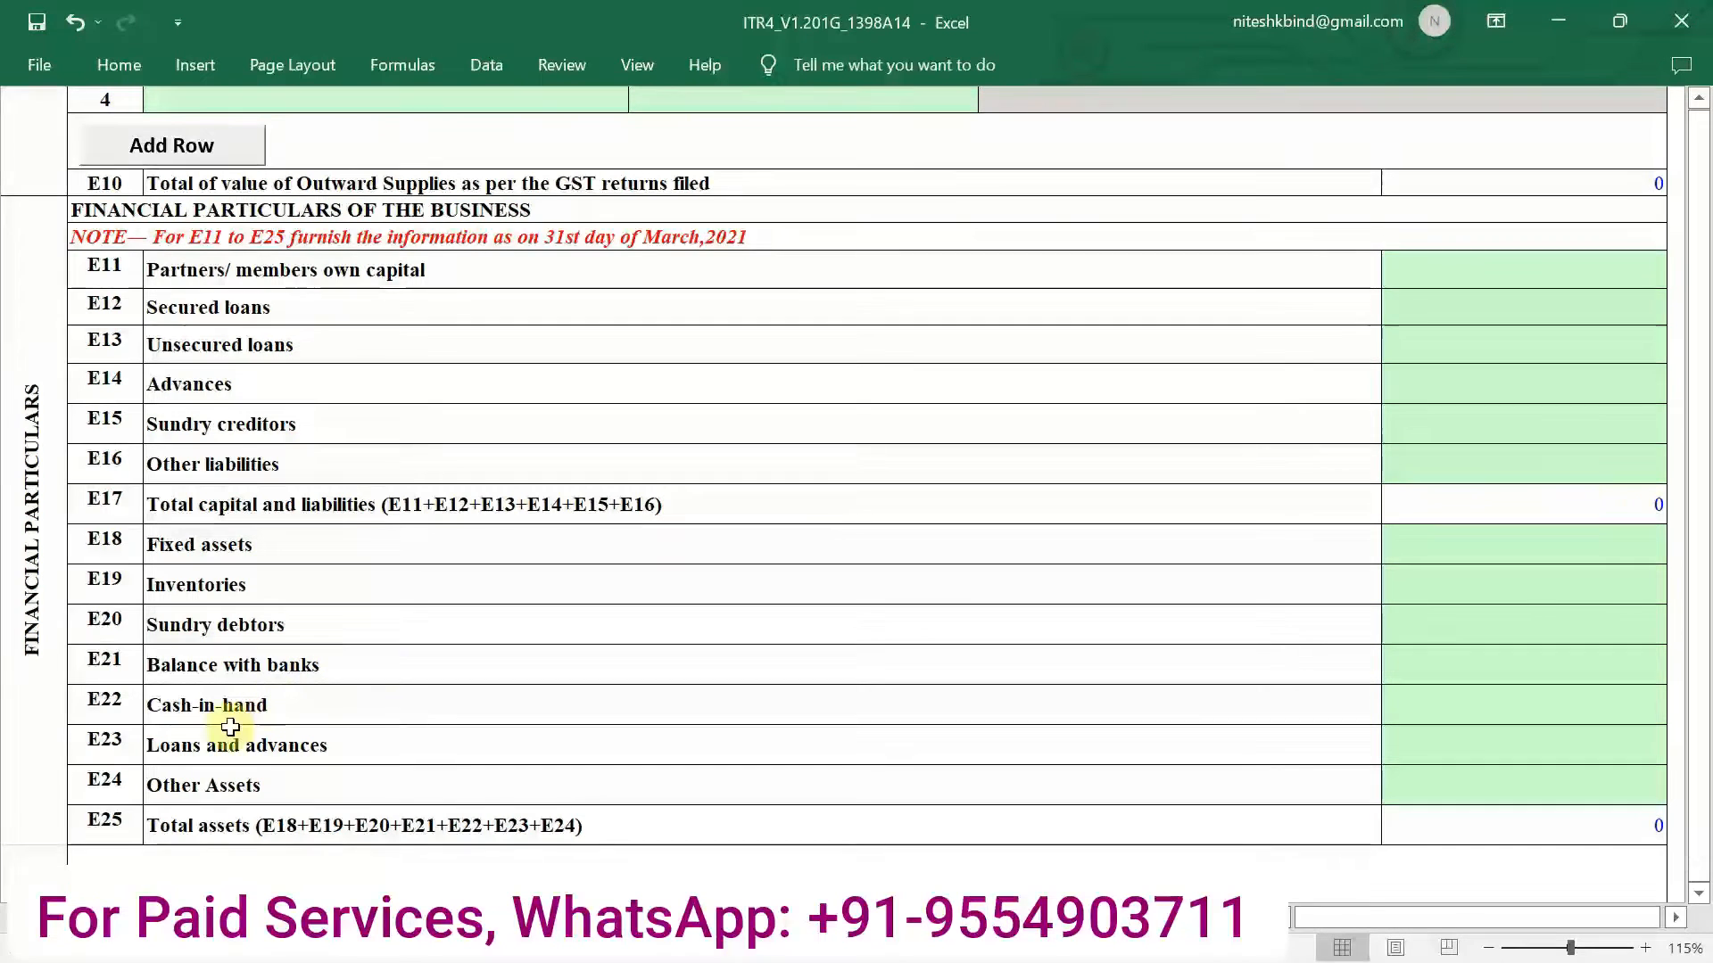
pyautogui.doubleClick(1464, 710)
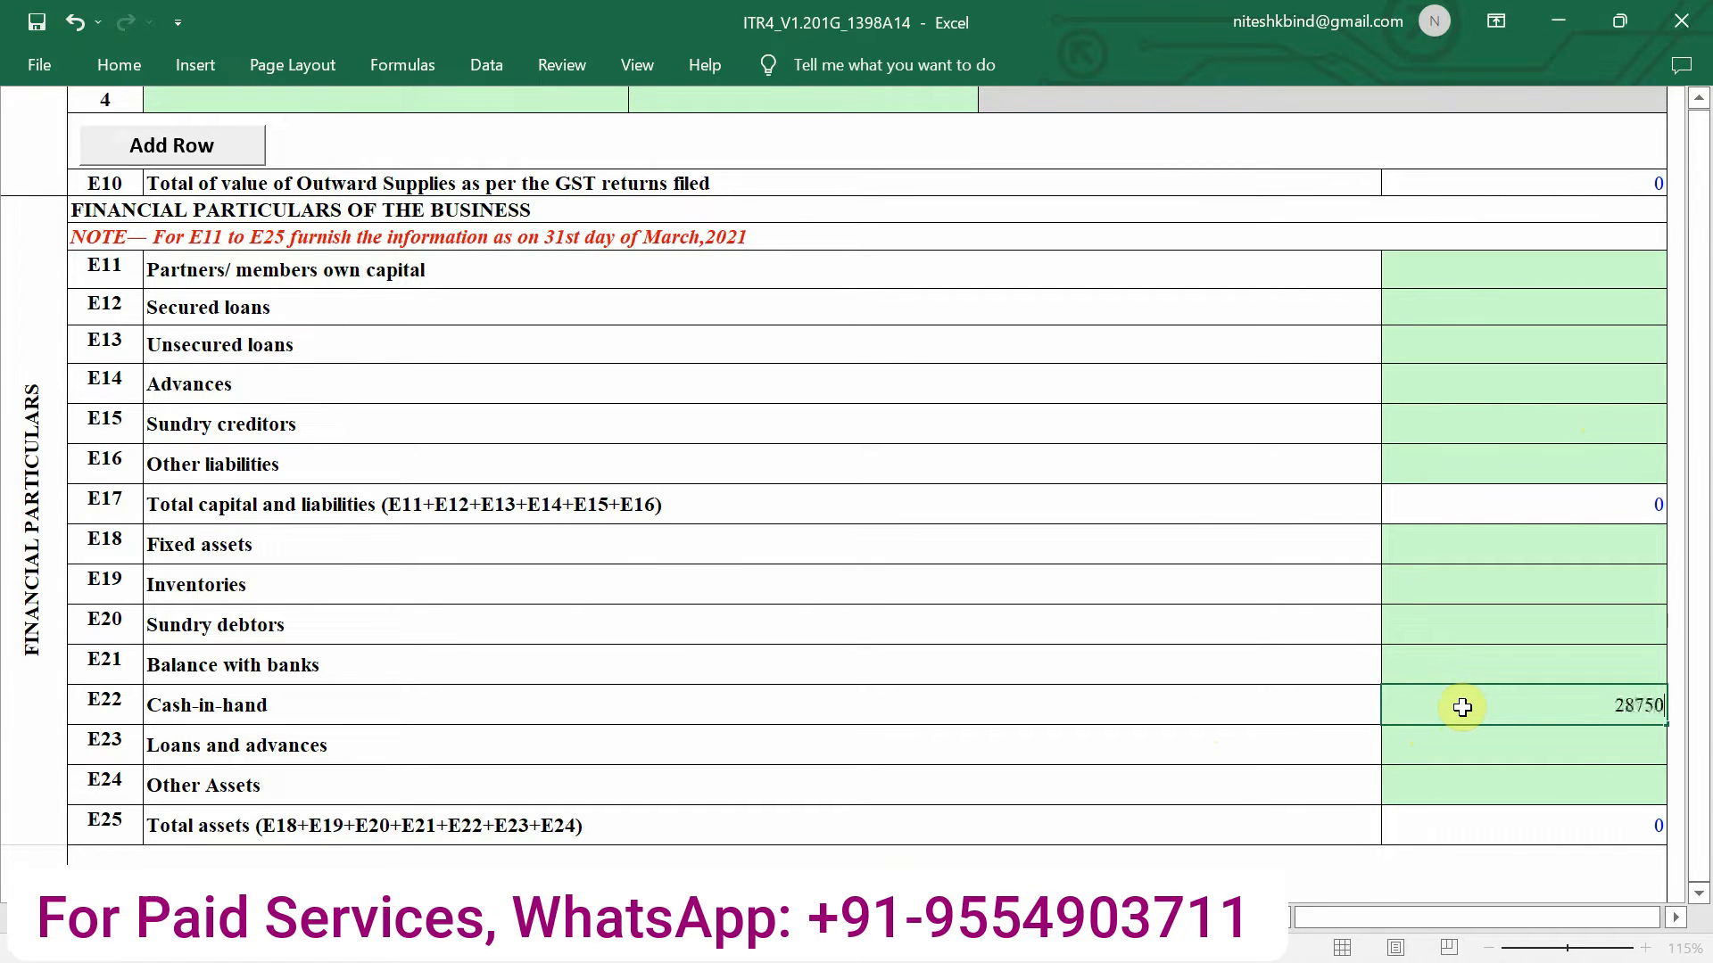
pyautogui.doubleClick(1626, 266)
pyautogui.write('0')
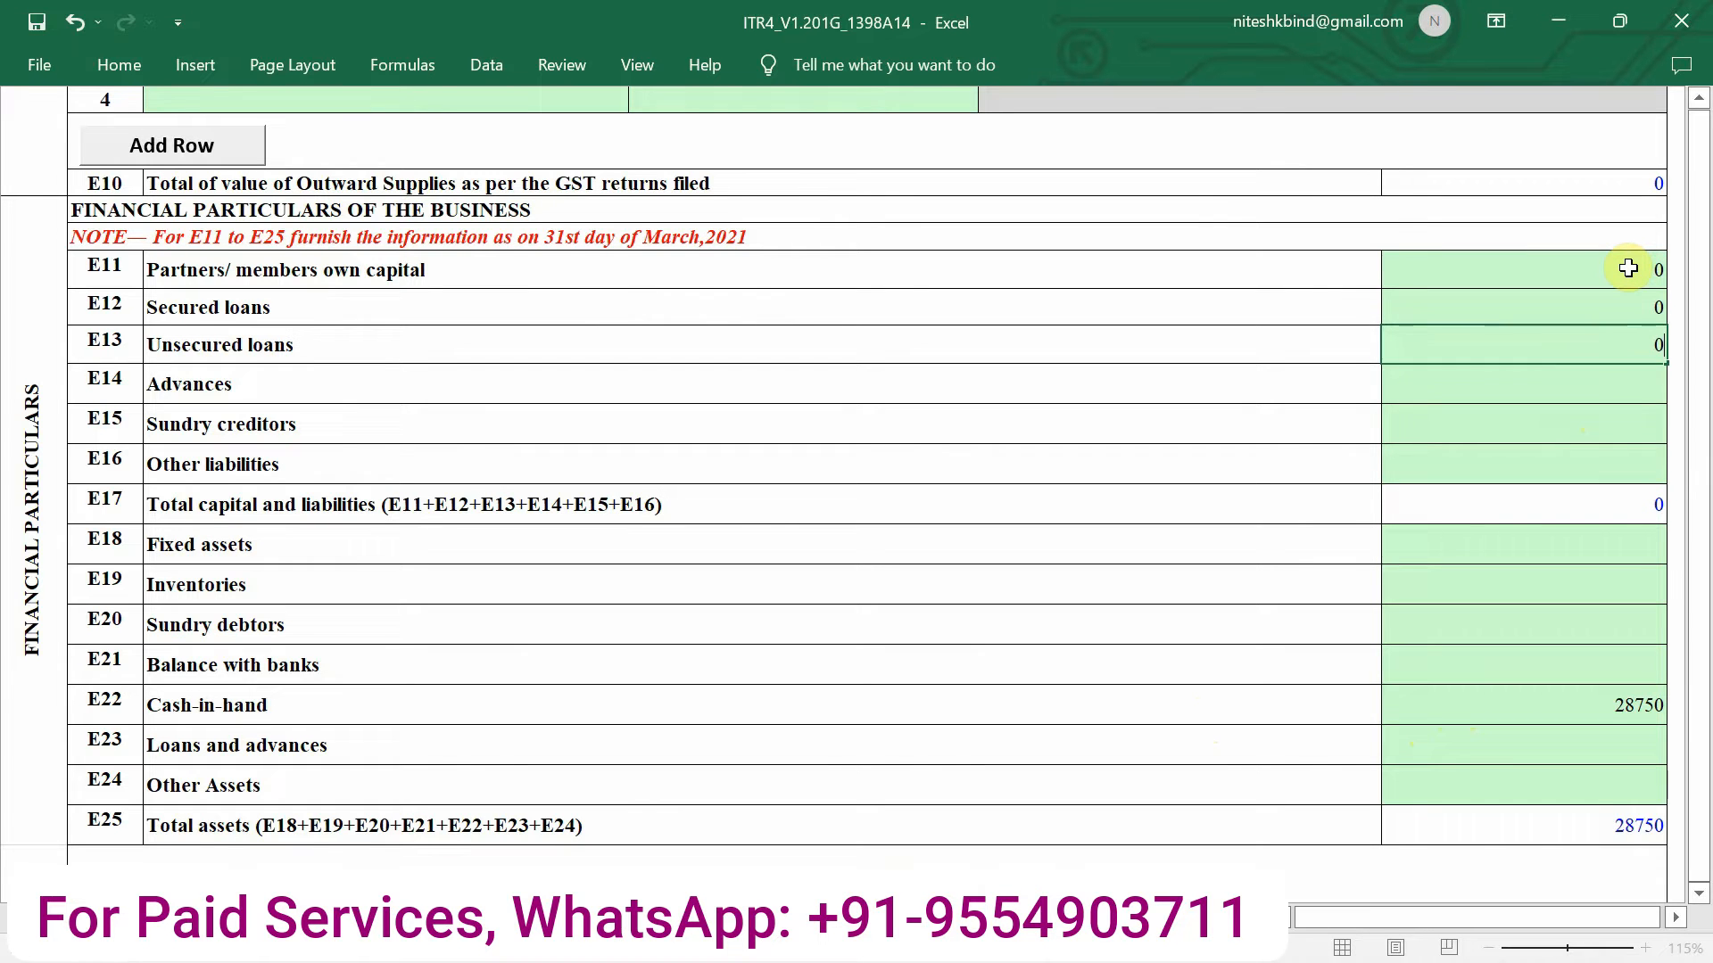
pyautogui.write(' 0 0 0 0 0 0 0 0 0')
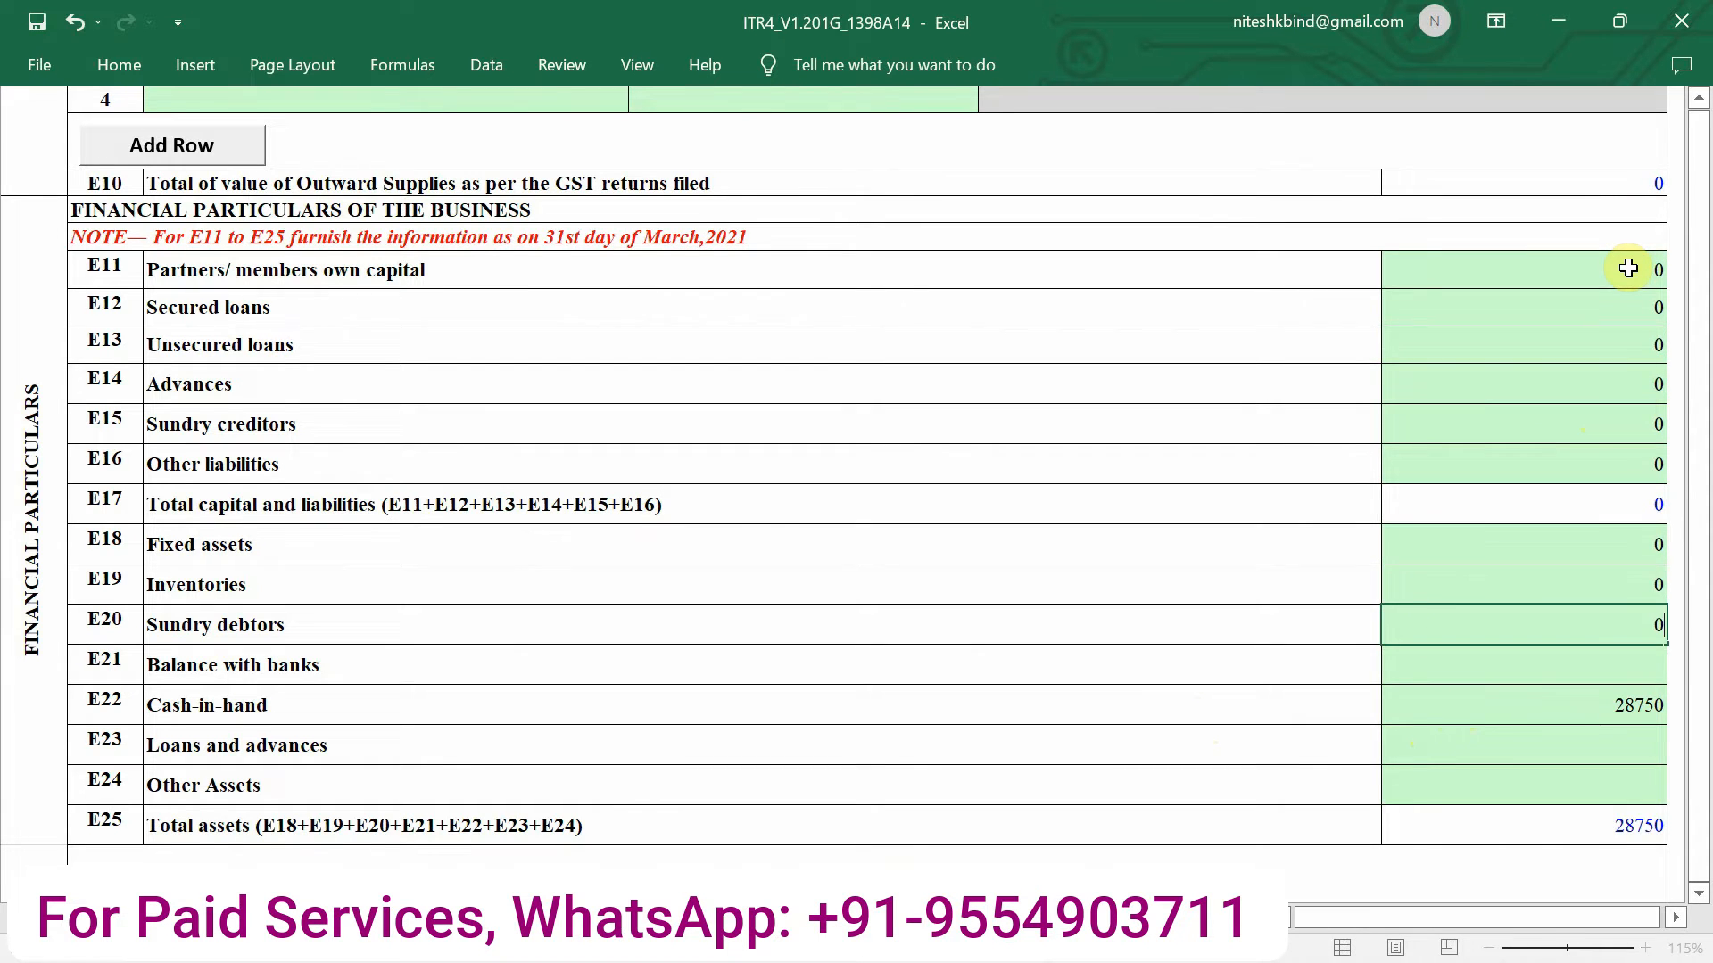
pyautogui.scroll(10, 1628, 269)
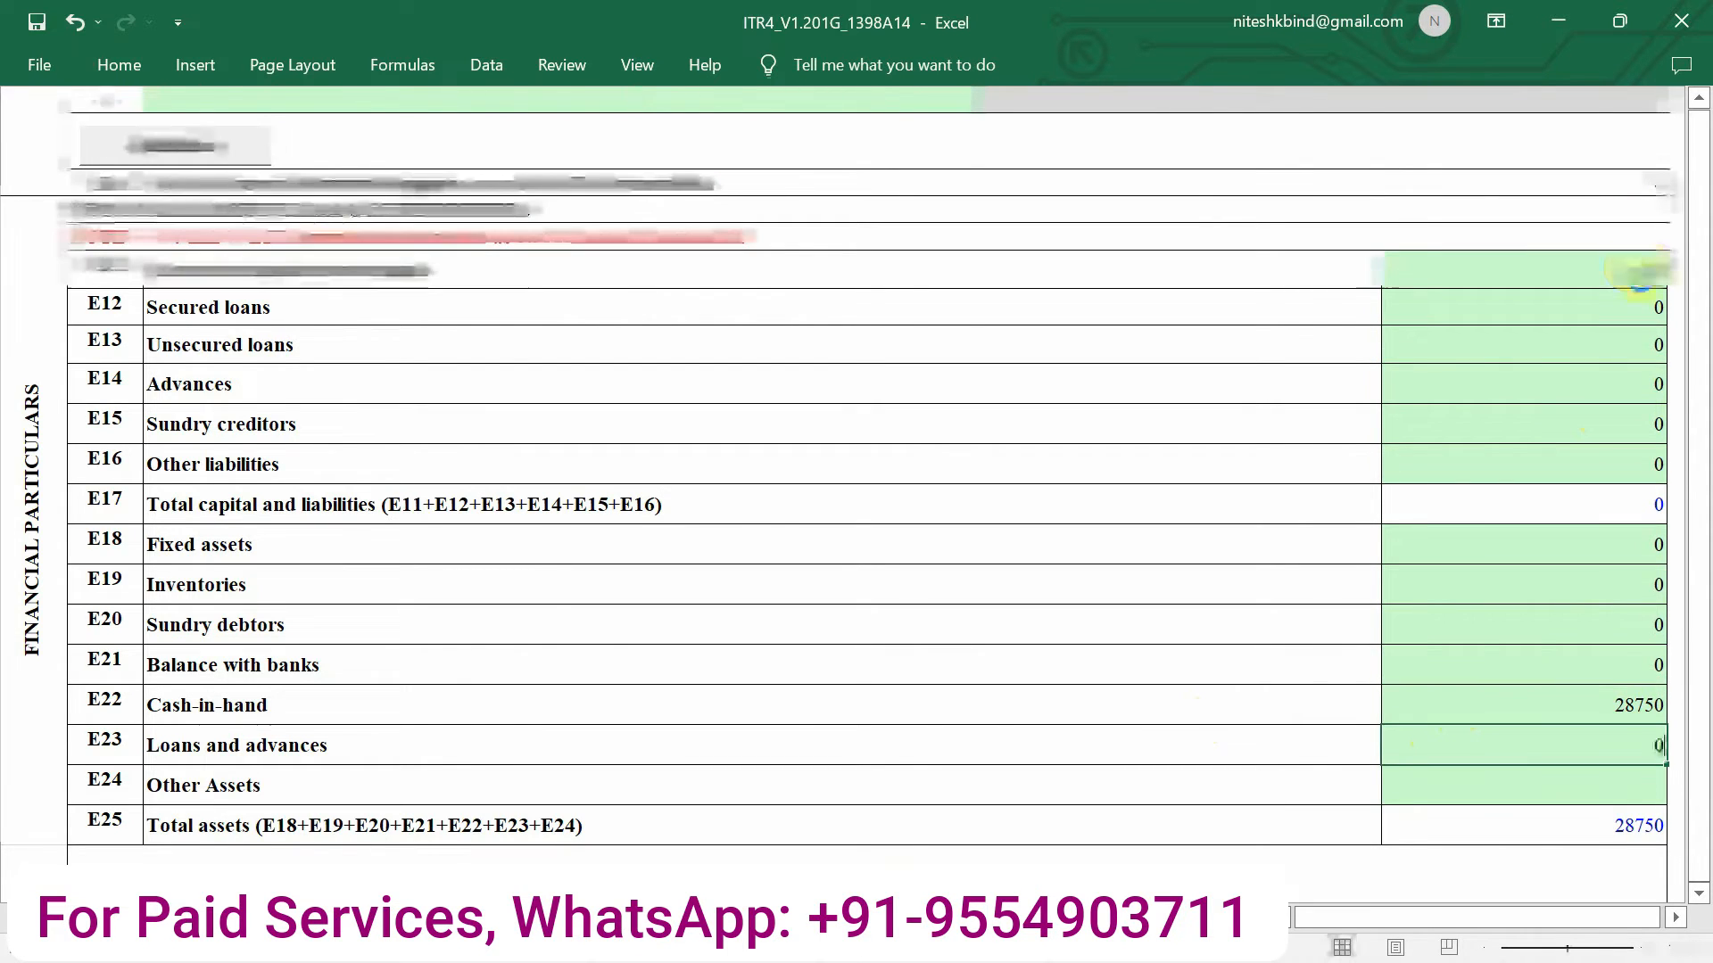
pyautogui.scroll(-15, 1619, 464)
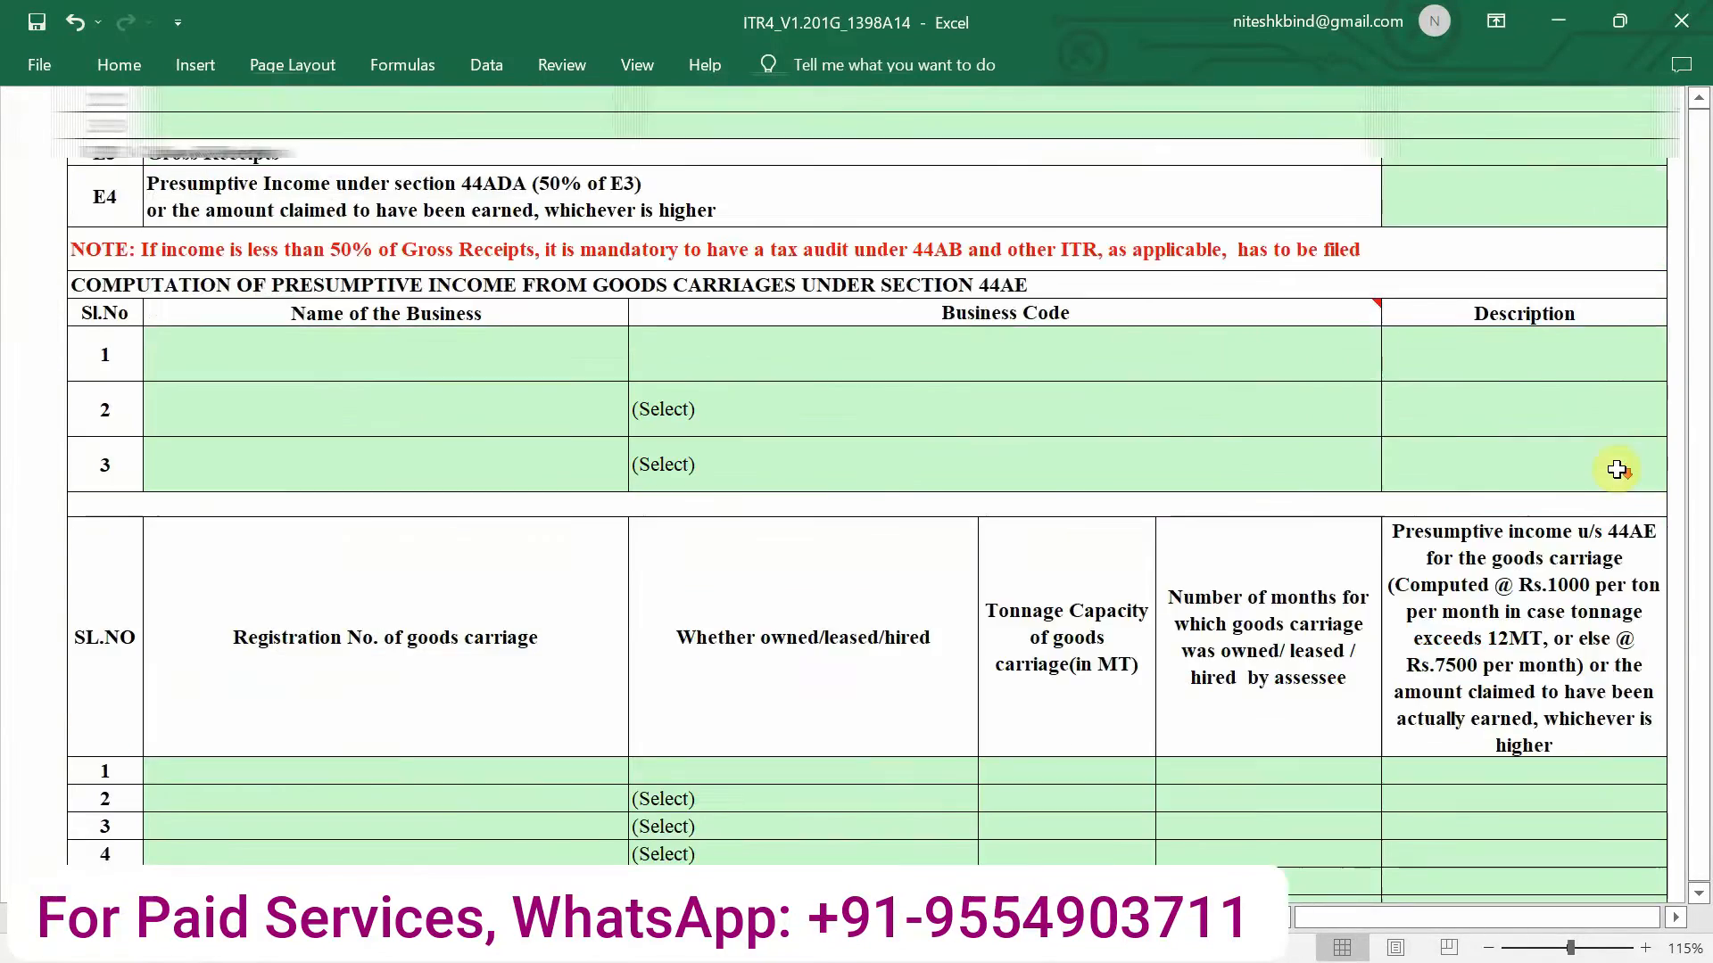
pyautogui.scroll(5, 1619, 463)
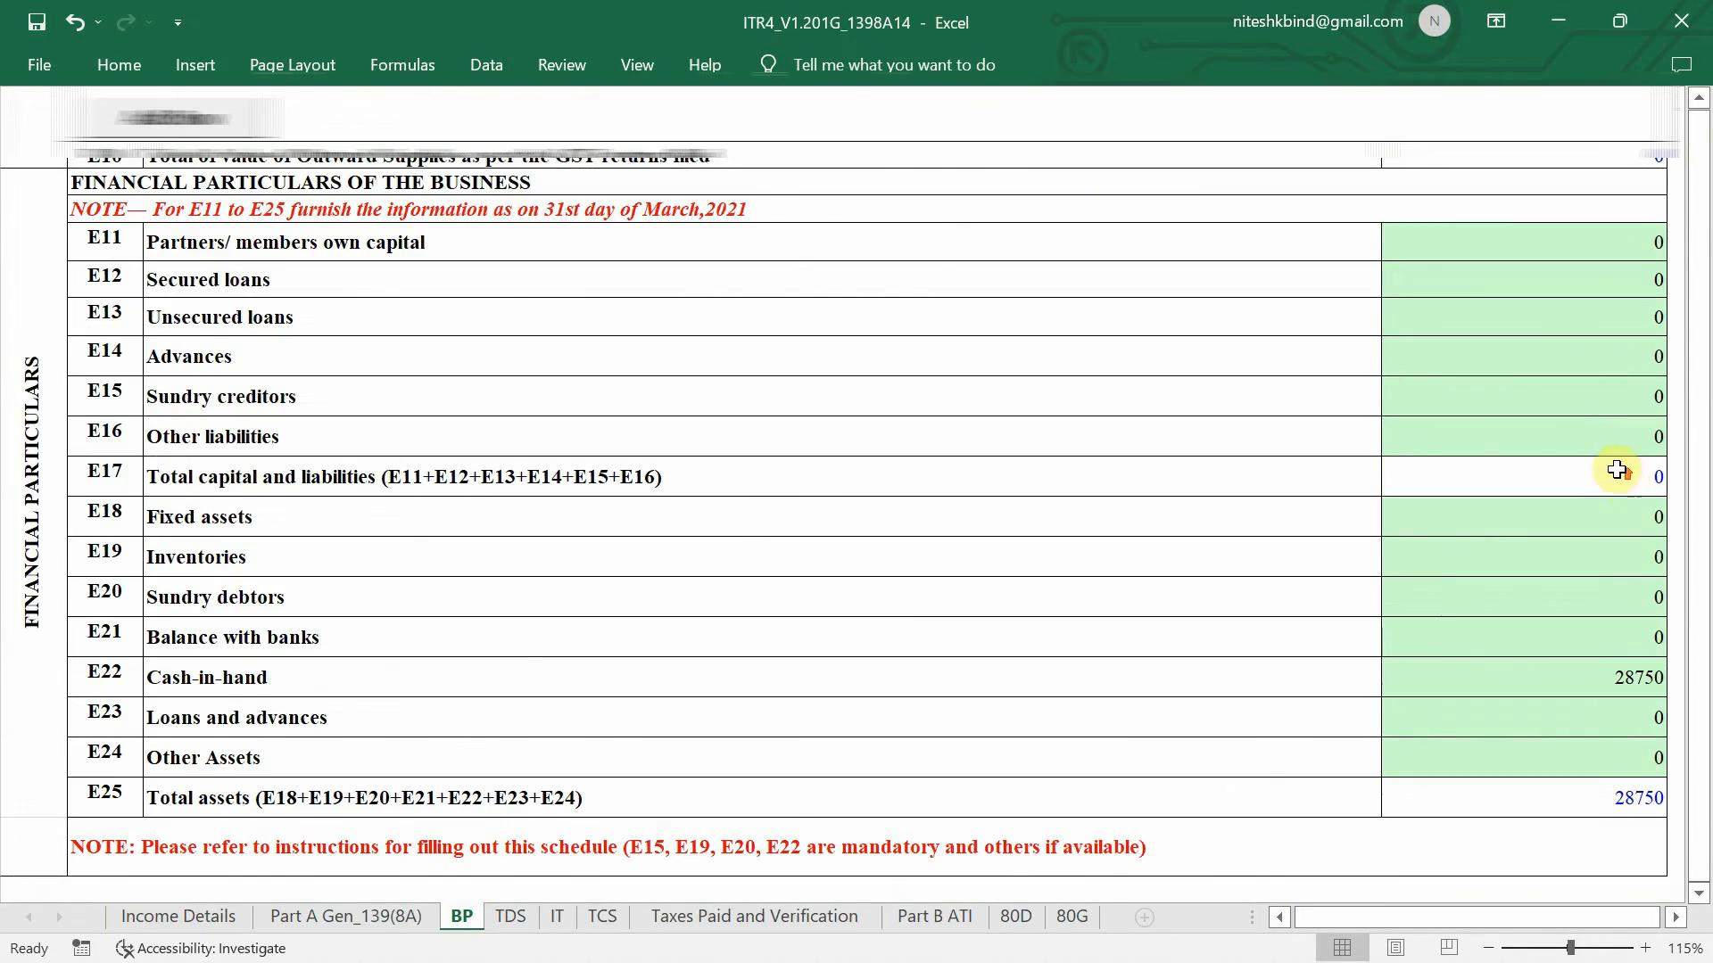
pyautogui.scroll(10, 1619, 464)
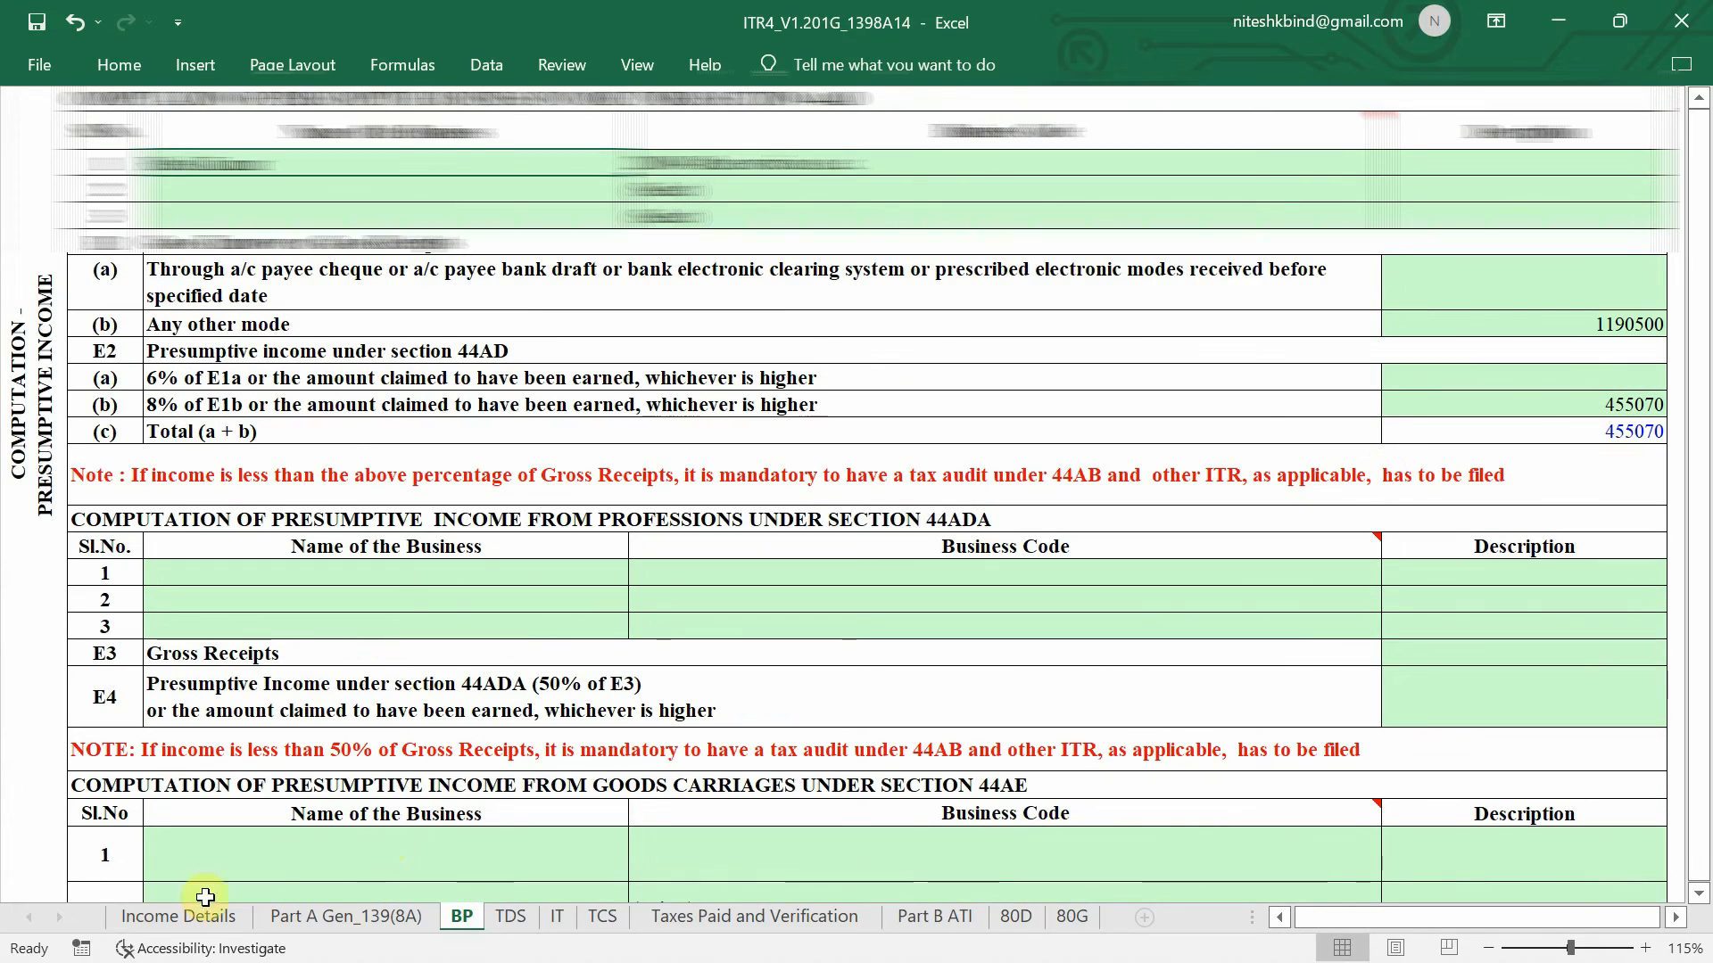
# - Return to Income Details and scroll down to the Part C – Deductions rows
pyautogui.click(175, 924)
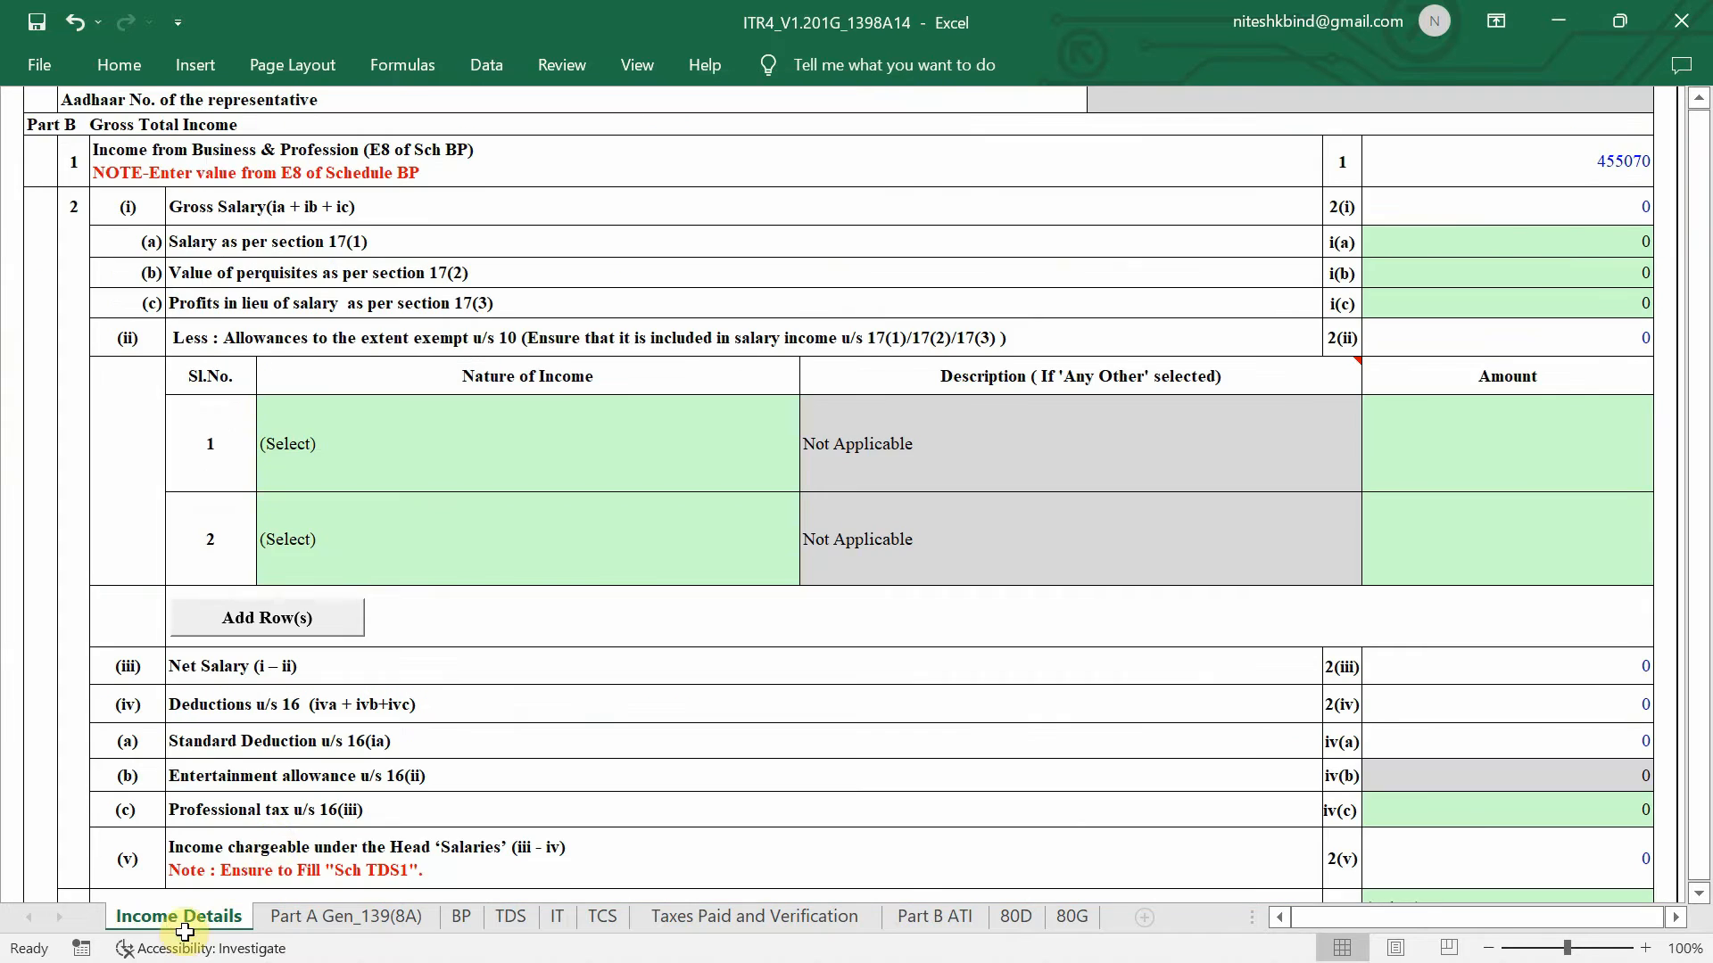
pyautogui.scroll(2, 1112, 598)
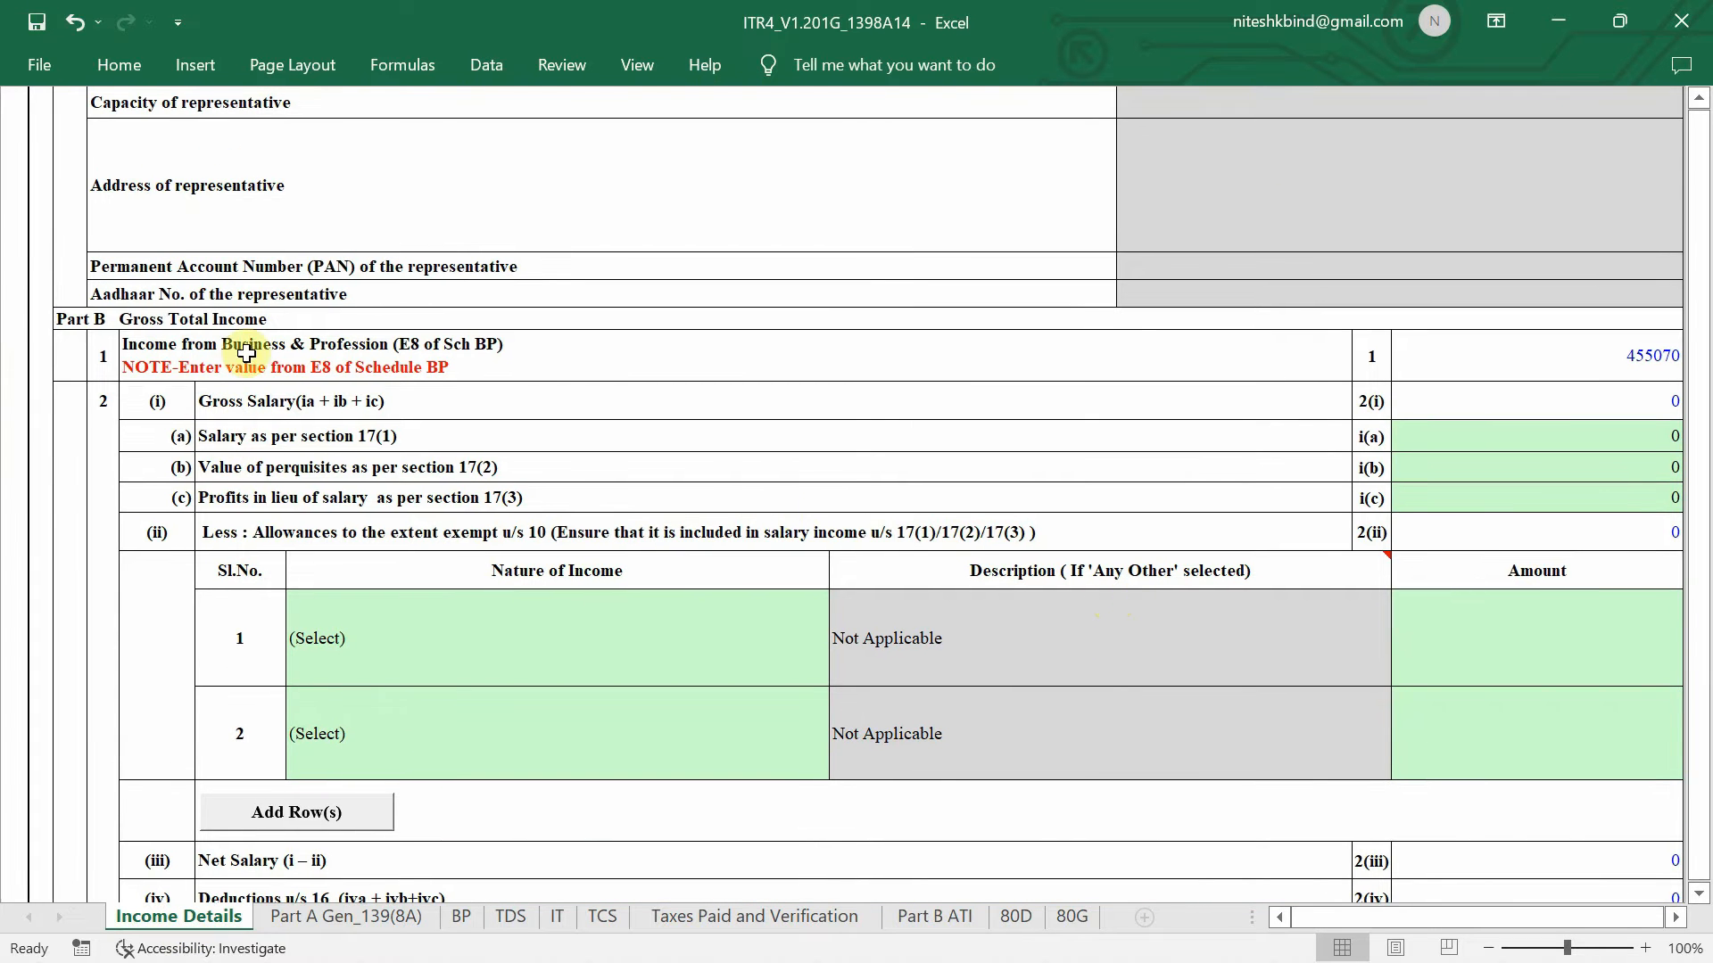
pyautogui.hscroll(1, 1472, 428)
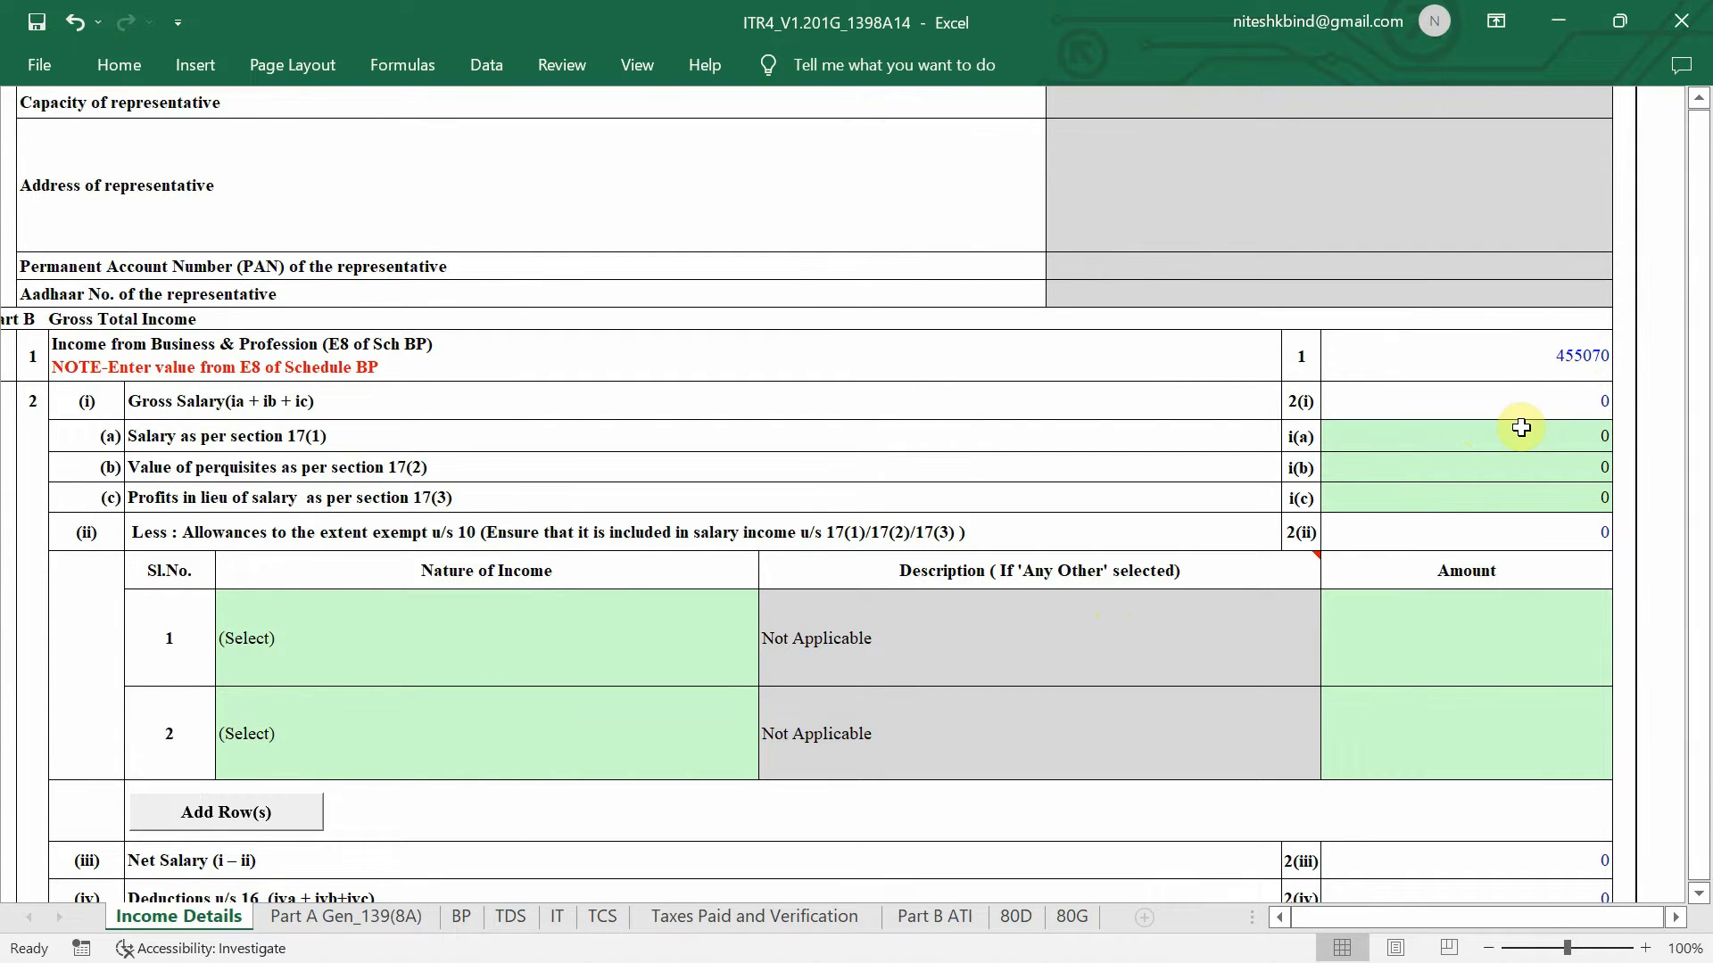
pyautogui.scroll(-2, 581, 394)
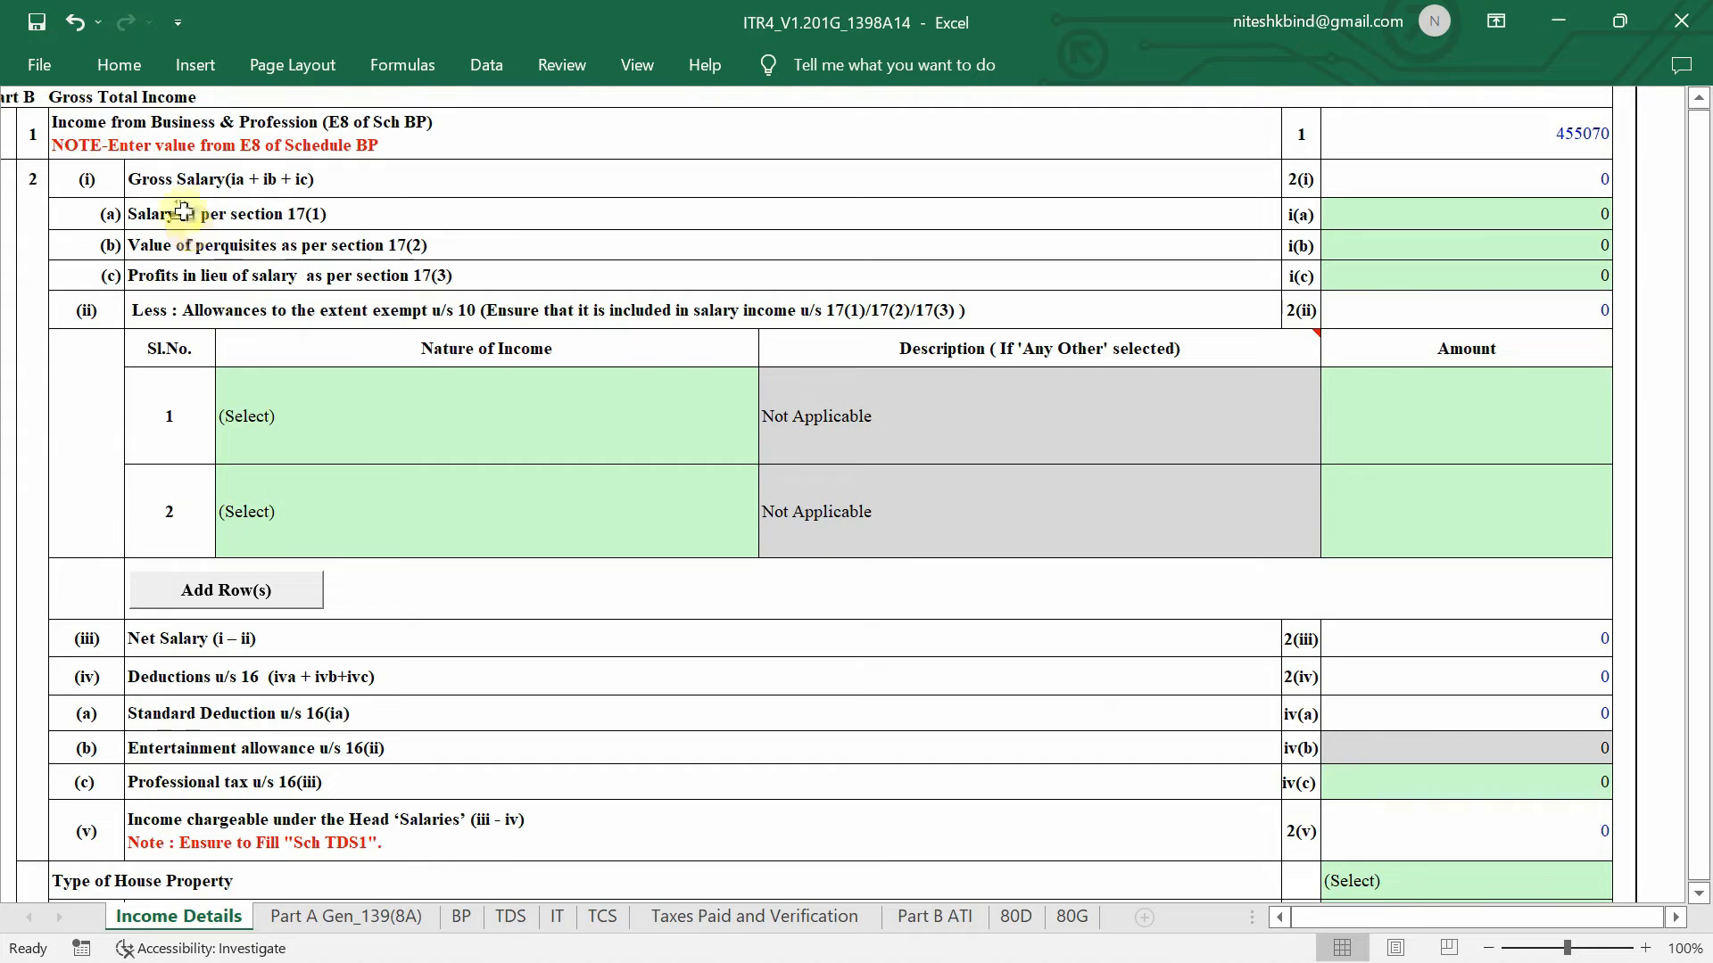
pyautogui.scroll(-2, 183, 211)
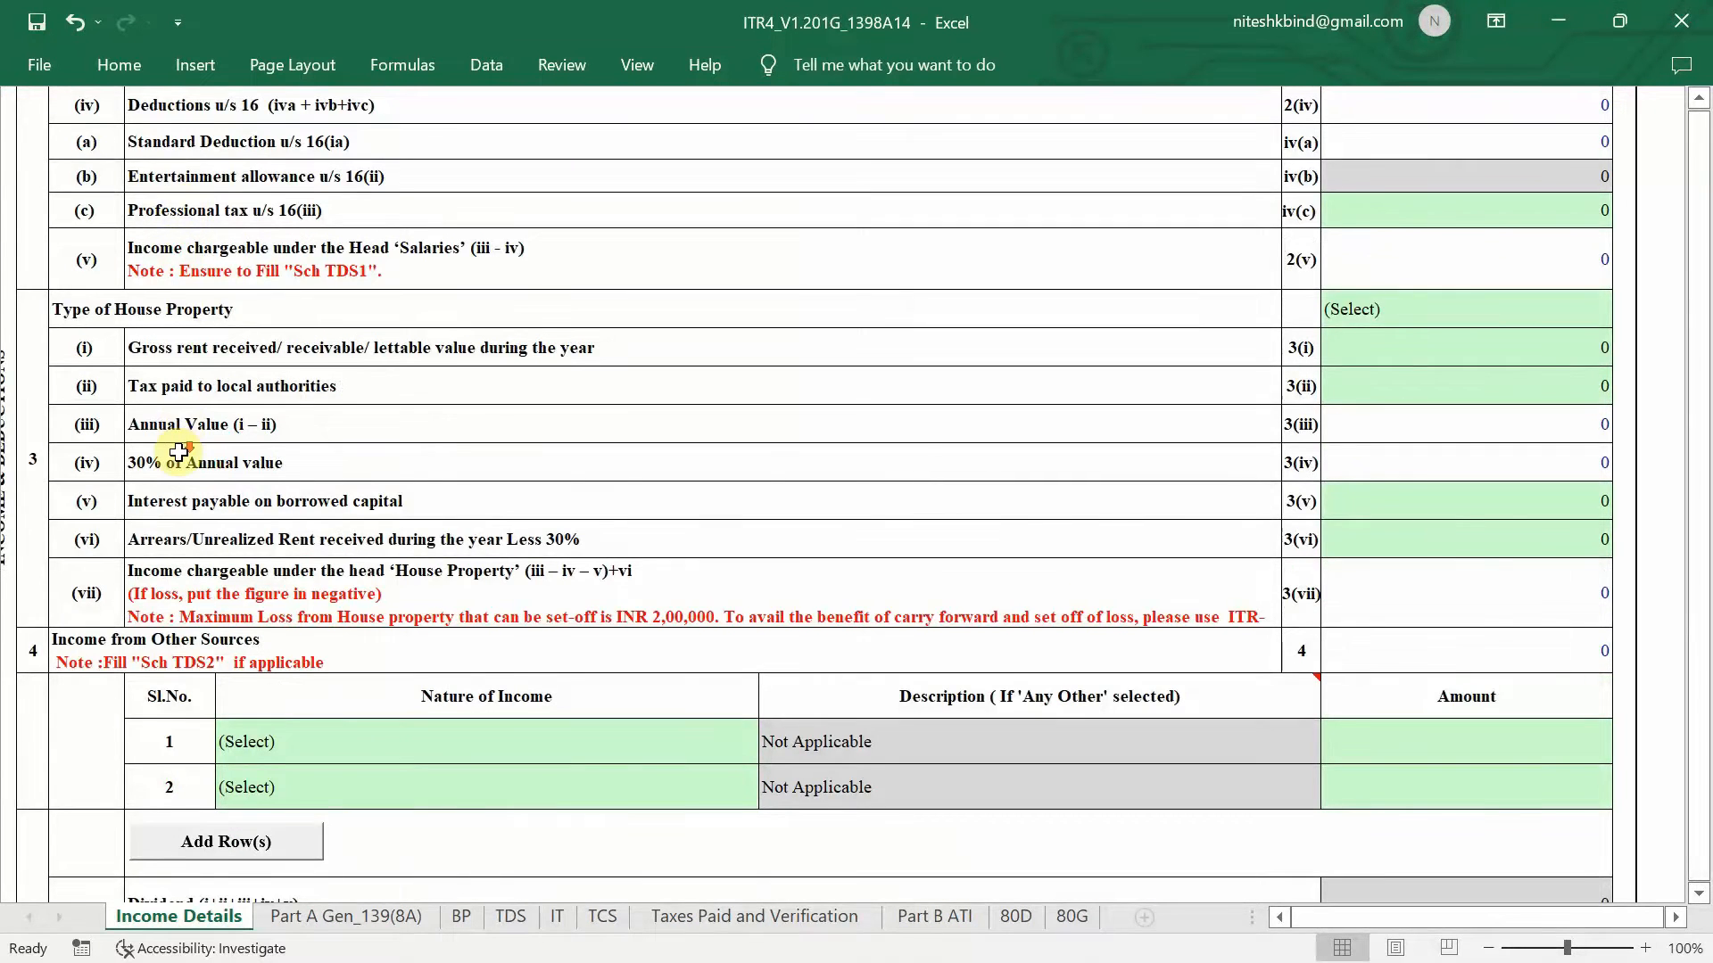
pyautogui.scroll(-2, 183, 450)
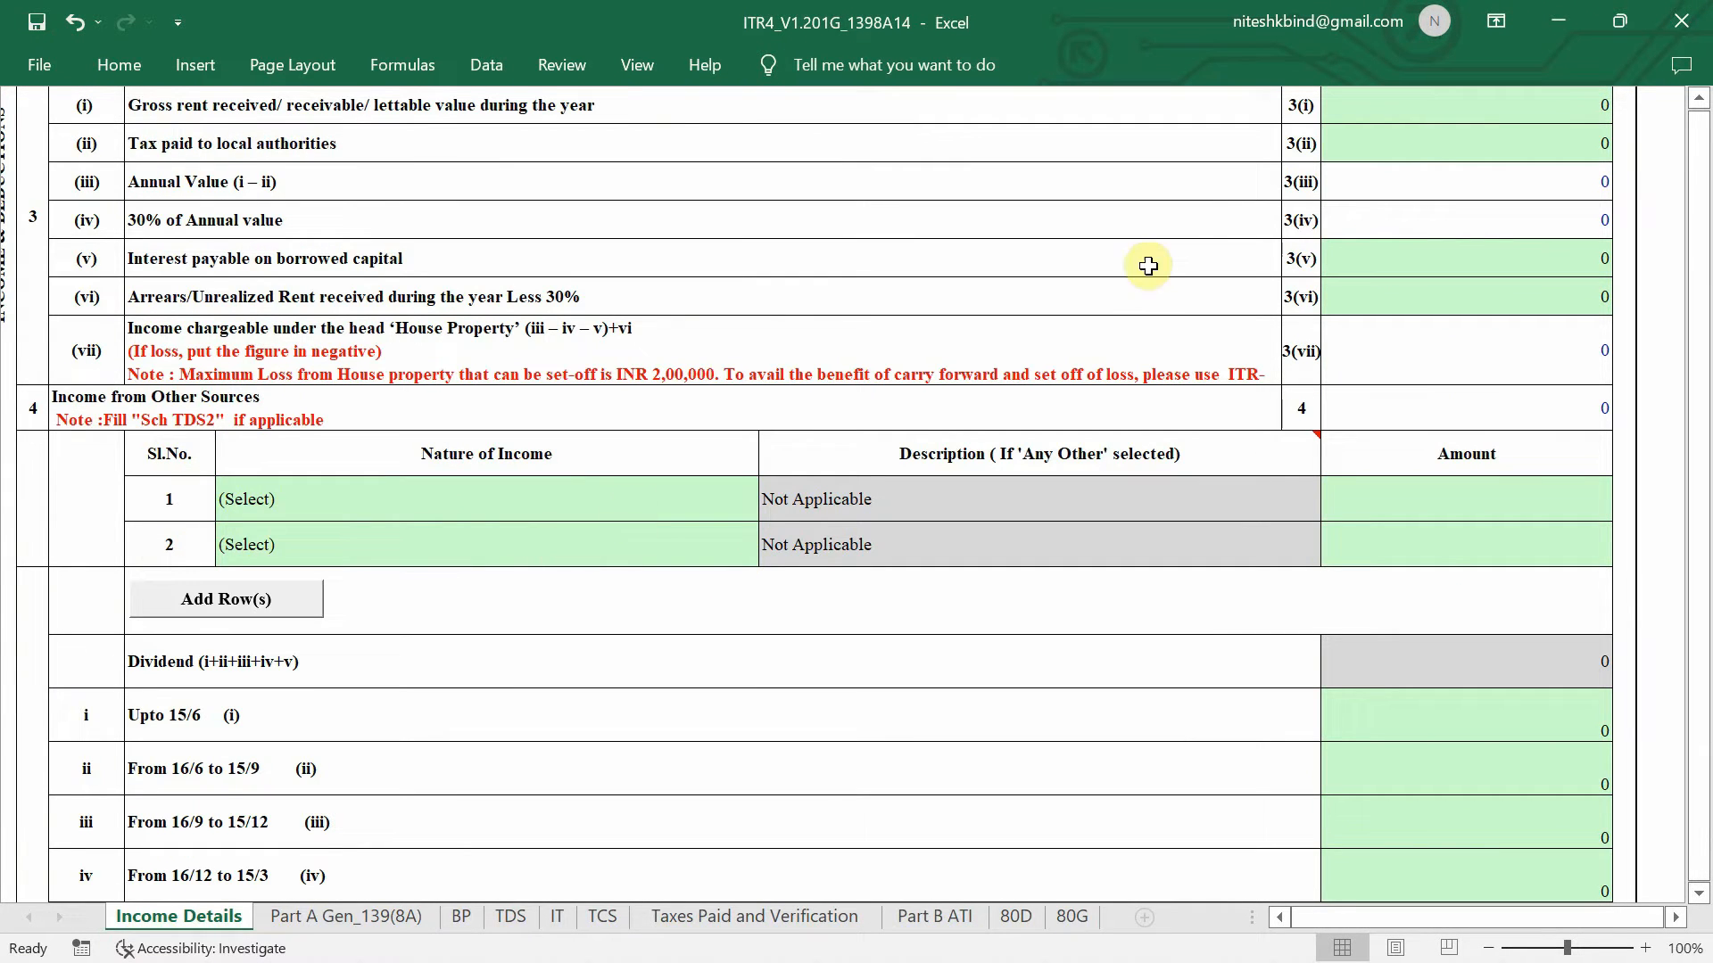
pyautogui.scroll(-1, 1485, 522)
pyautogui.scroll(-3, 1484, 522)
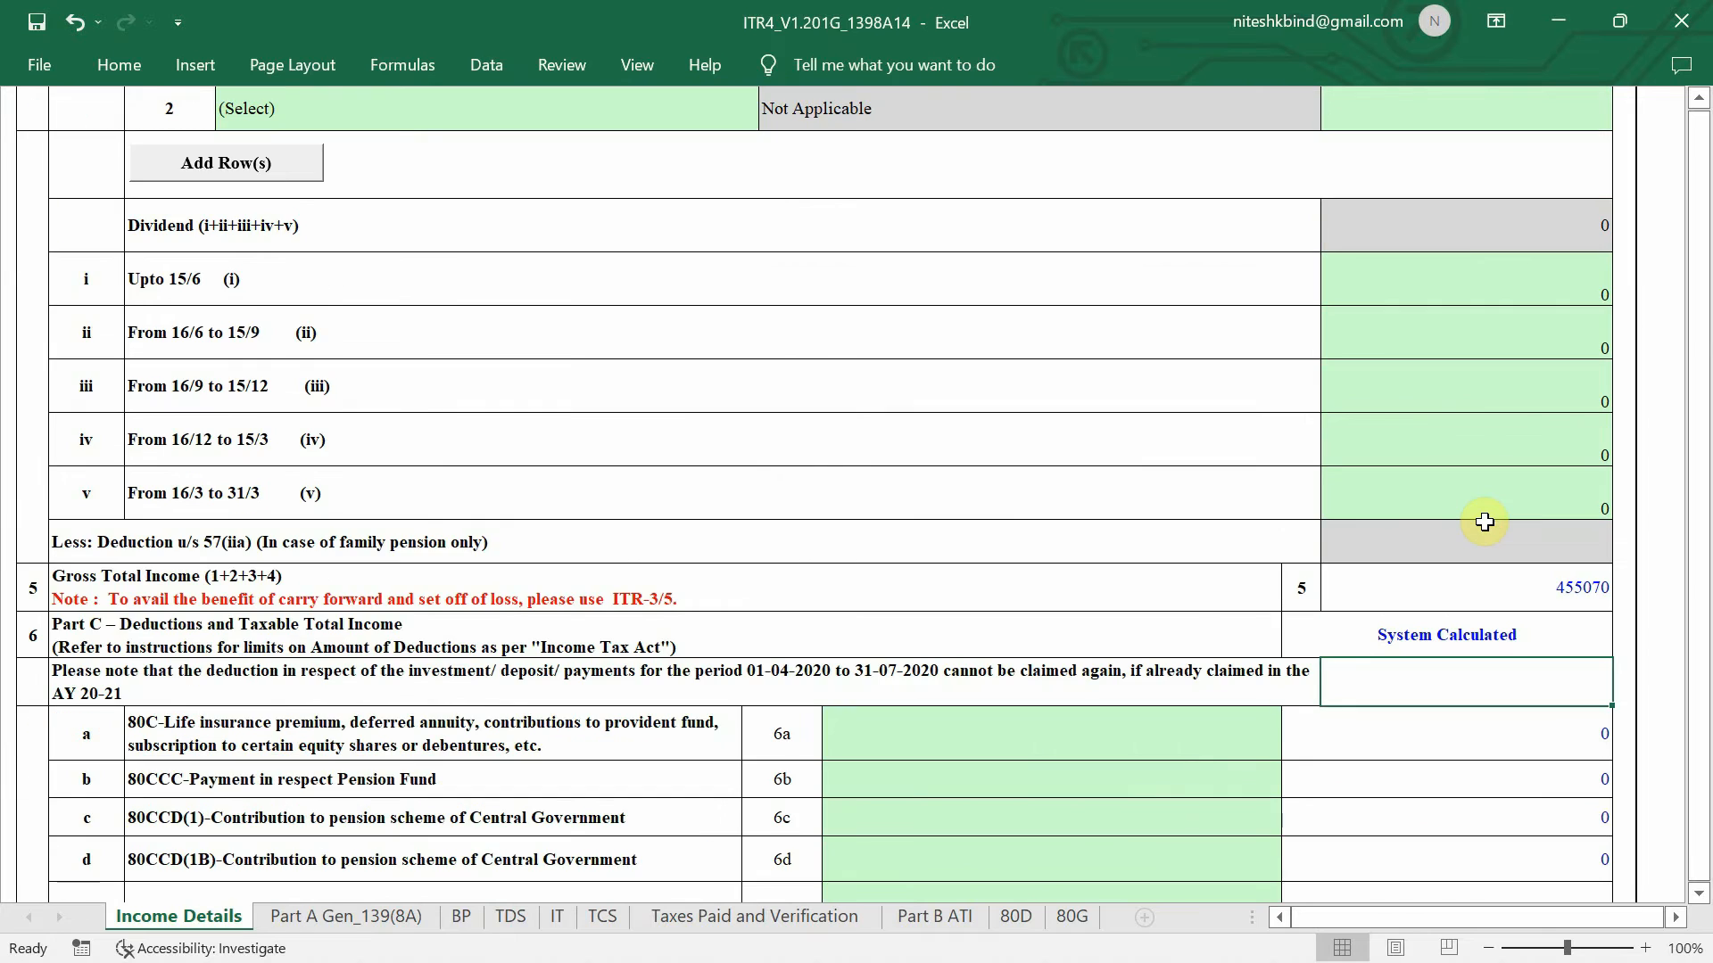
pyautogui.scroll(-3, 1484, 522)
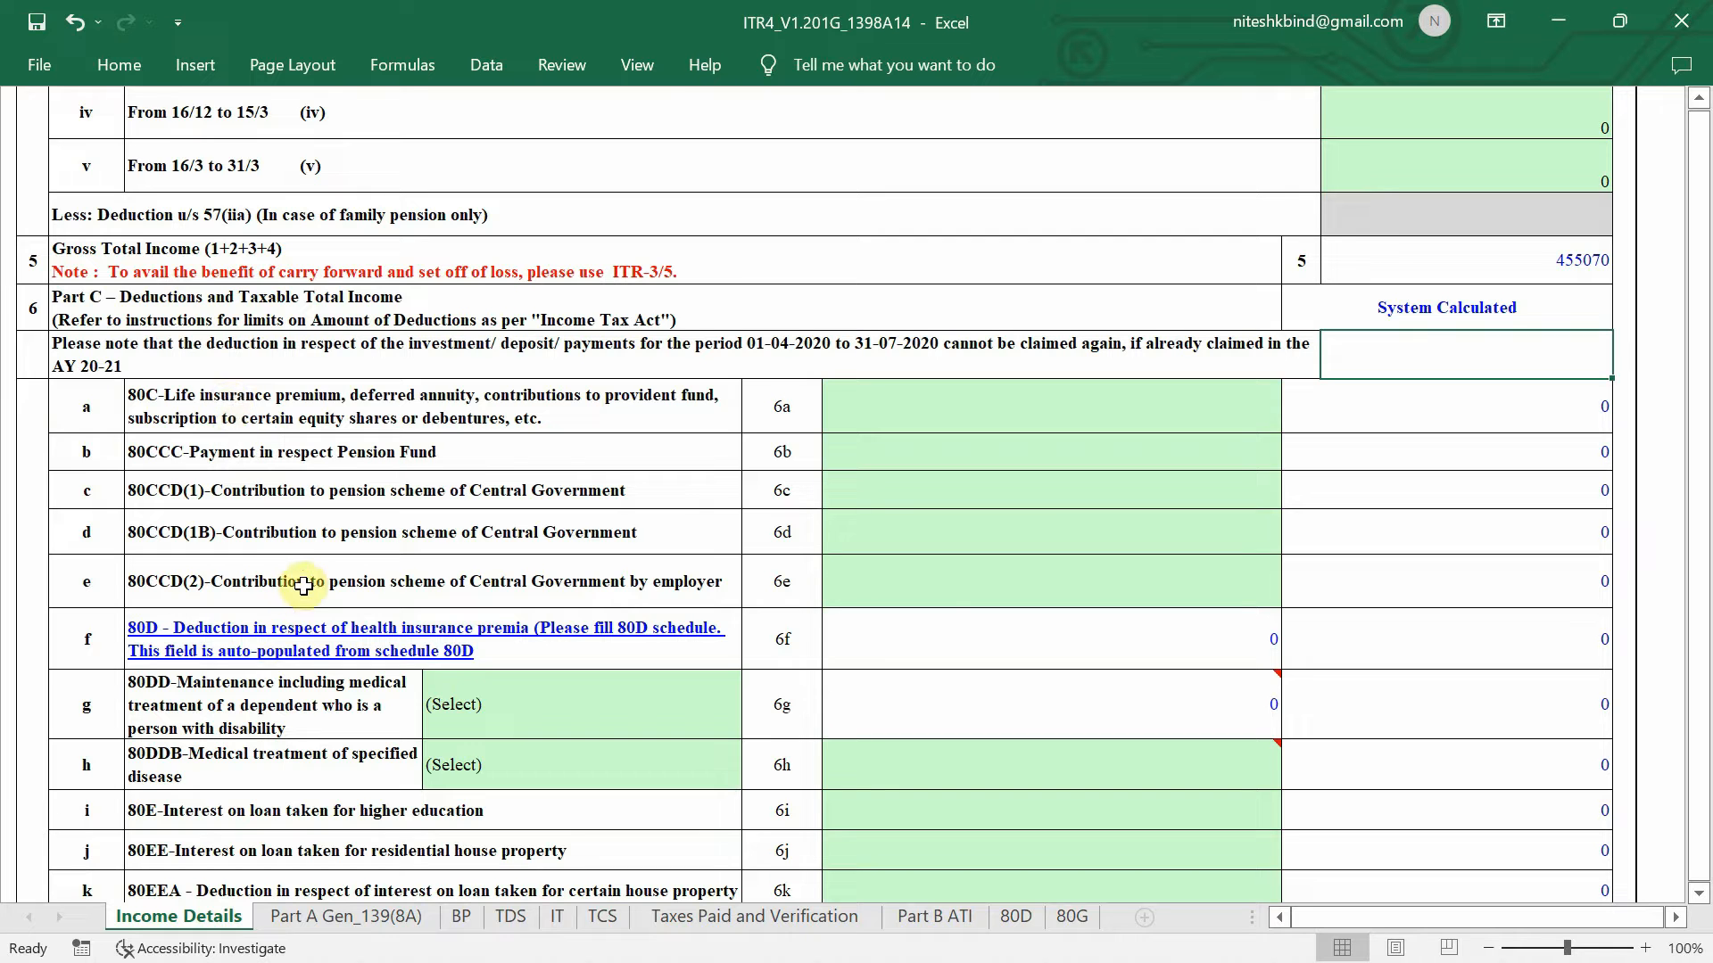
pyautogui.scroll(-5, 935, 635)
pyautogui.scroll(5, 938, 631)
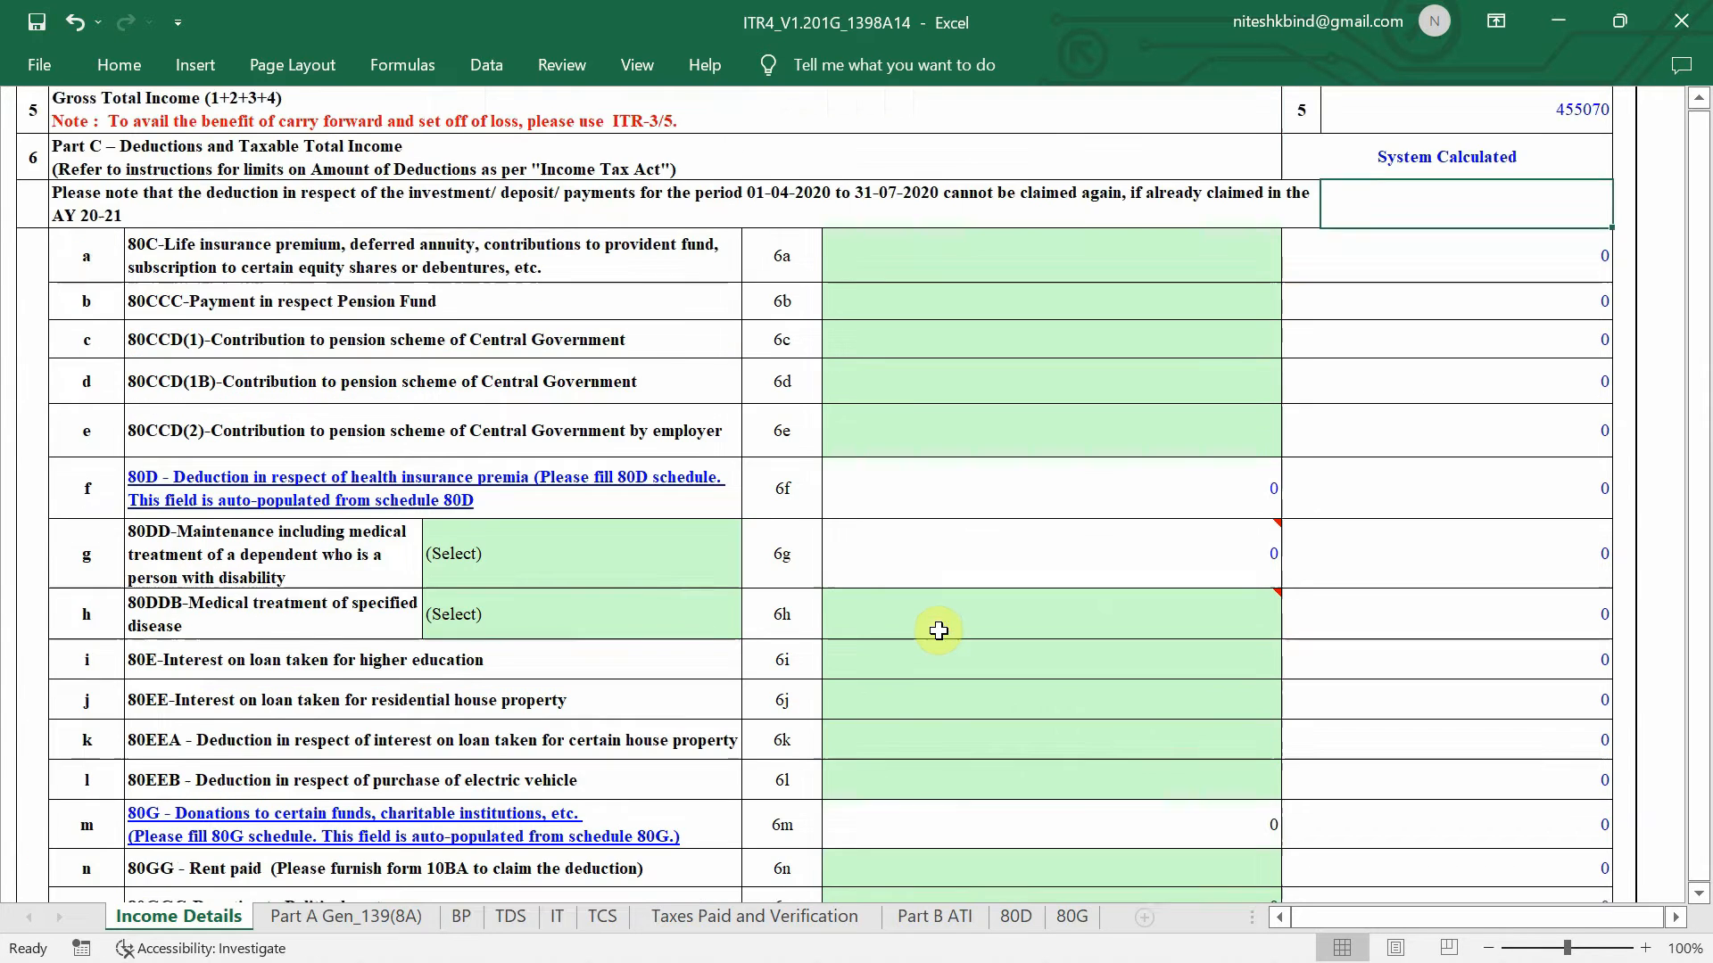
# - Enter a 15000 deduction under 80C in row 6a
pyautogui.click(1183, 410)
pyautogui.write('15000')
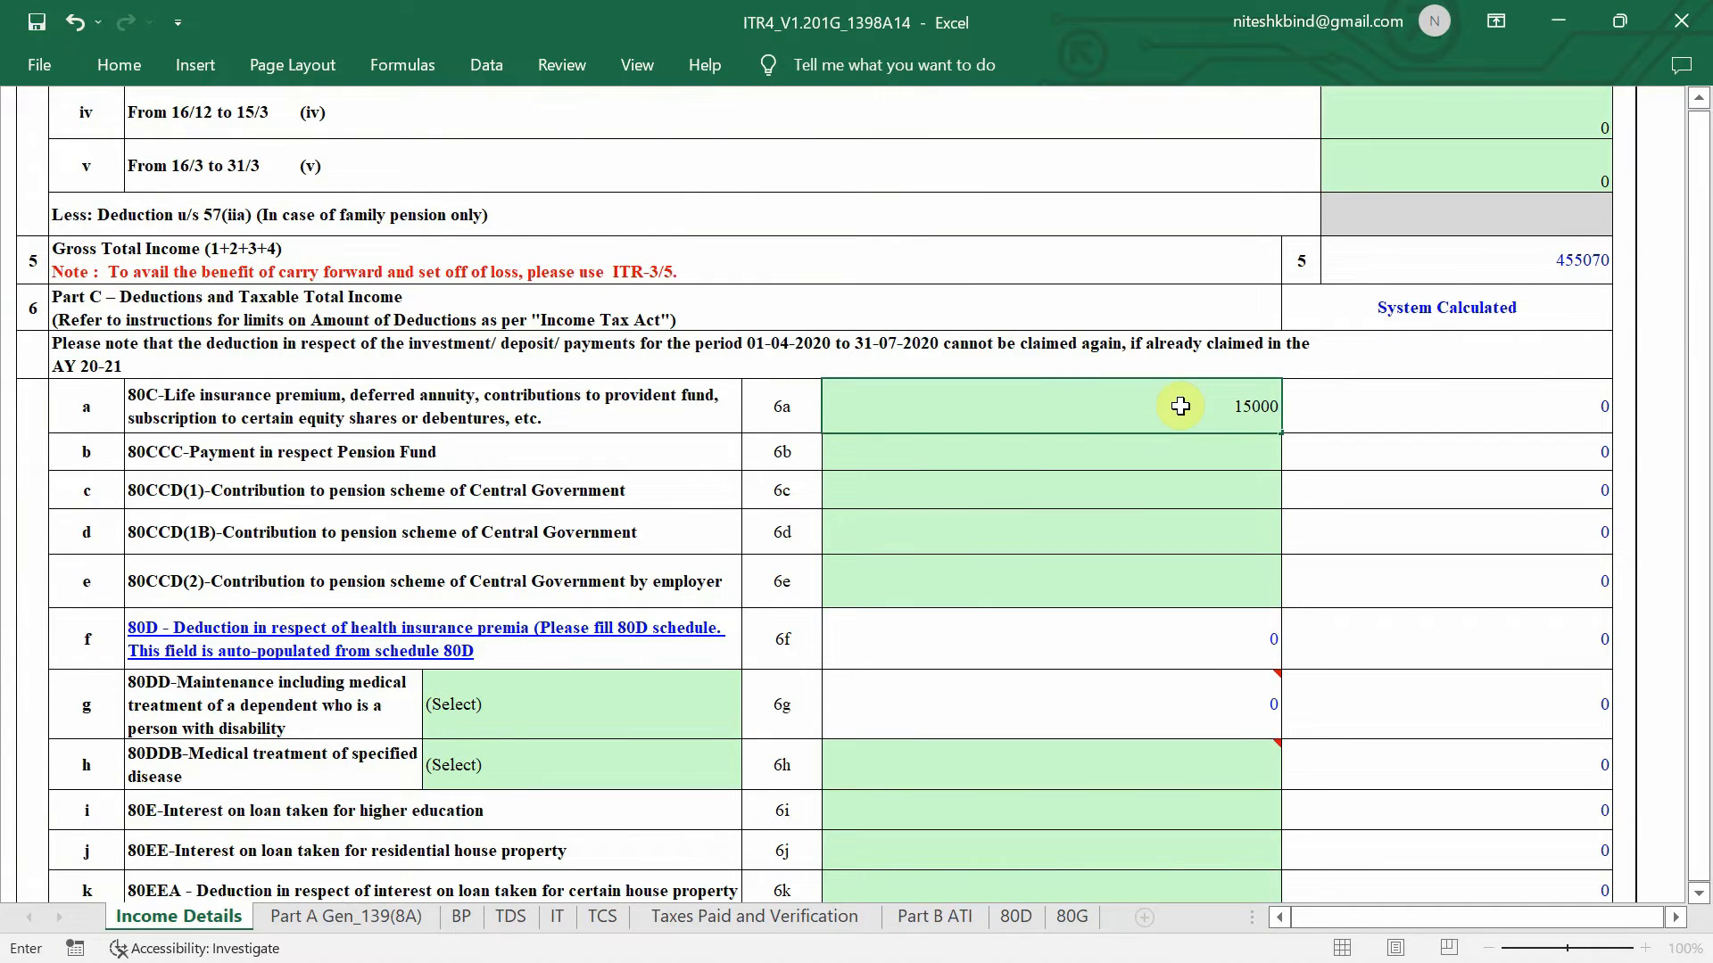
pyautogui.click(1342, 364)
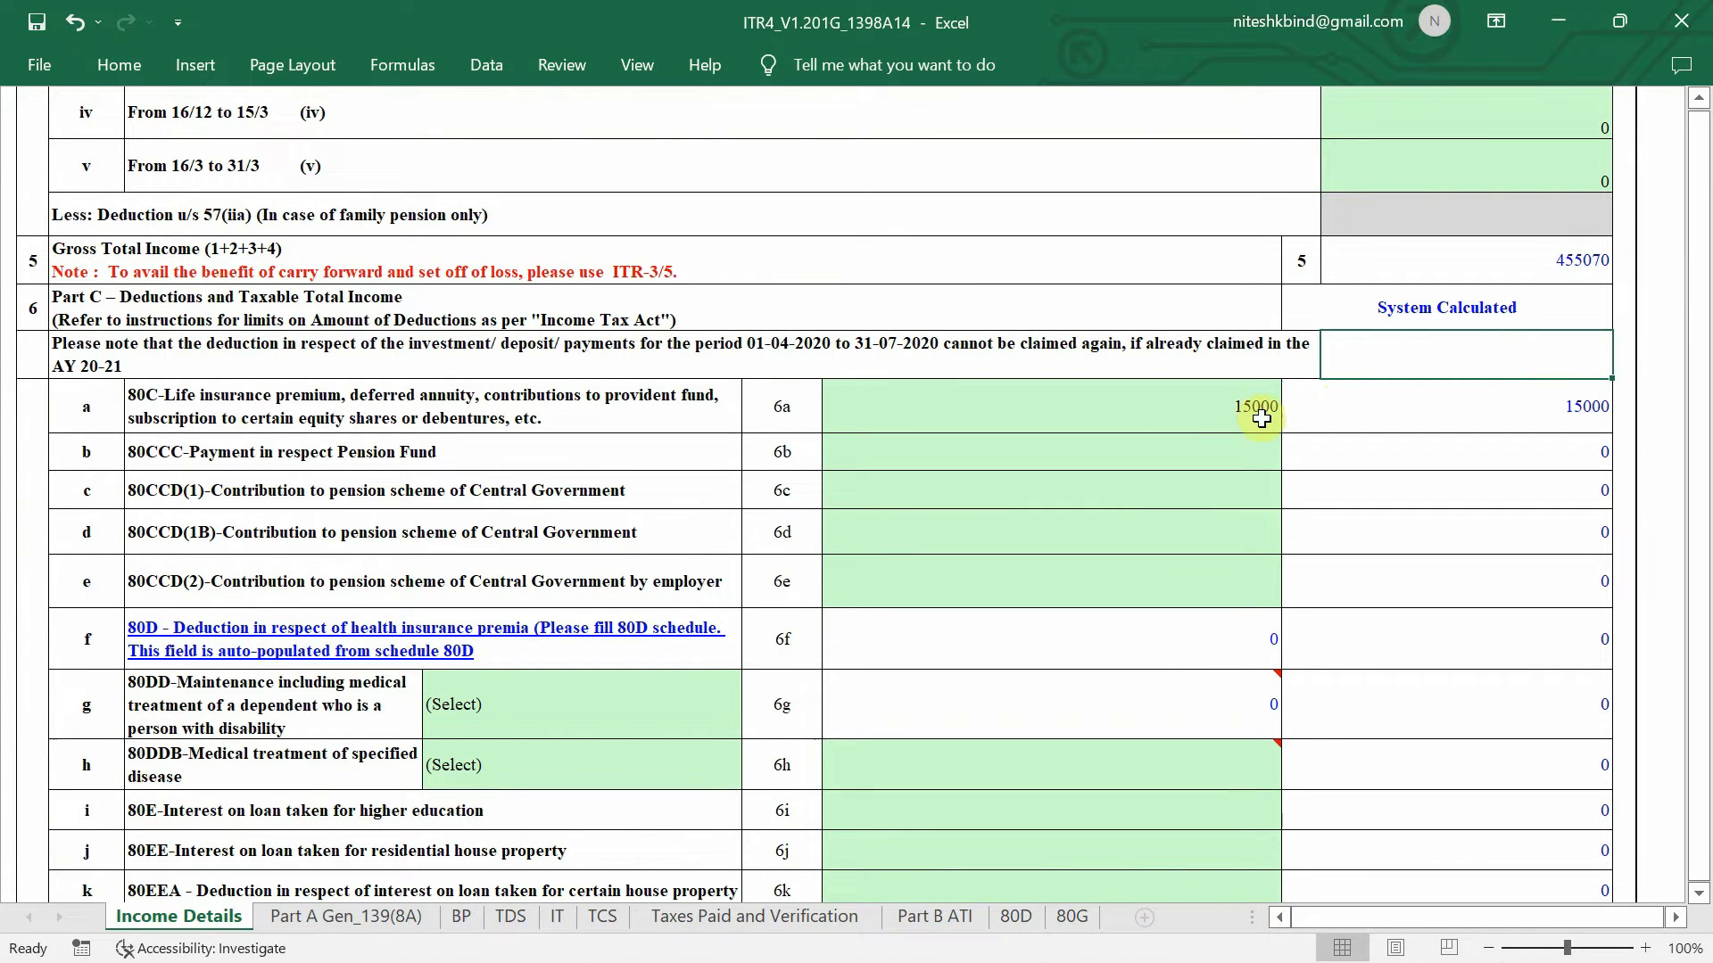
pyautogui.scroll(-4, 1522, 517)
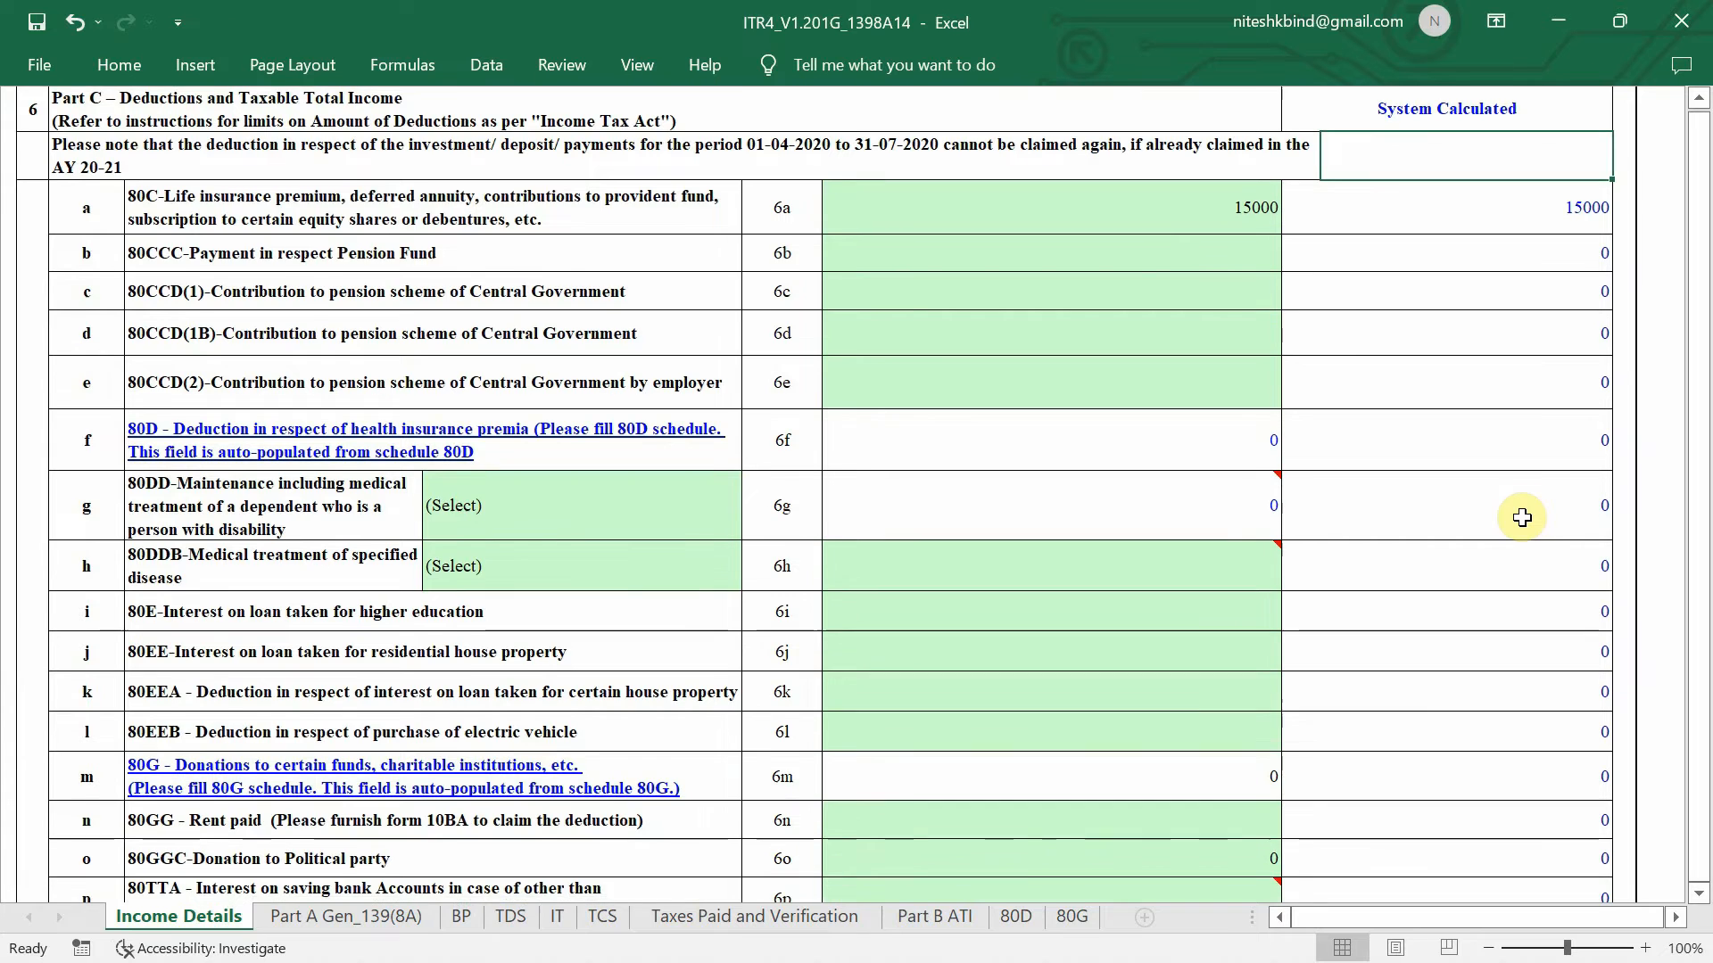
pyautogui.scroll(2, 1522, 518)
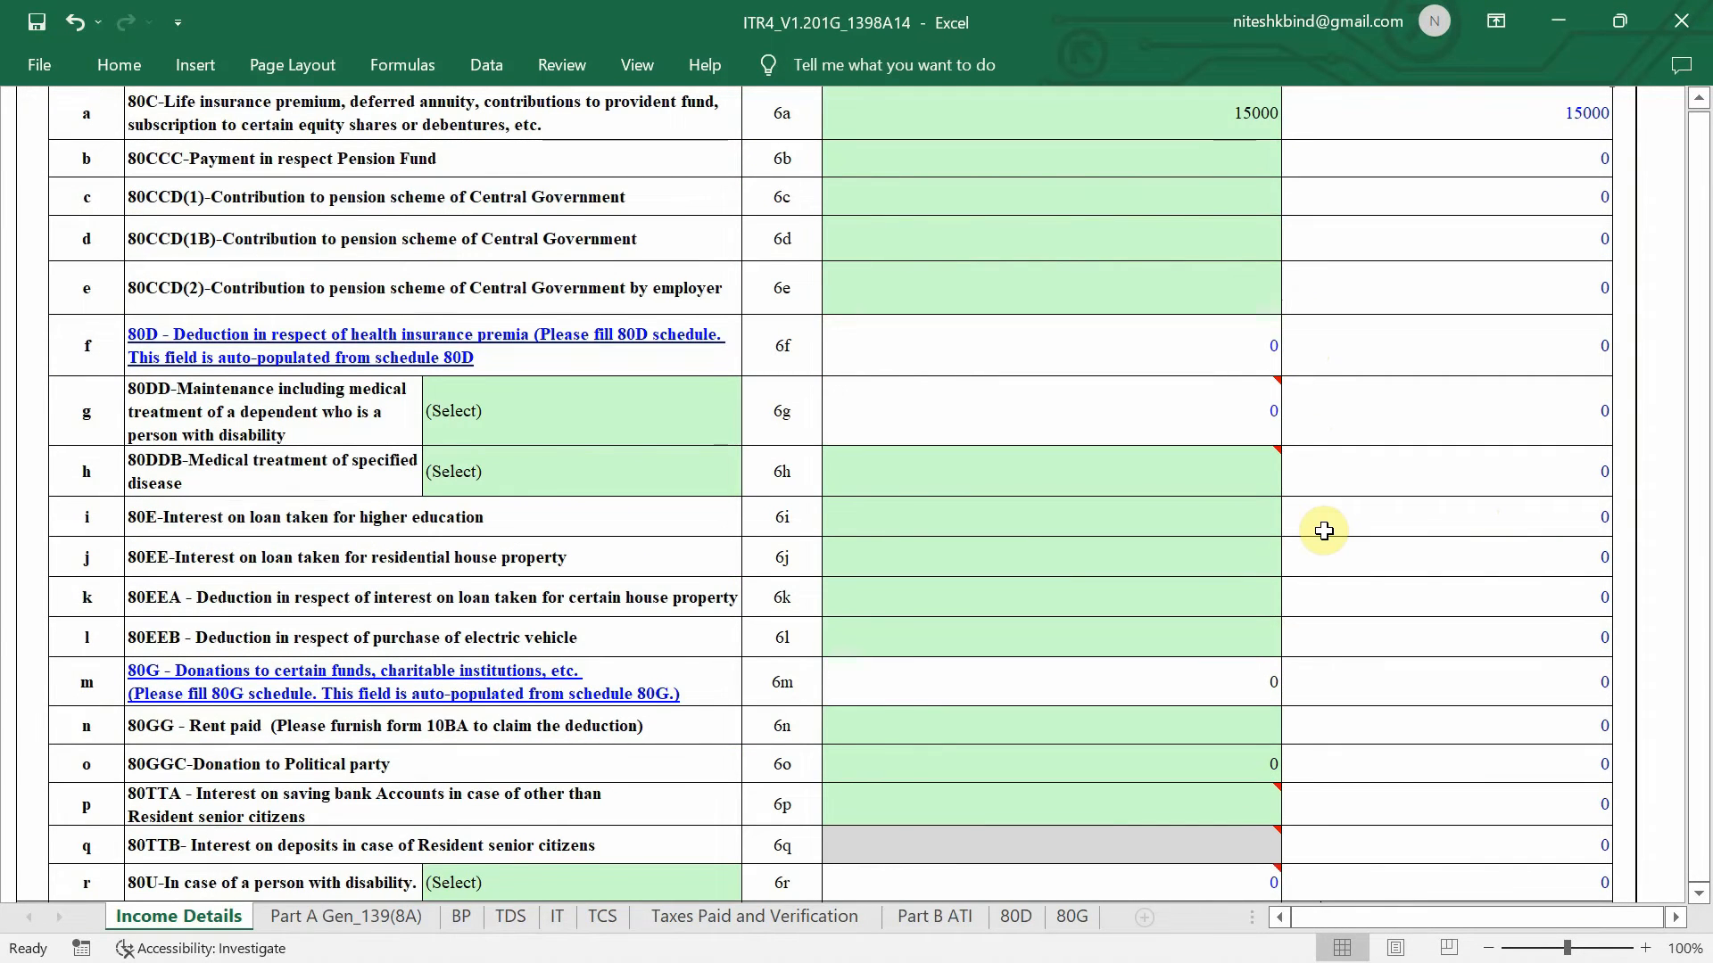
pyautogui.scroll(-3, 1324, 530)
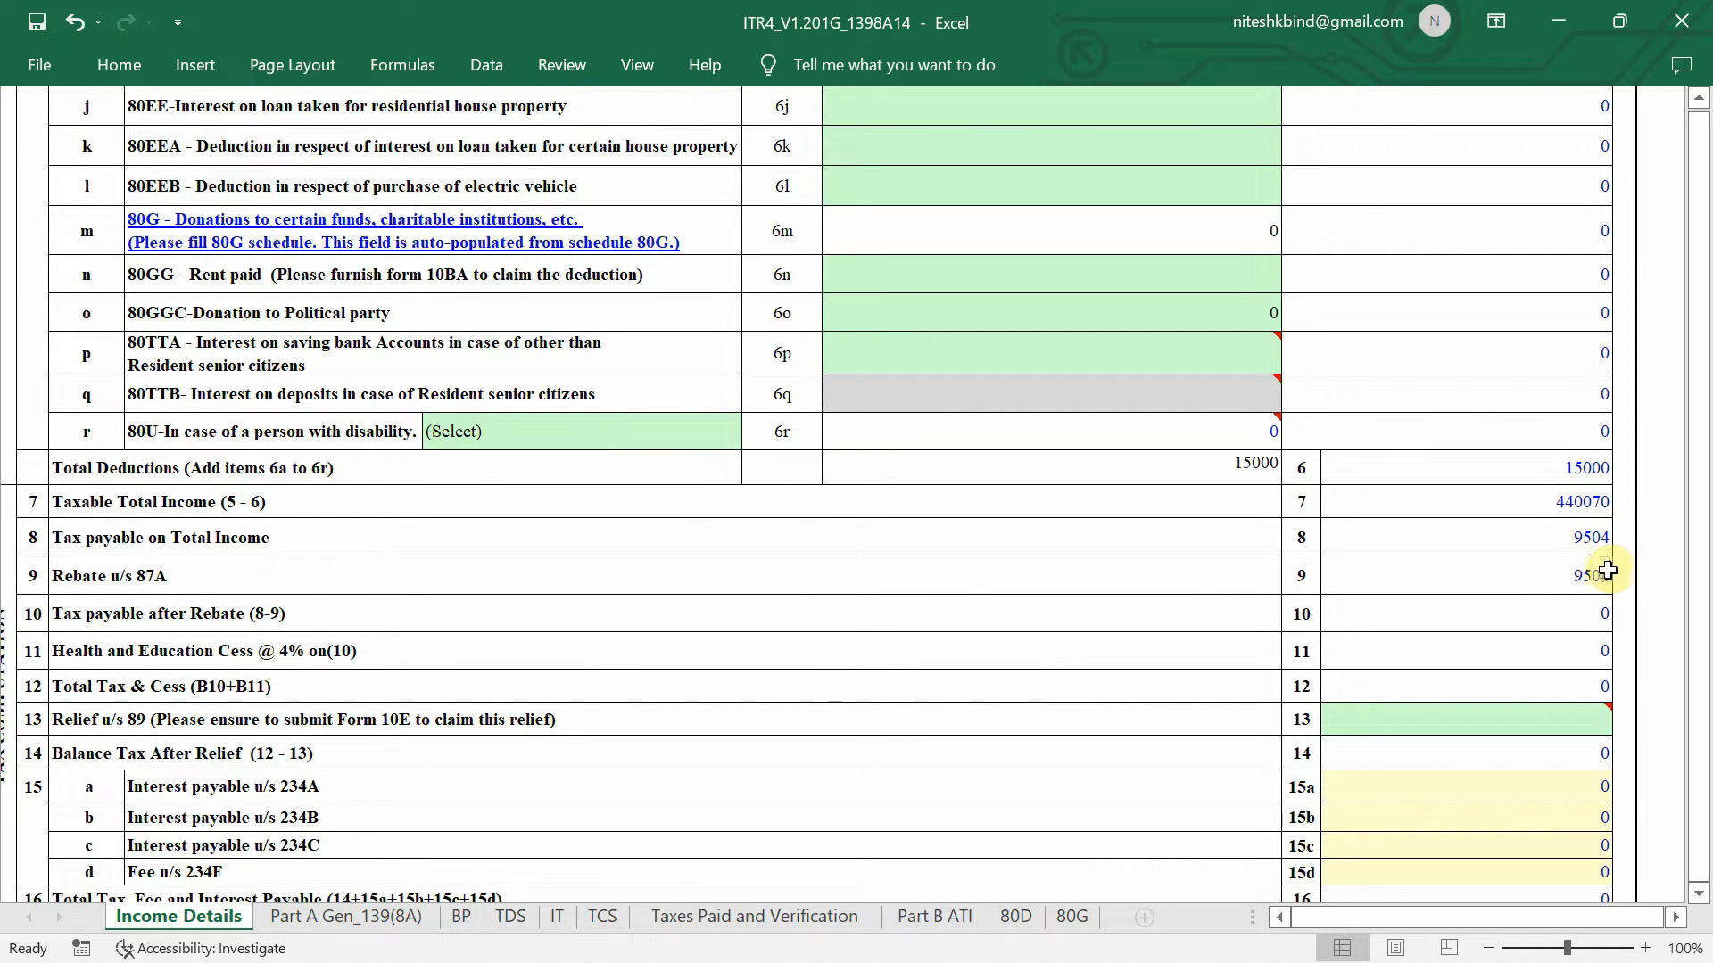
pyautogui.scroll(-2, 1605, 571)
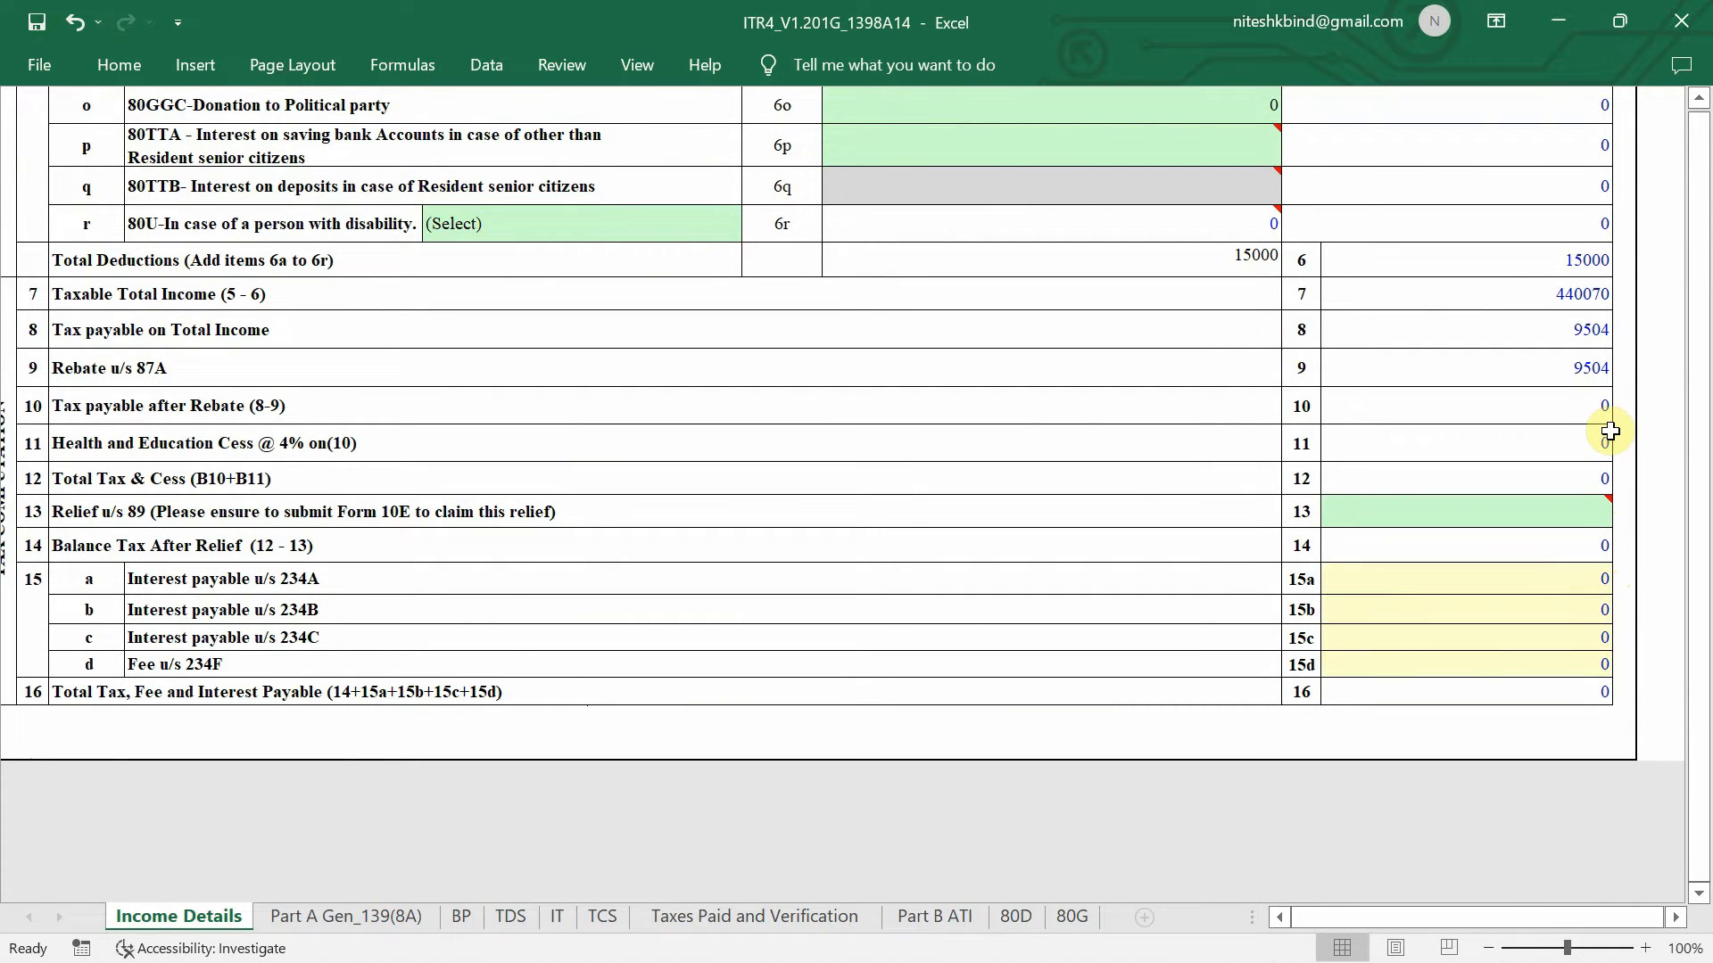
pyautogui.click(1447, 512)
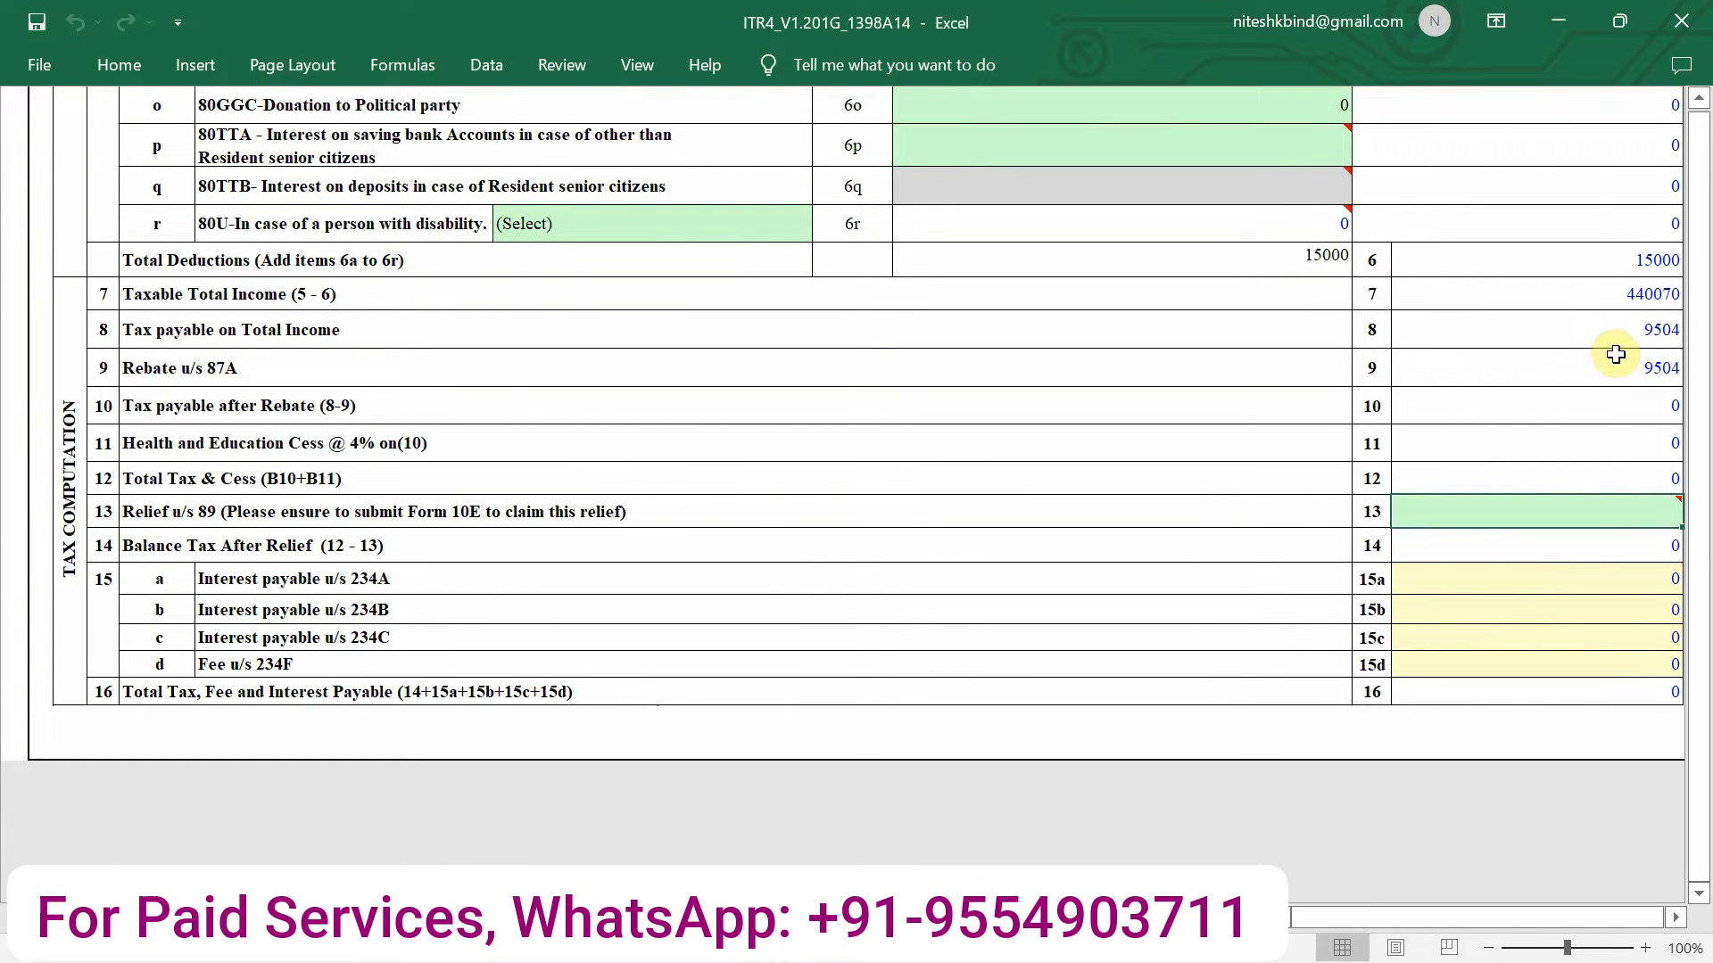
# - Set the section 234F late fee in row 15d to 1000
pyautogui.doubleClick(1617, 666)
pyautogui.press('Delete')
pyautogui.write('1000')
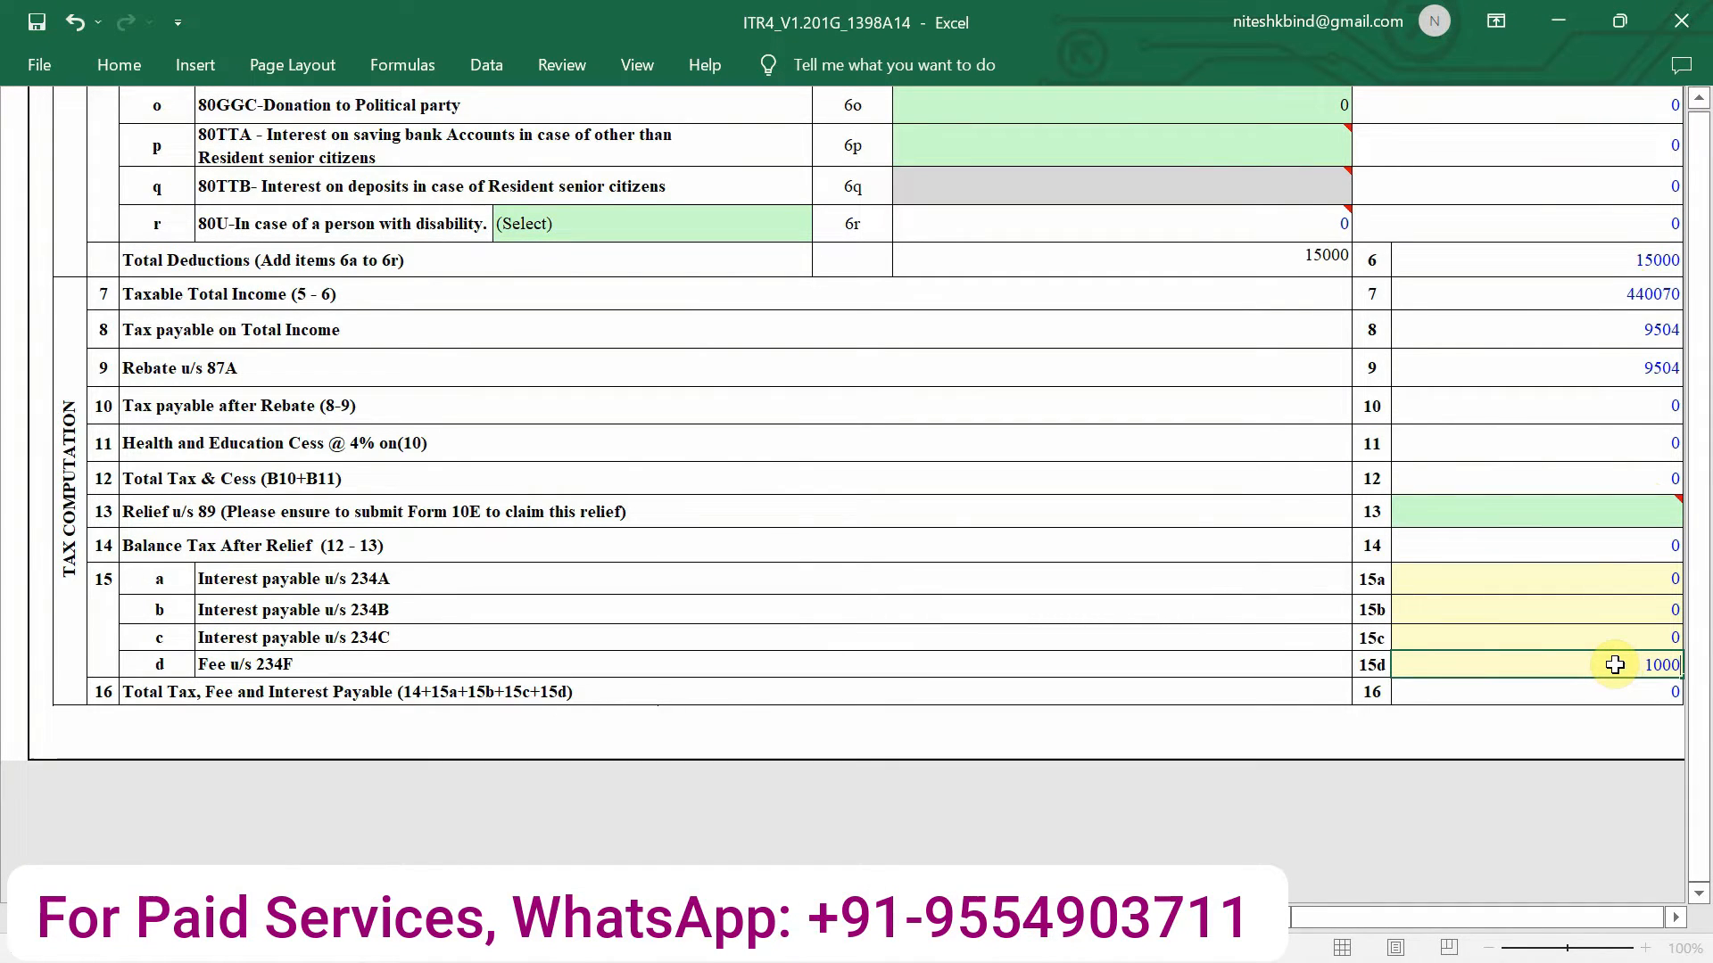
pyautogui.click(1567, 752)
pyautogui.scroll(-1, 399, 858)
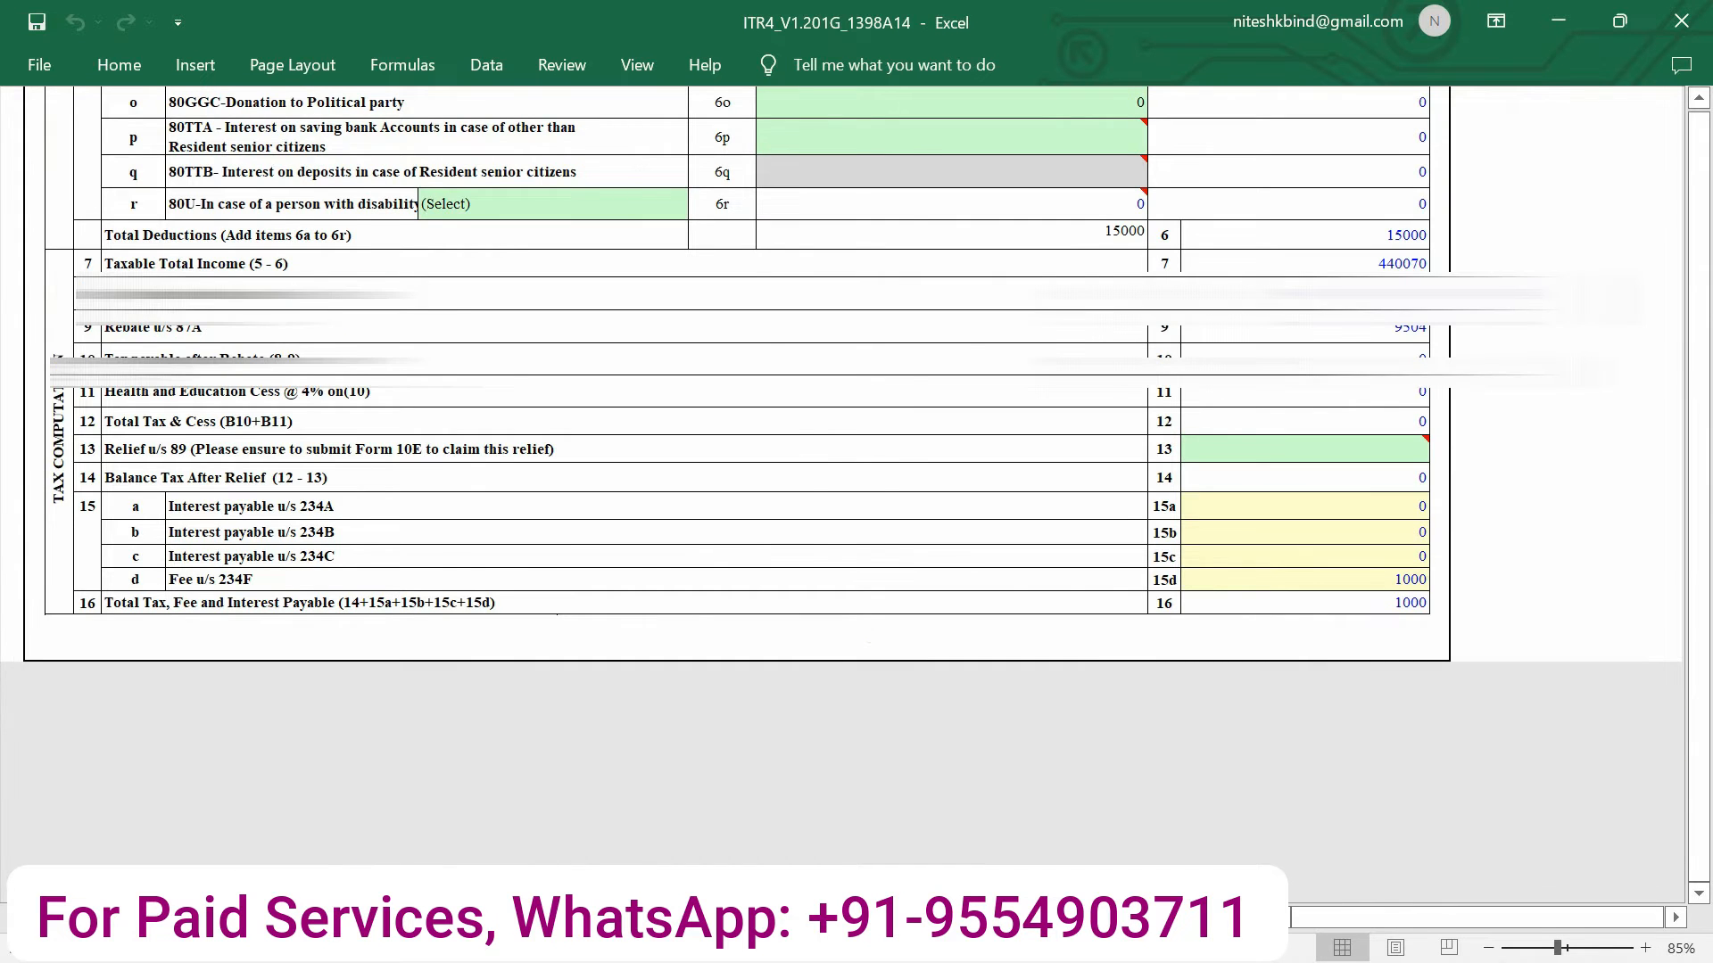
pyautogui.click(399, 917)
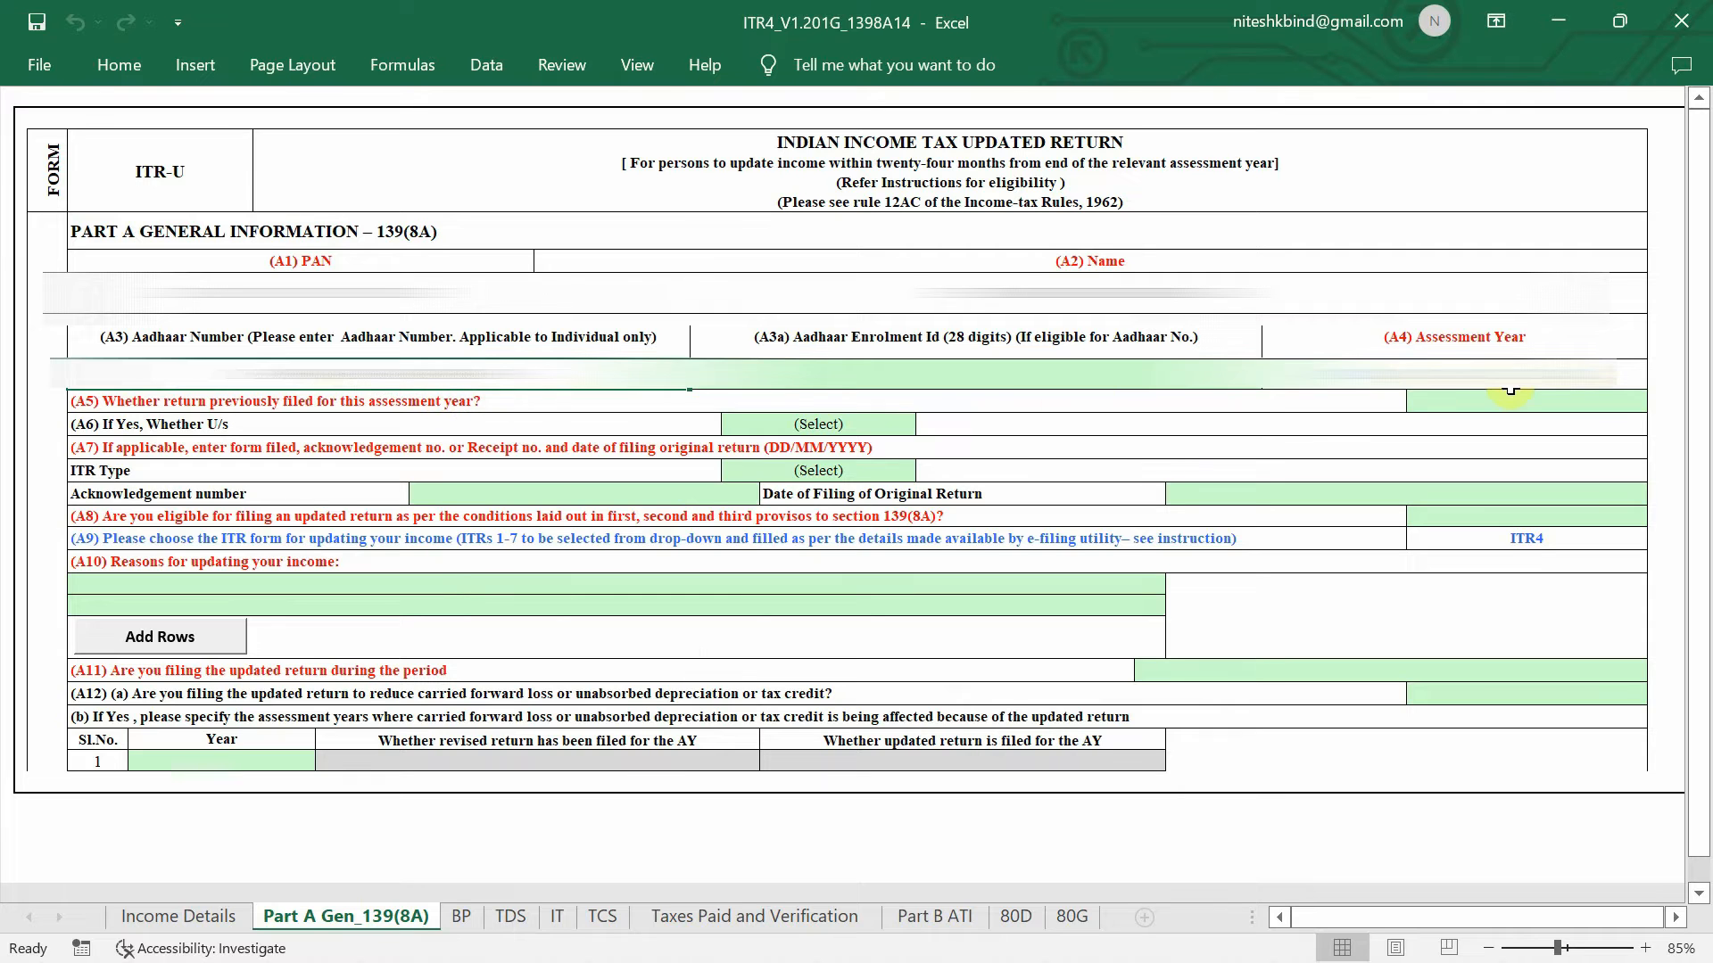
# - Answer No in A5 to whether a return was previously filed this assessment year
pyautogui.click(1473, 395)
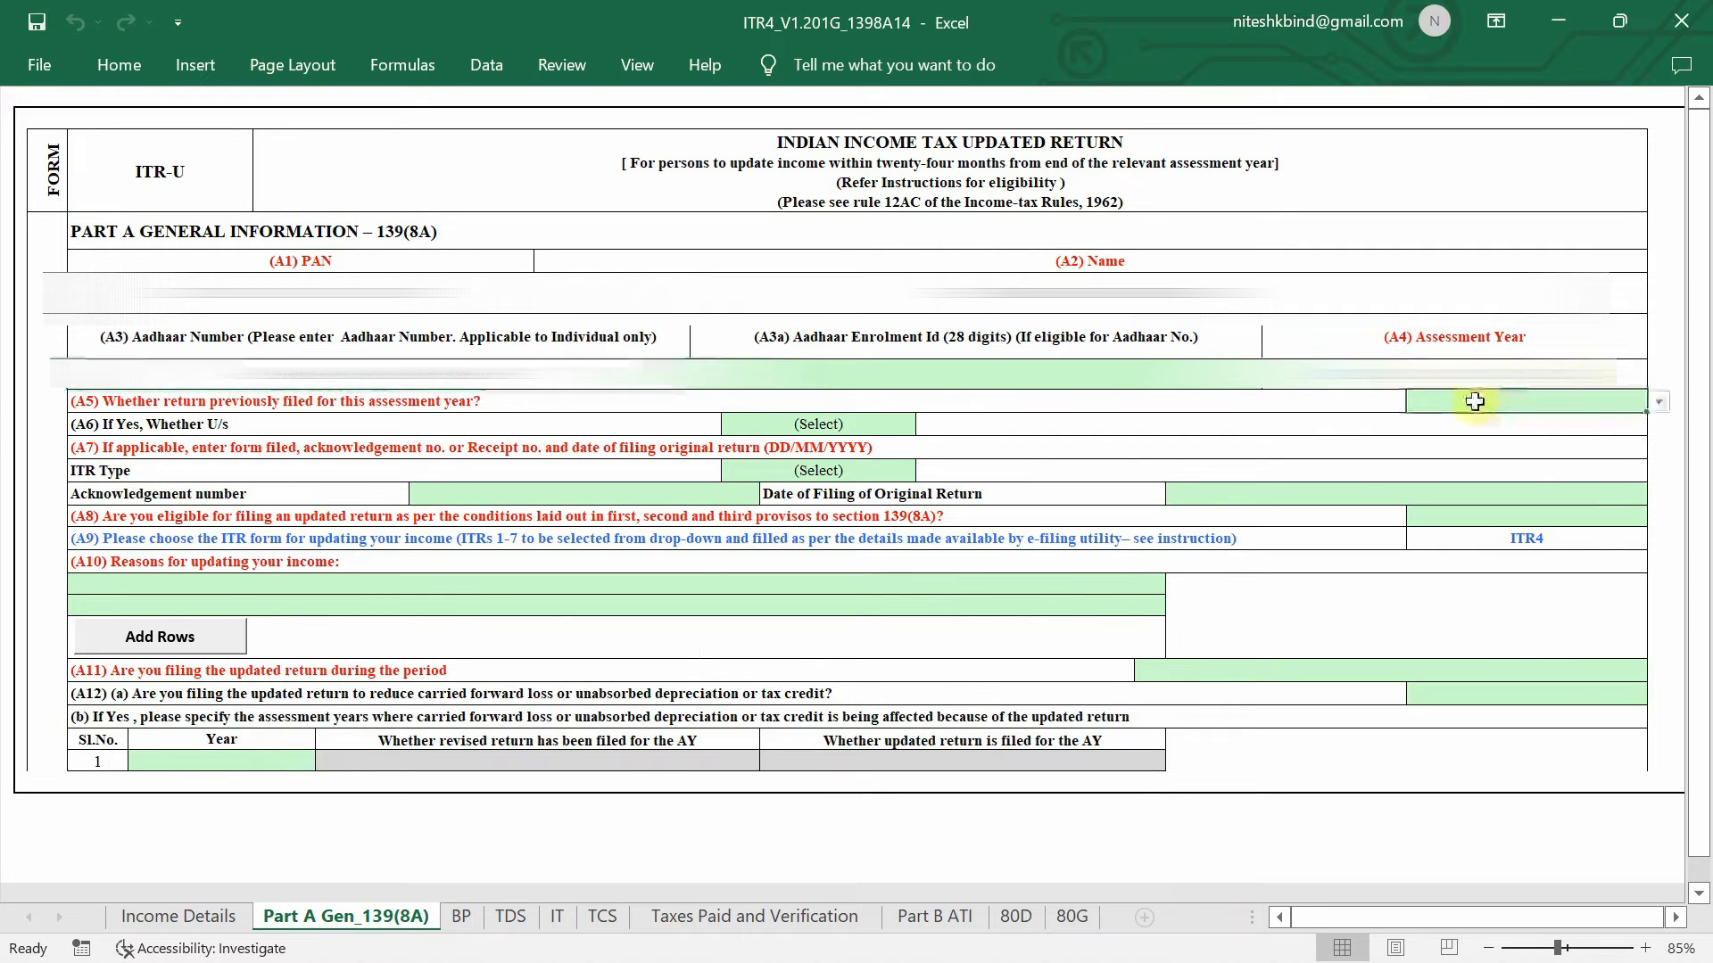
pyautogui.click(1659, 402)
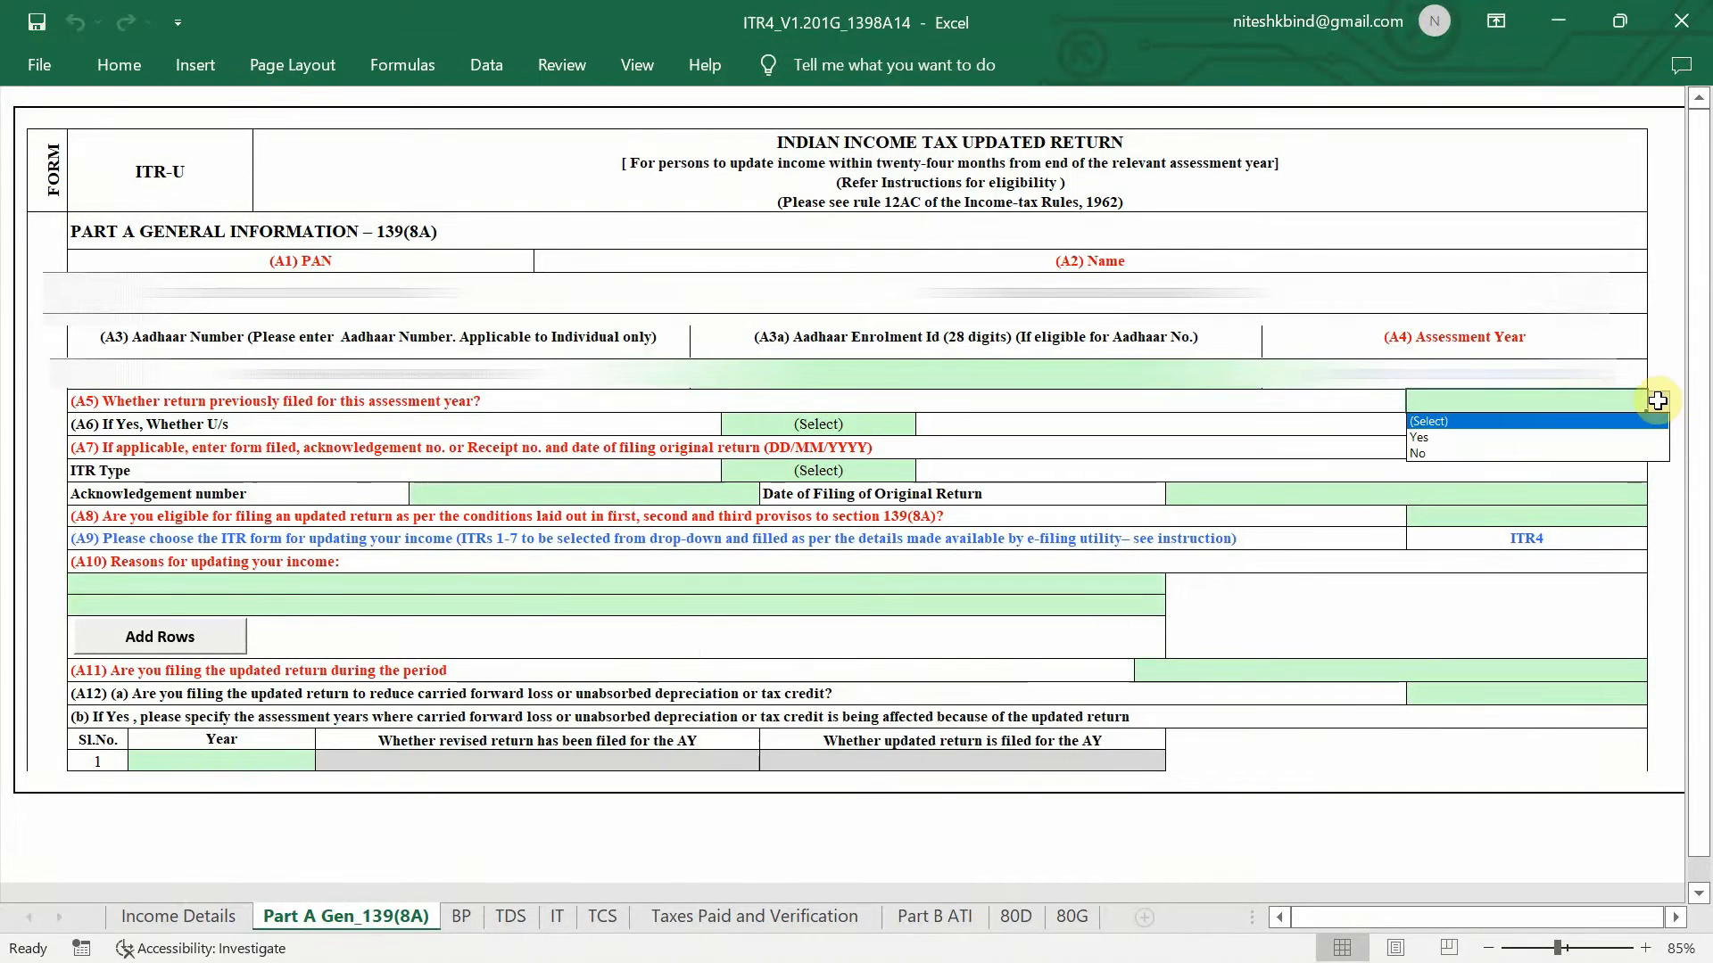
pyautogui.click(1522, 455)
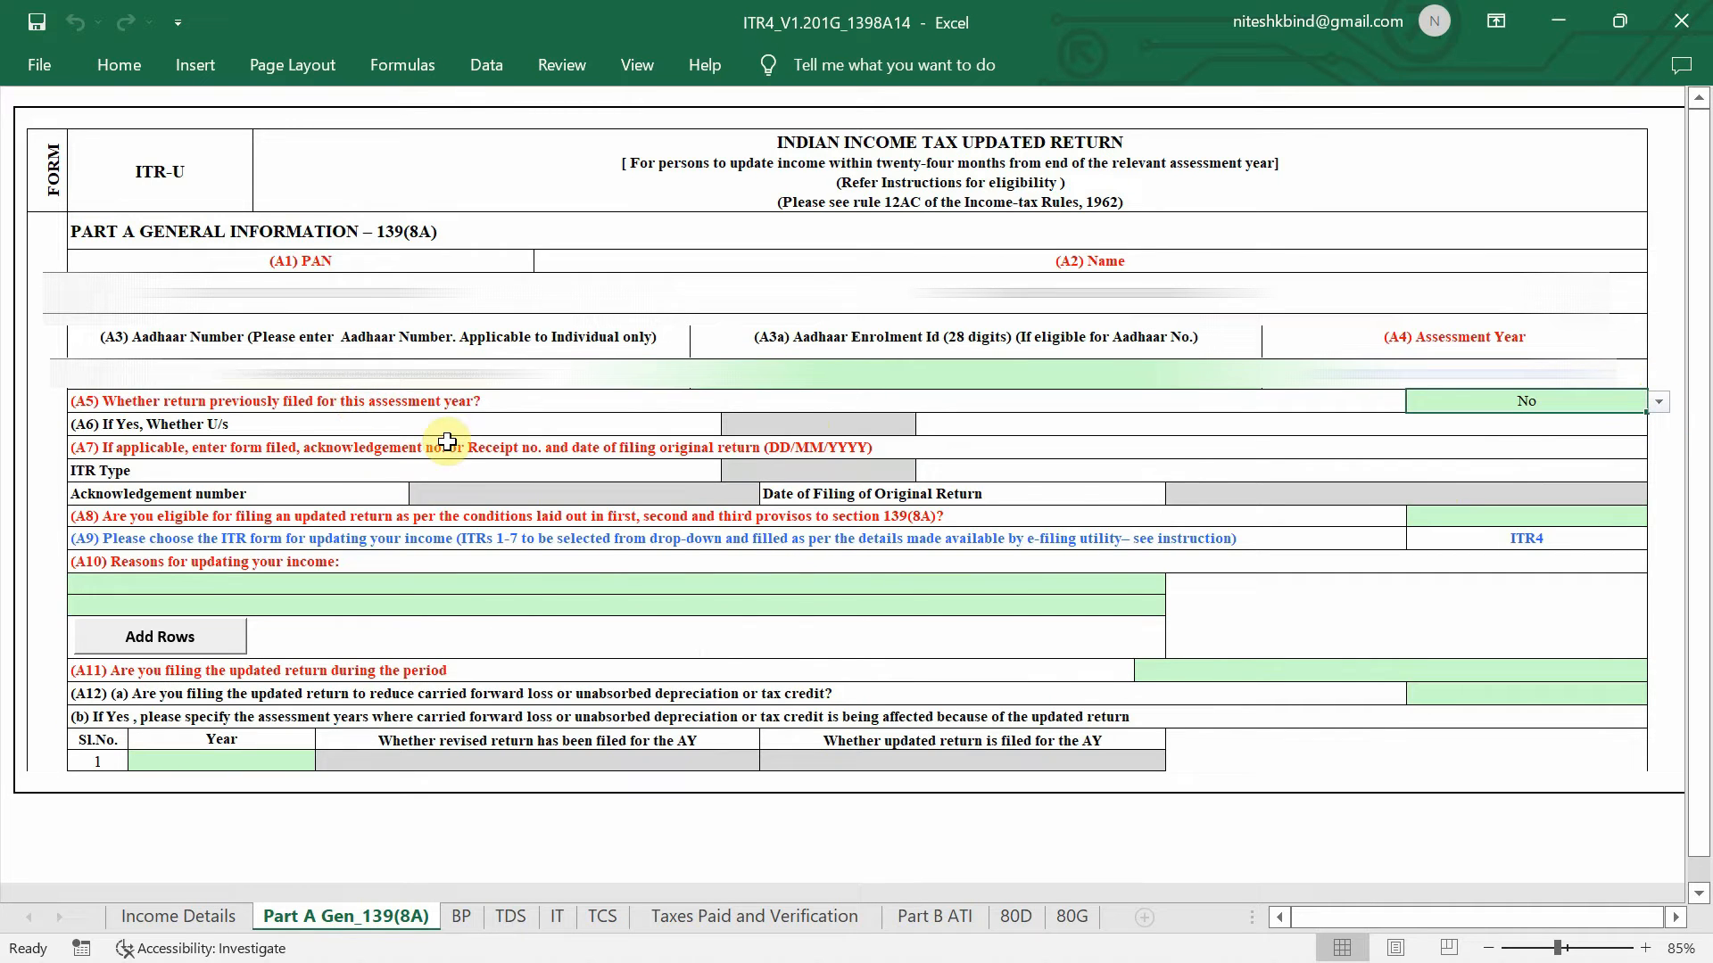
pyautogui.hscroll(1, 274, 524)
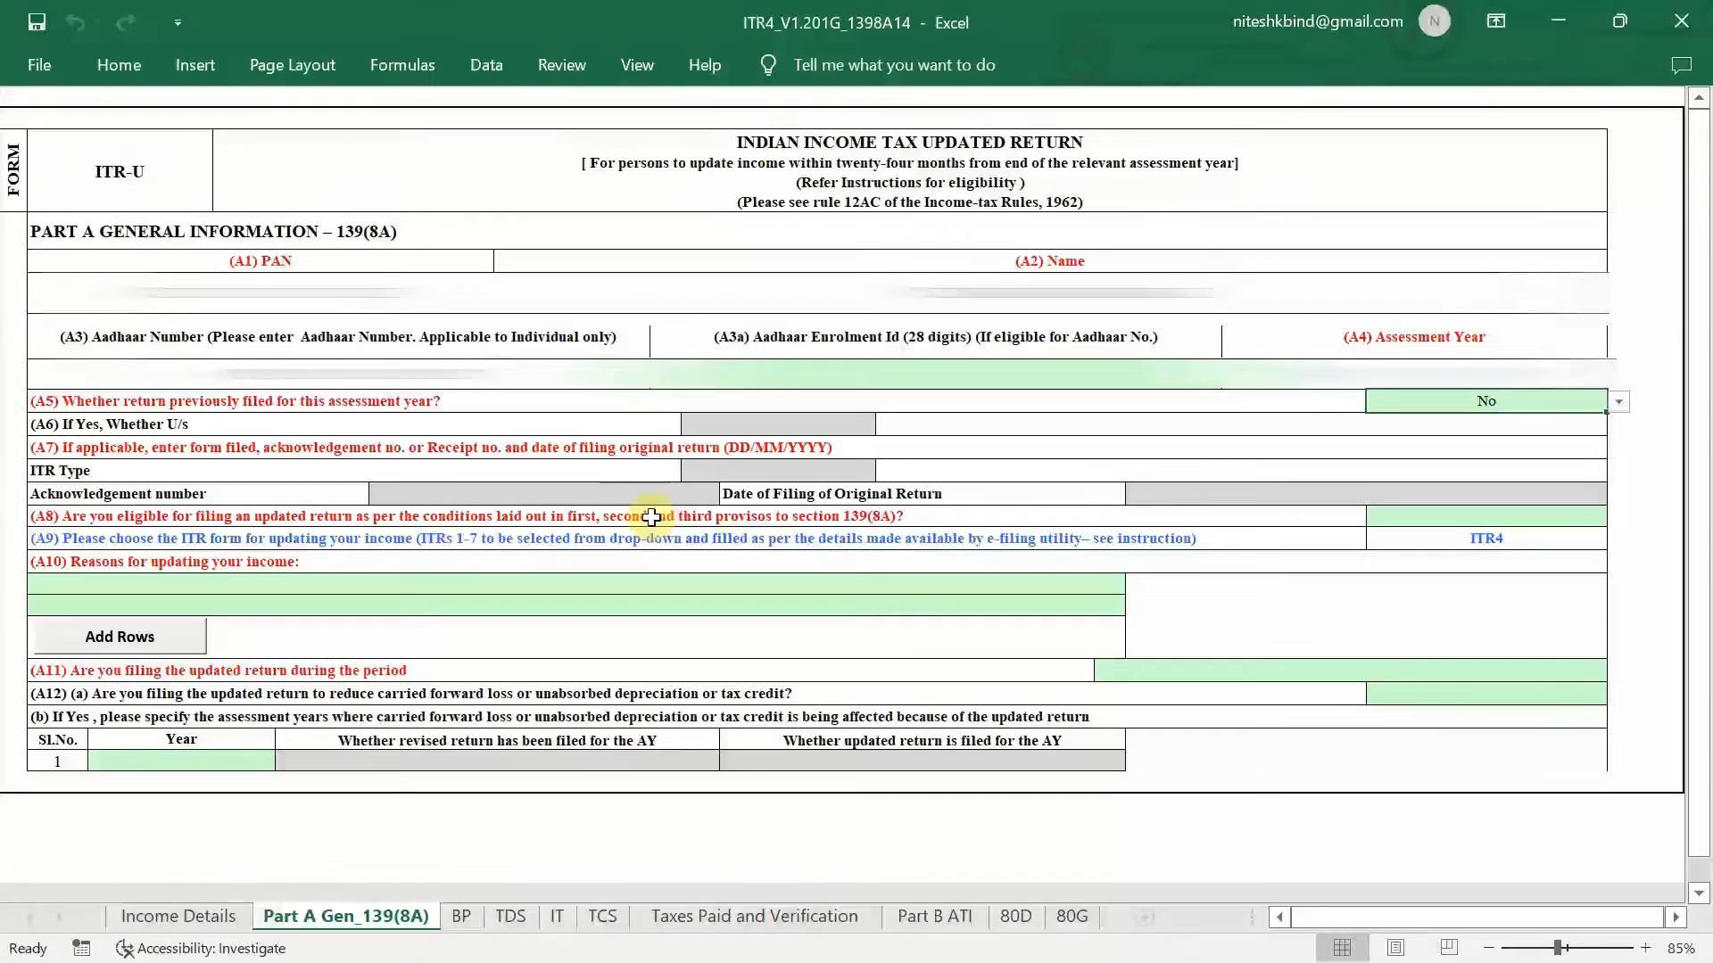
# - Answer Yes to the A8 eligibility question
pyautogui.click(1467, 517)
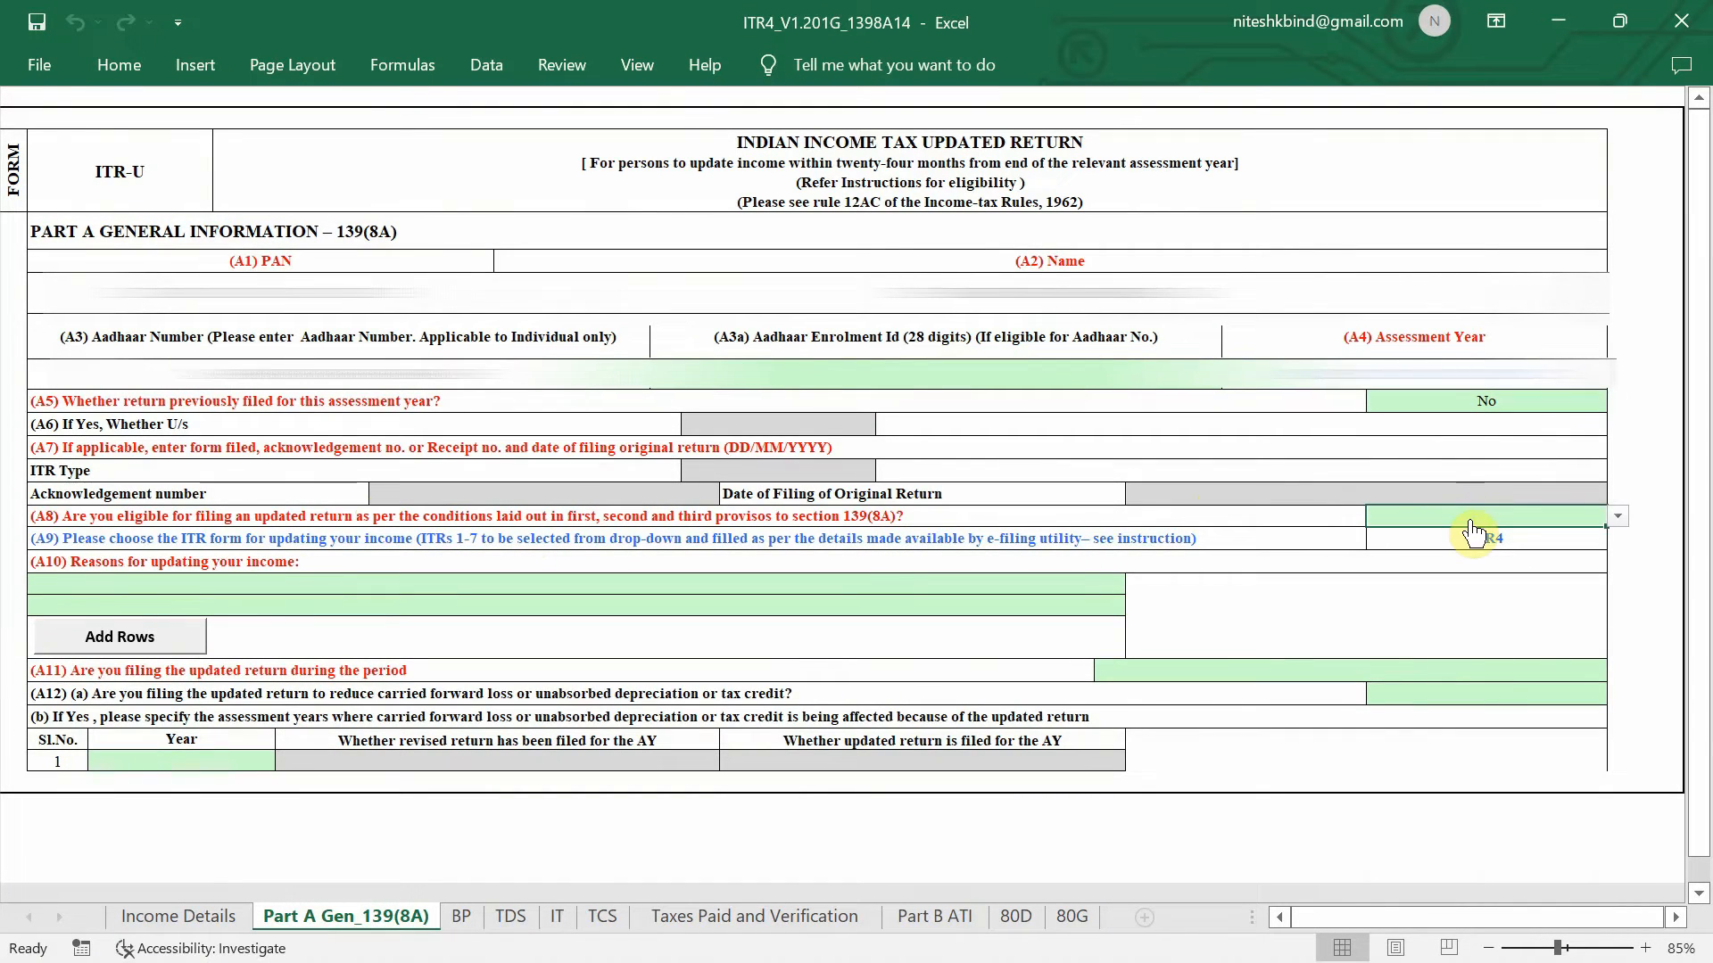
pyautogui.click(1621, 518)
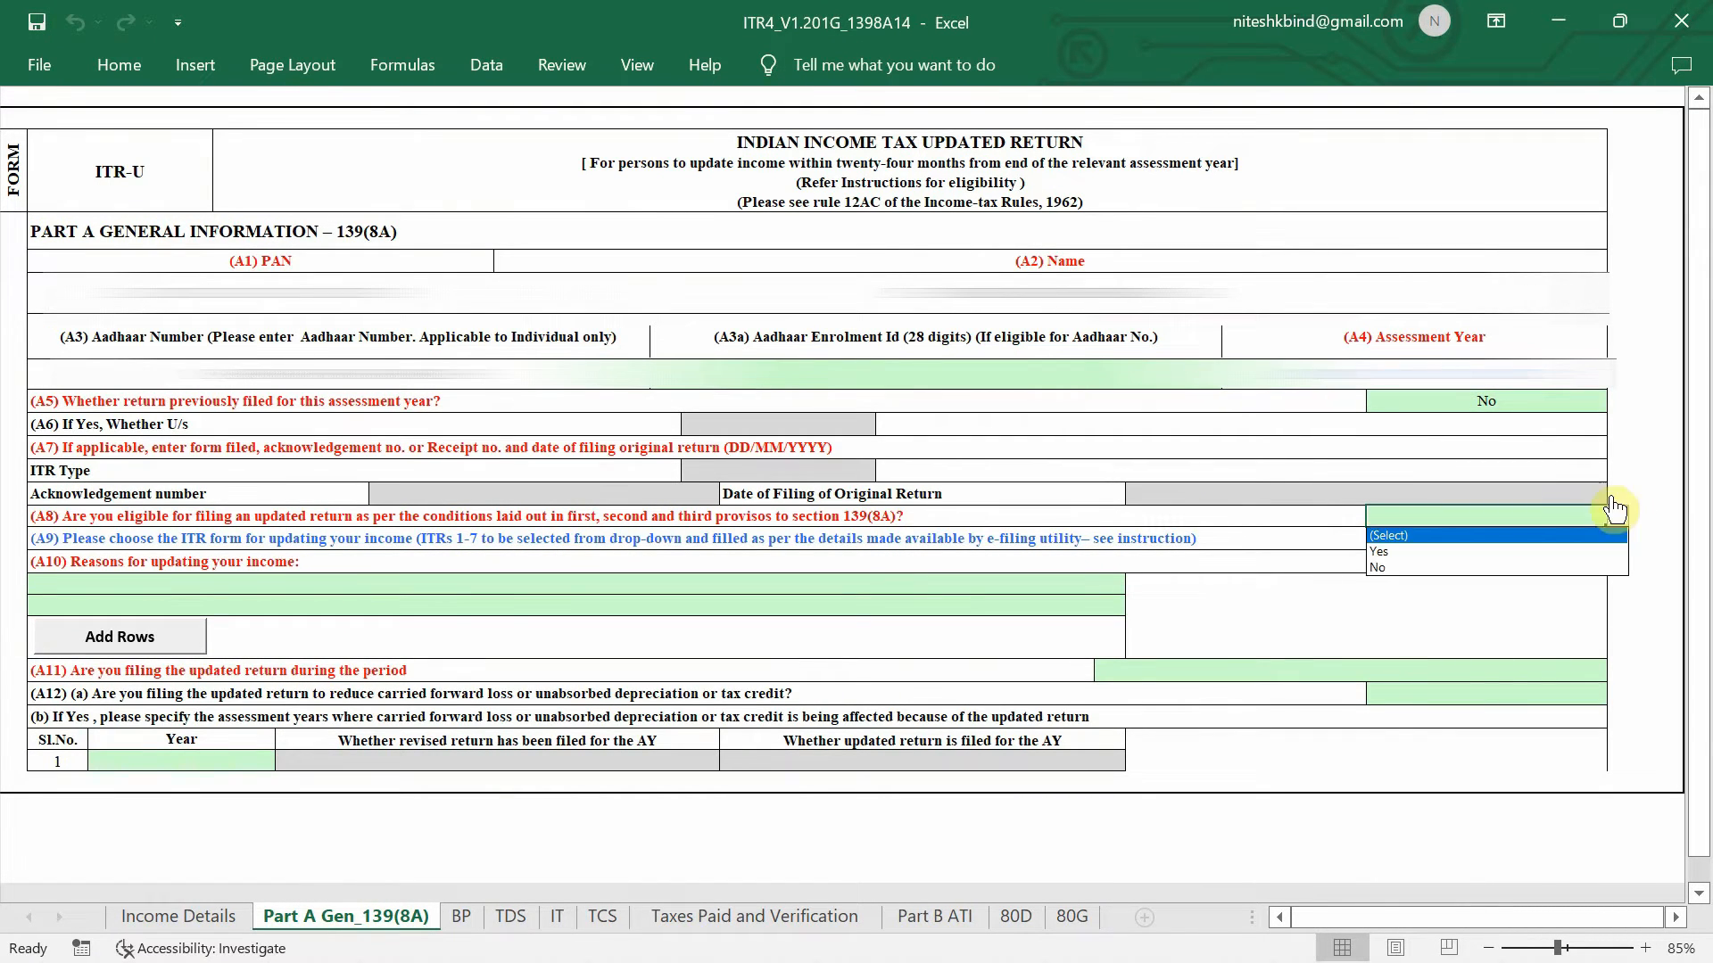
pyautogui.click(1533, 553)
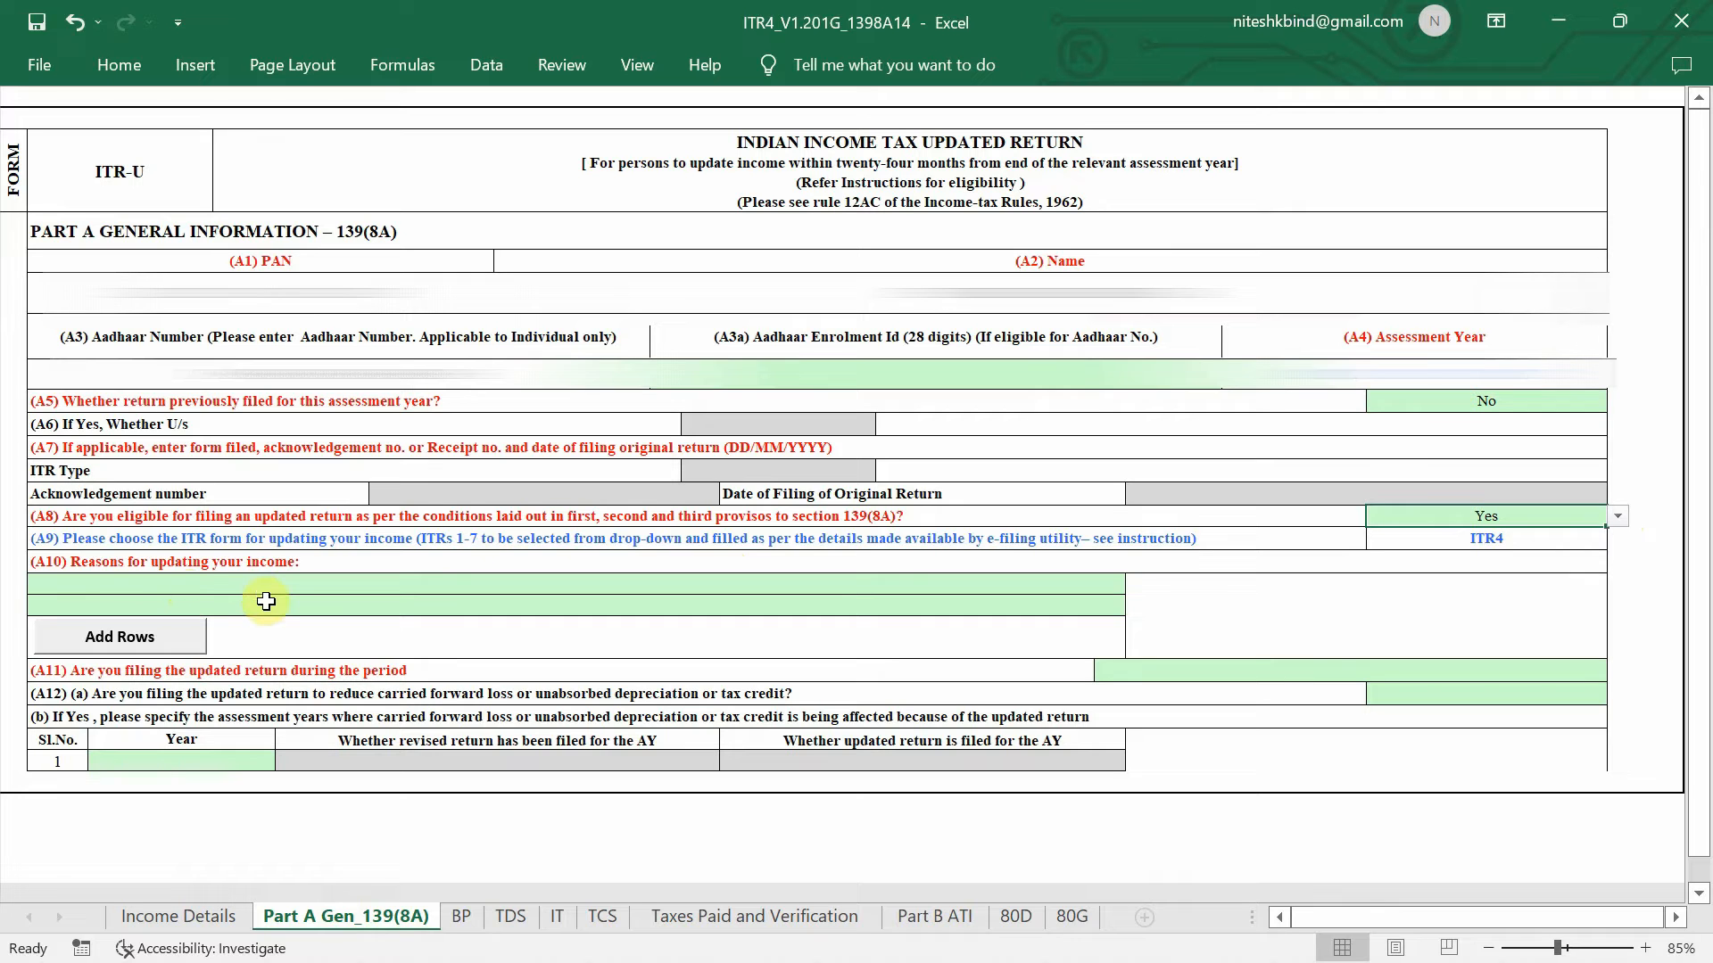
# - Show the dropdown of reasons for updating income in the A10 cell
pyautogui.click(151, 582)
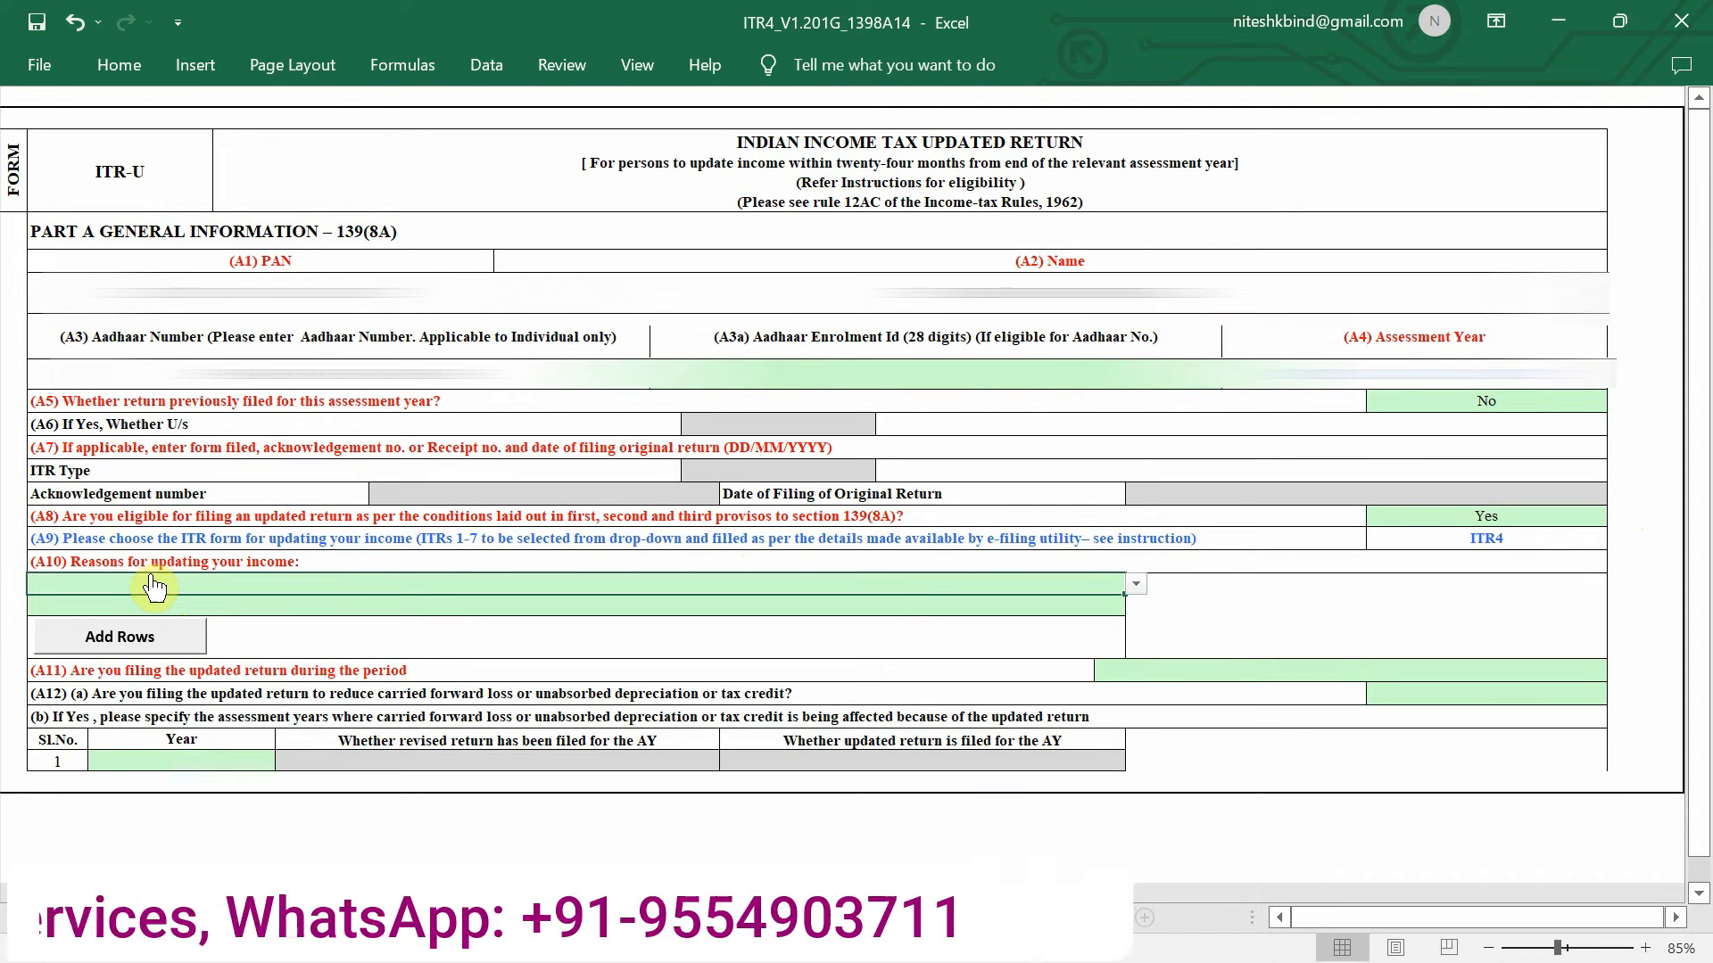
pyautogui.hotkey('alt', 'Down')
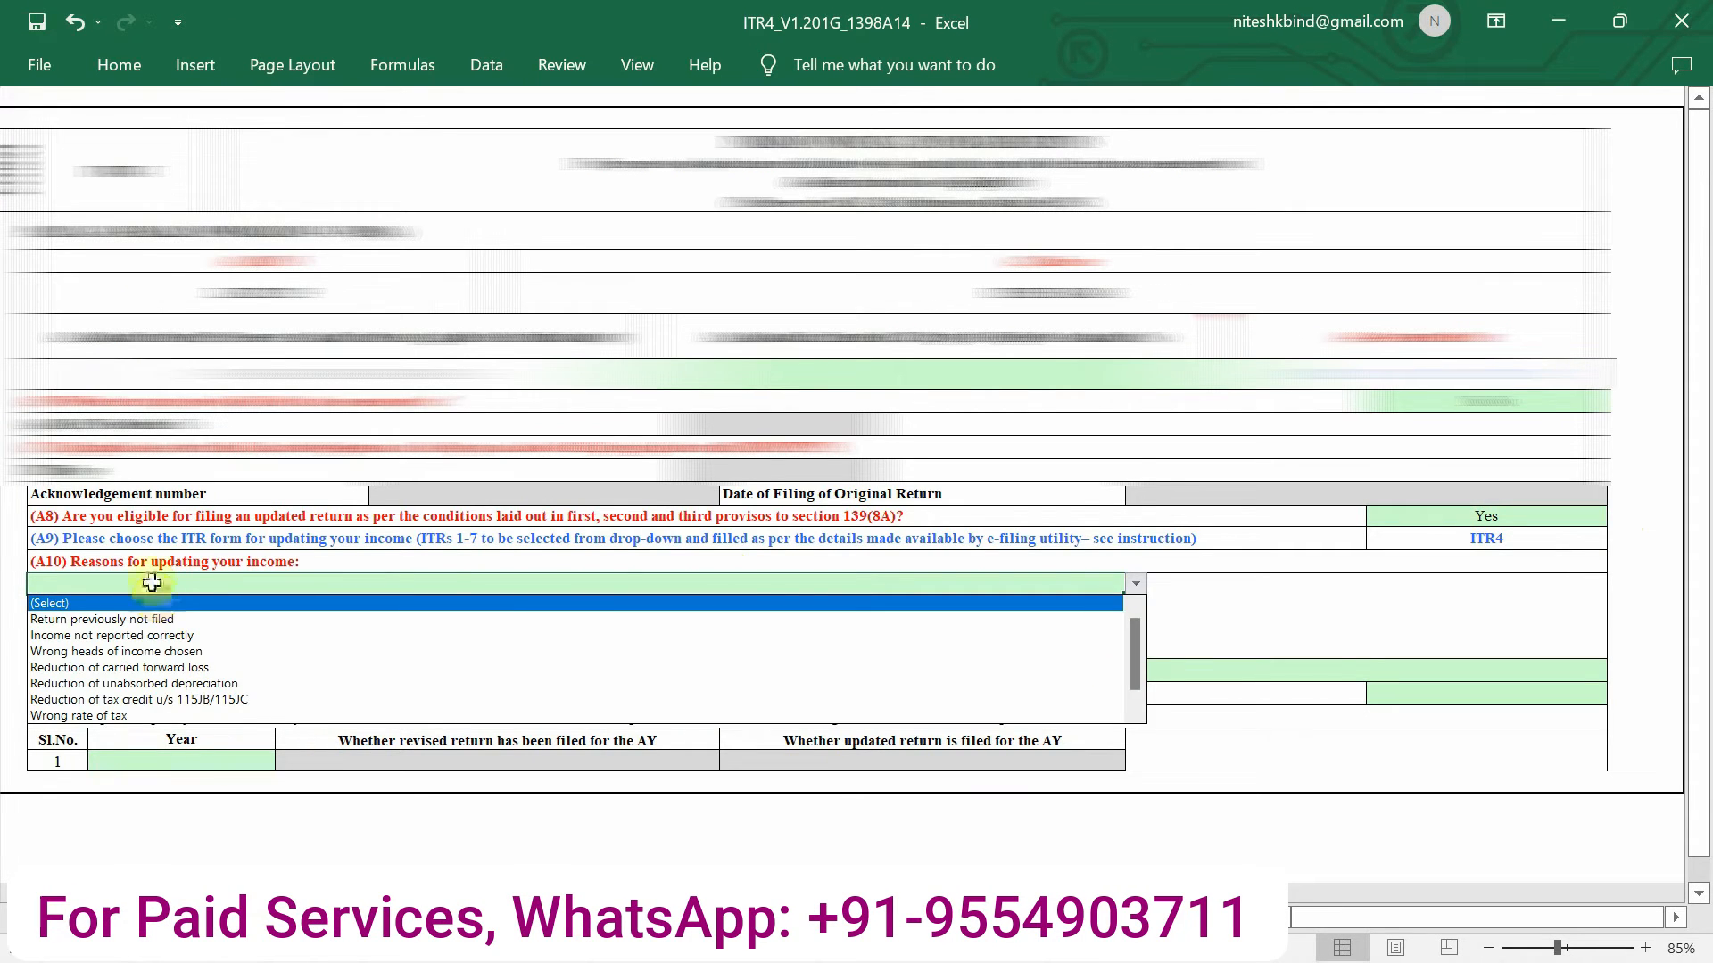
pyautogui.press('Escape')
pyautogui.scroll(1, 152, 582)
pyautogui.scroll(1, 152, 583)
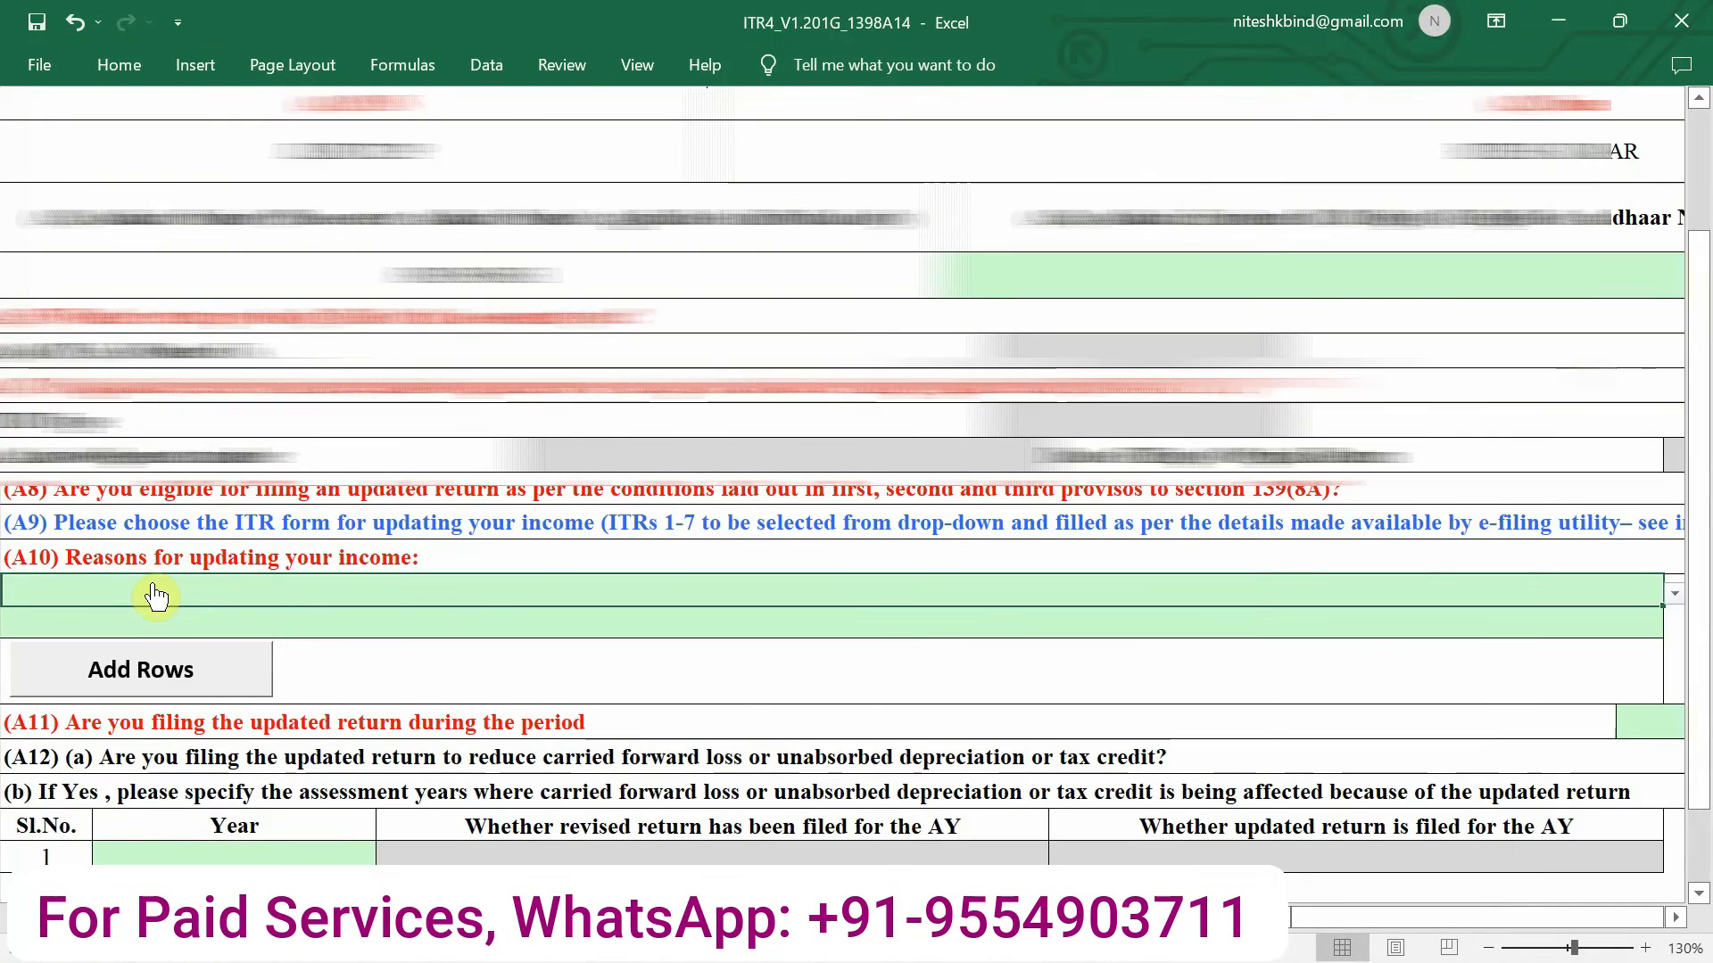
pyautogui.scroll(-3, 156, 593)
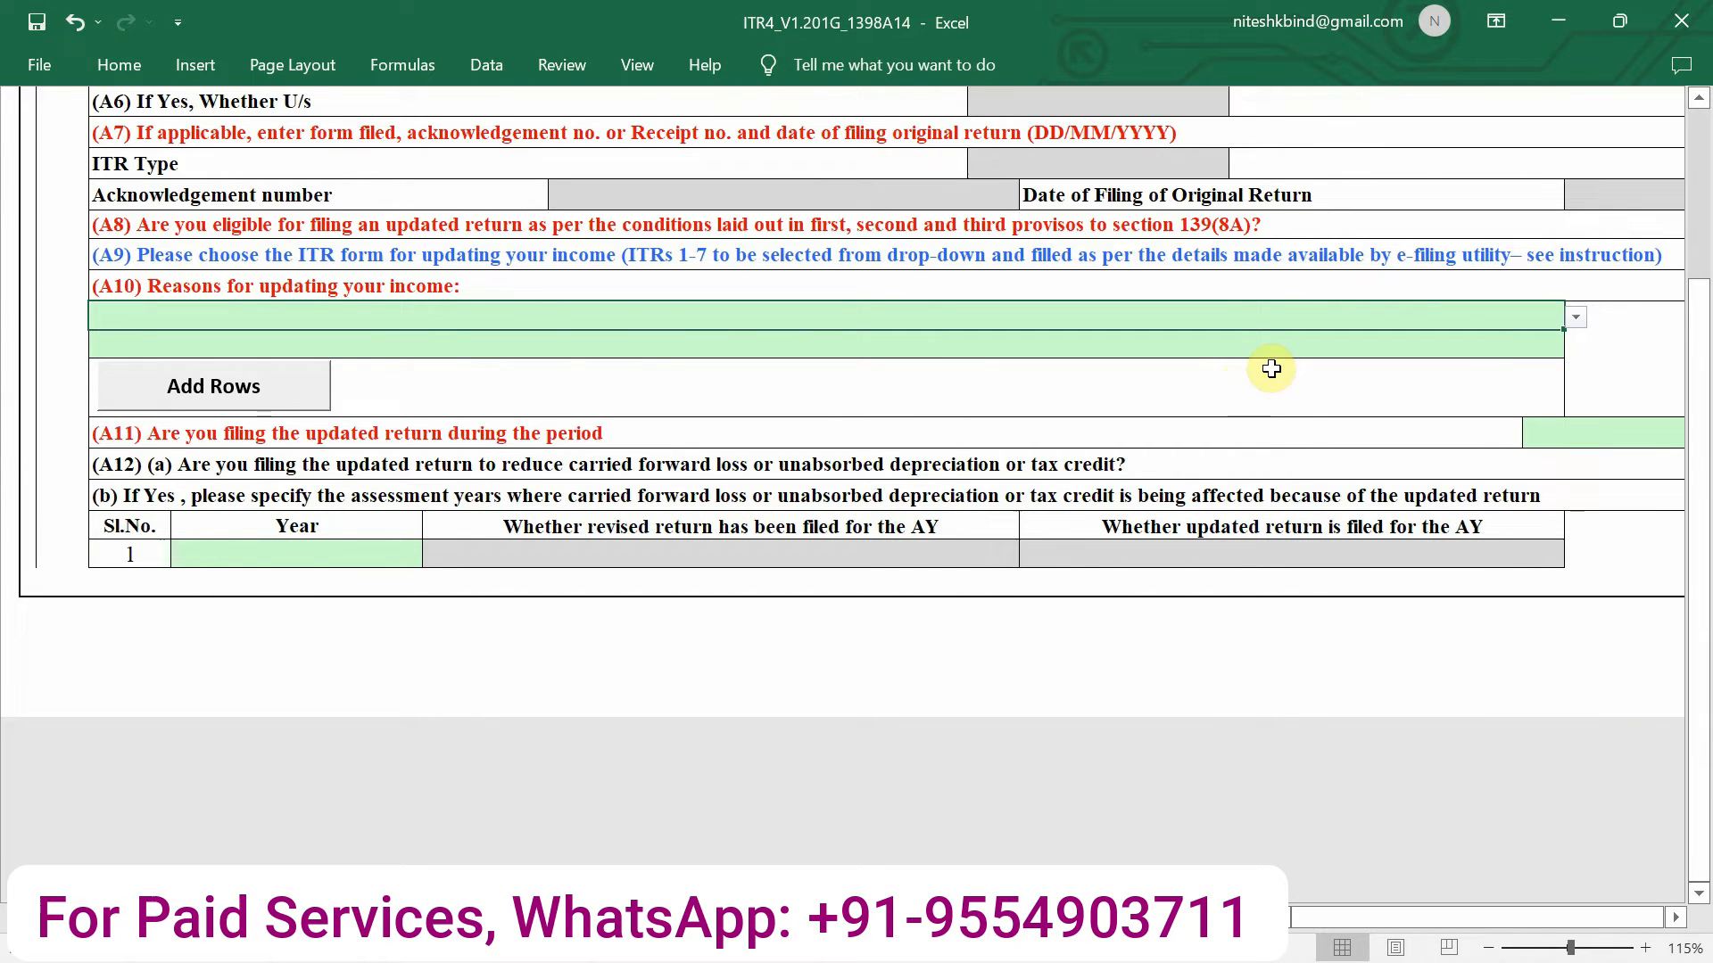
pyautogui.click(1577, 320)
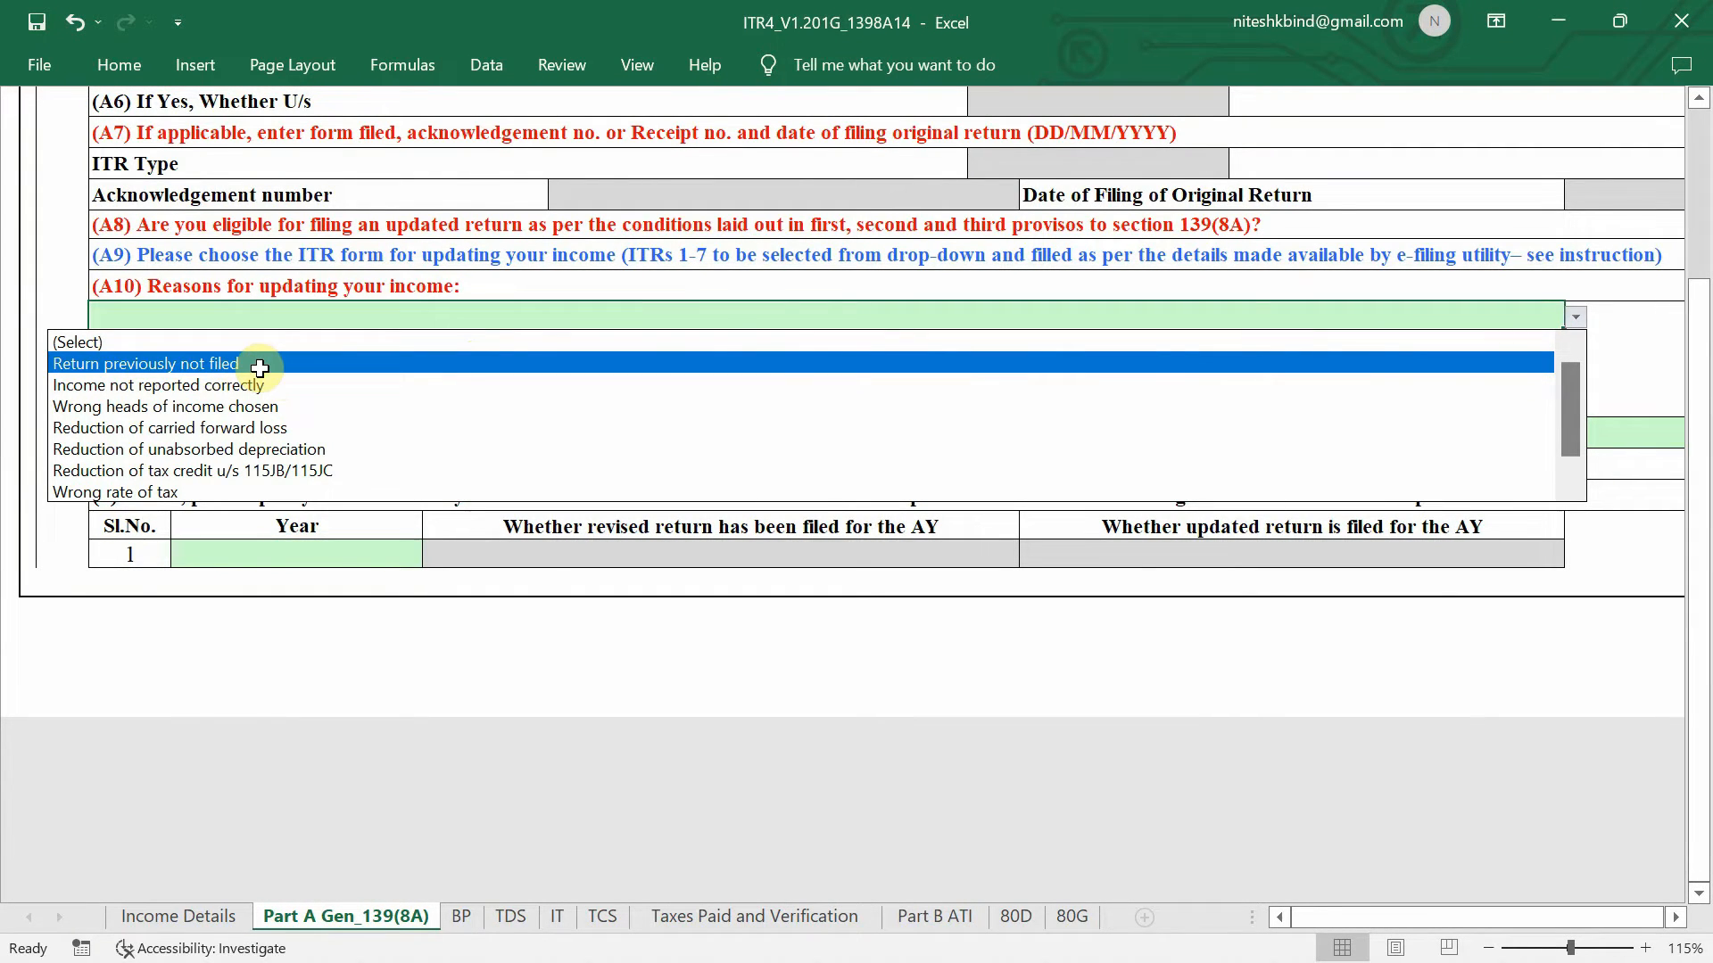
# - Choose 'Return previously not filed' as the A10 update reason
pyautogui.click(289, 360)
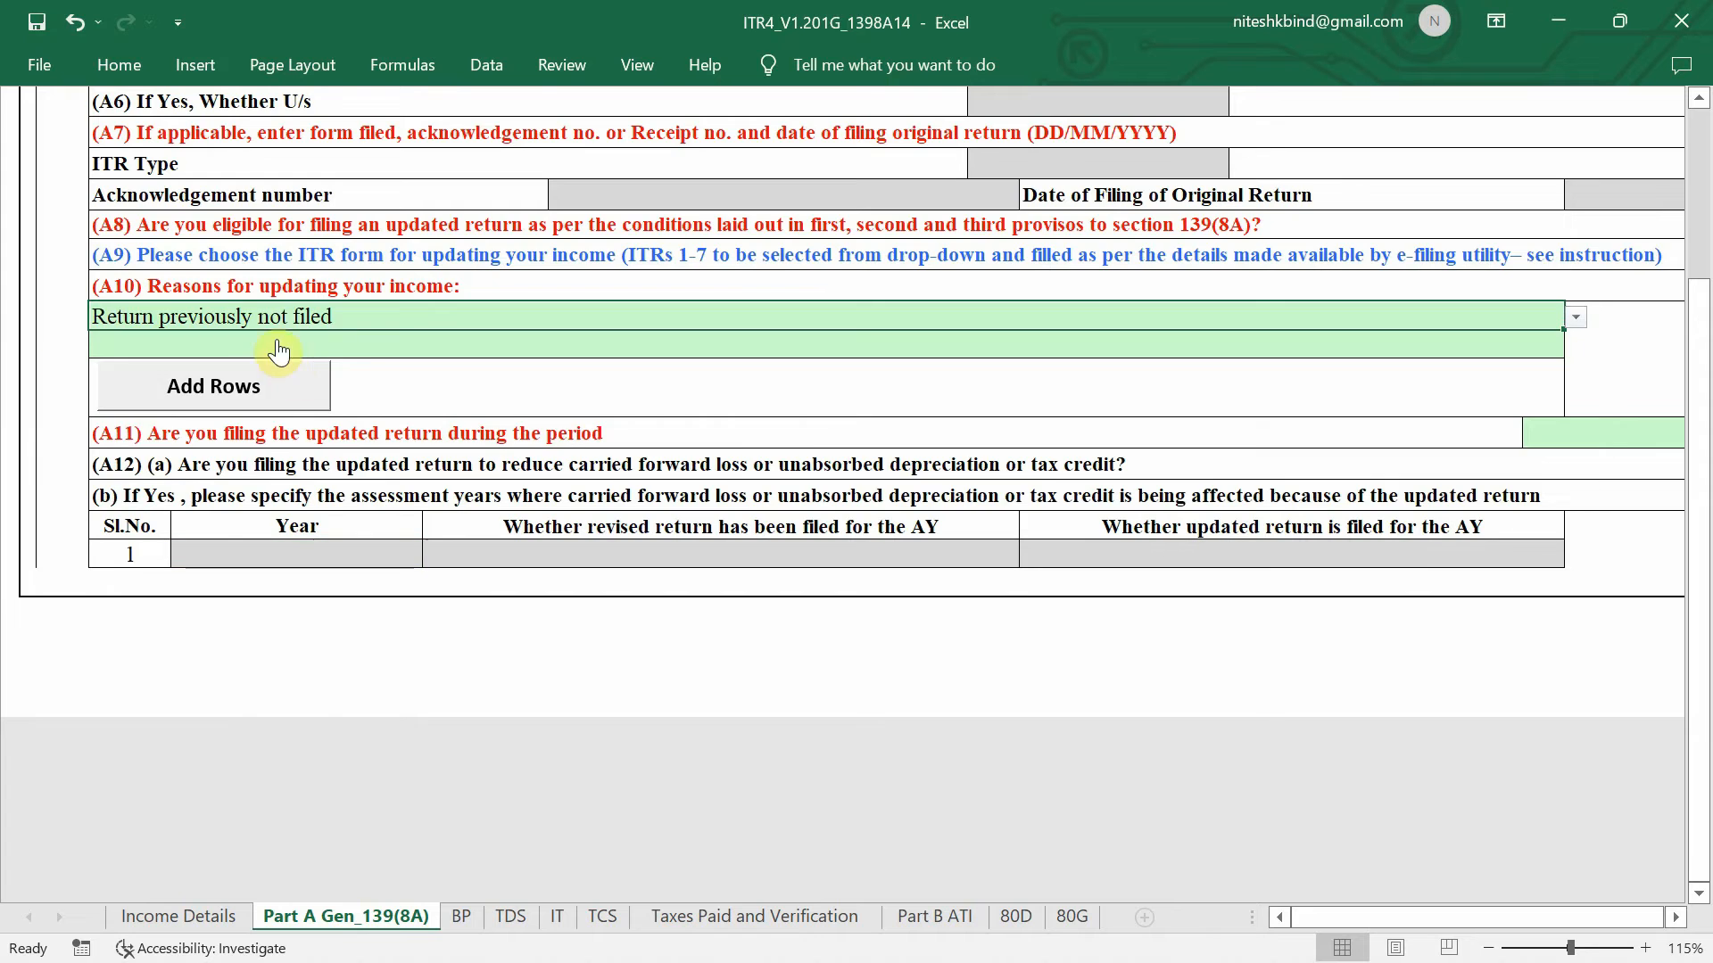
pyautogui.keyDown('ctrl'); pyautogui.scroll(-1, 442, 551); pyautogui.keyUp('ctrl')
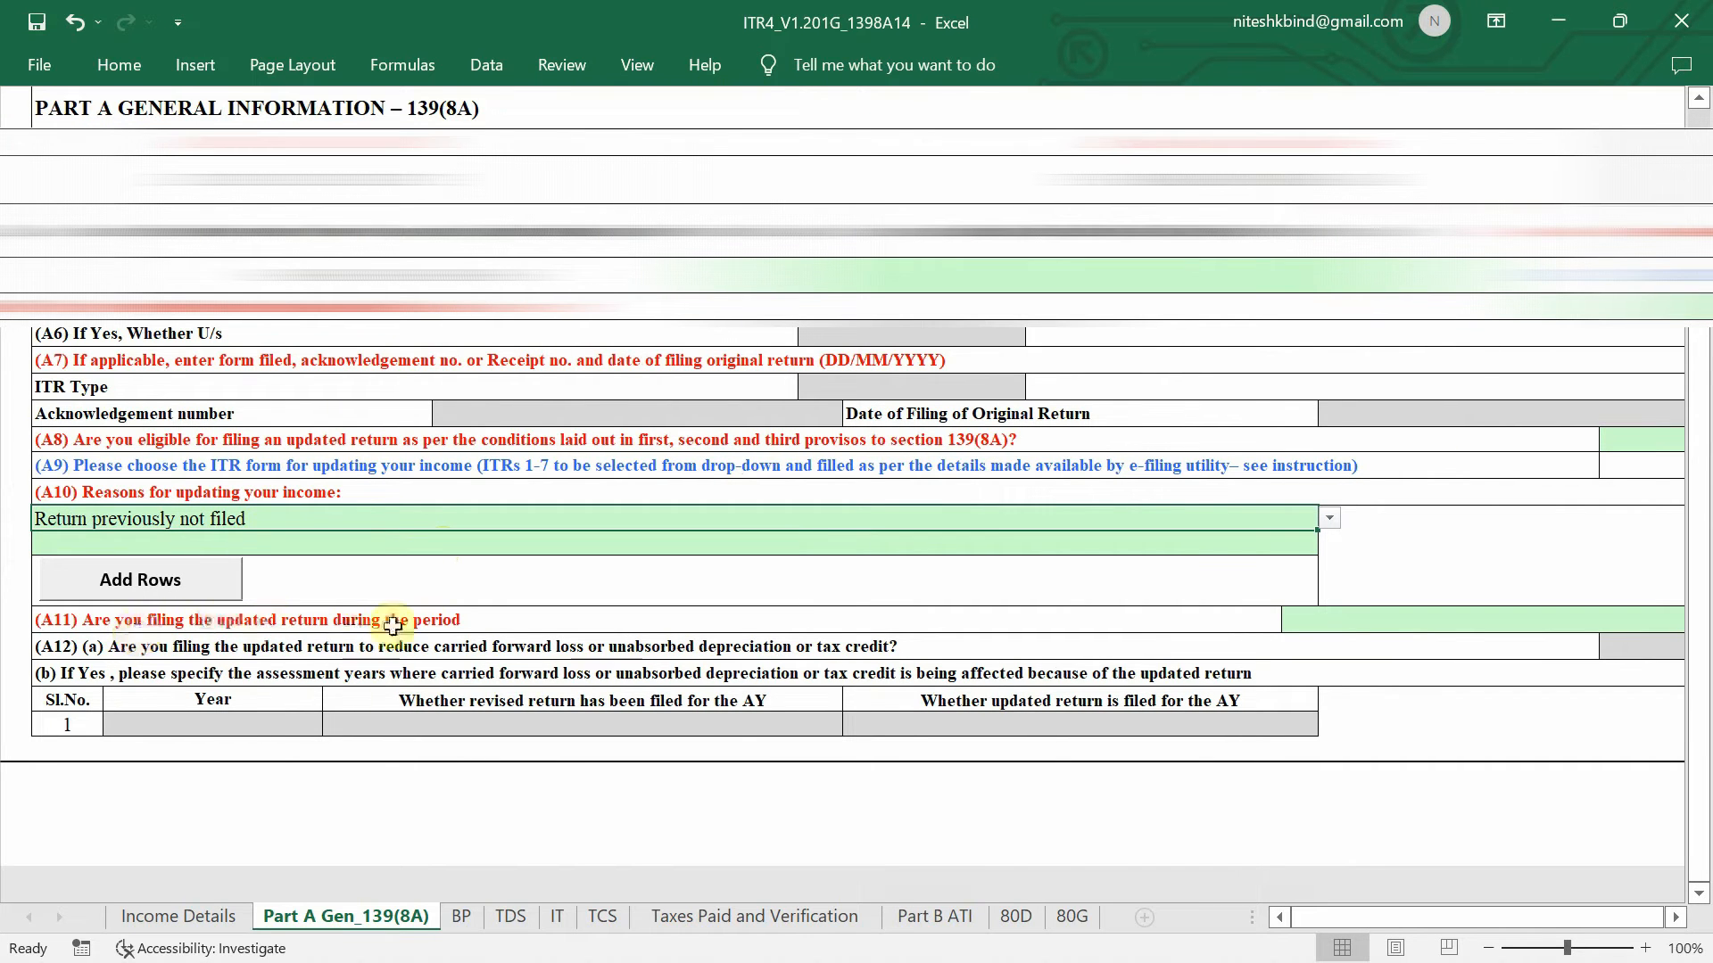
pyautogui.hscroll(3, 759, 619)
# - Set the A11 filing period to up to 12 months after the assessment year, then go to BP
pyautogui.click(1128, 619)
pyautogui.click(1644, 625)
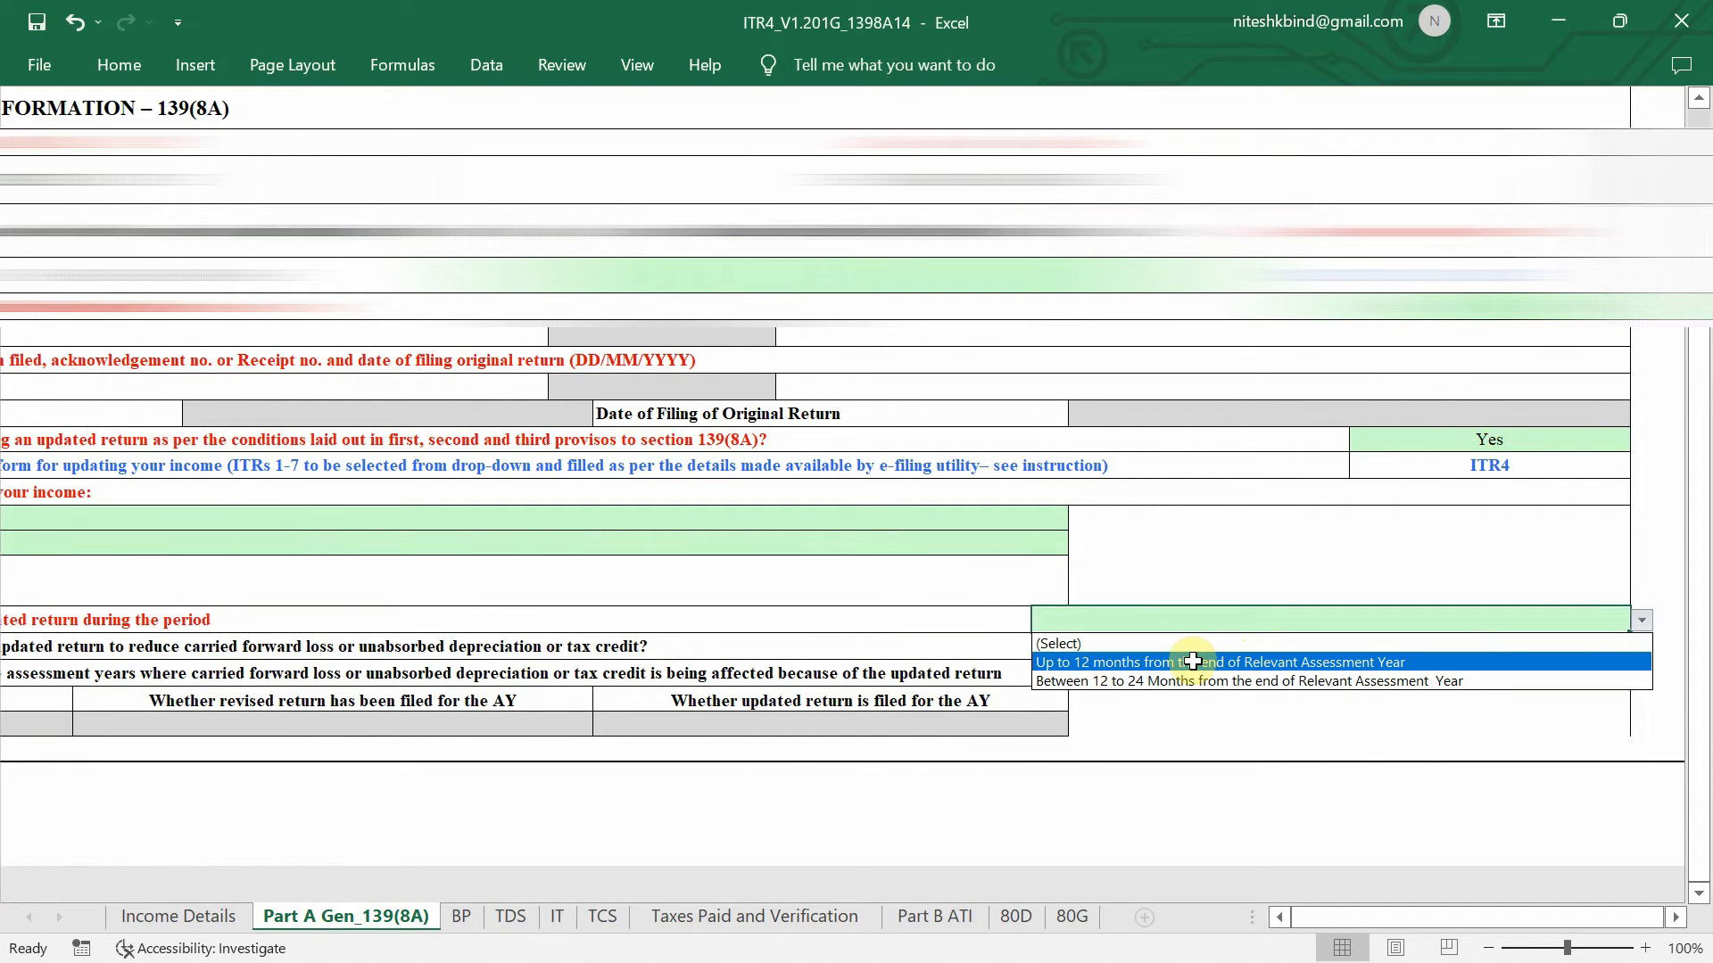
pyautogui.click(1258, 664)
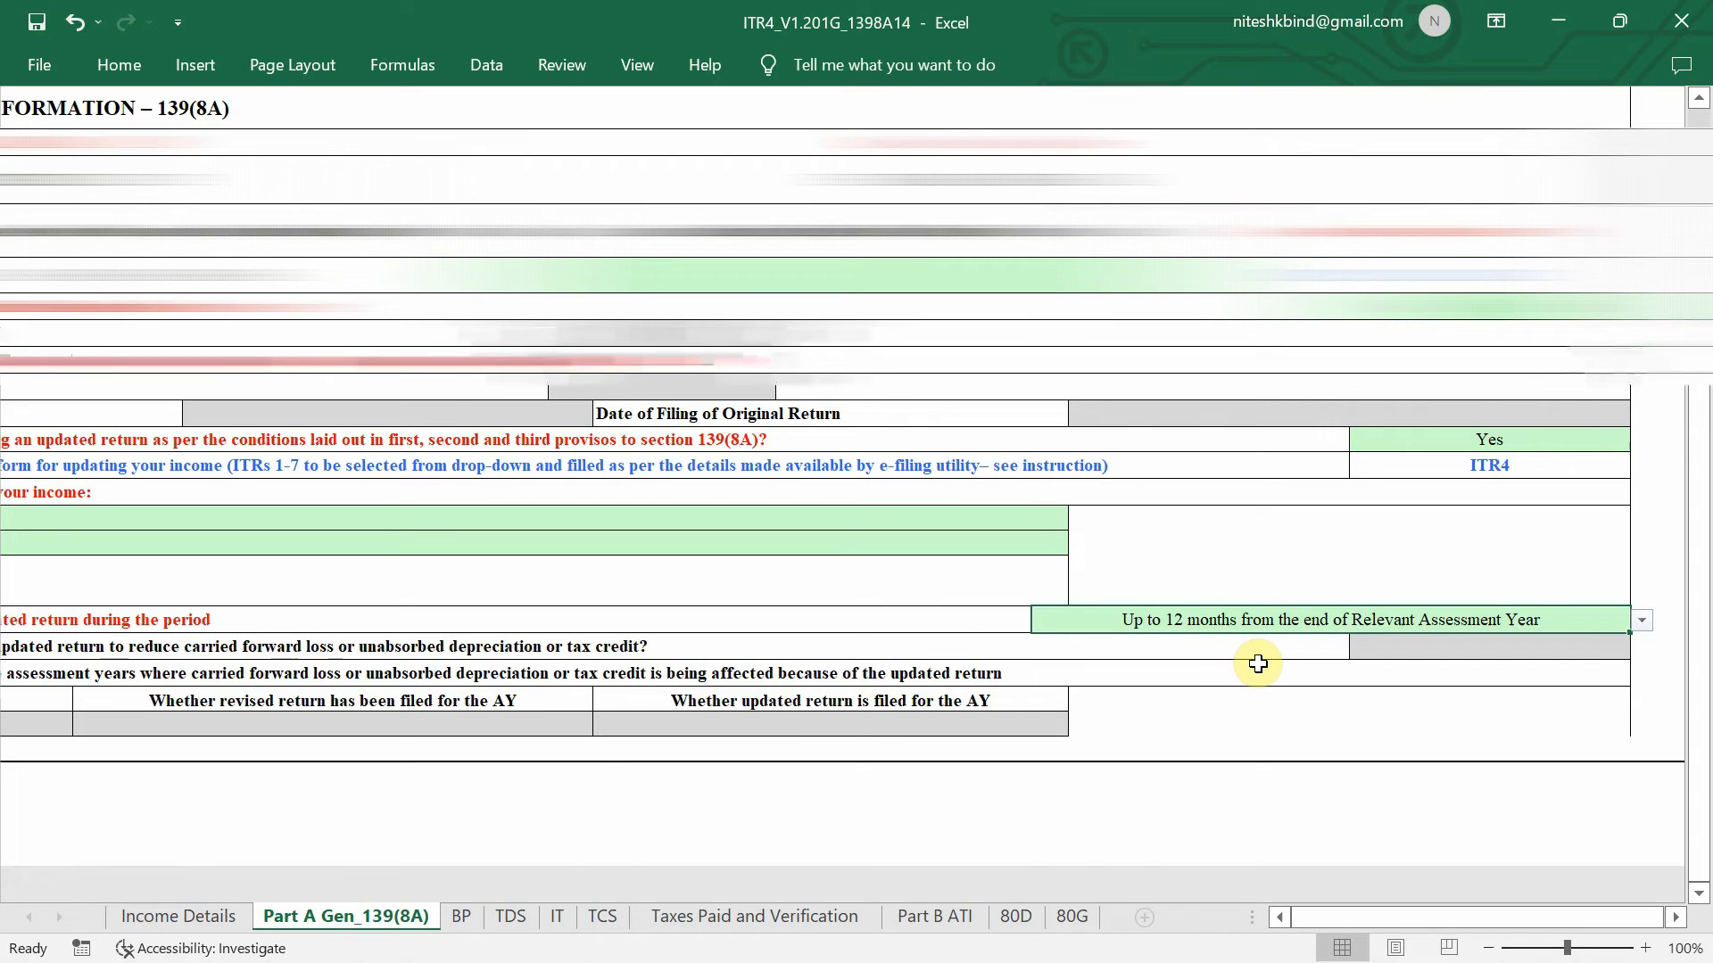
pyautogui.keyDown('ctrl'); pyautogui.scroll(-1, 1269, 676); pyautogui.keyUp('ctrl')
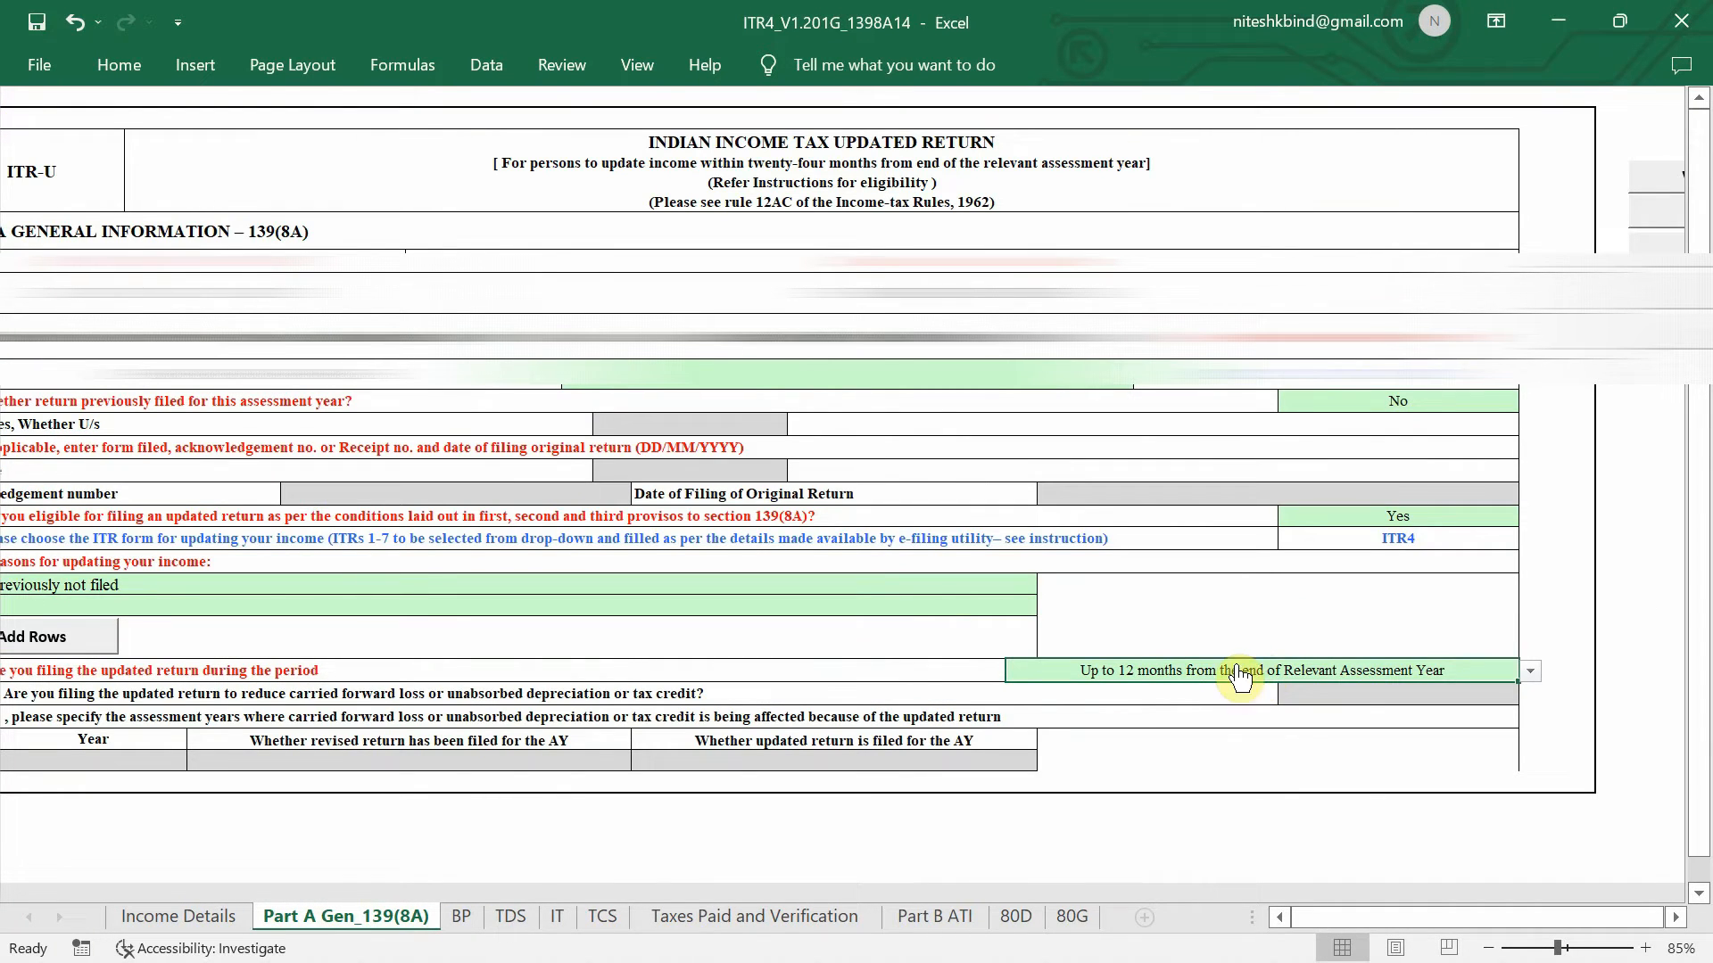
pyautogui.click(466, 913)
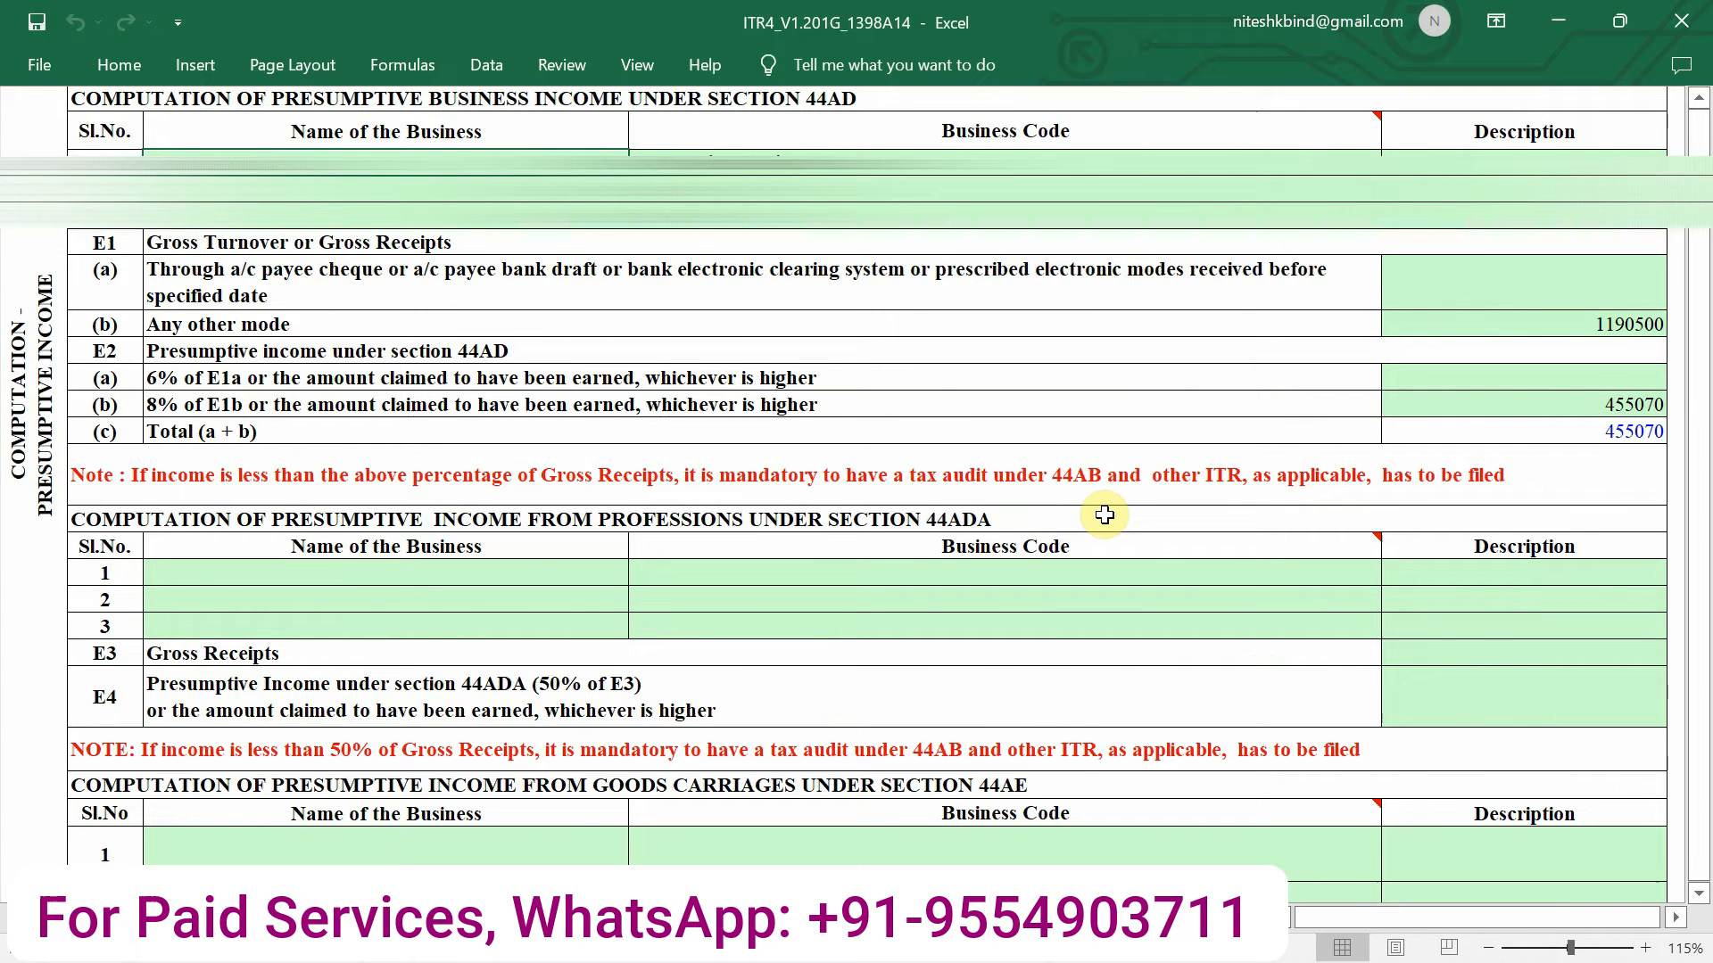
# - Review the empty TDS schedules after dismissing the TAN verification alert
pyautogui.click(553, 915)
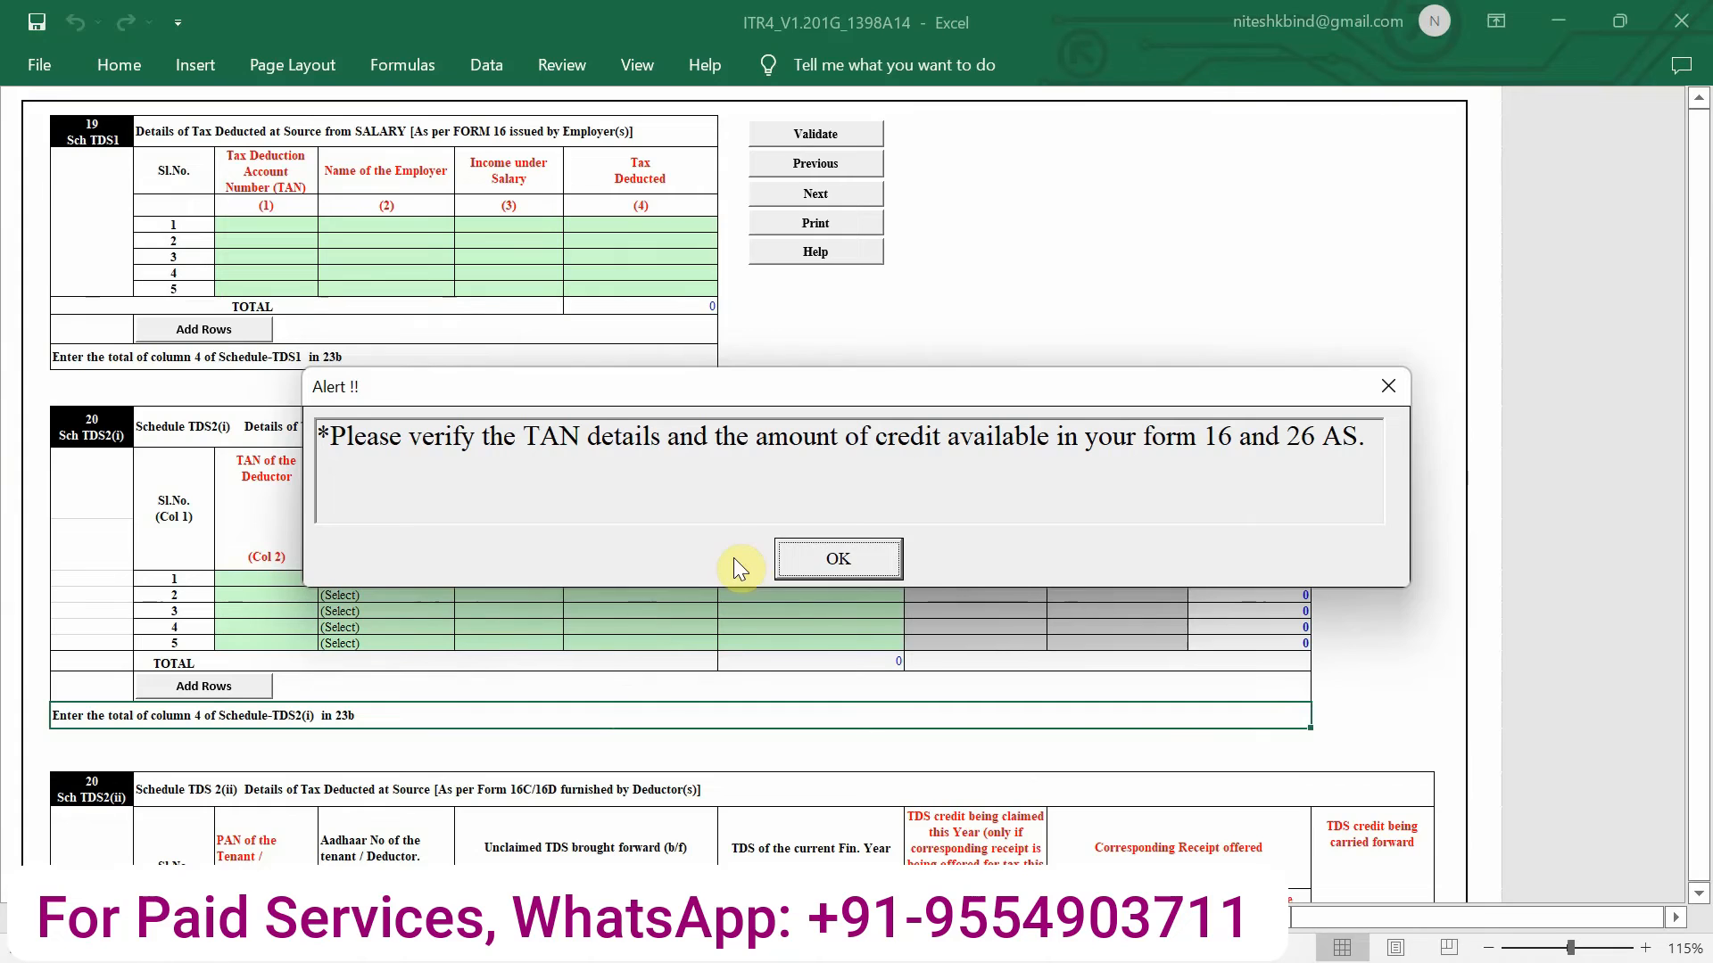
pyautogui.click(841, 552)
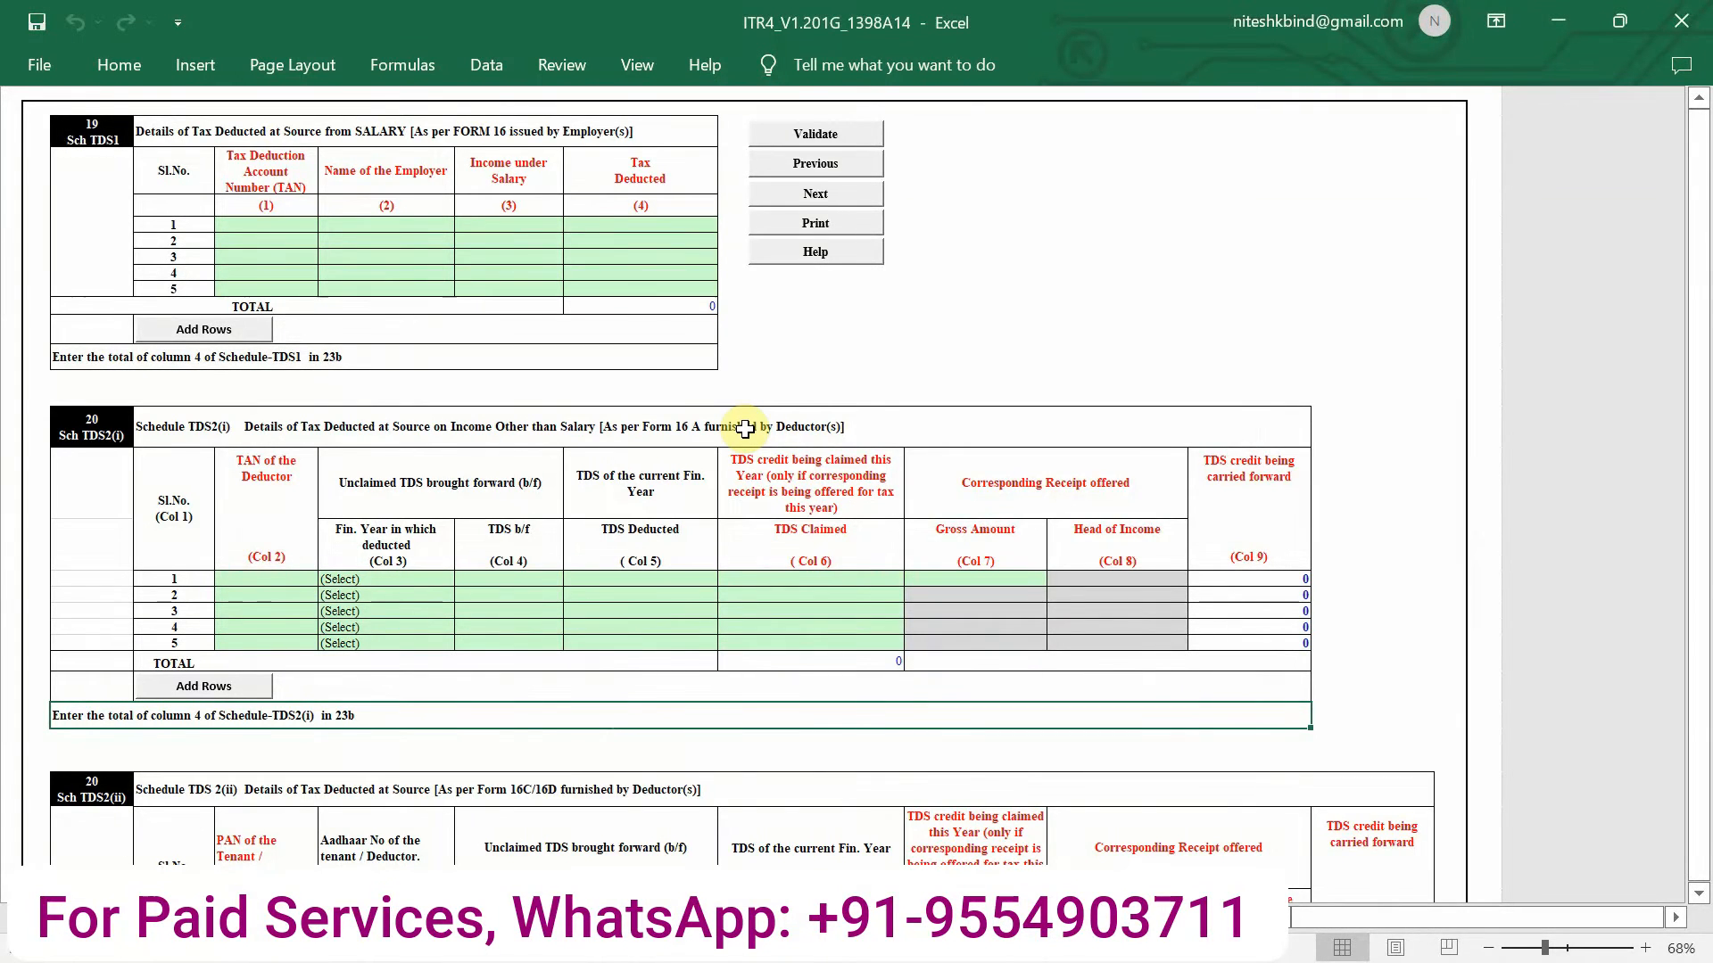
pyautogui.scroll(-1, 745, 429)
pyautogui.scroll(-2, 745, 429)
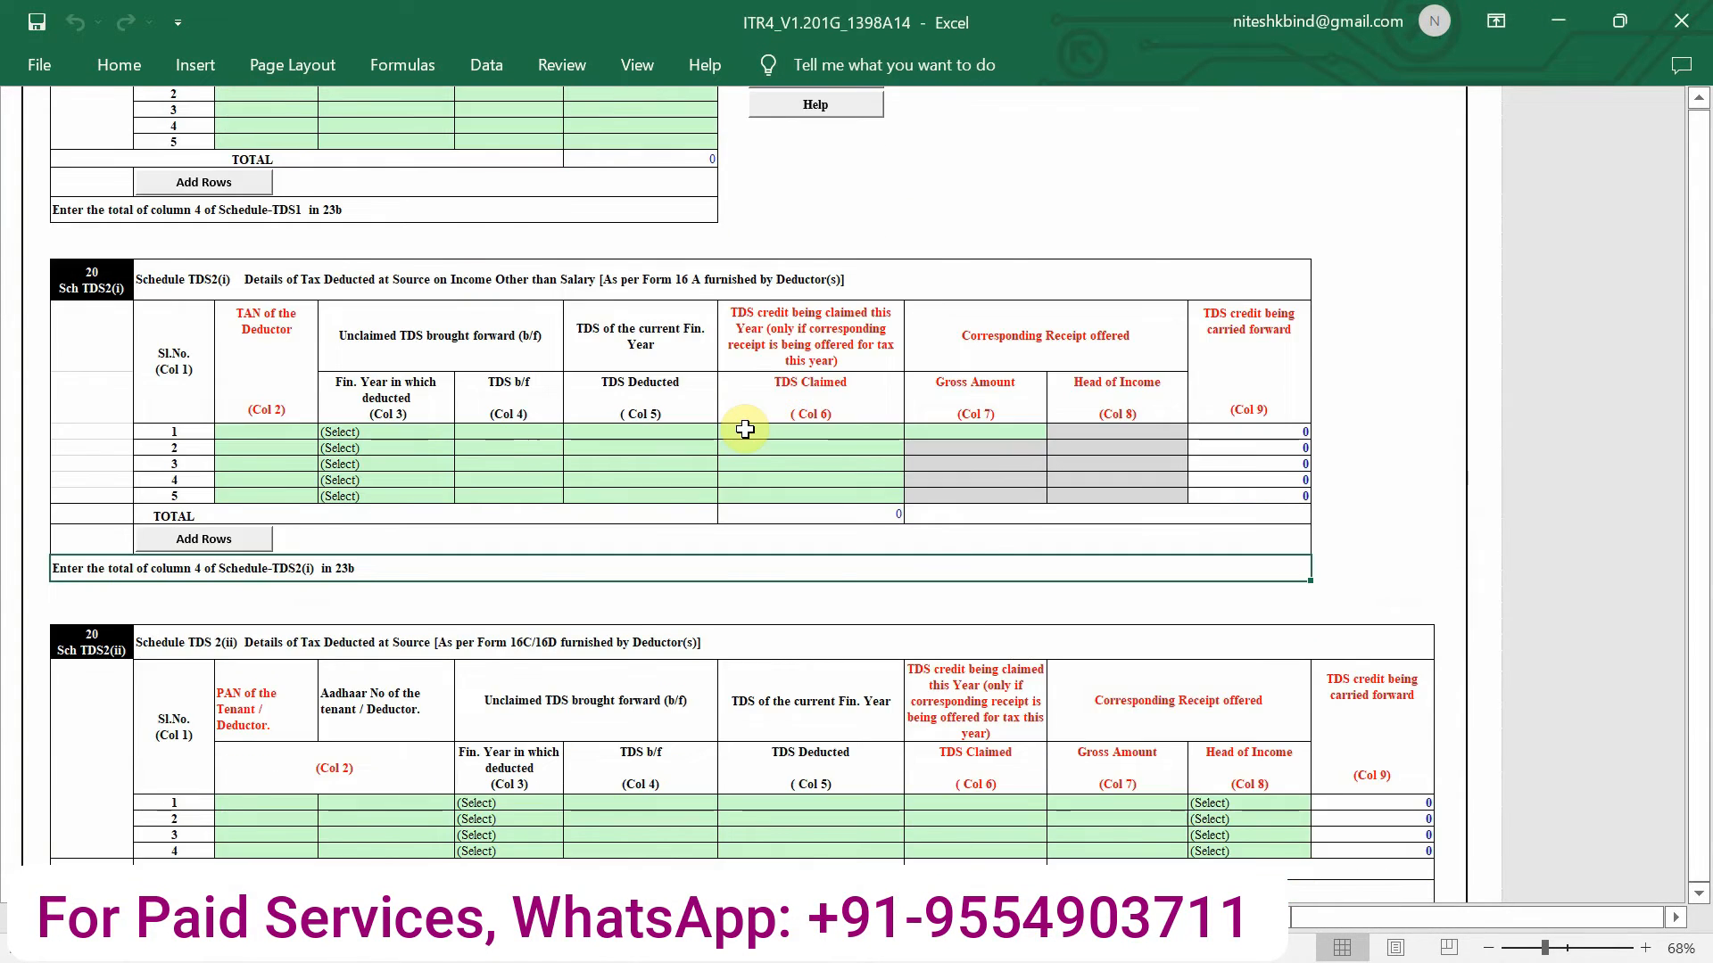
pyautogui.scroll(-2, 744, 429)
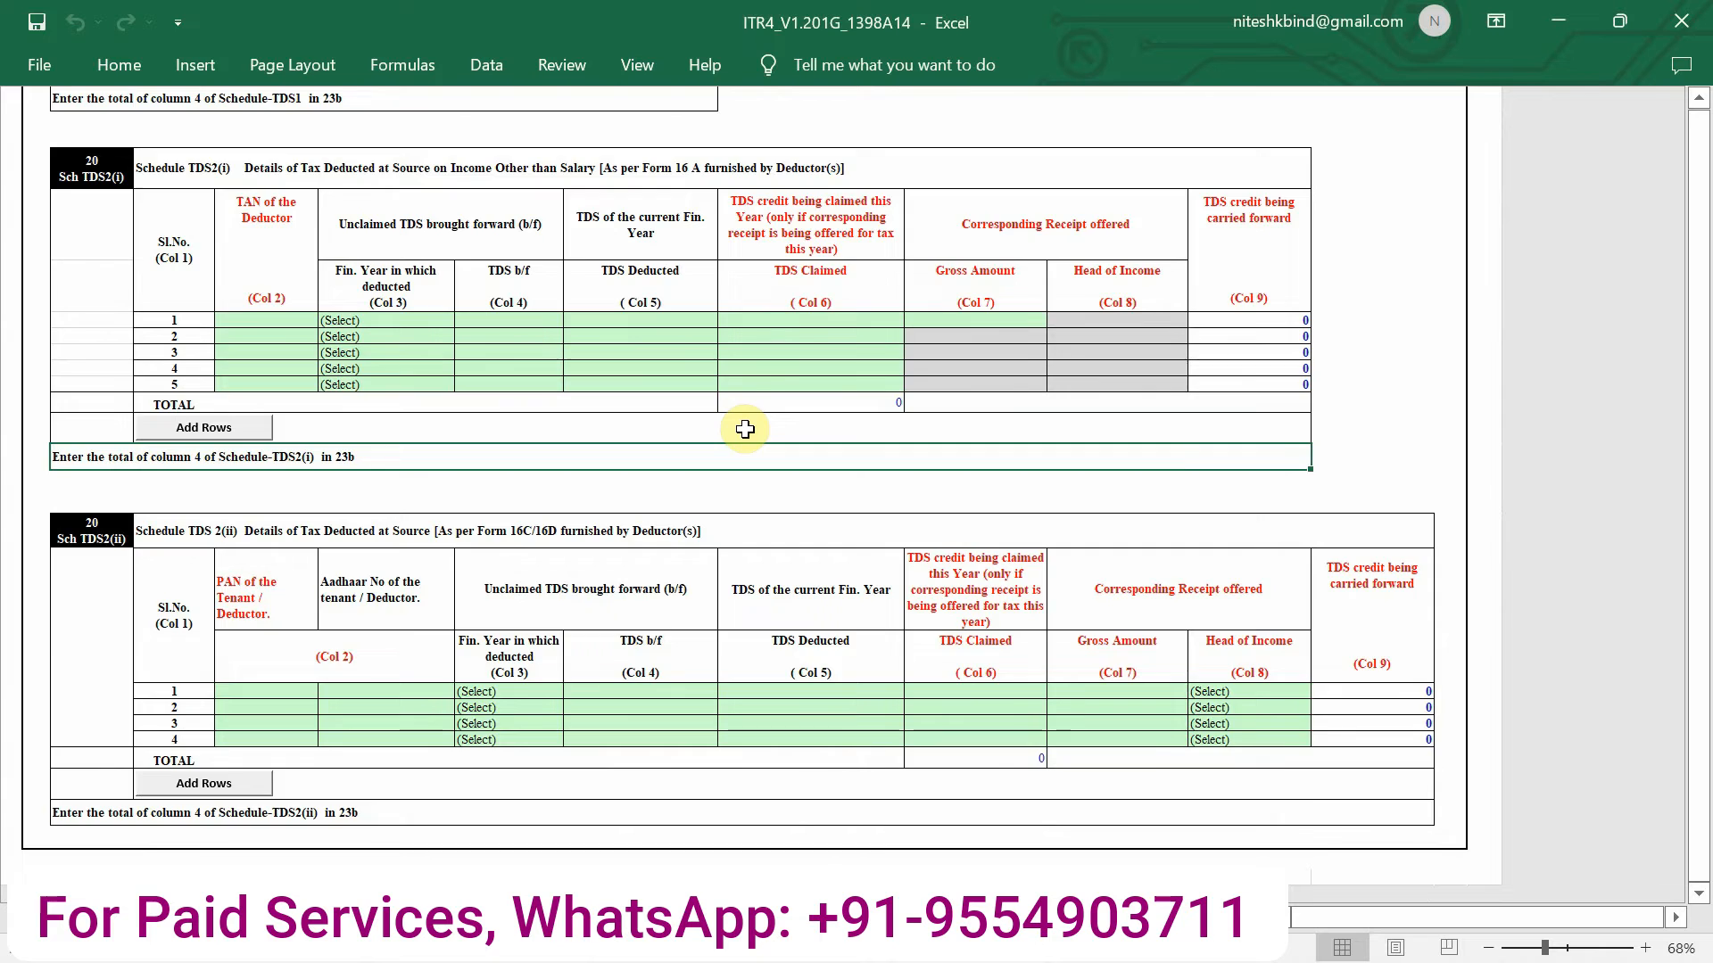
pyautogui.scroll(4, 745, 429)
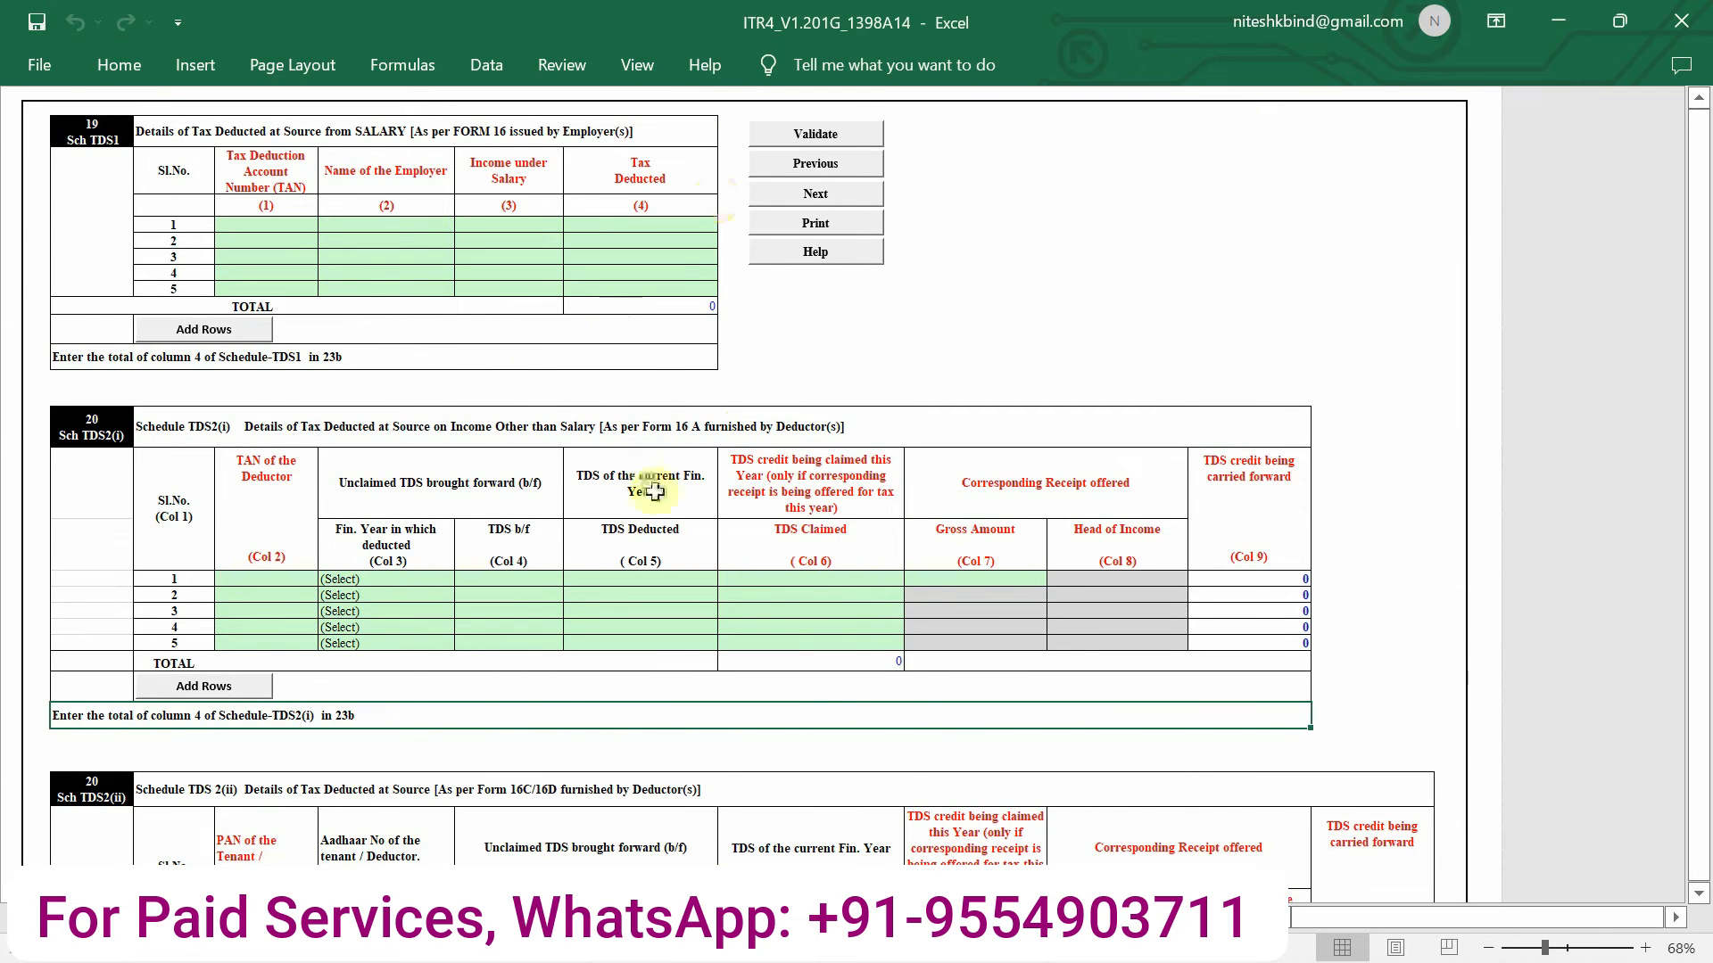
pyautogui.scroll(-2, 655, 492)
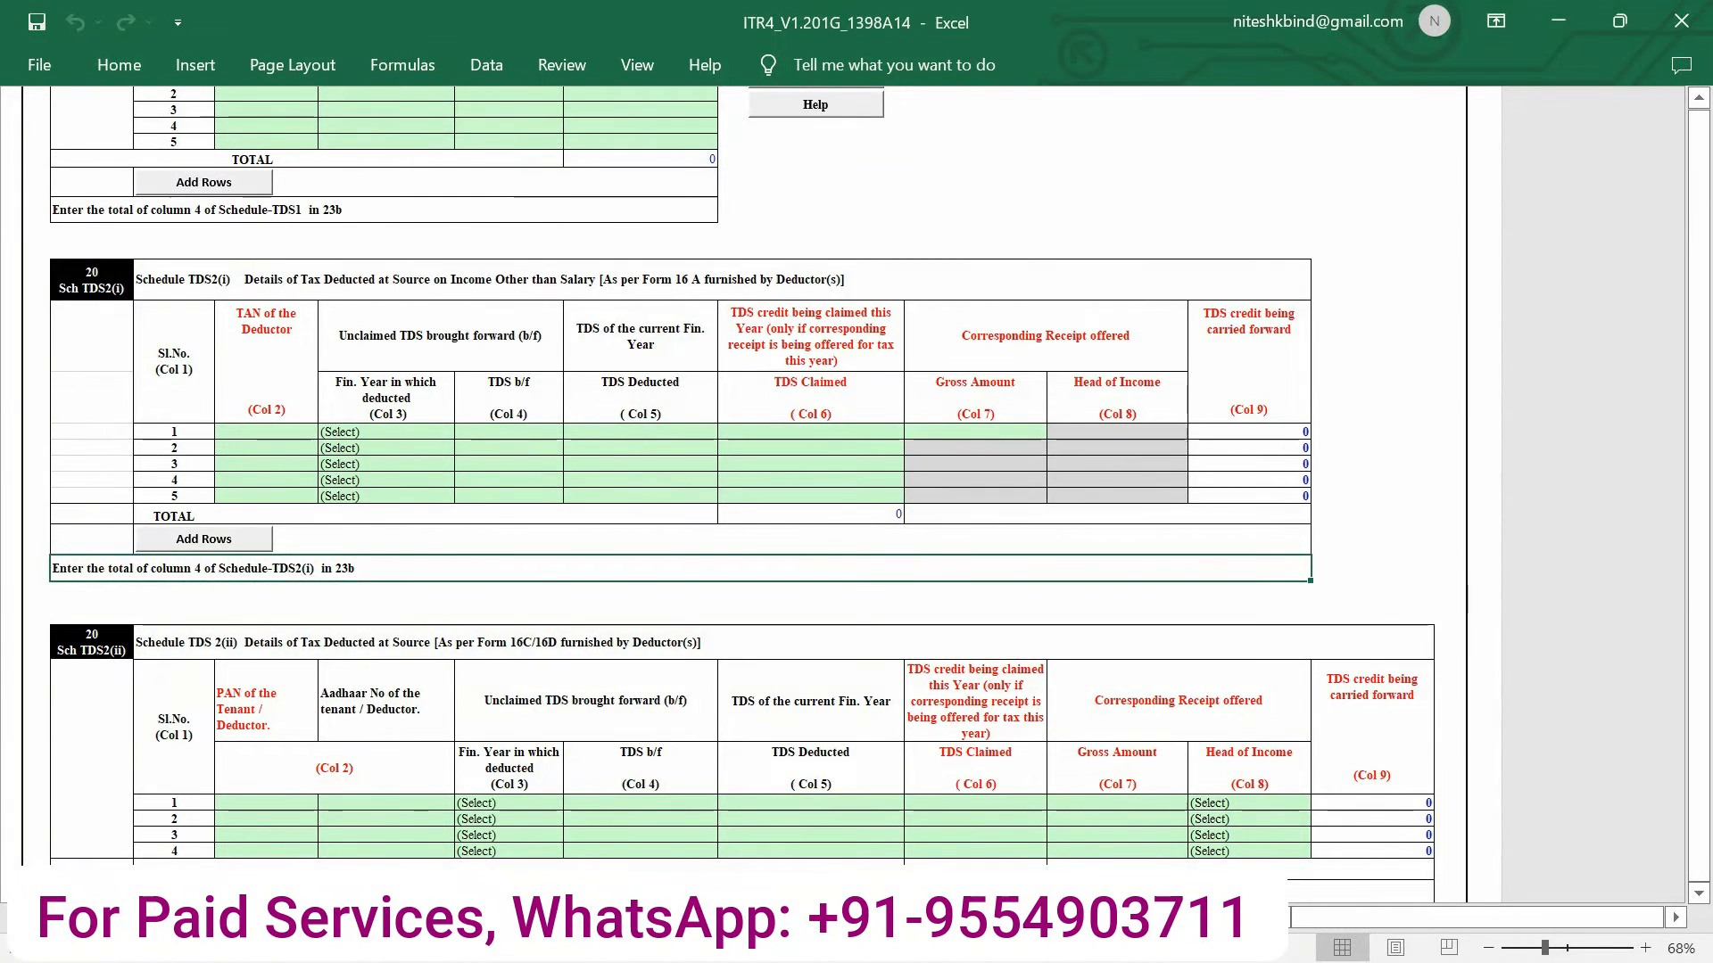
# - Go to the IT sheet and dismiss its two pop-up messages
pyautogui.click(580, 917)
pyautogui.click(856, 558)
pyautogui.click(1070, 652)
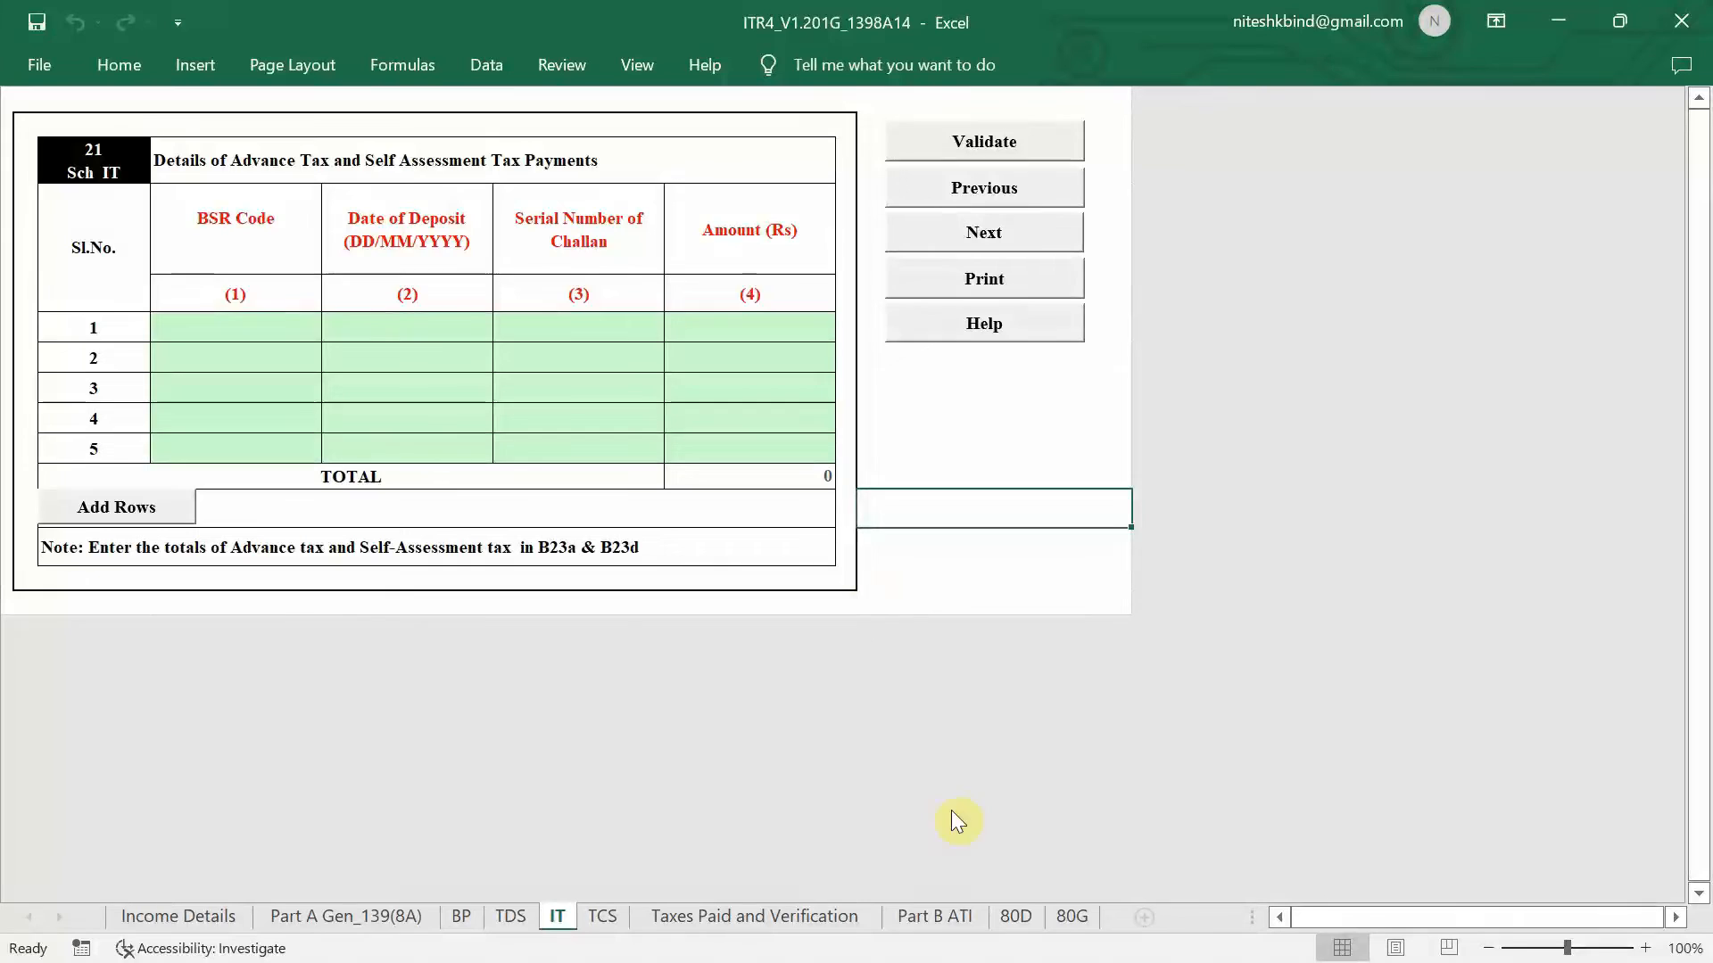
# - Check the Part B ATI totals (updated income 440070, tax due 1000), briefly revisiting IT
pyautogui.click(944, 913)
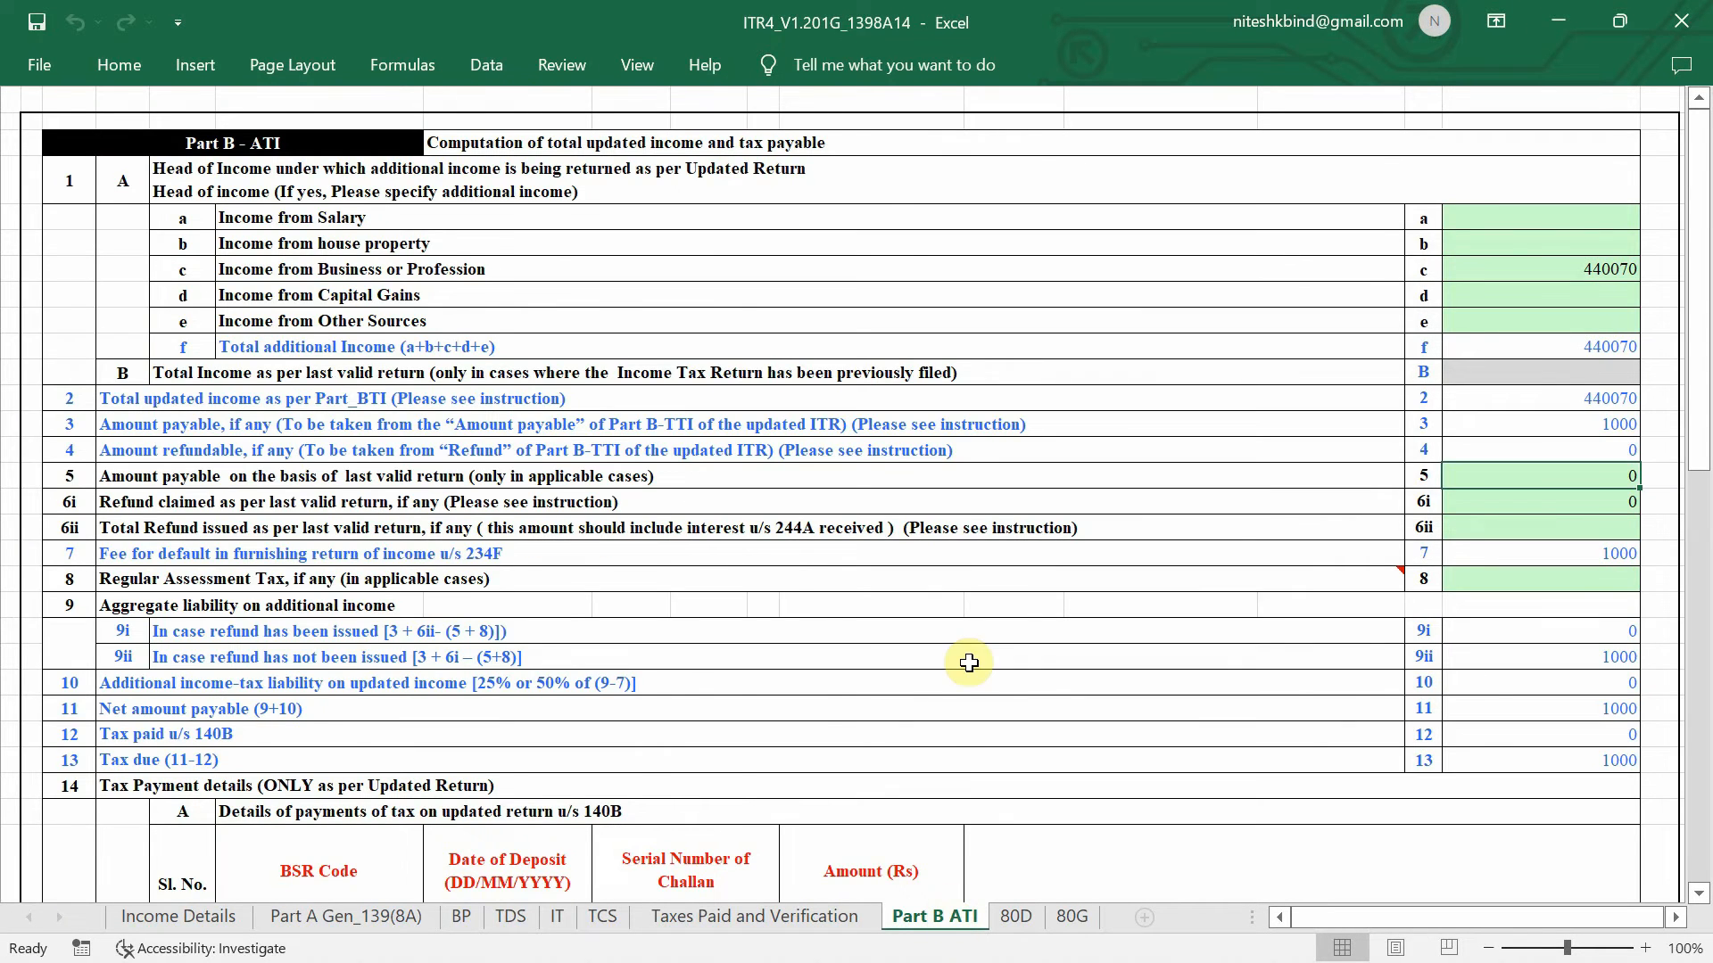
pyautogui.scroll(-7, 969, 662)
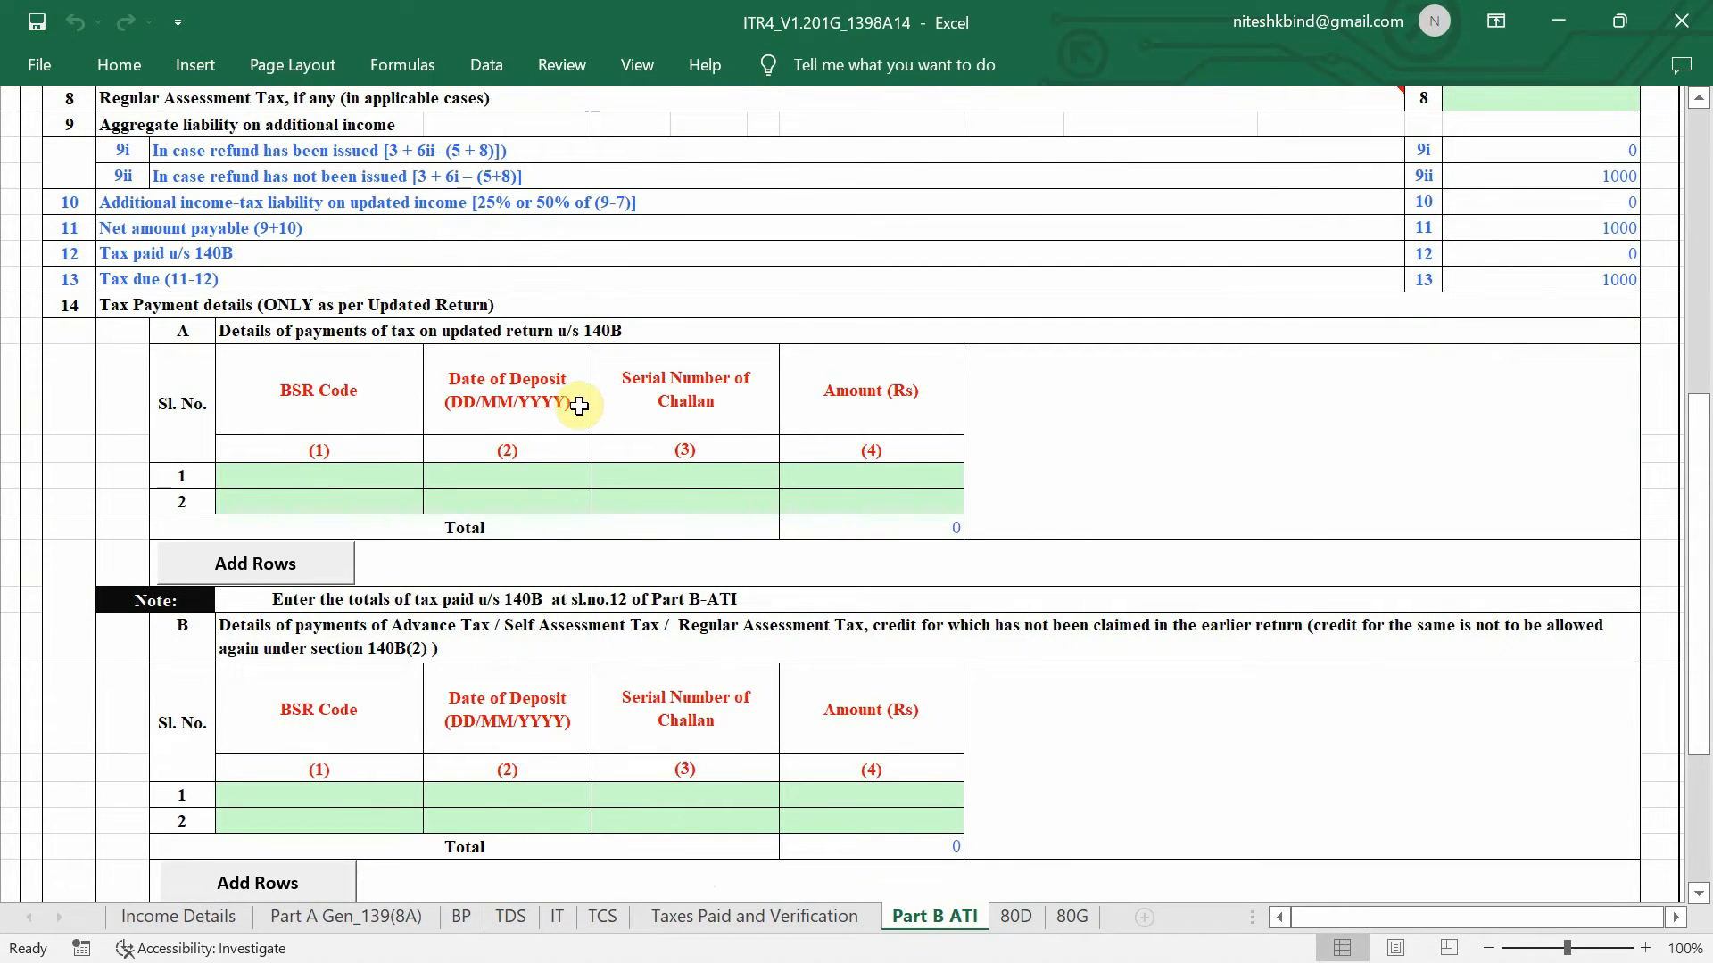
pyautogui.click(558, 918)
pyautogui.click(834, 559)
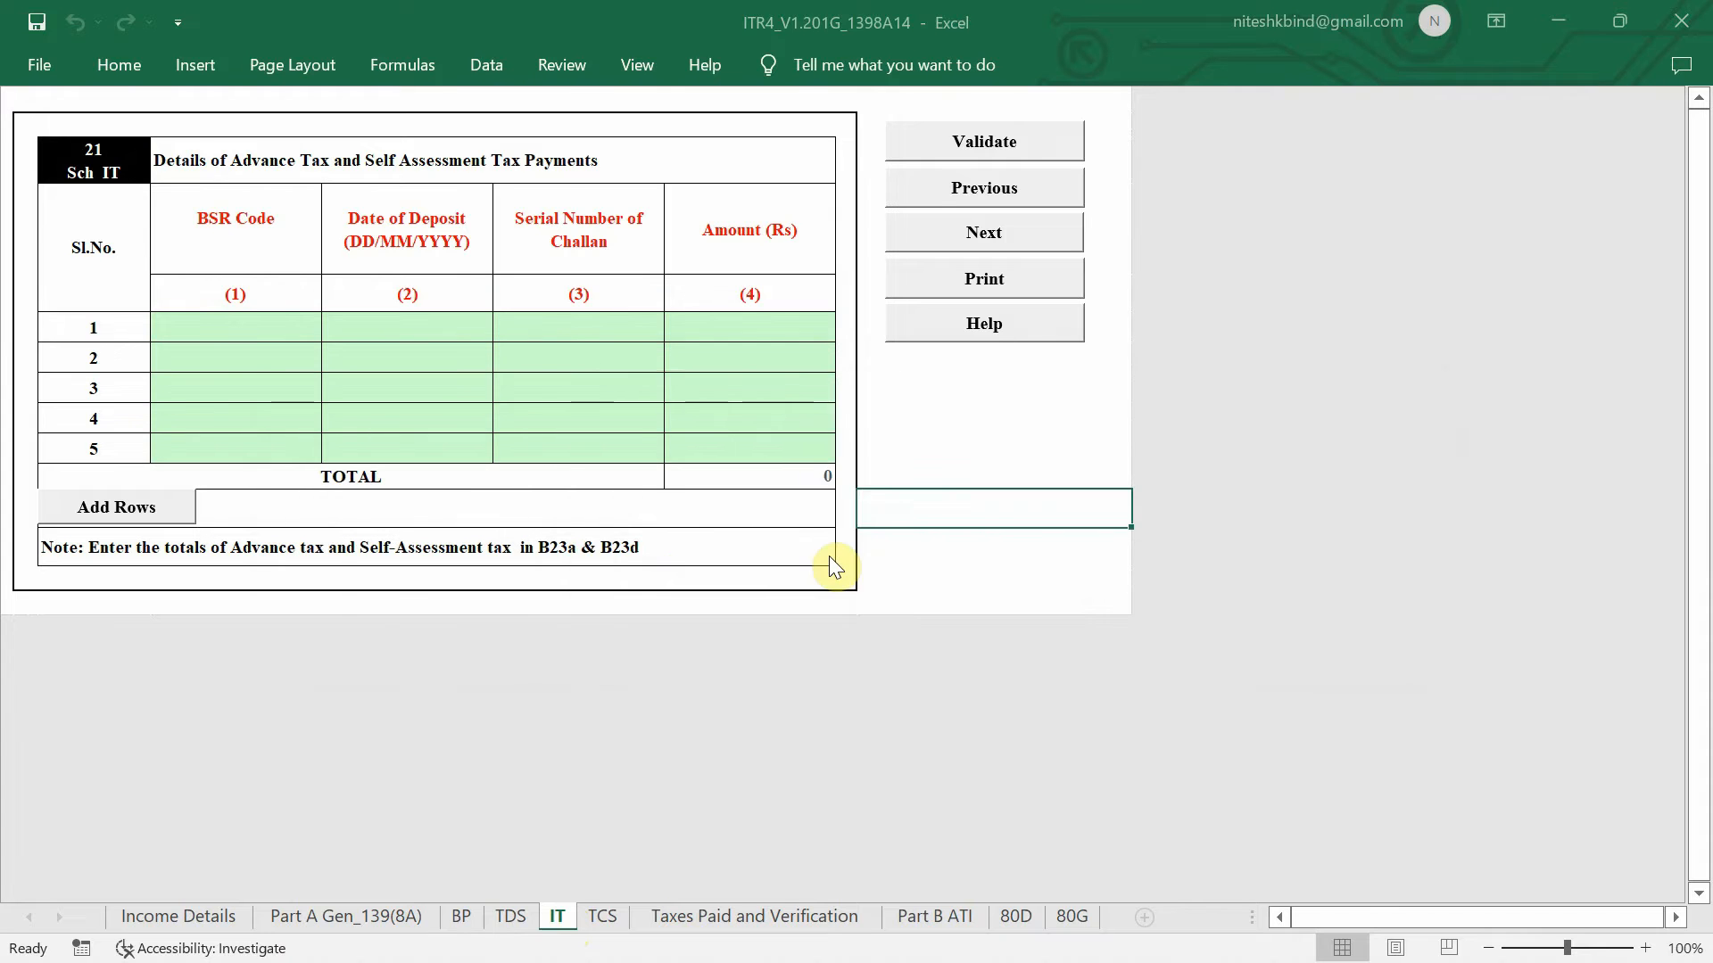
pyautogui.click(1070, 652)
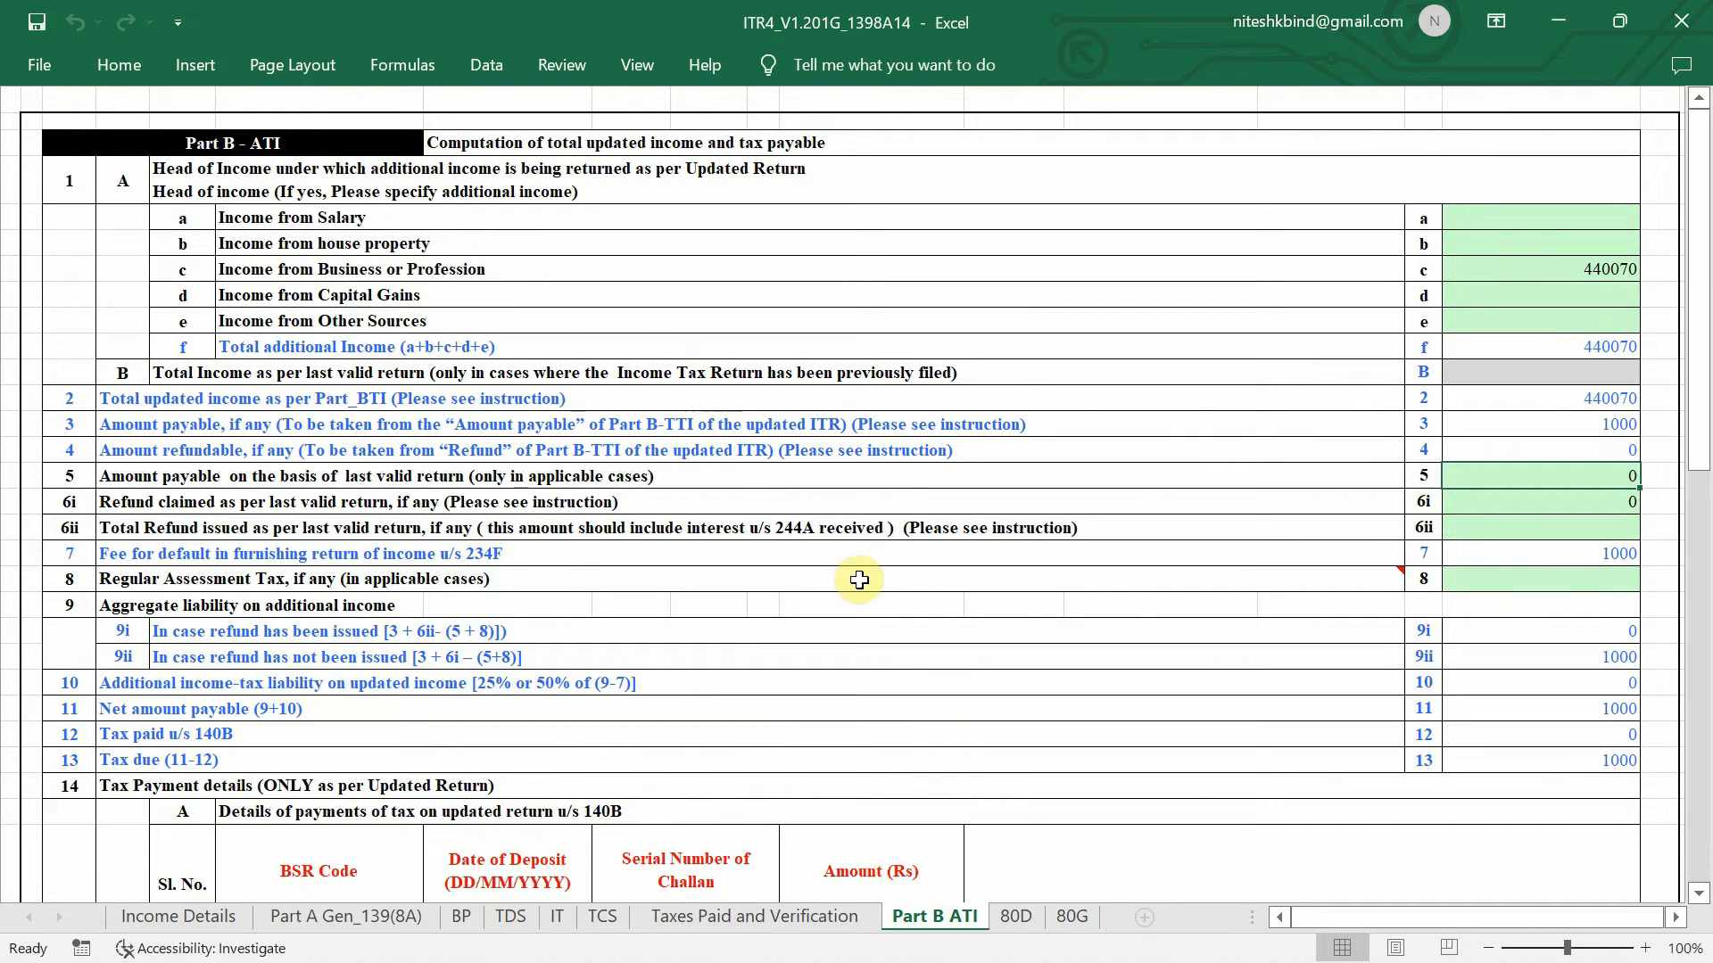
pyautogui.moveTo(859, 581)
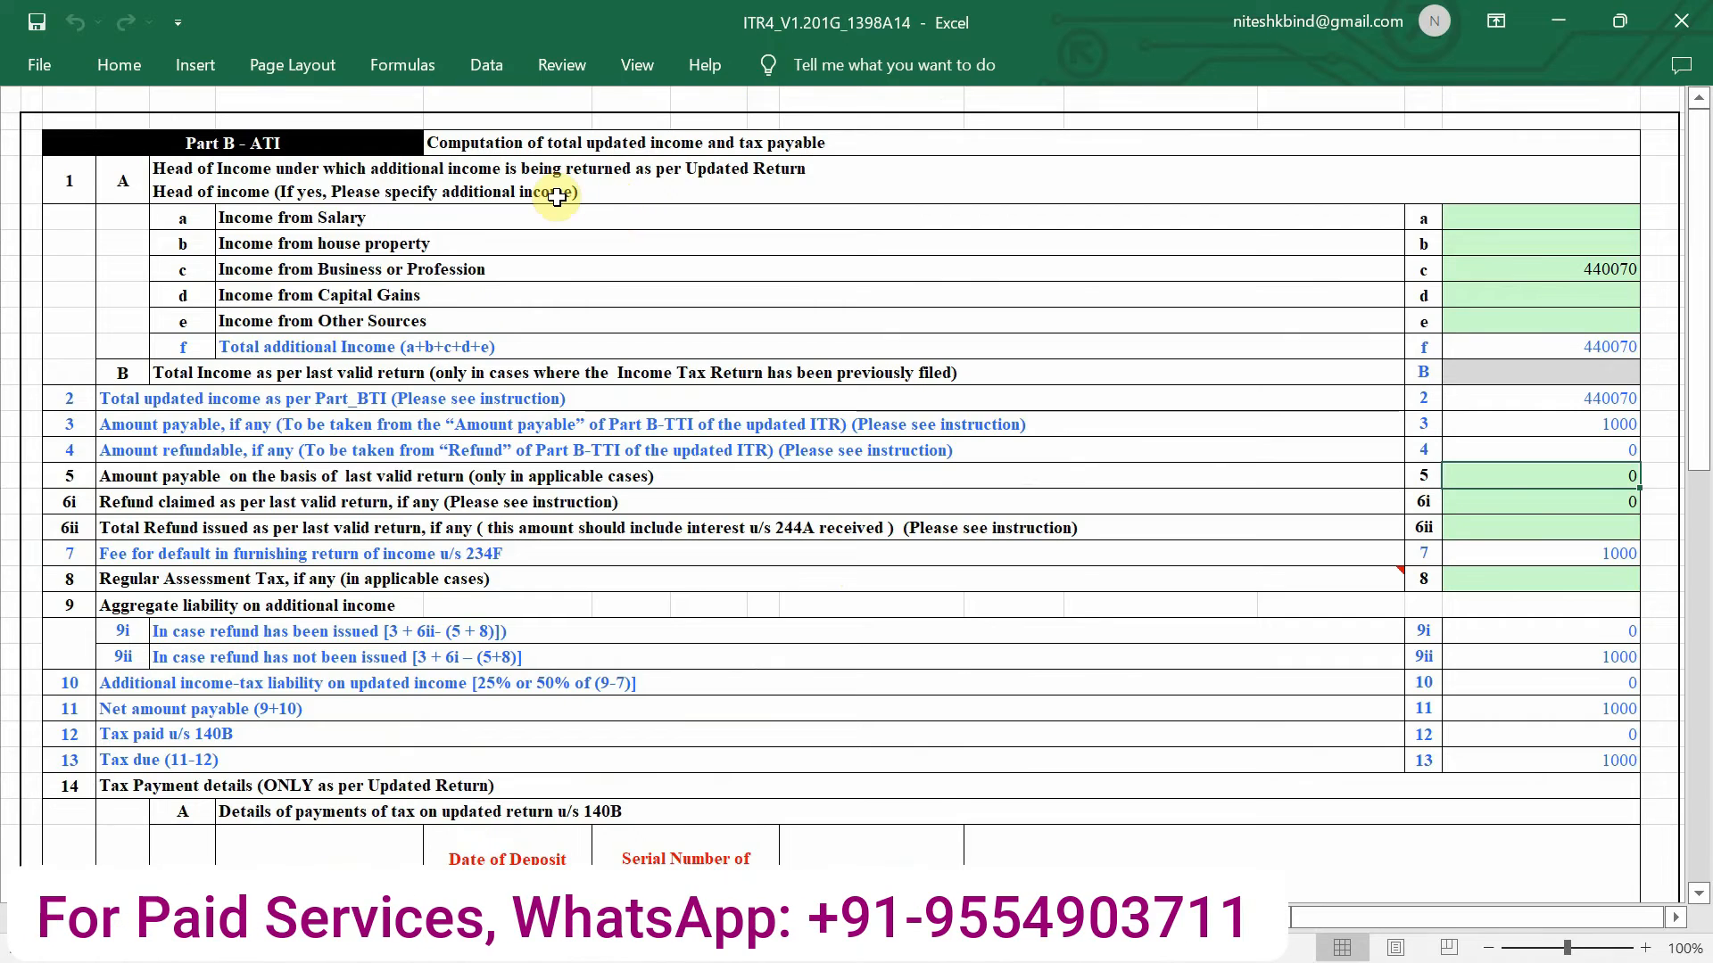
# - Enter 0 for refund issued (row 6ii) and regular assessment tax (row 8) in Part B ATI
pyautogui.scroll(3, 557, 197)
pyautogui.hscroll(-2, 557, 197)
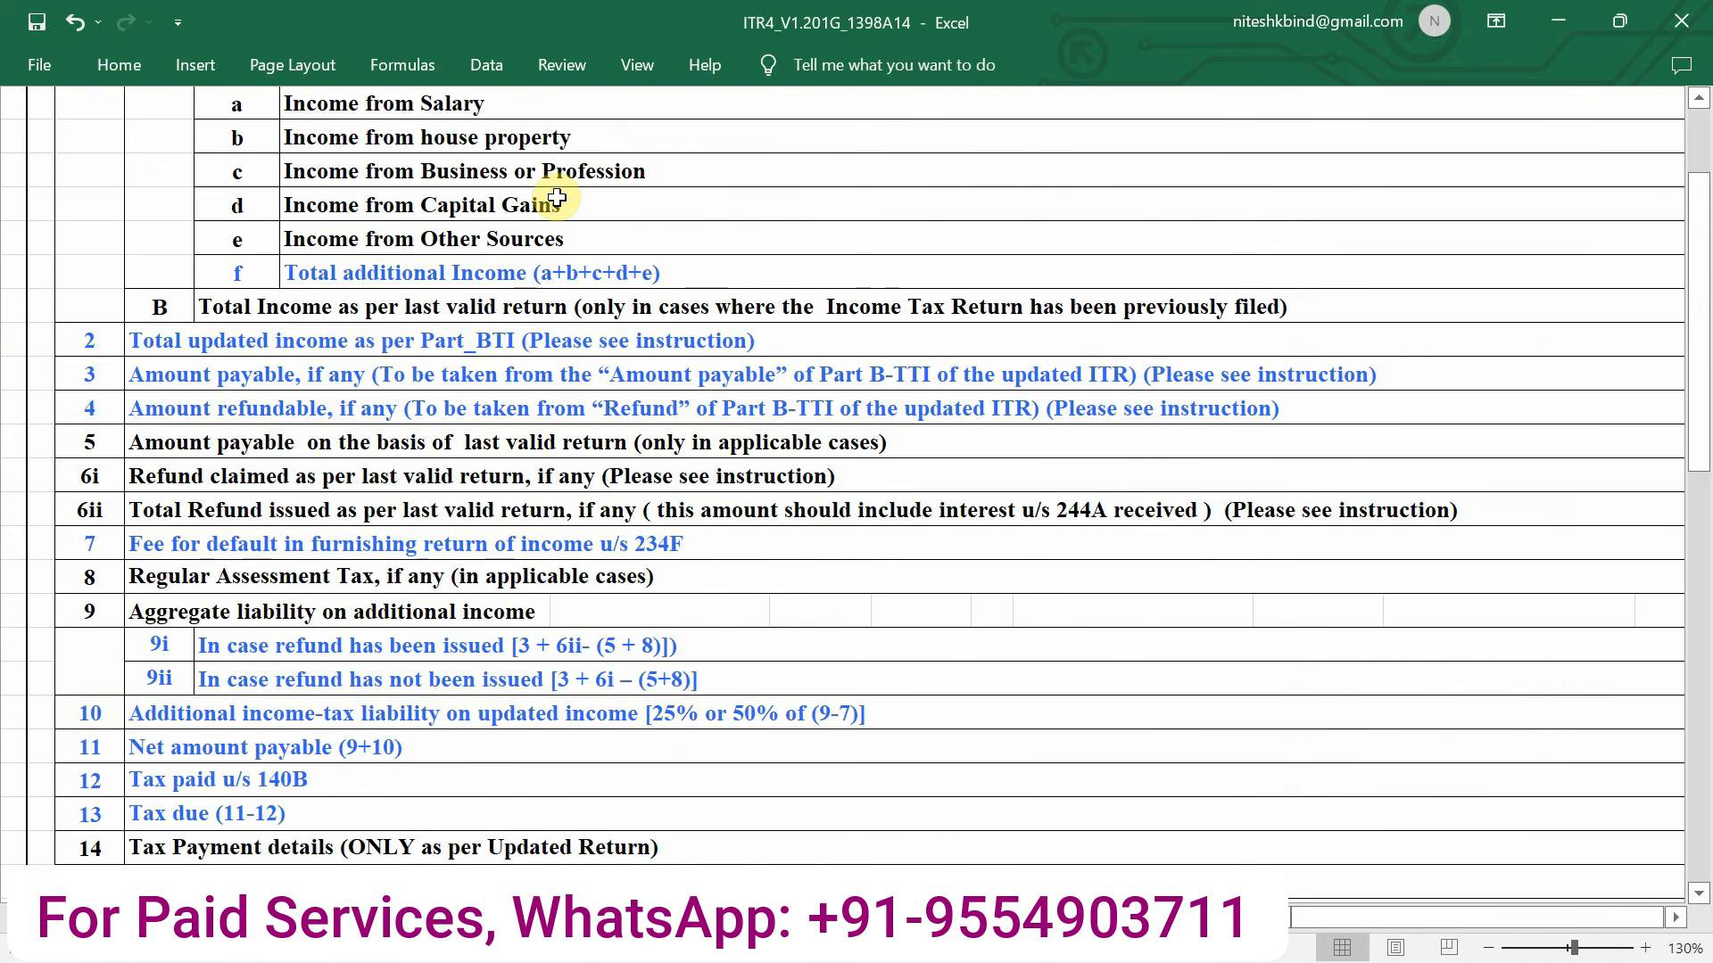
pyautogui.scroll(2, 557, 197)
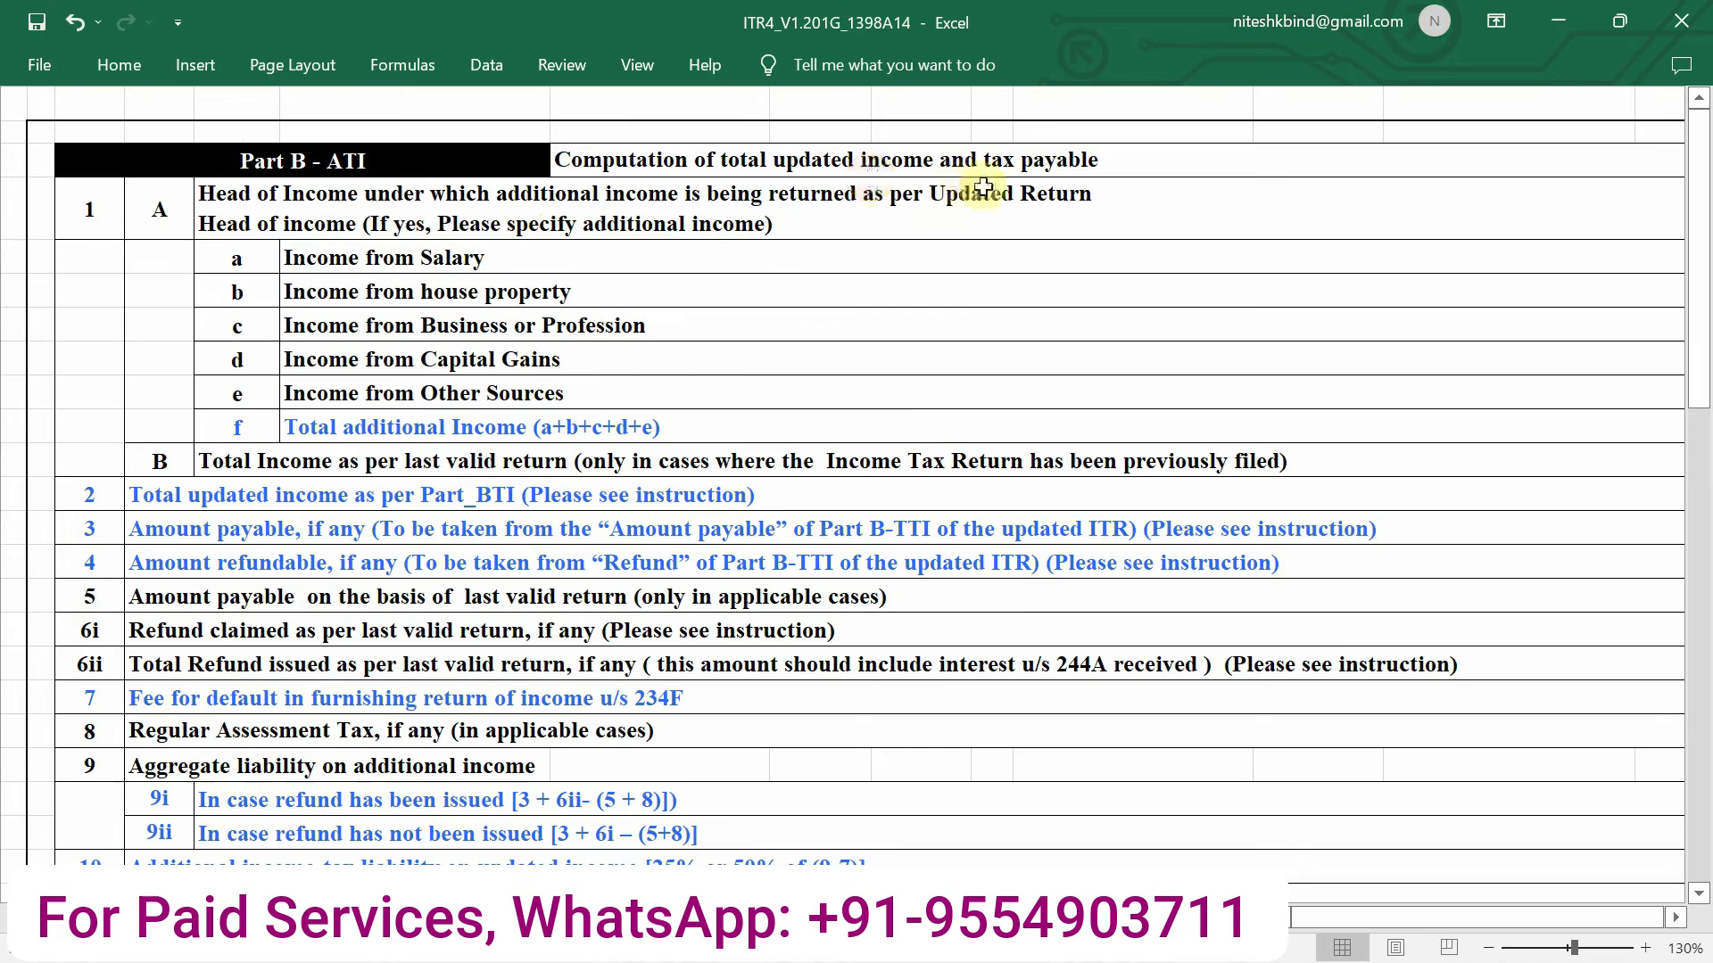
pyautogui.scroll(-3, 1035, 189)
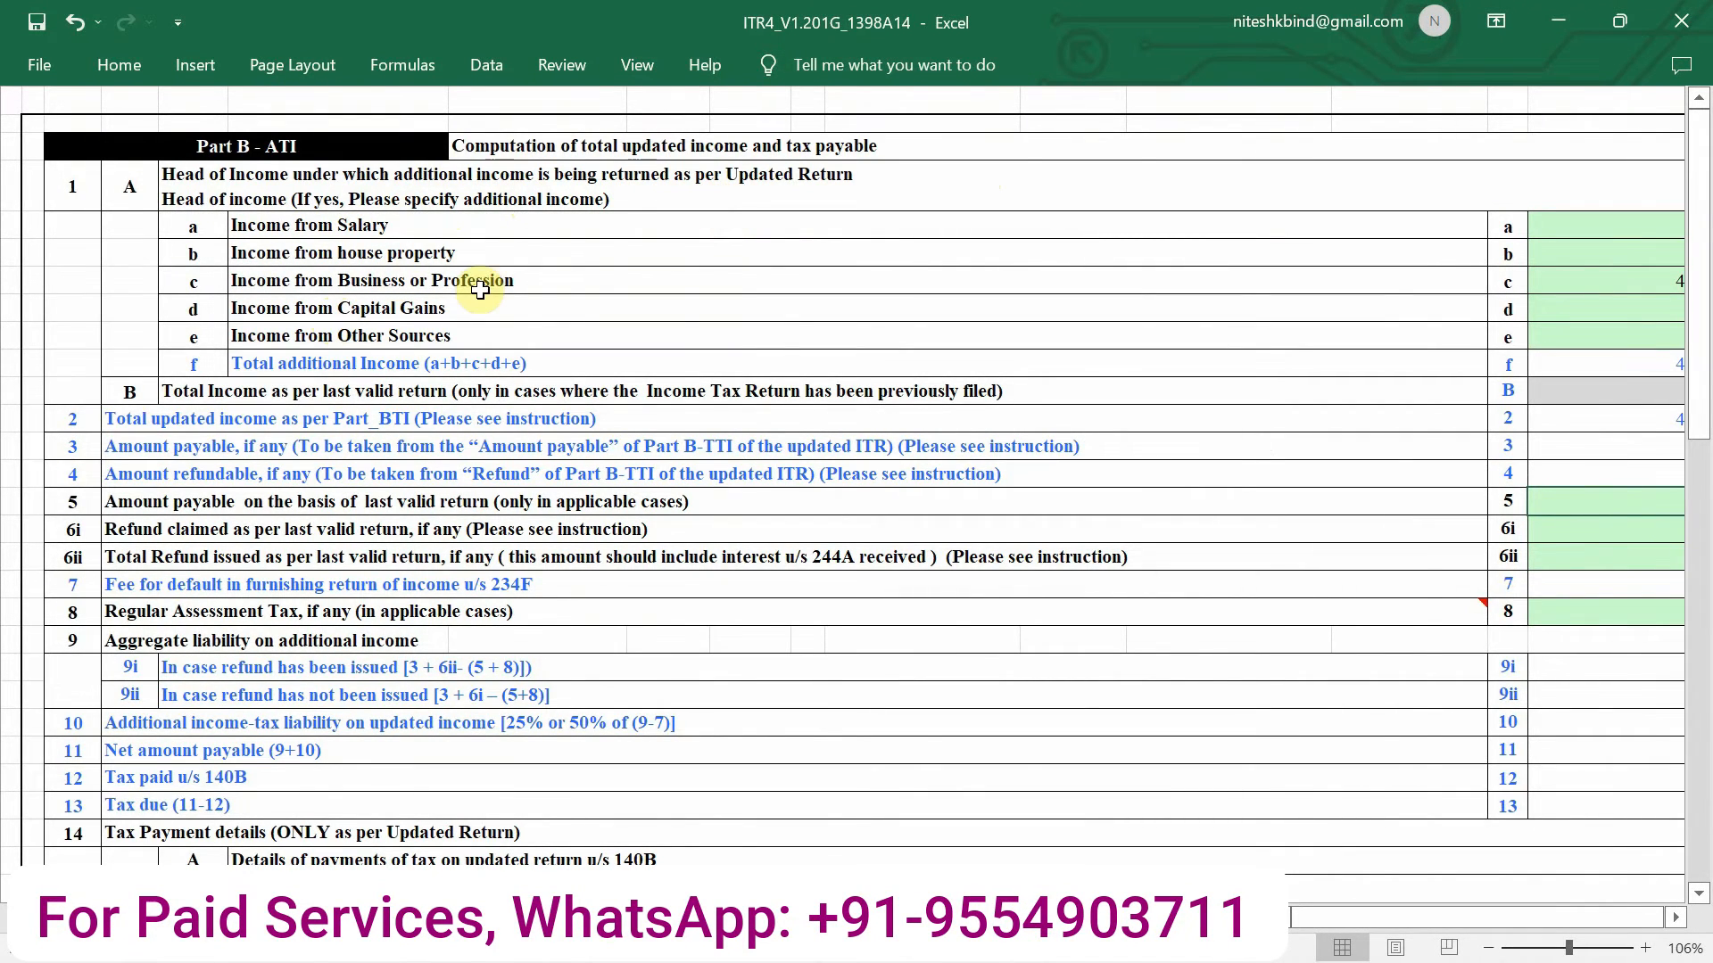
pyautogui.hscroll(2, 480, 290)
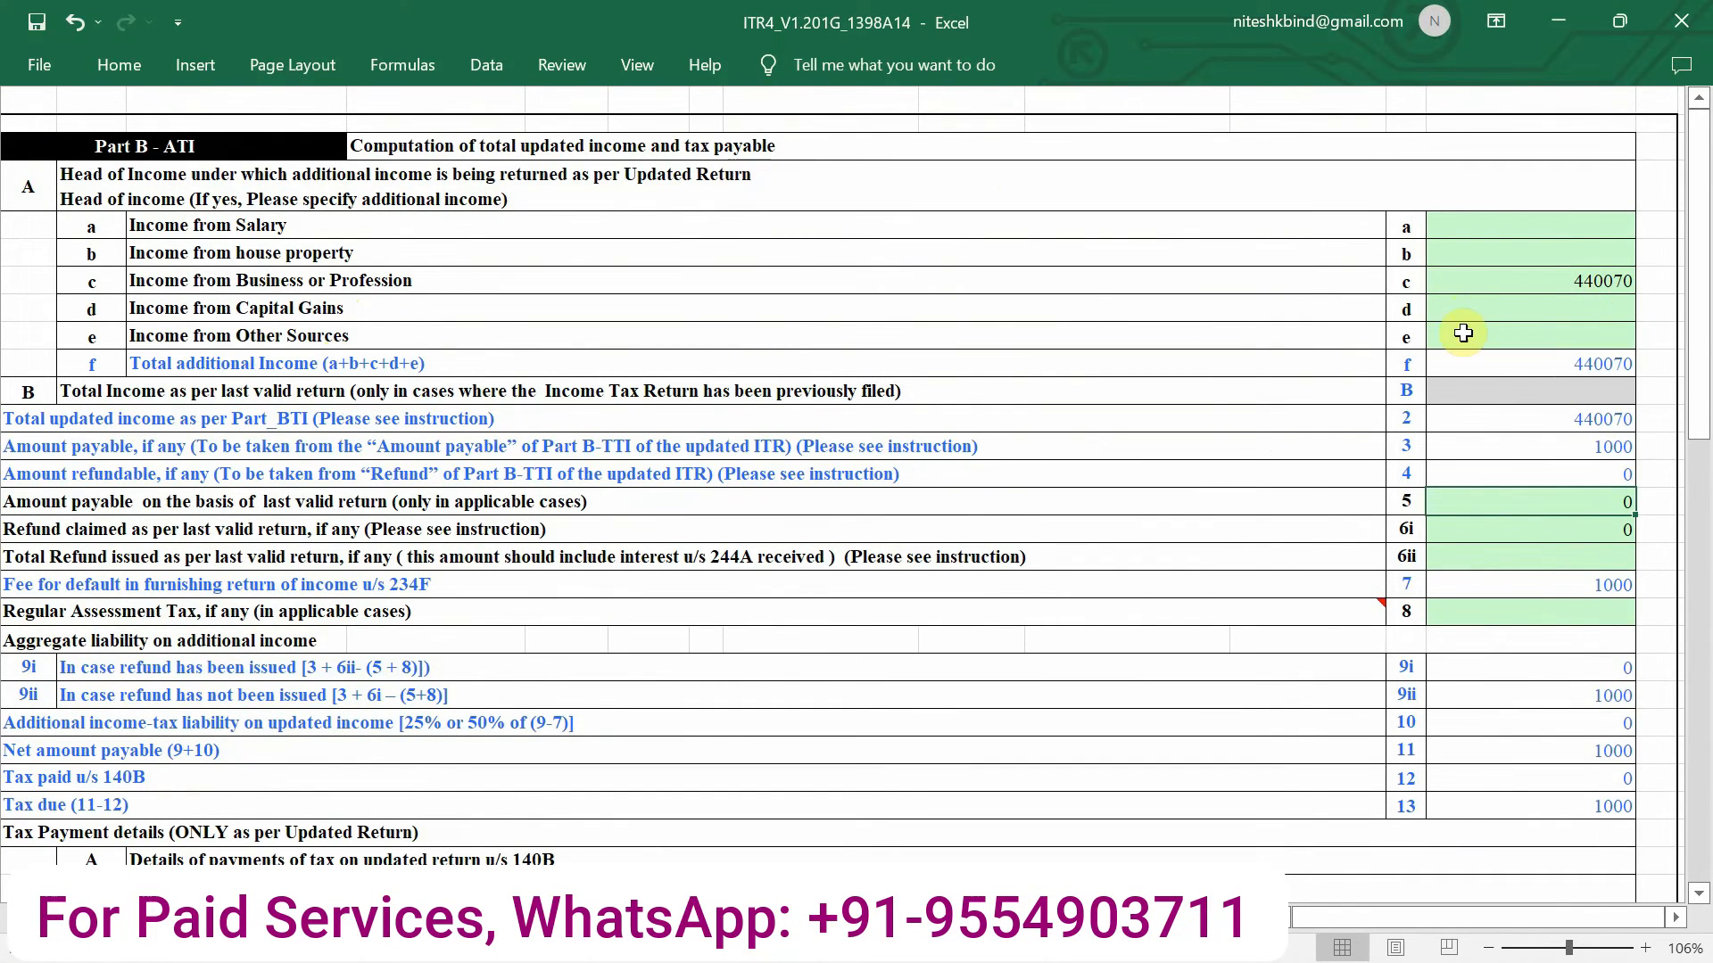
pyautogui.hscroll(-1, 1089, 317)
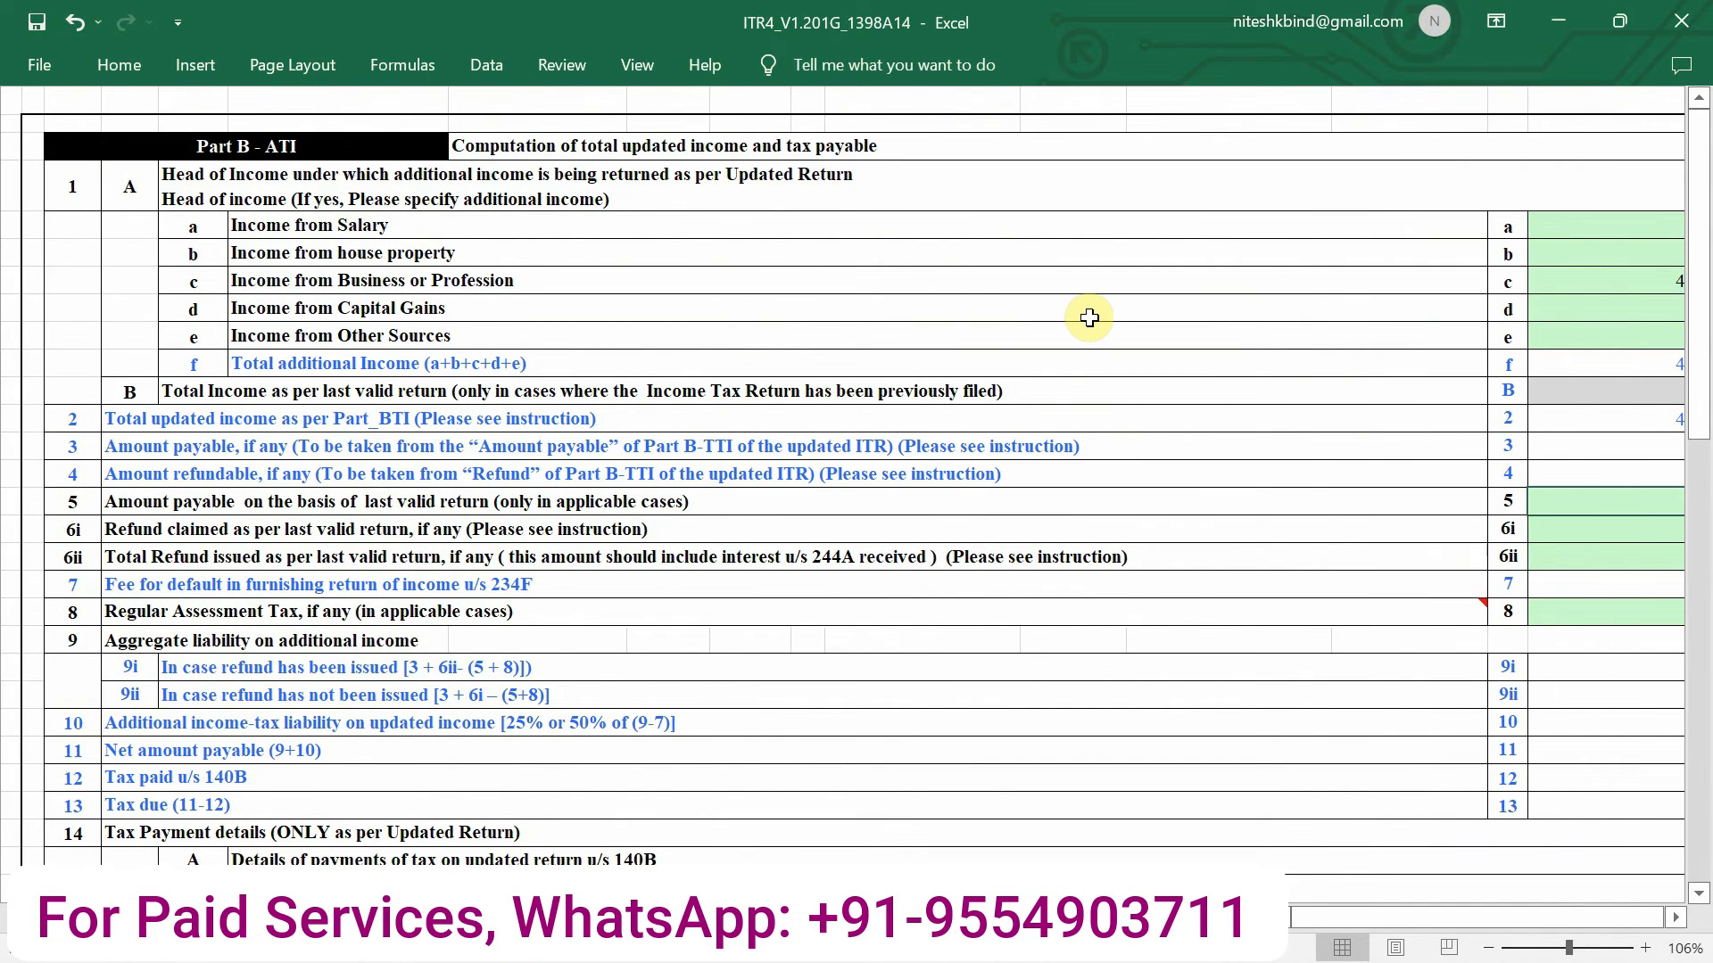
pyautogui.hscroll(1, 1089, 317)
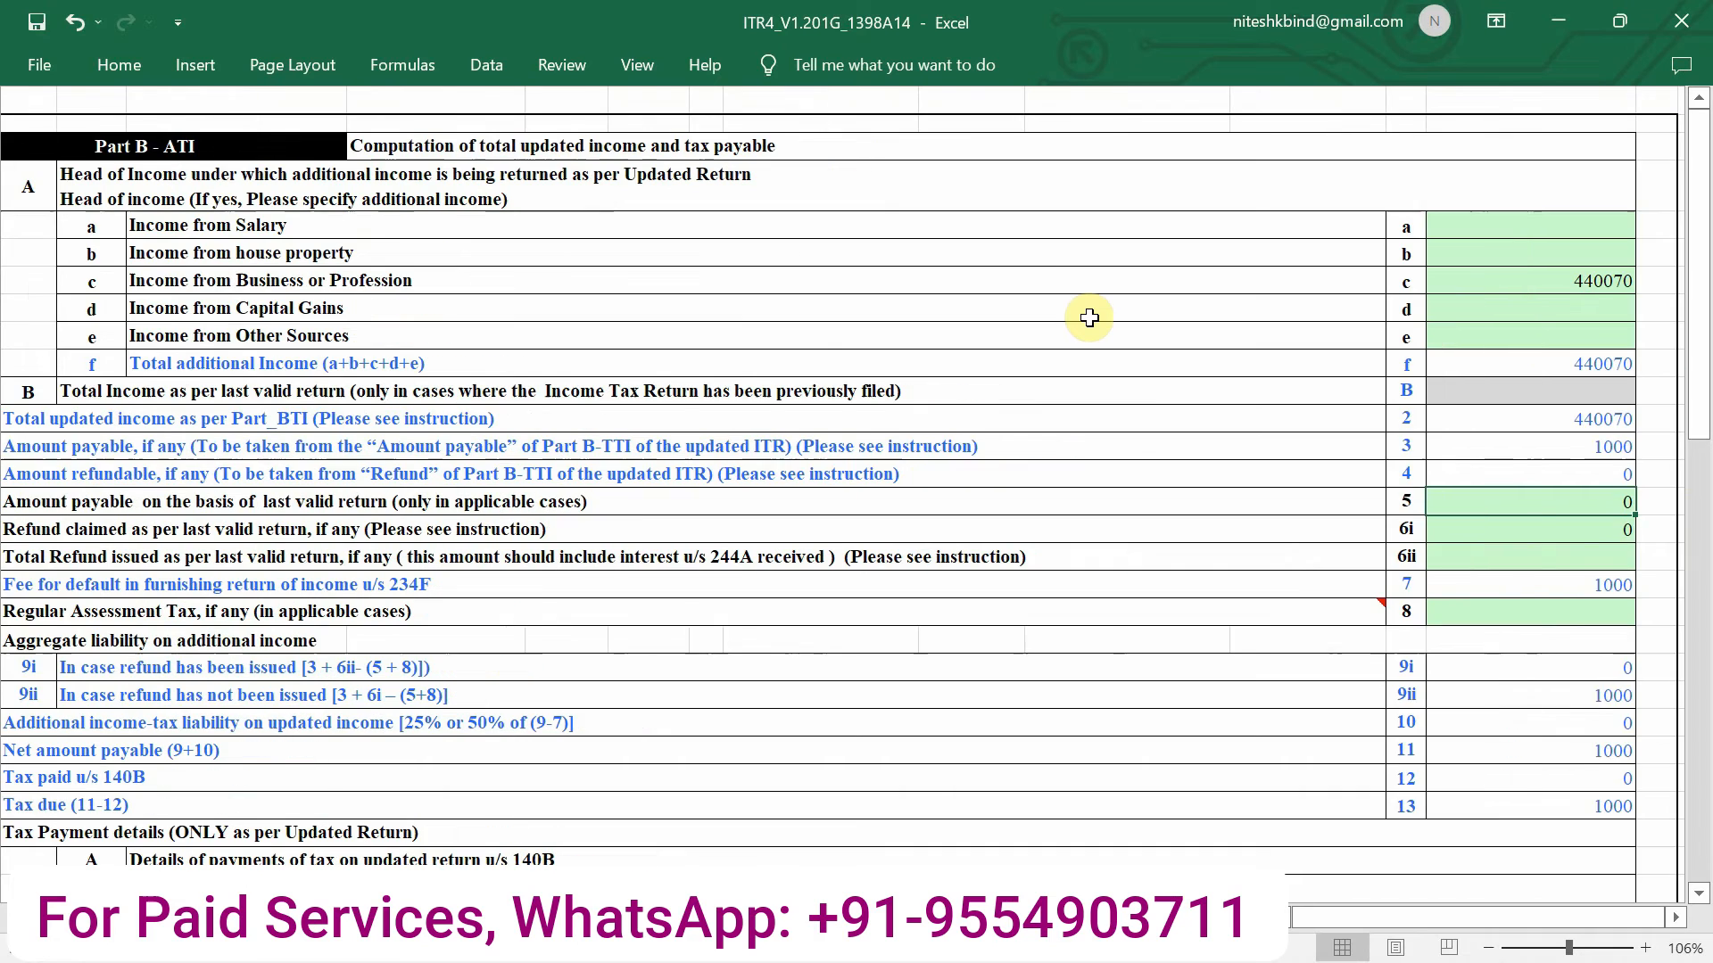
pyautogui.scroll(-1, 1564, 421)
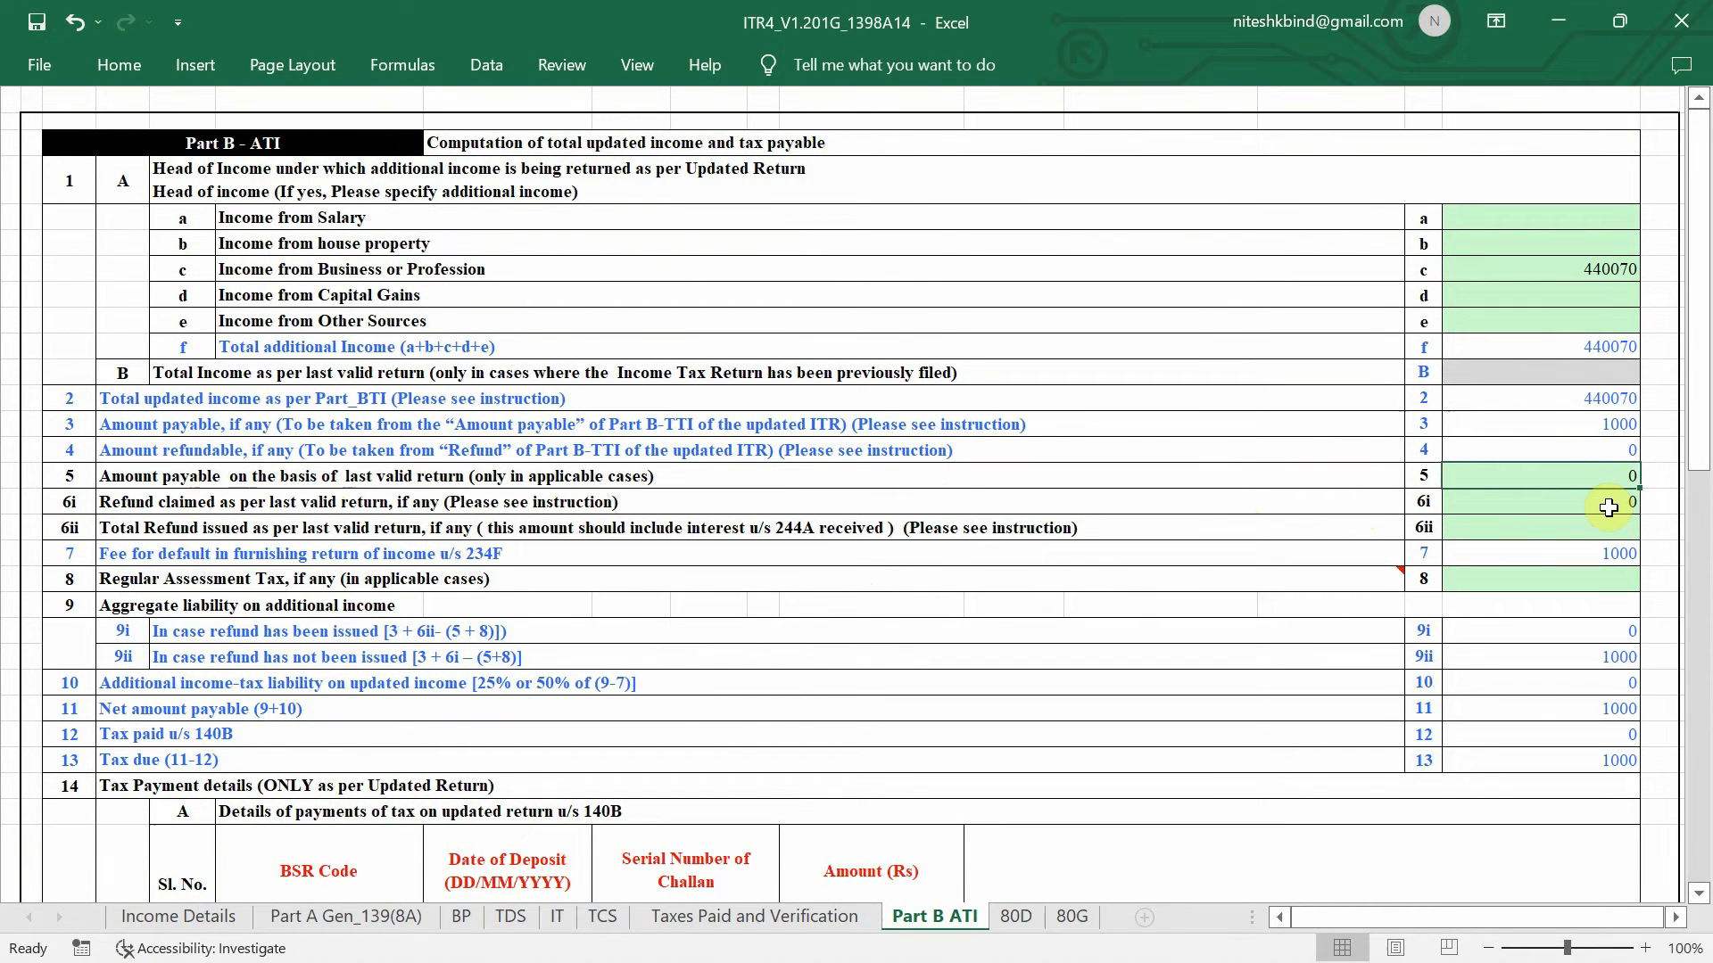
pyautogui.click(1525, 528)
pyautogui.write('0')
pyautogui.press('Return')
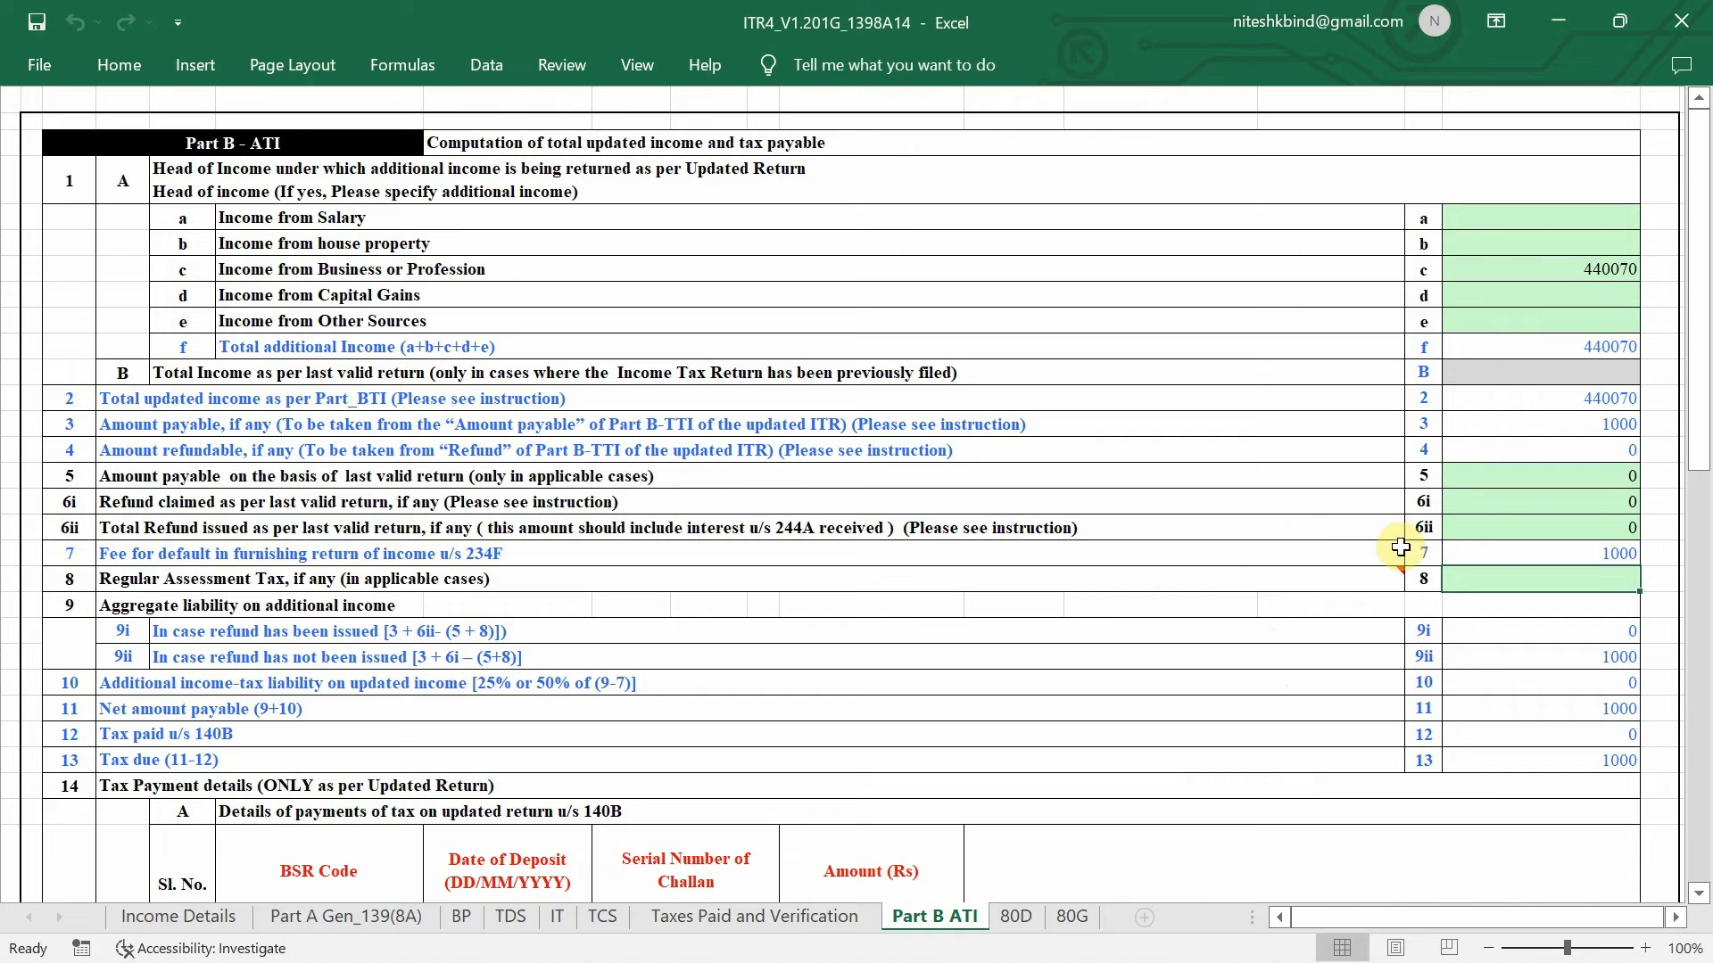
pyautogui.write('0')
pyautogui.press('Return')
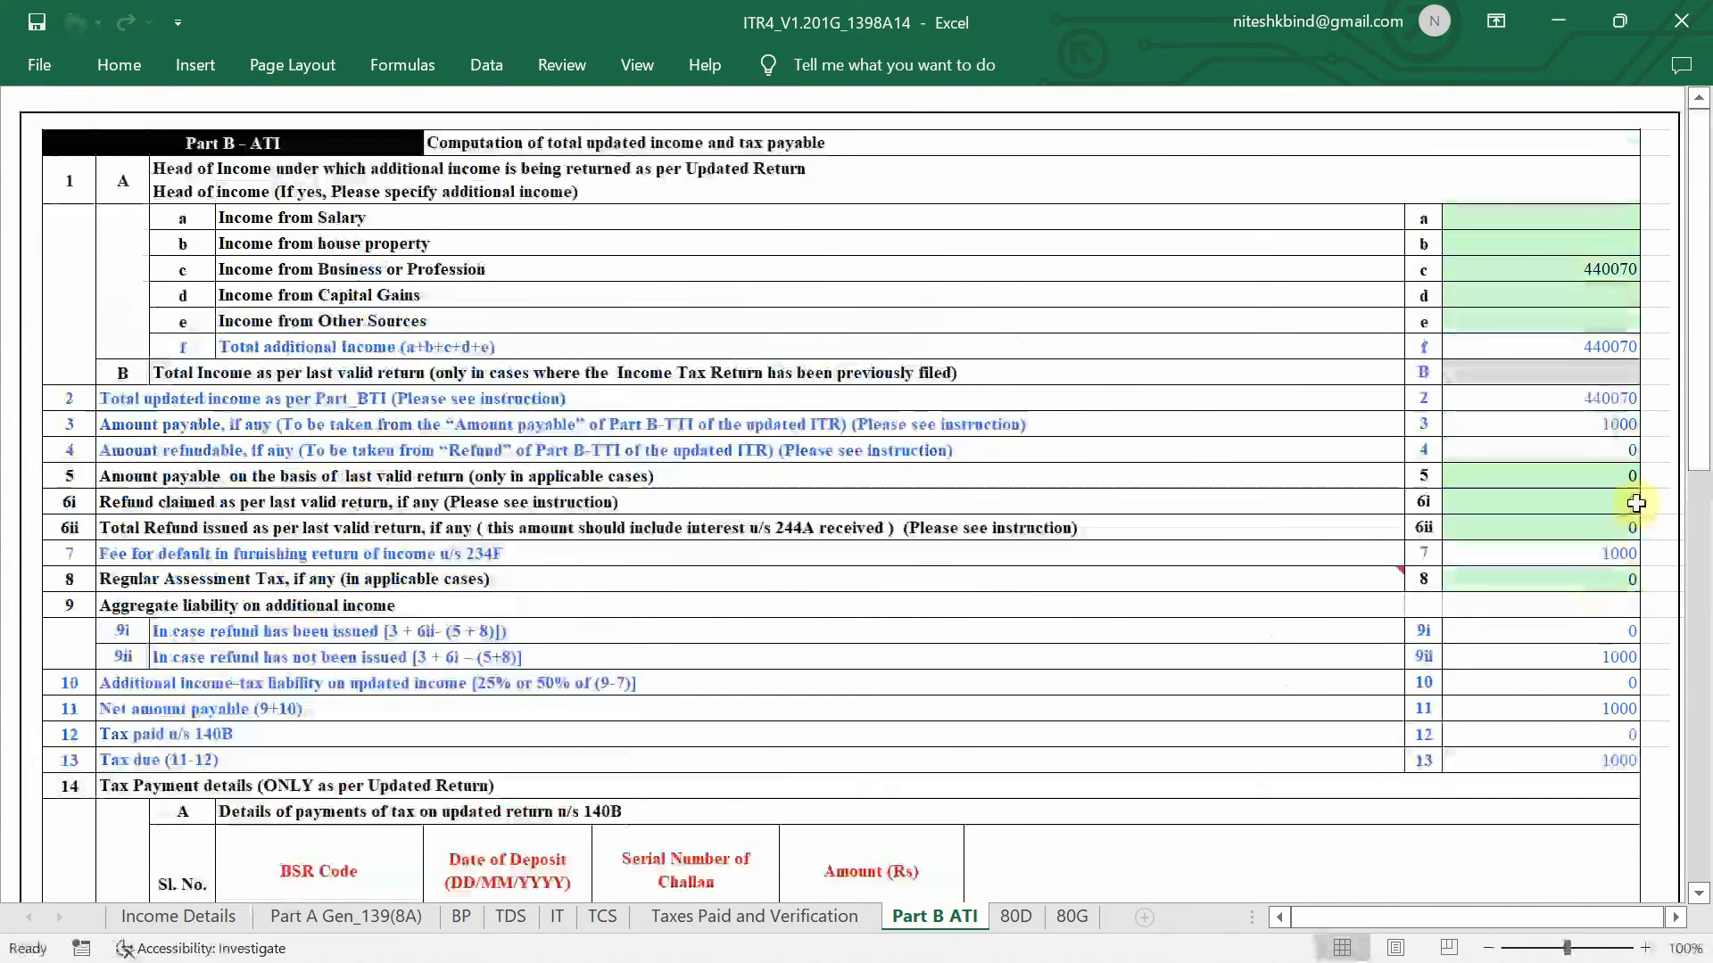
pyautogui.scroll(-2, 1522, 726)
pyautogui.scroll(-1, 1524, 727)
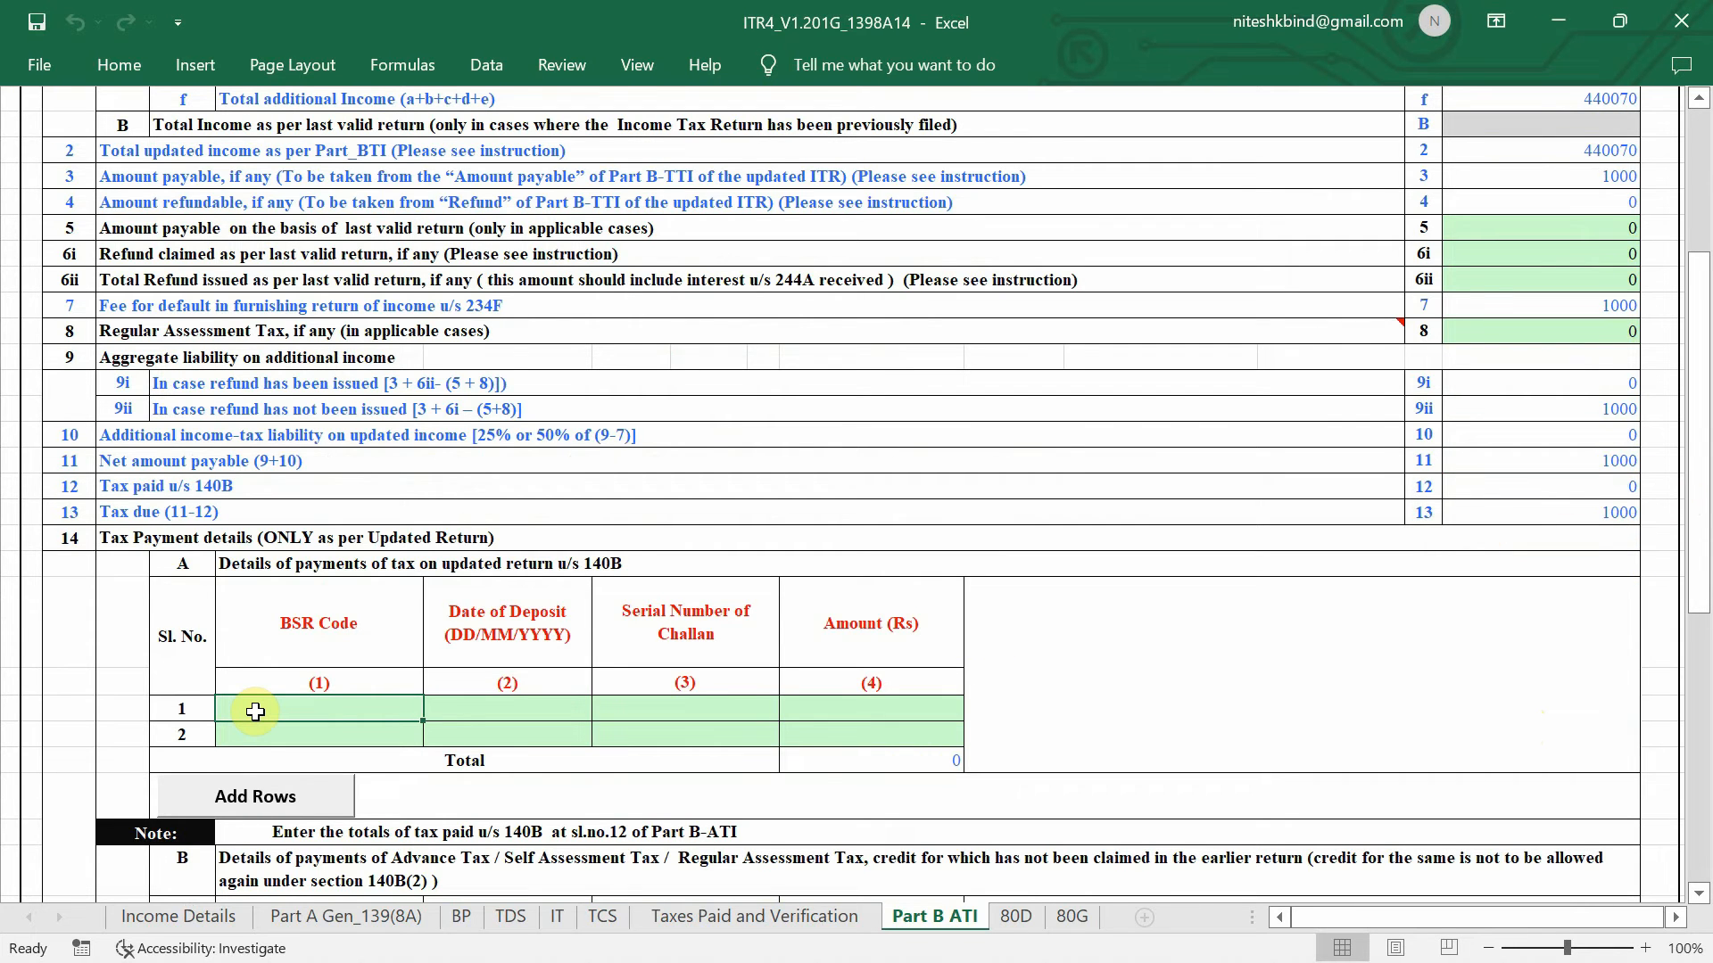
# - Scroll Part B ATI down to the tax payments table and select a cell there
pyautogui.scroll(-1, 421, 671)
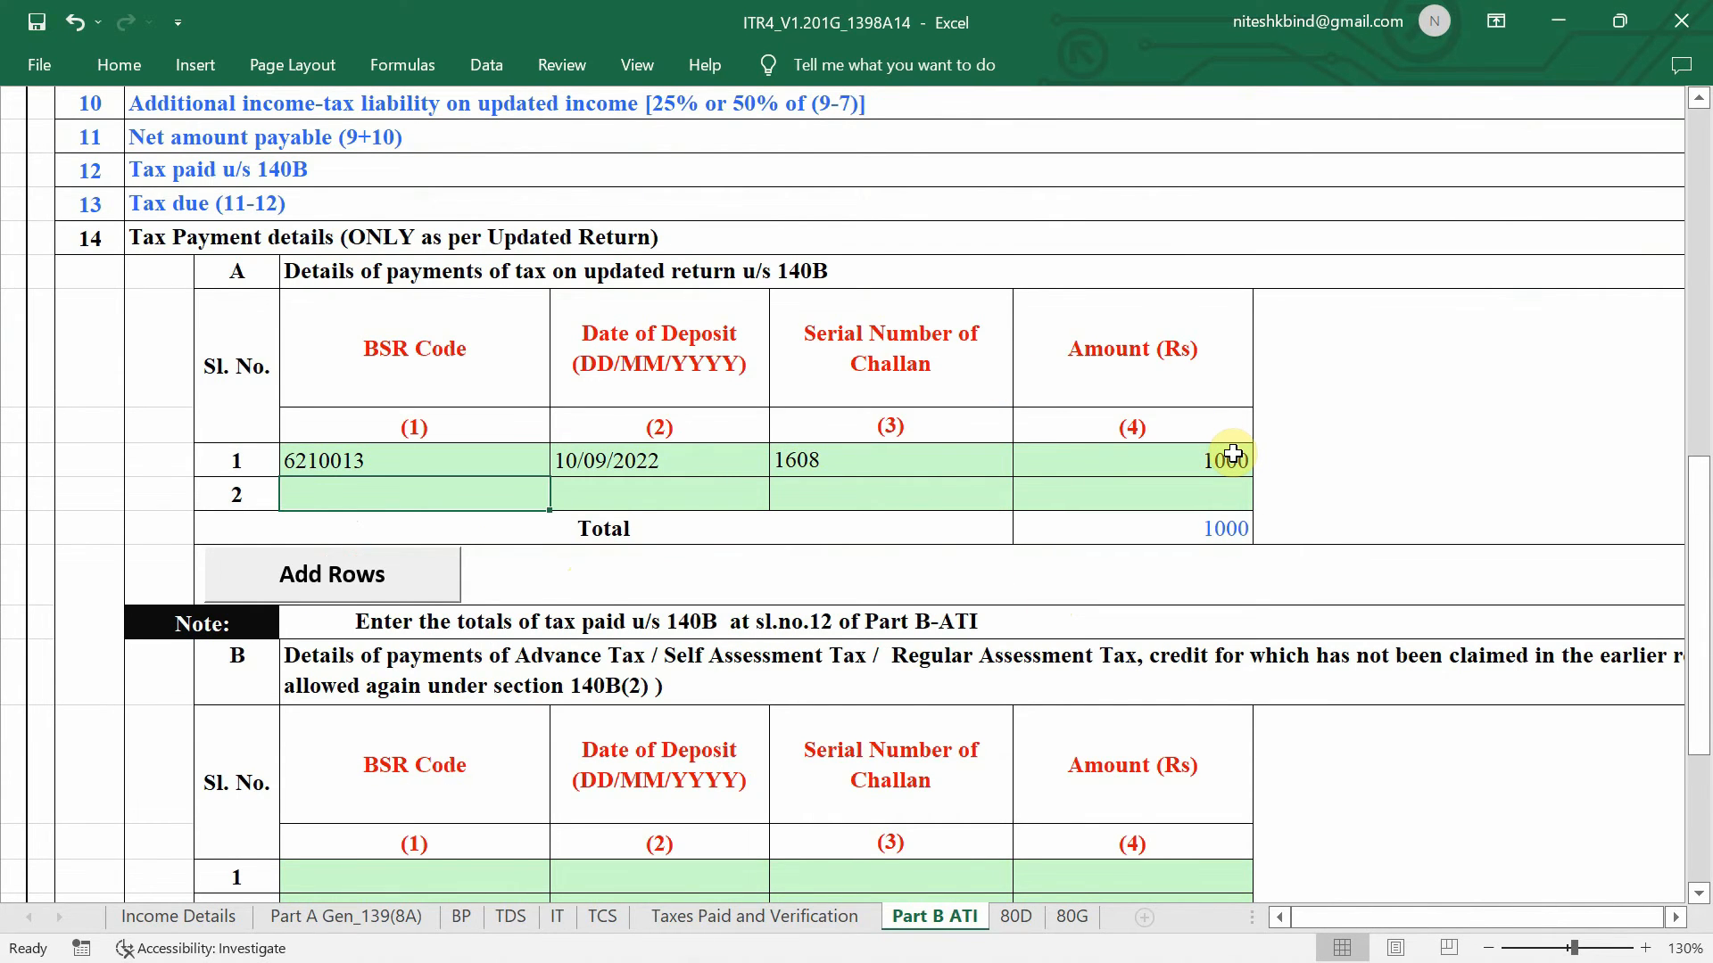
pyautogui.scroll(-3, 1233, 454)
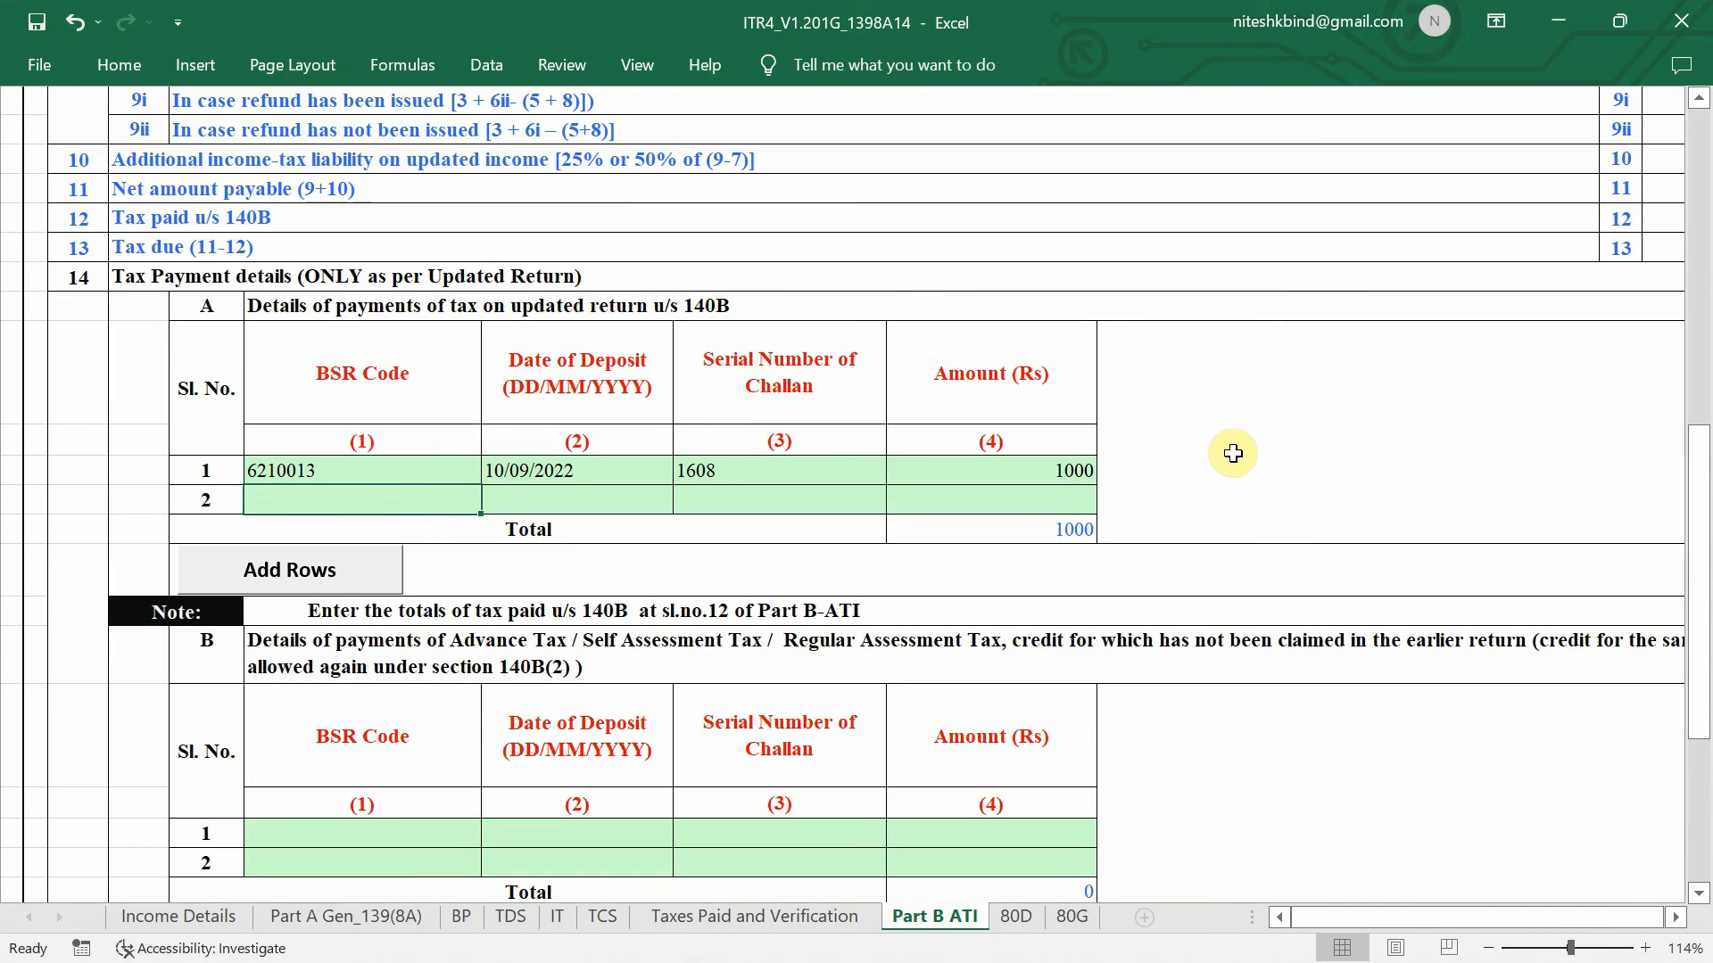
pyautogui.scroll(-4, 1233, 454)
pyautogui.scroll(2, 1233, 454)
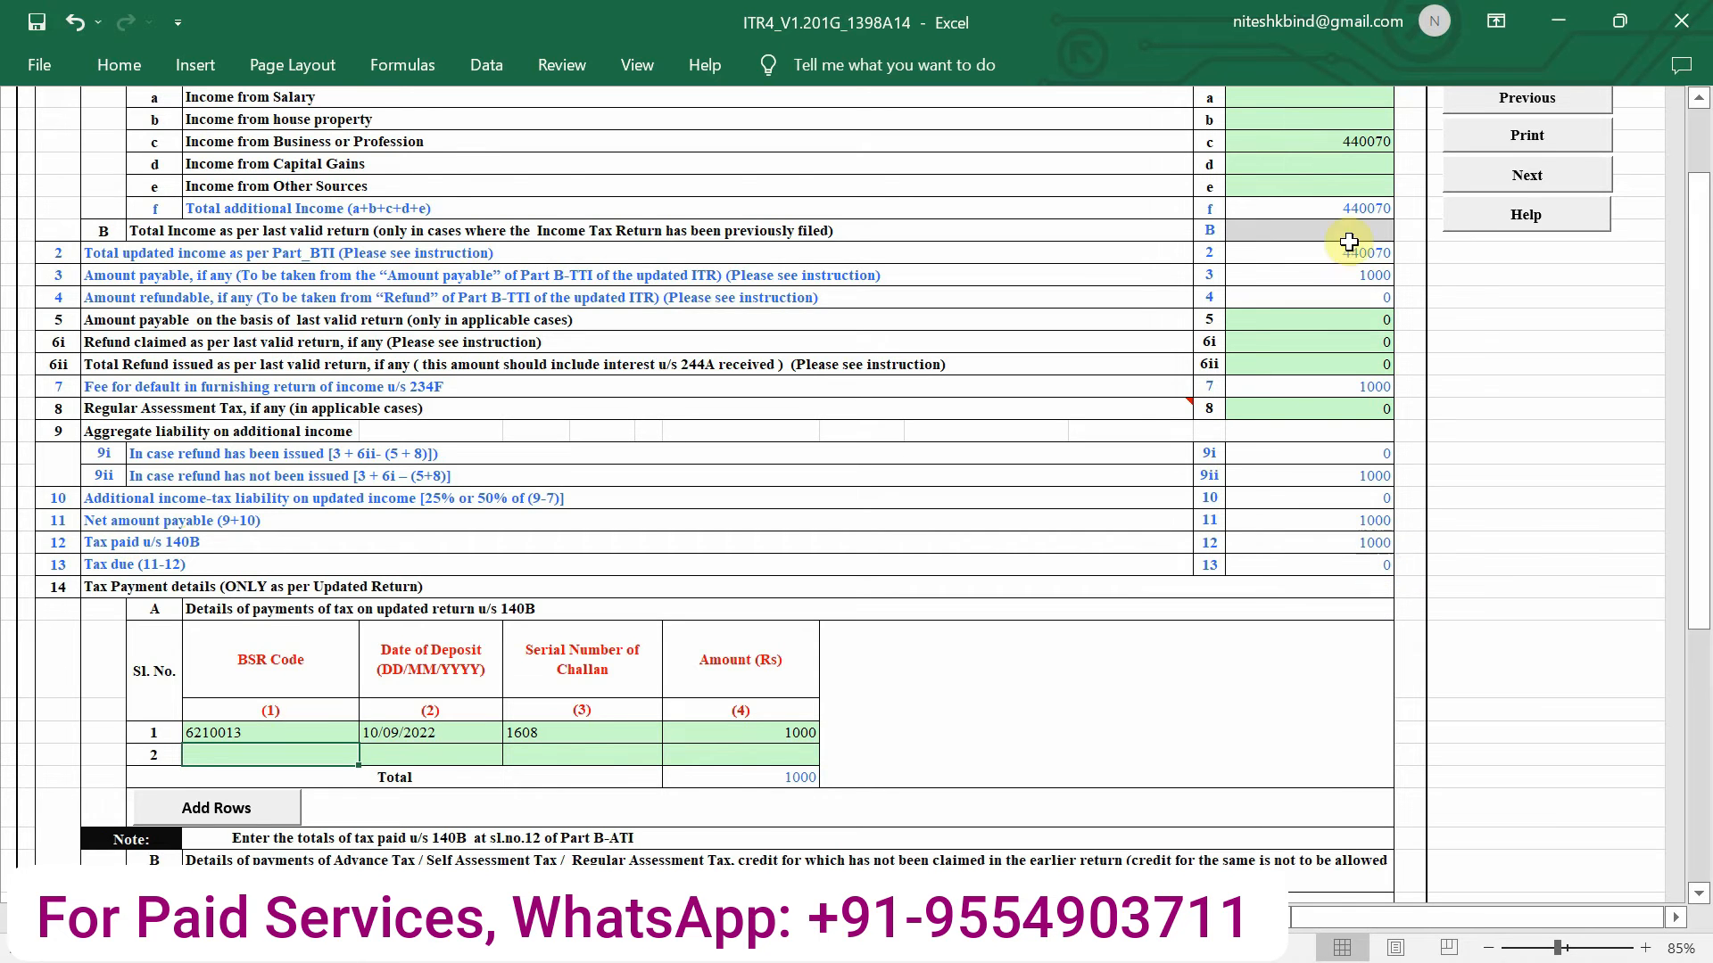
pyautogui.scroll(-3, 1348, 179)
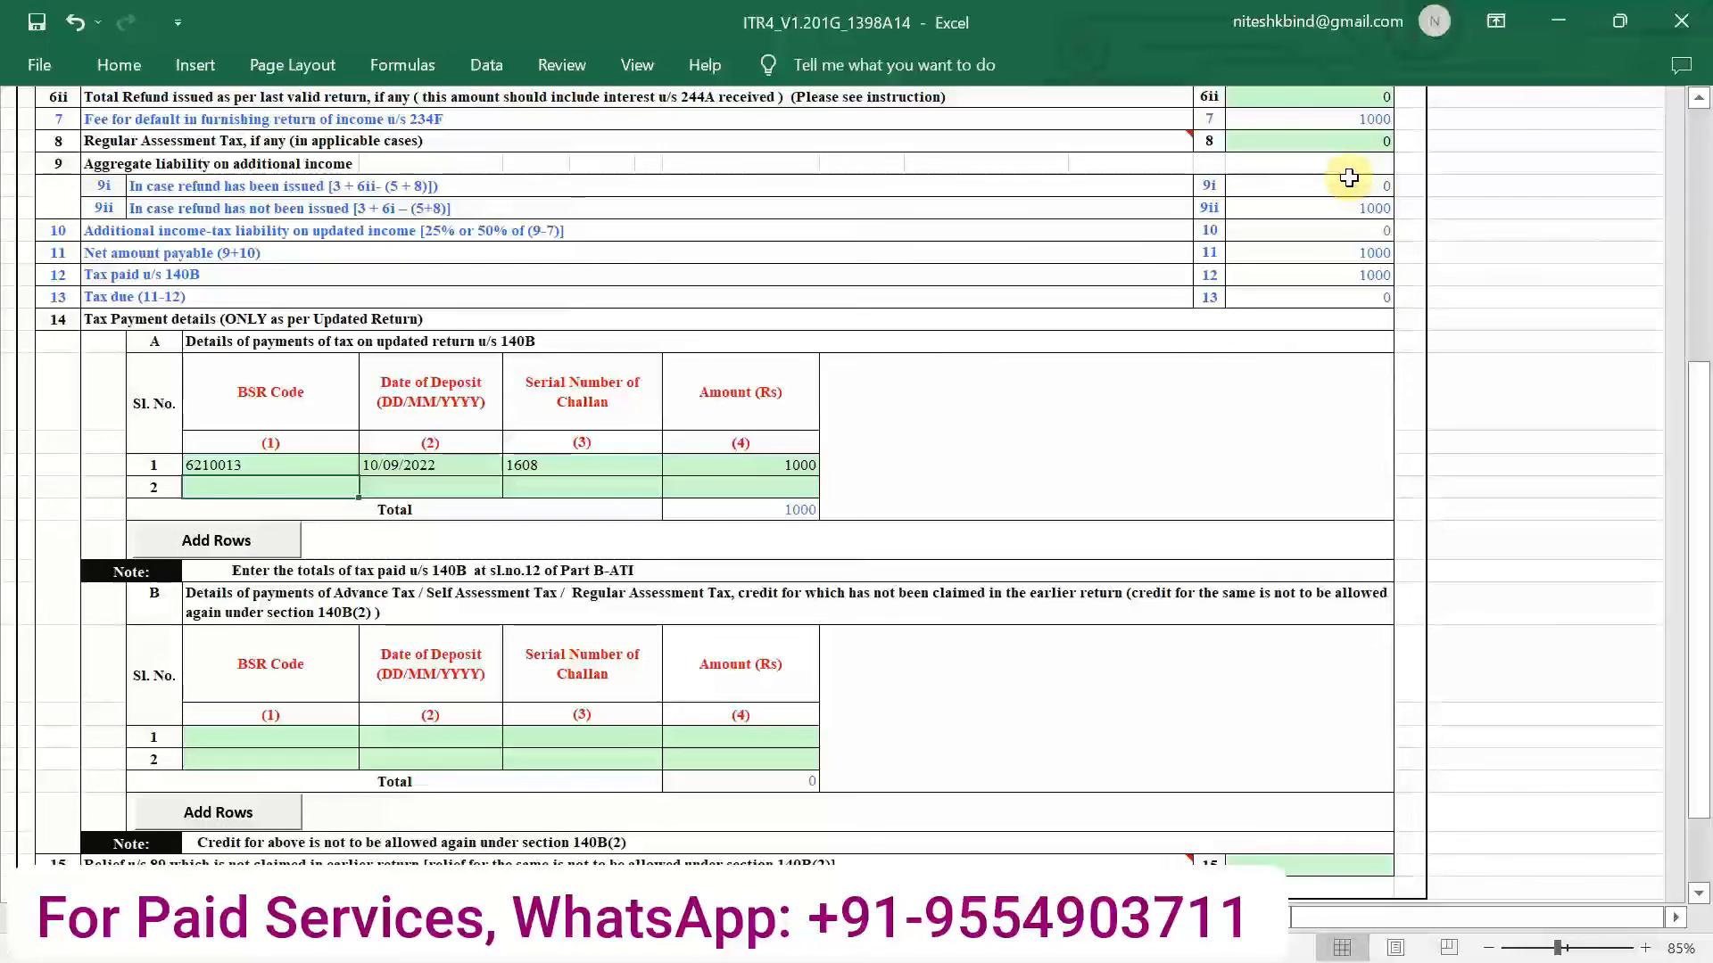
pyautogui.scroll(-2, 1111, 555)
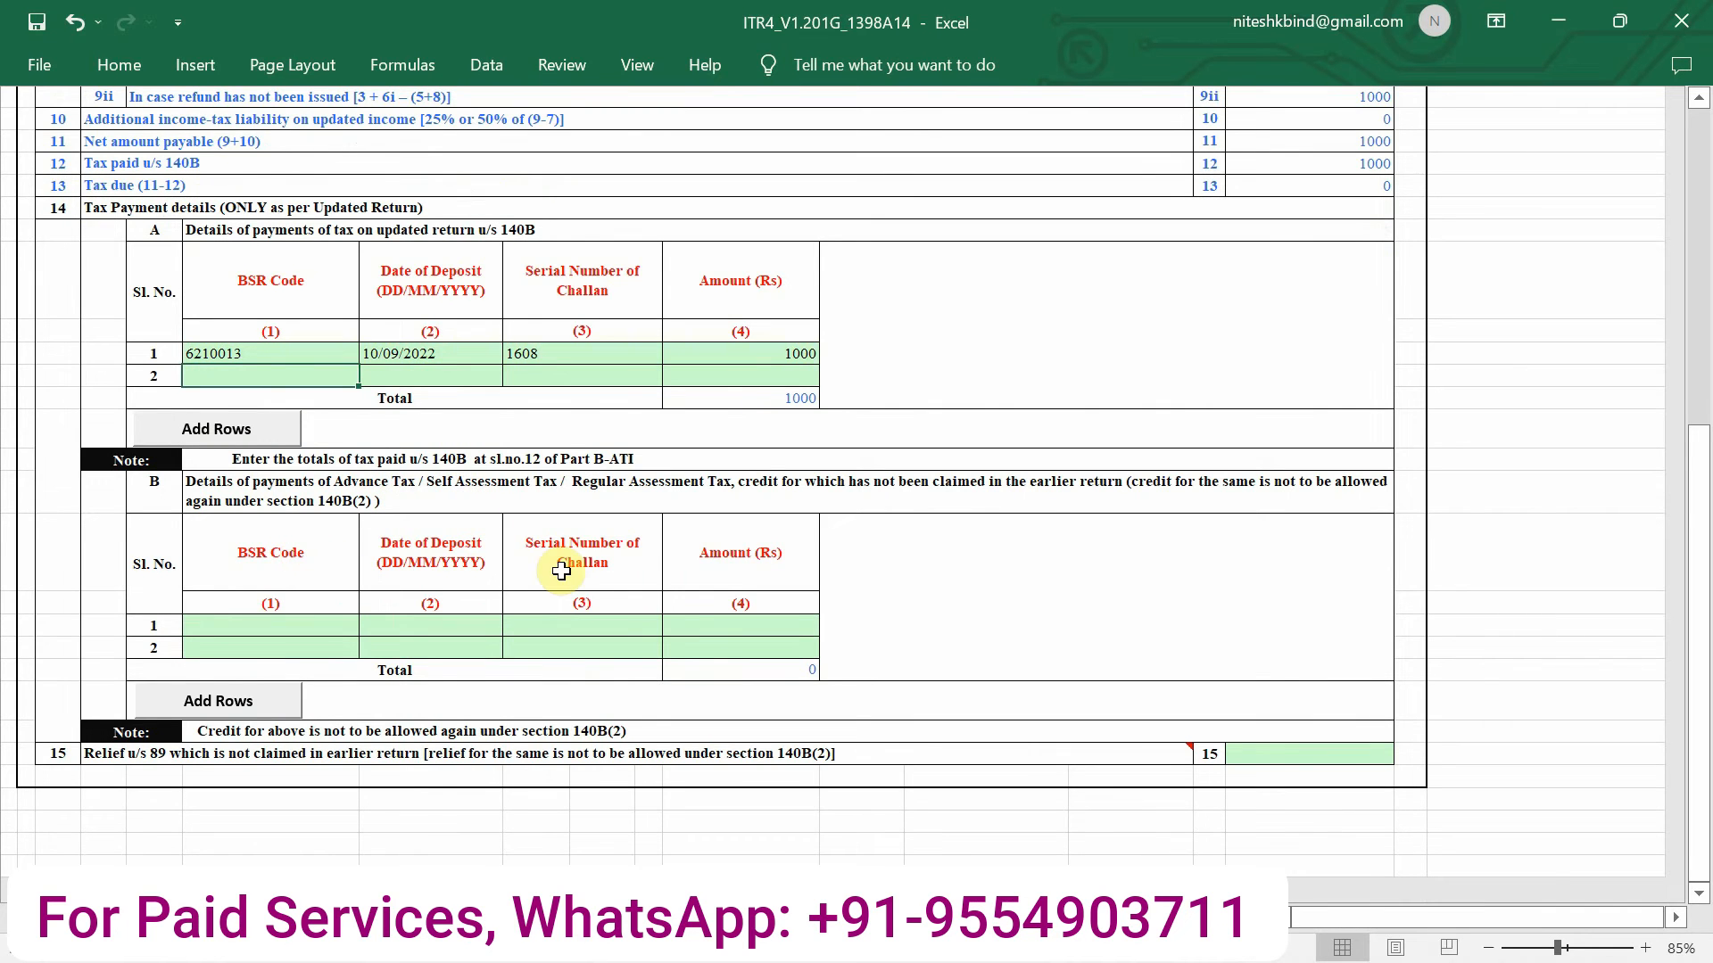
pyautogui.click(1545, 523)
pyautogui.scroll(2, 1545, 524)
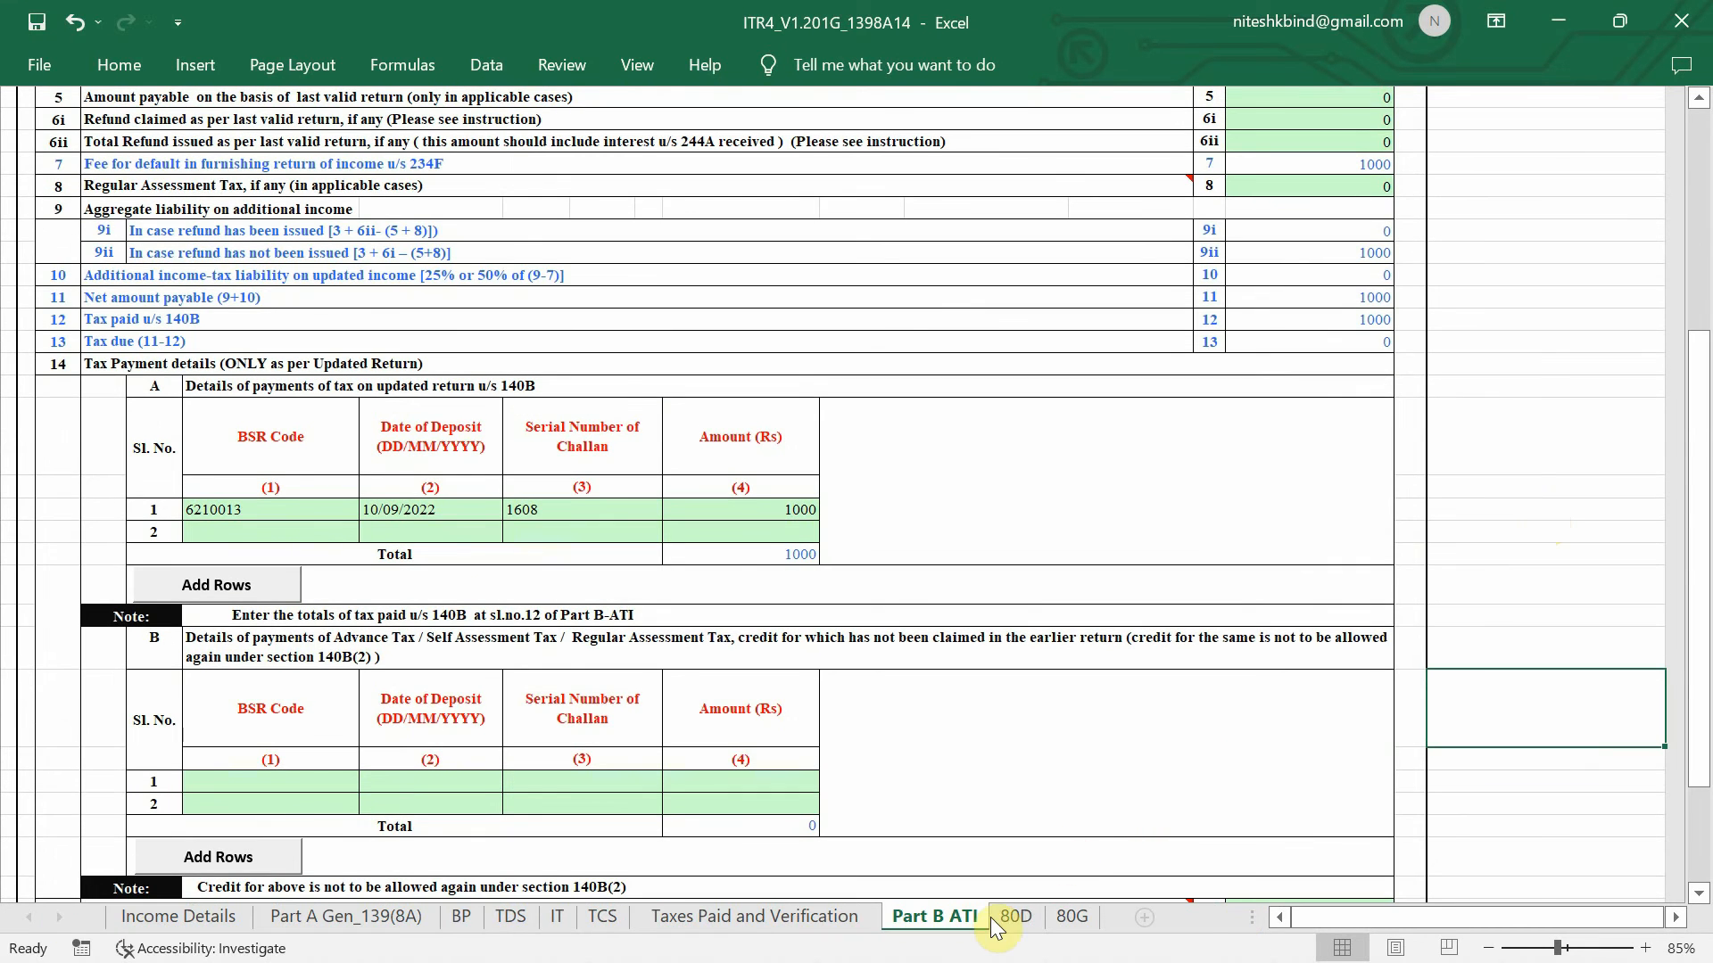
# - In 80D, answer 'Not Claiming for Self/Family' and 'Not claiming for Parents'
pyautogui.click(1014, 919)
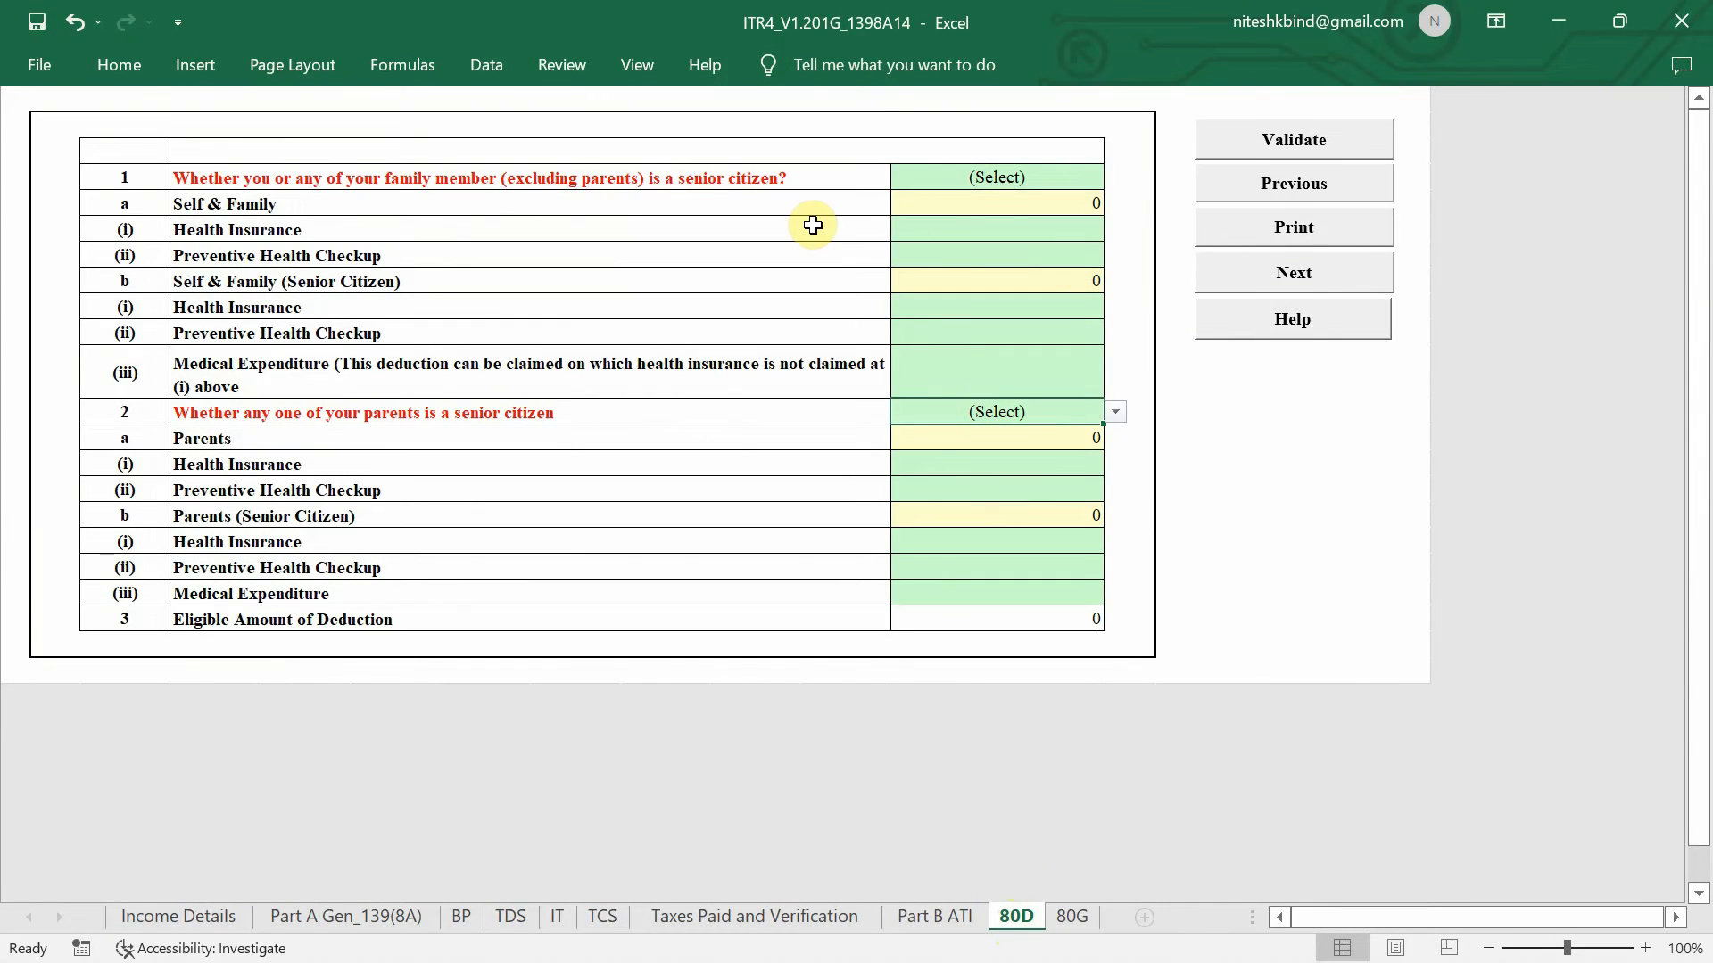
pyautogui.click(1013, 176)
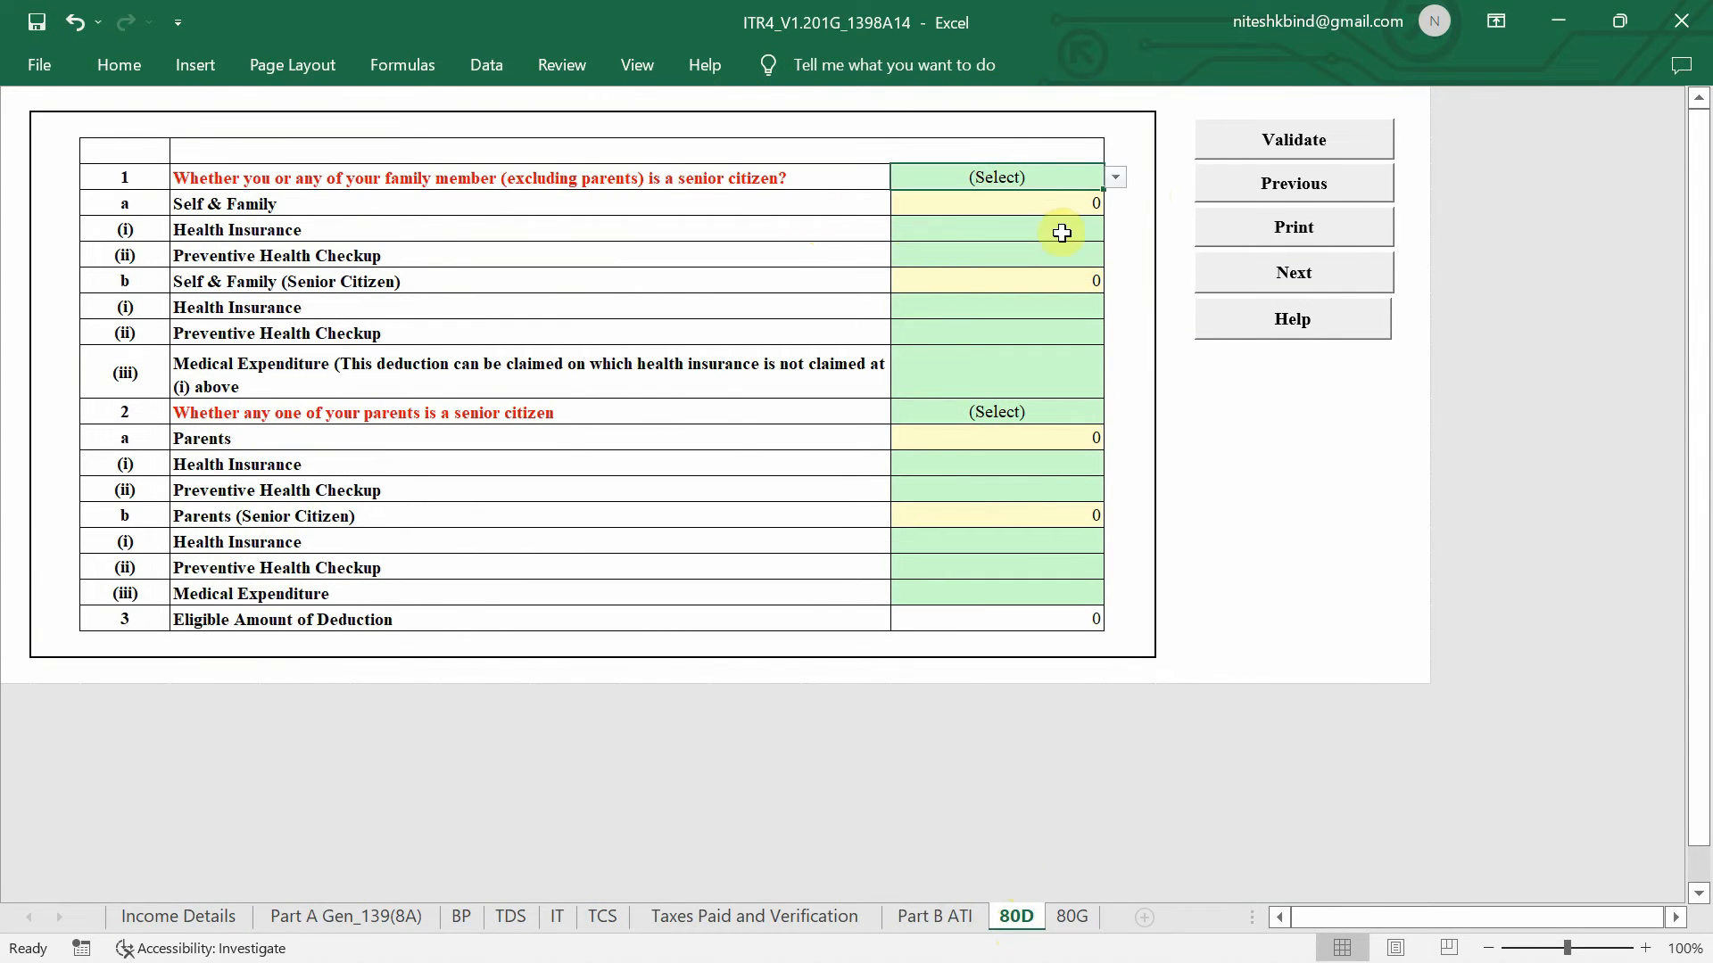
pyautogui.click(1116, 182)
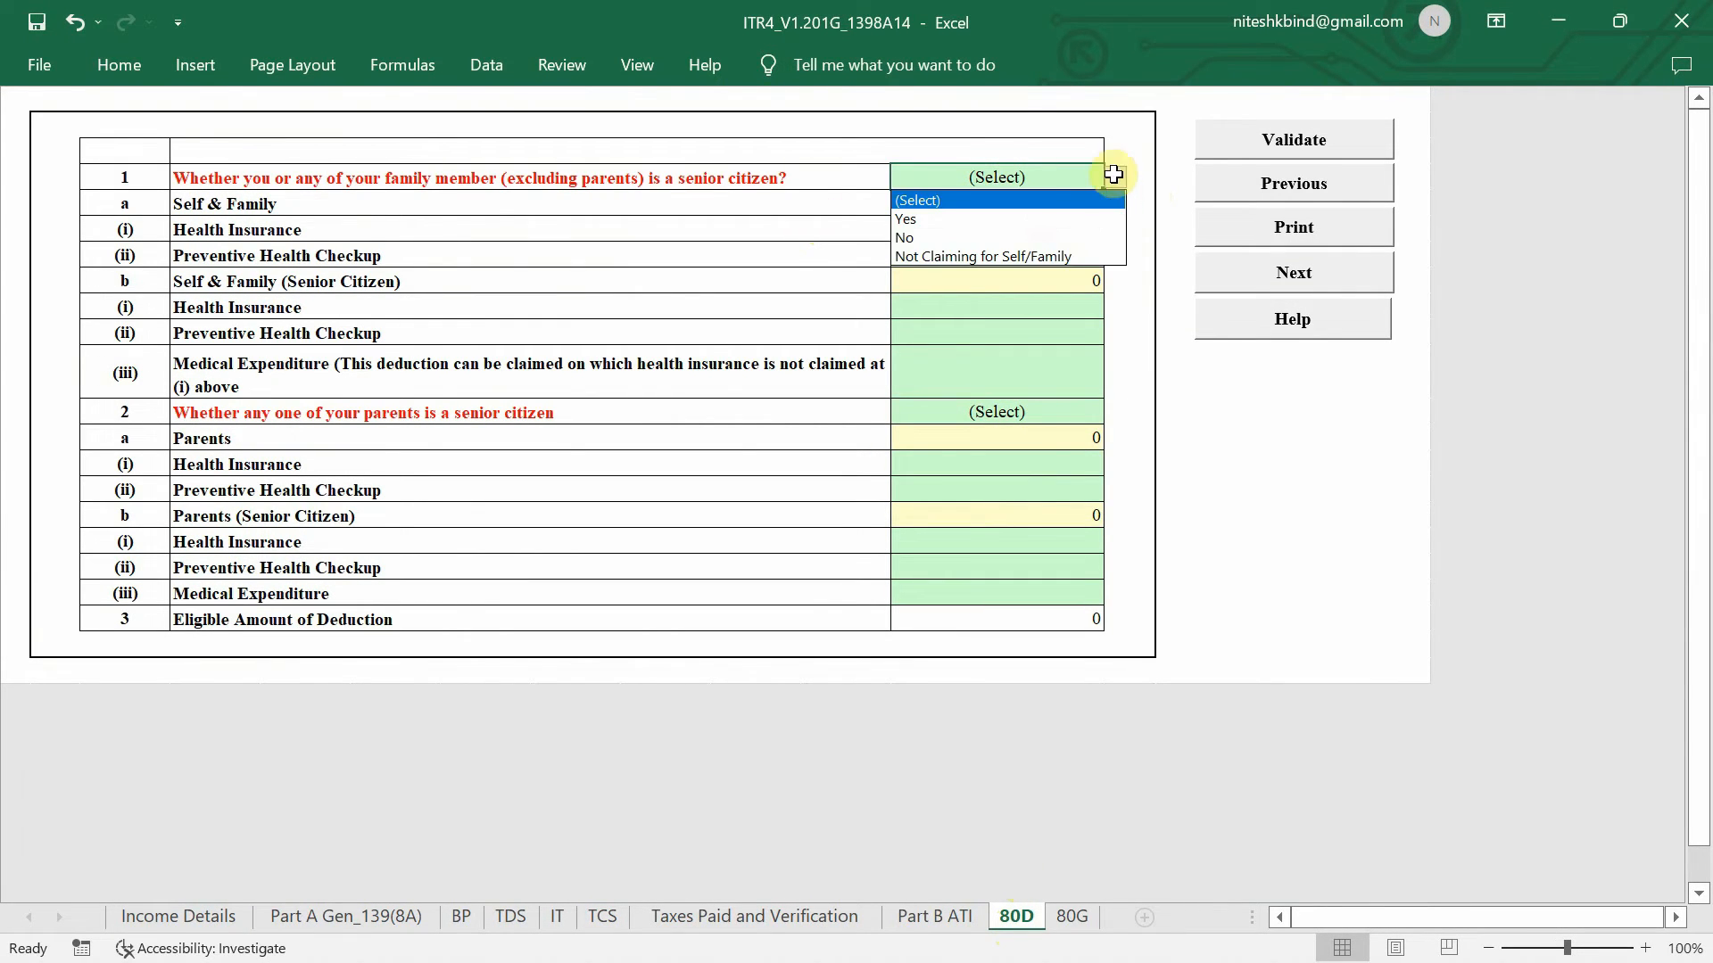
pyautogui.click(1034, 257)
pyautogui.click(1080, 434)
pyautogui.click(1116, 432)
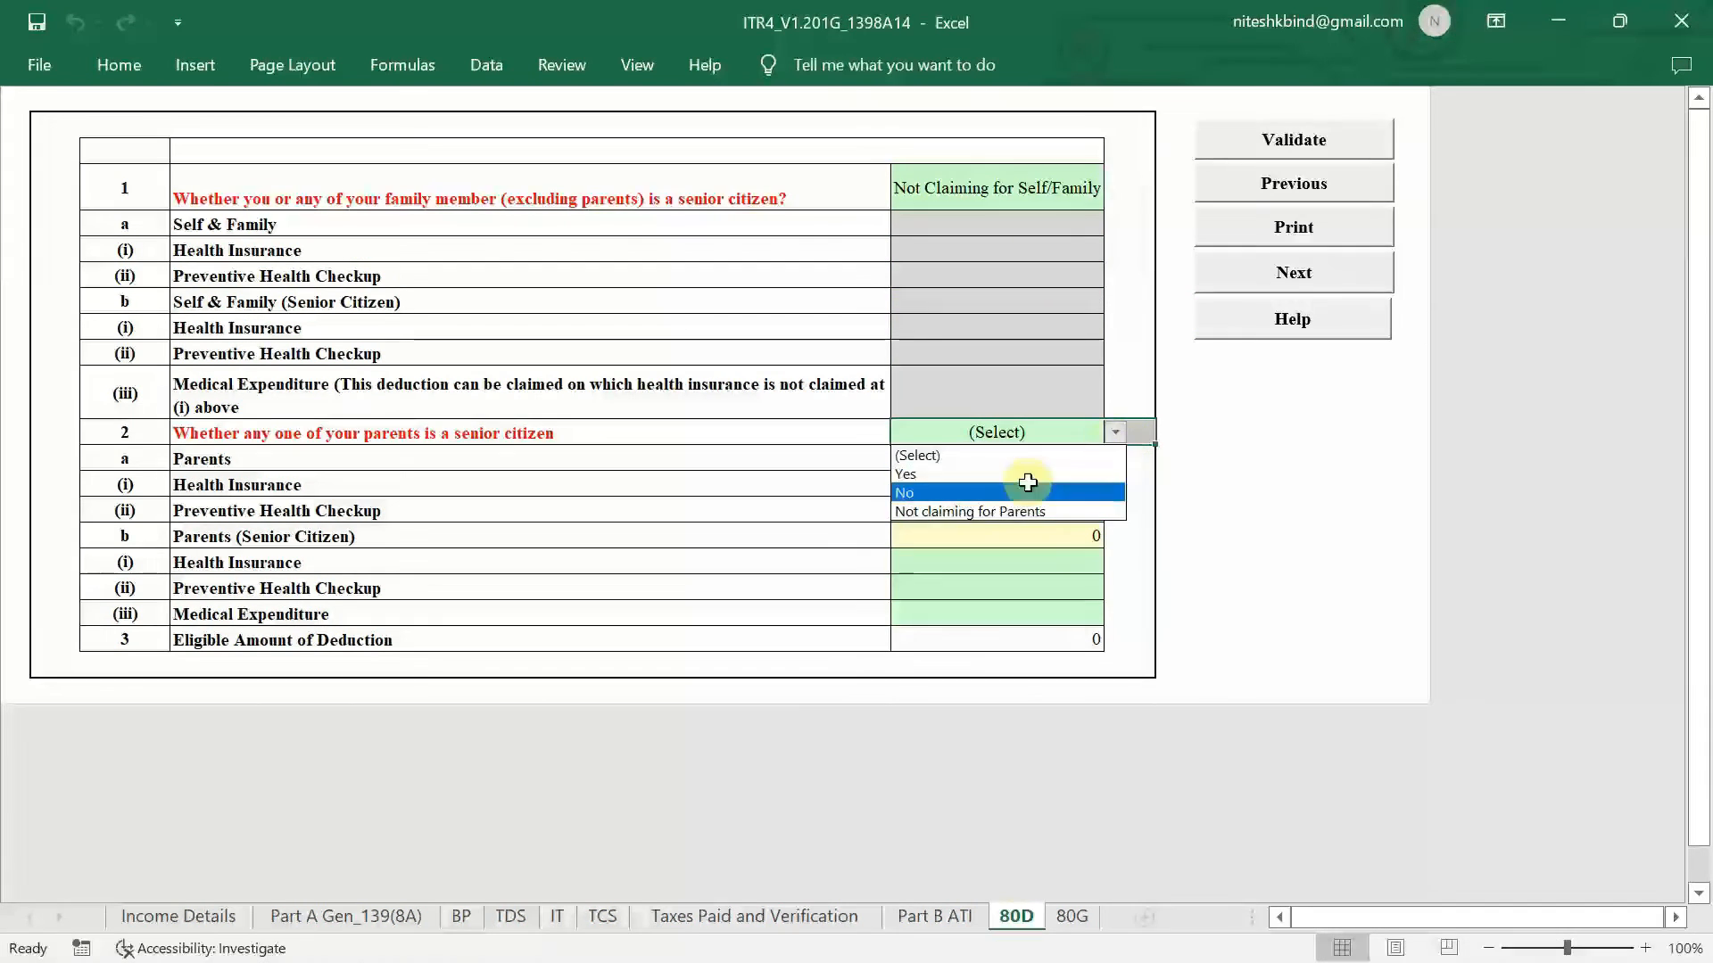
pyautogui.click(999, 512)
pyautogui.click(1160, 533)
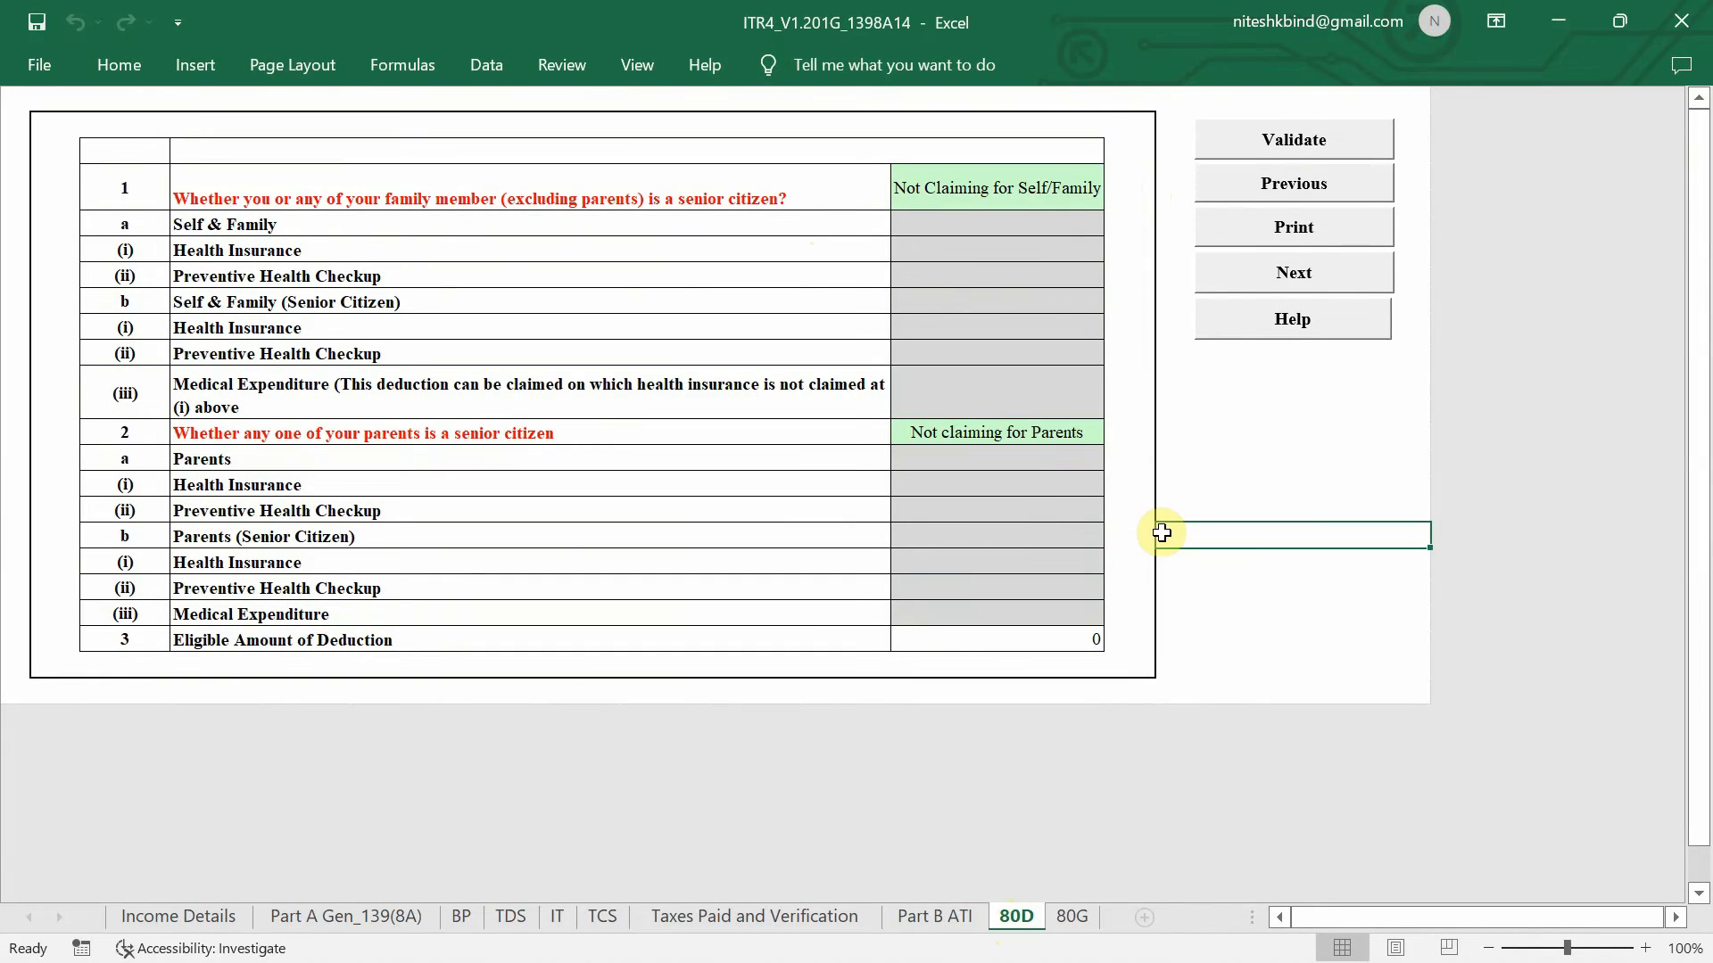
# - Go to the 80G donations sheet and look over the empty schedule
pyautogui.click(1072, 923)
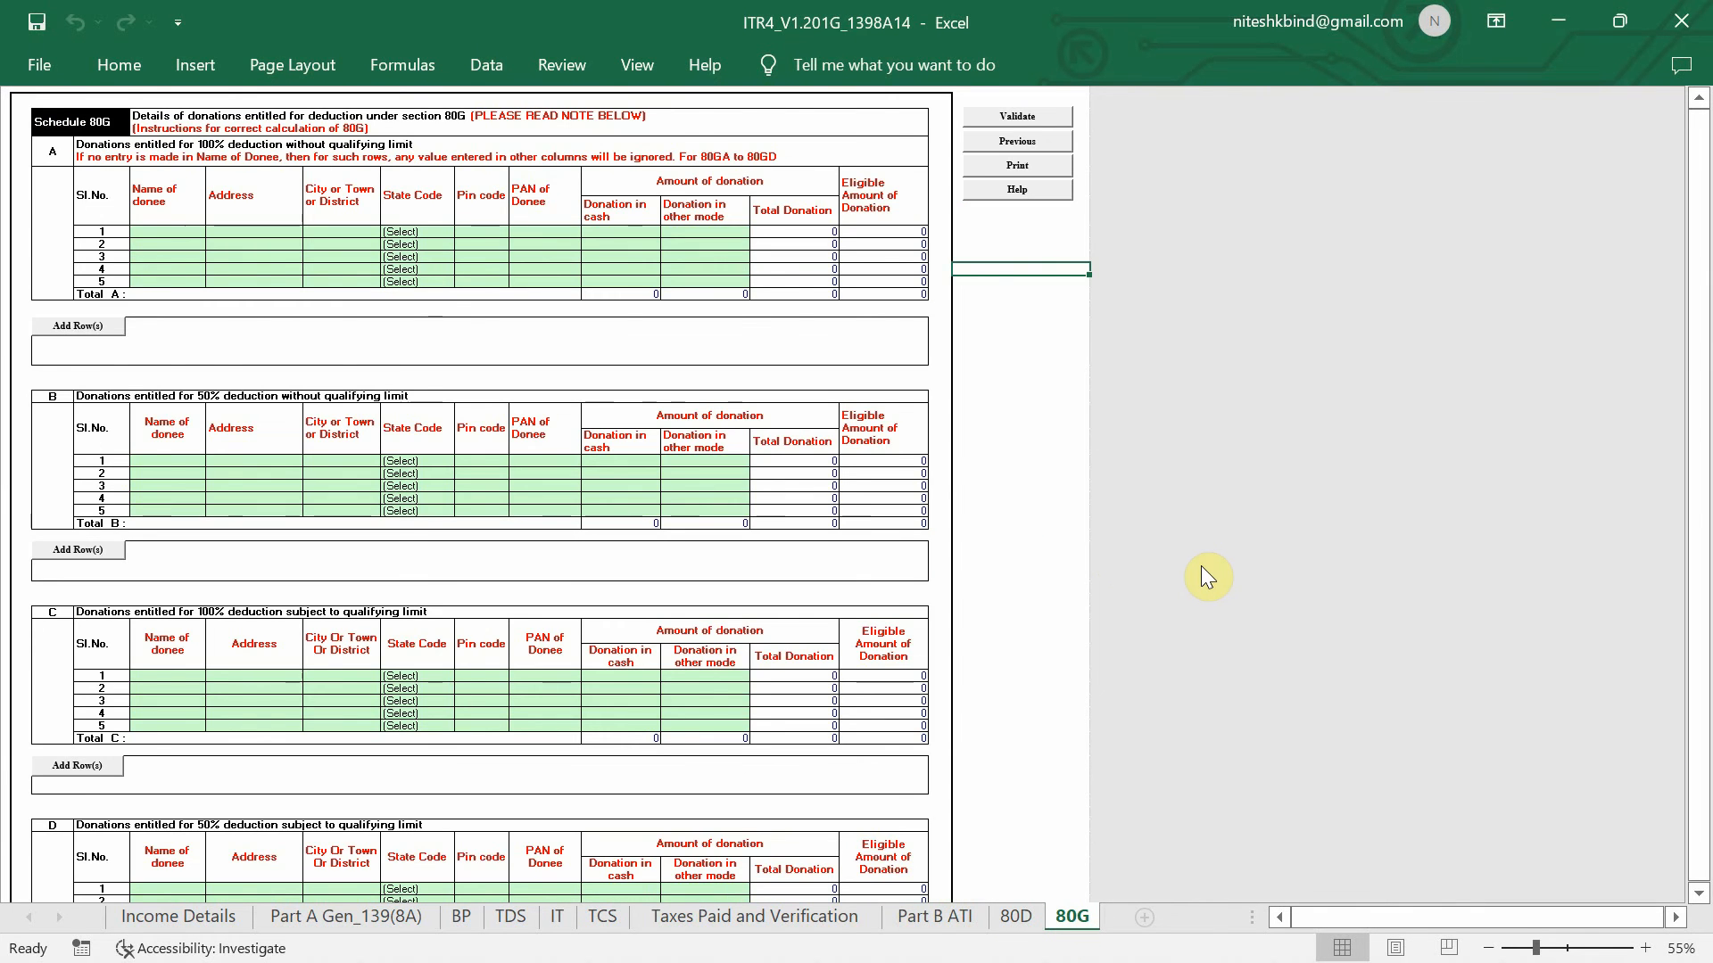
pyautogui.scroll(3, 1201, 565)
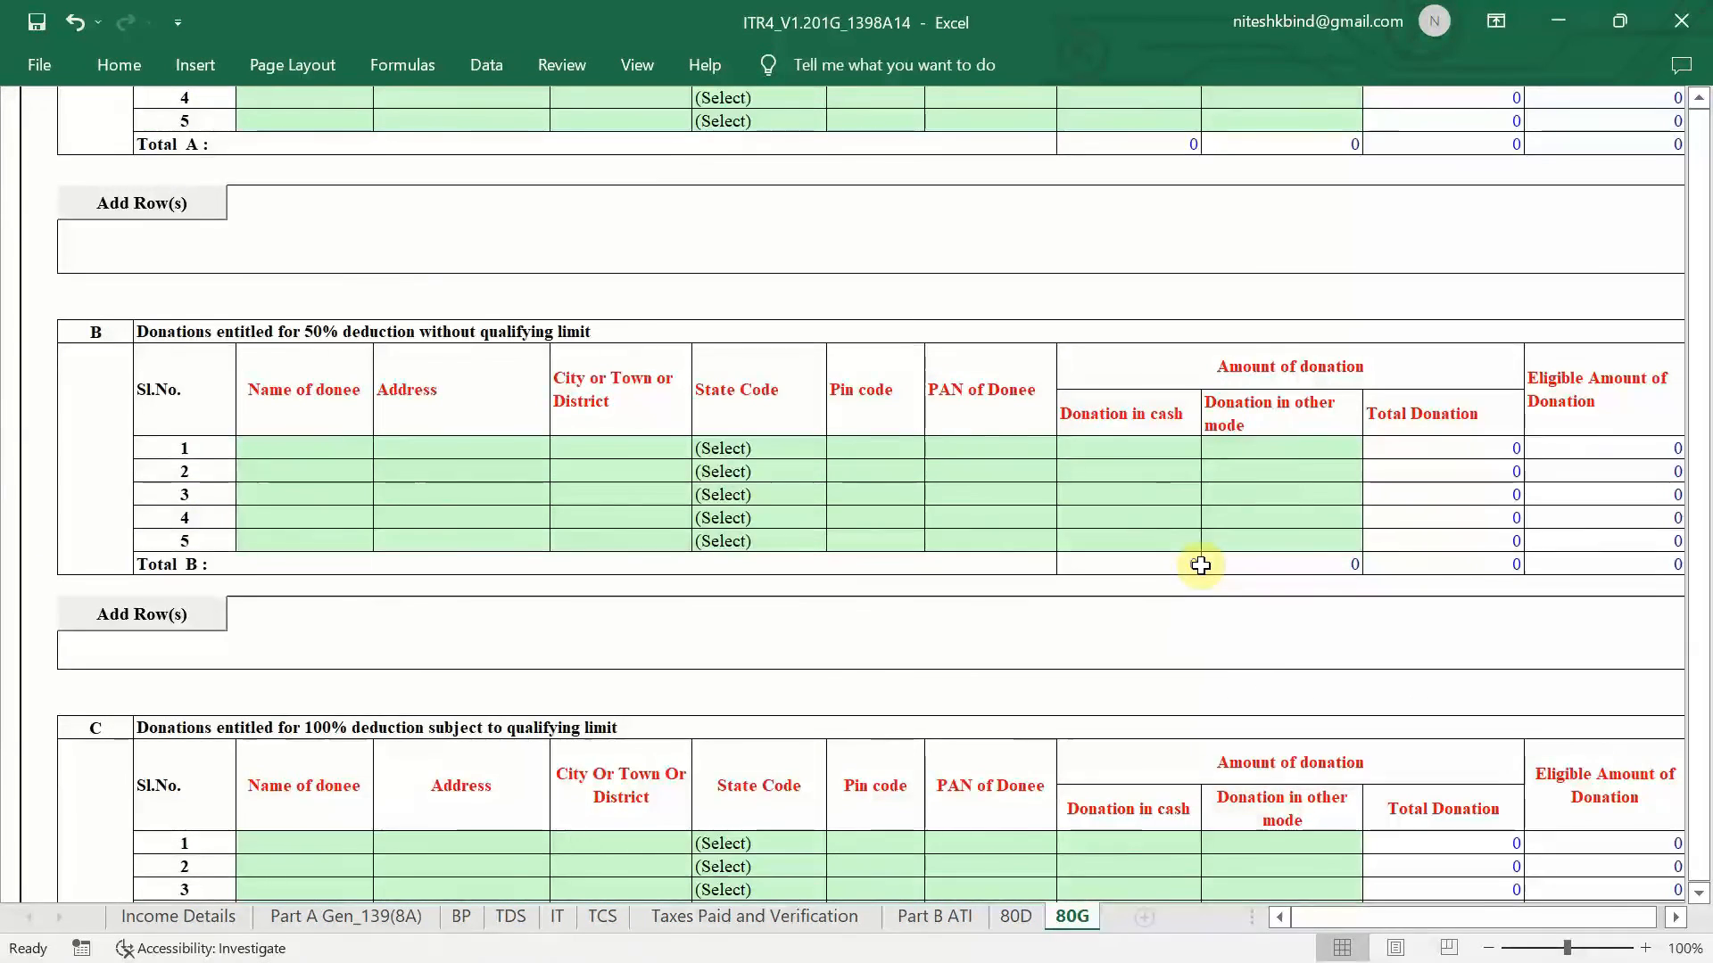
pyautogui.scroll(-3, 1201, 566)
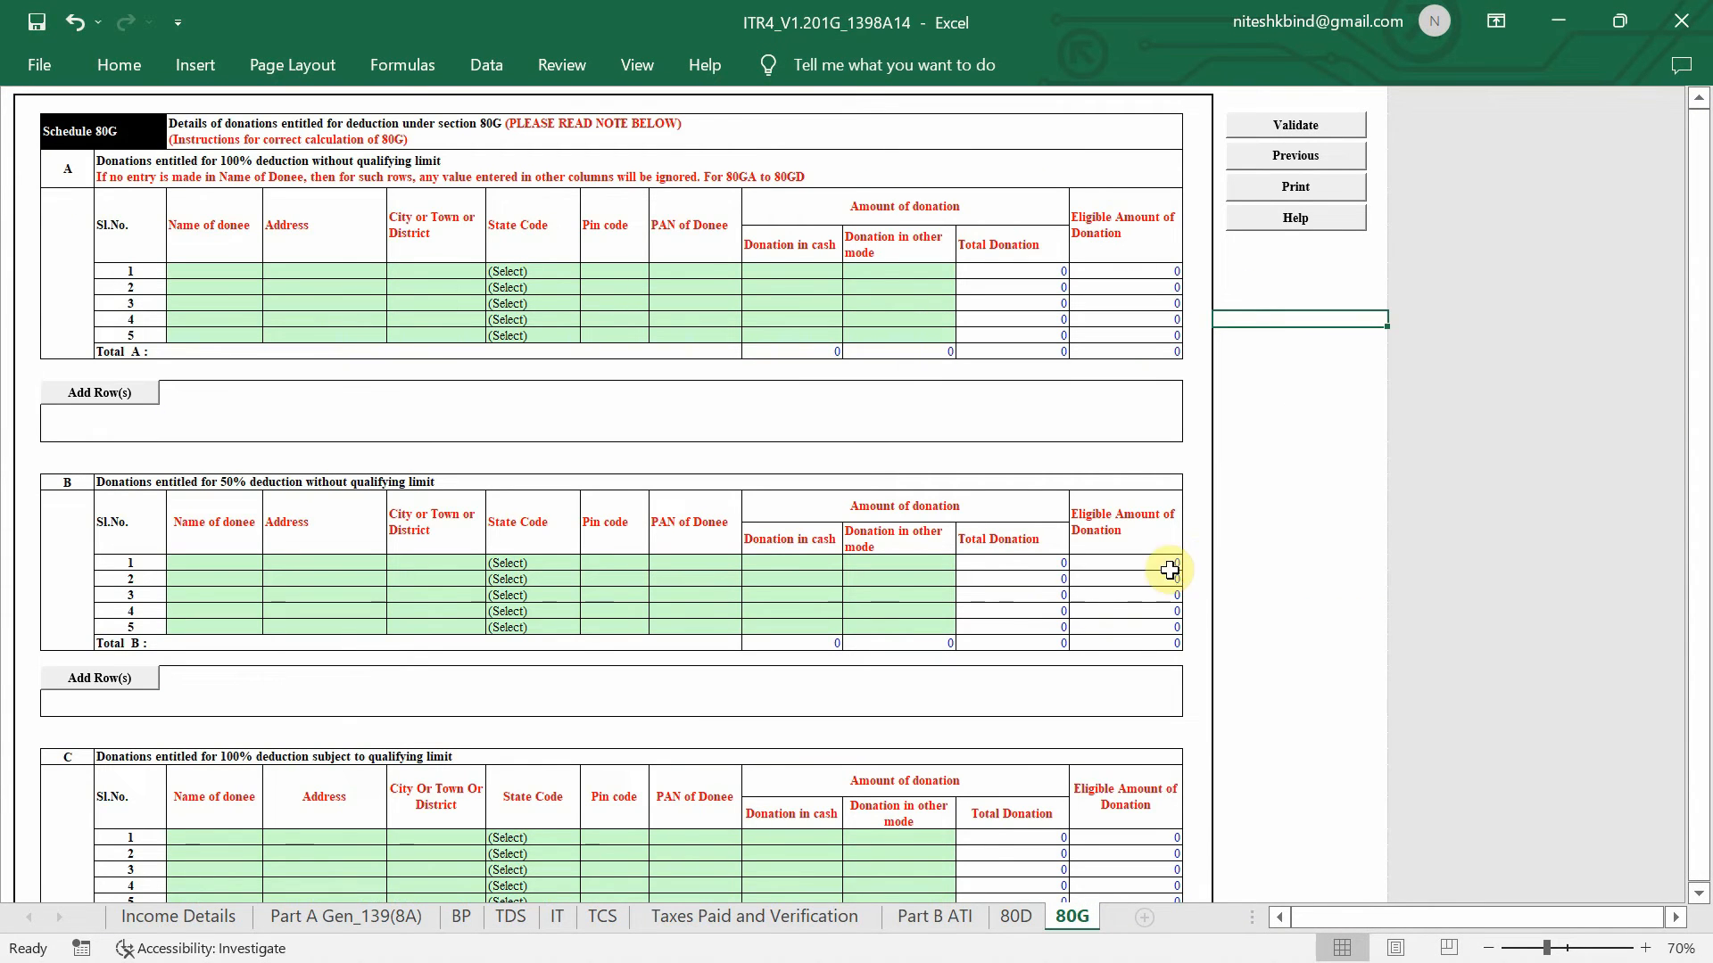
# - Validate the Income Details sheet and acknowledge the result
pyautogui.click(218, 923)
pyautogui.scroll(10, 1231, 428)
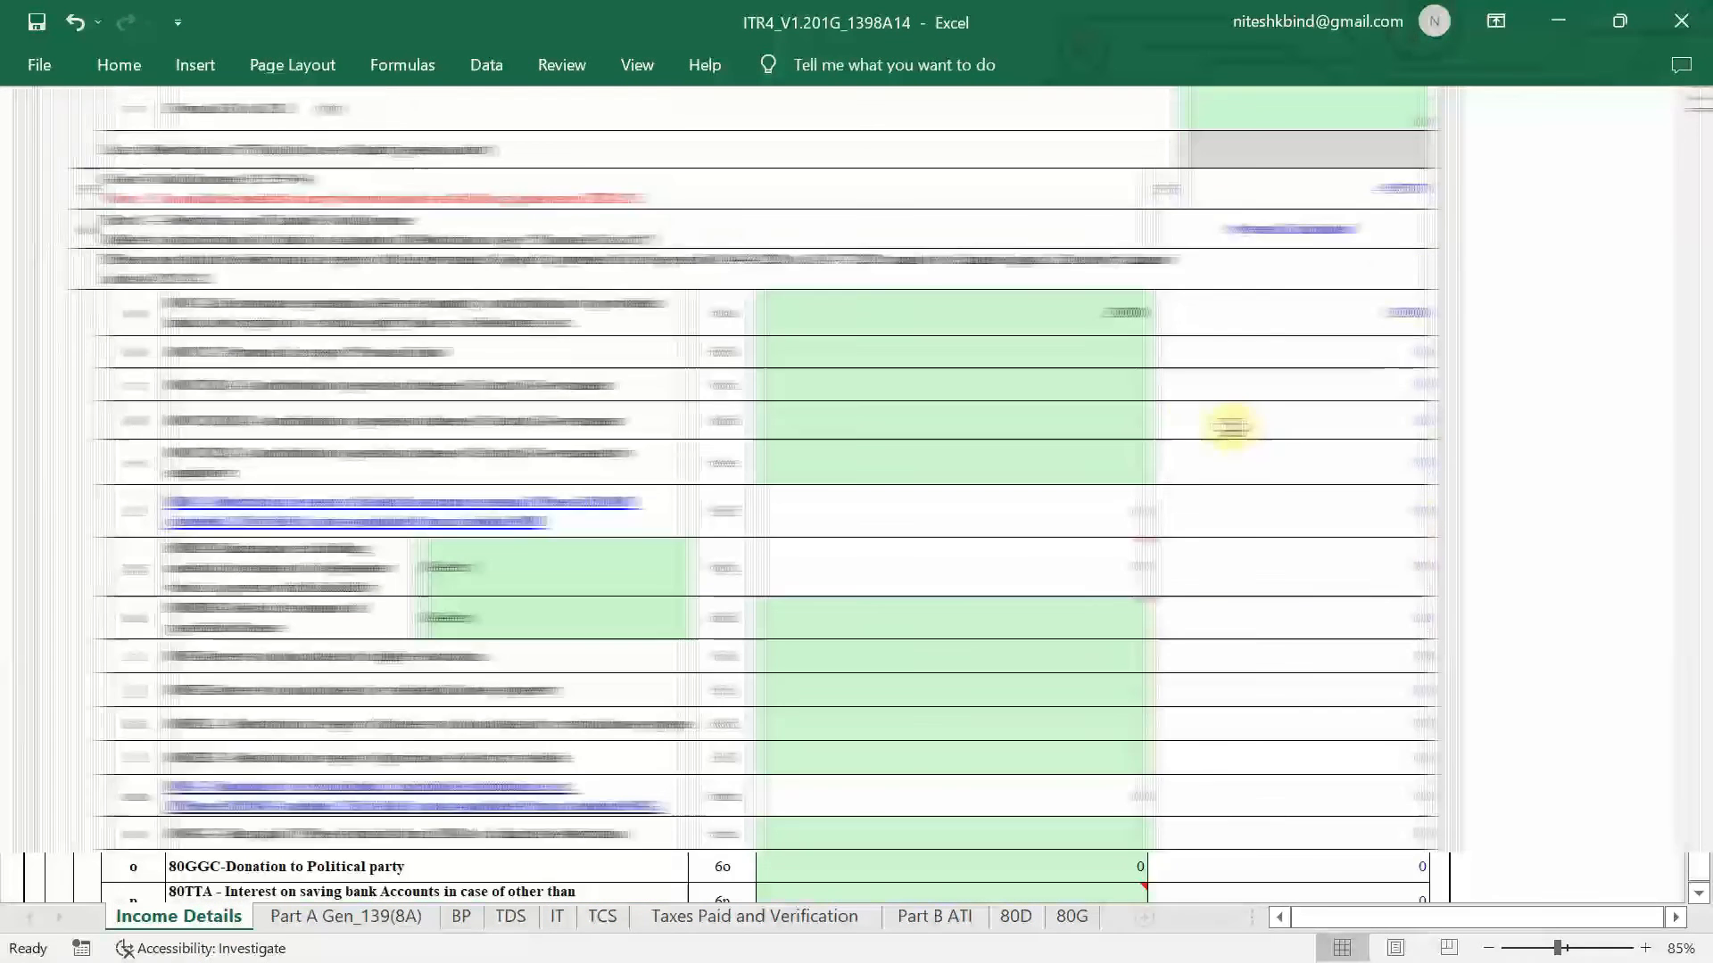
pyautogui.keyDown('ctrl'); pyautogui.scroll(1, 1231, 429); pyautogui.keyUp('ctrl')
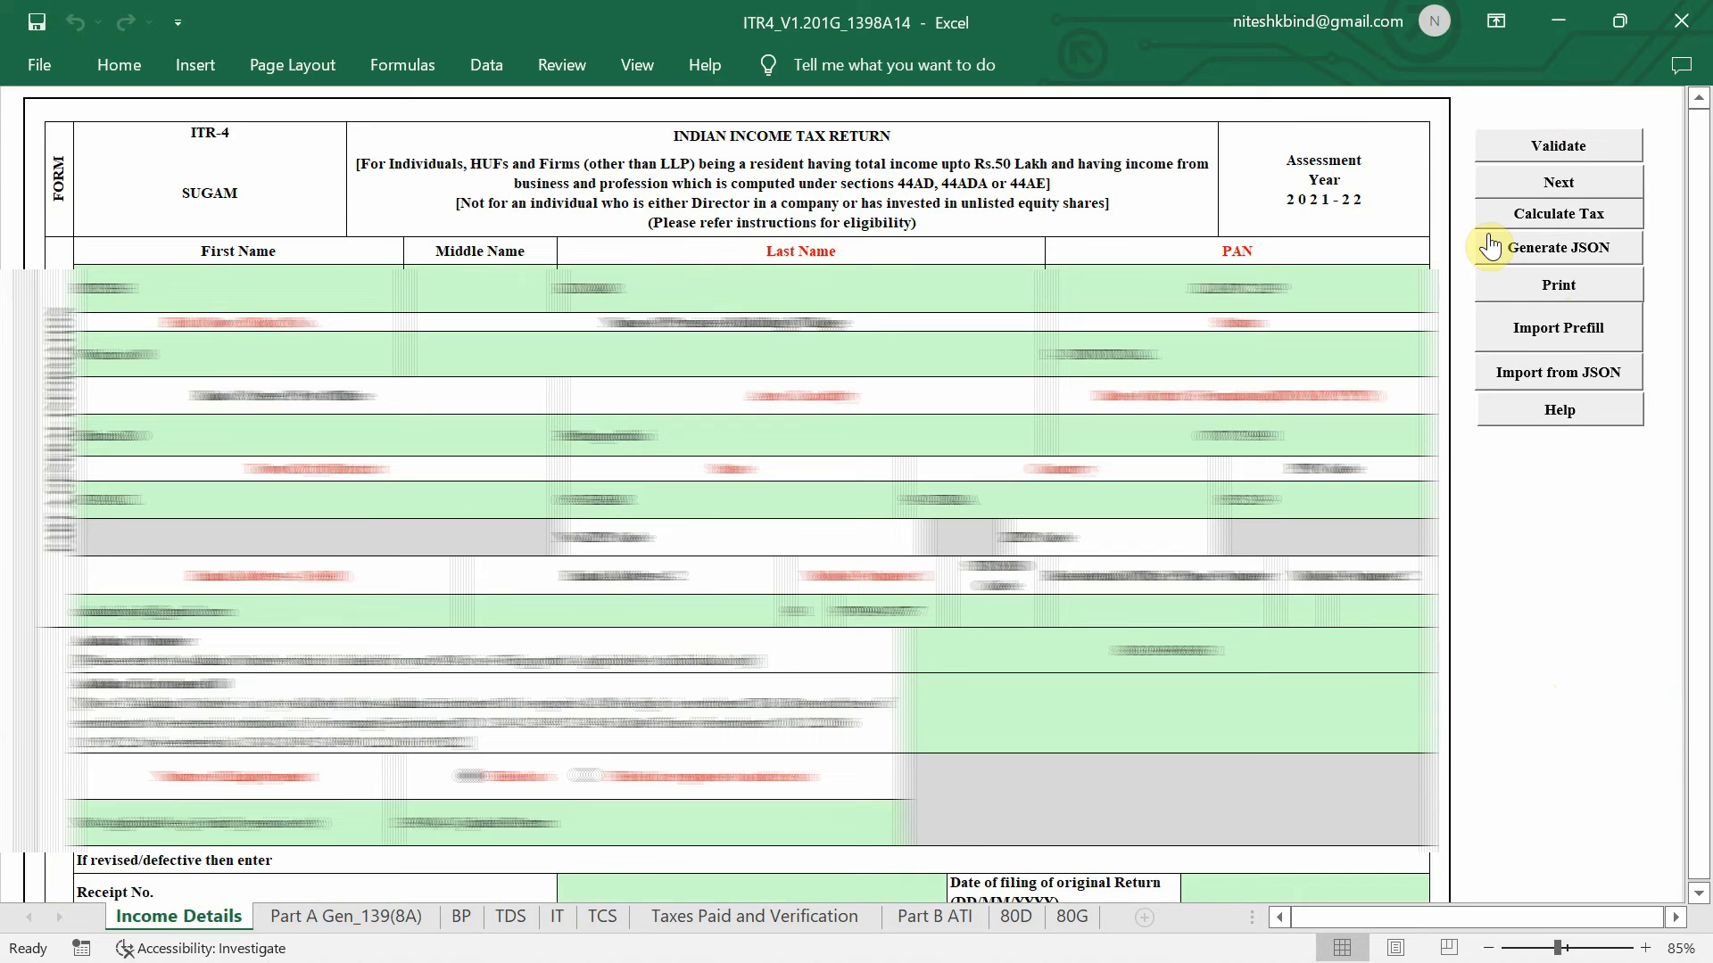
pyautogui.click(1558, 138)
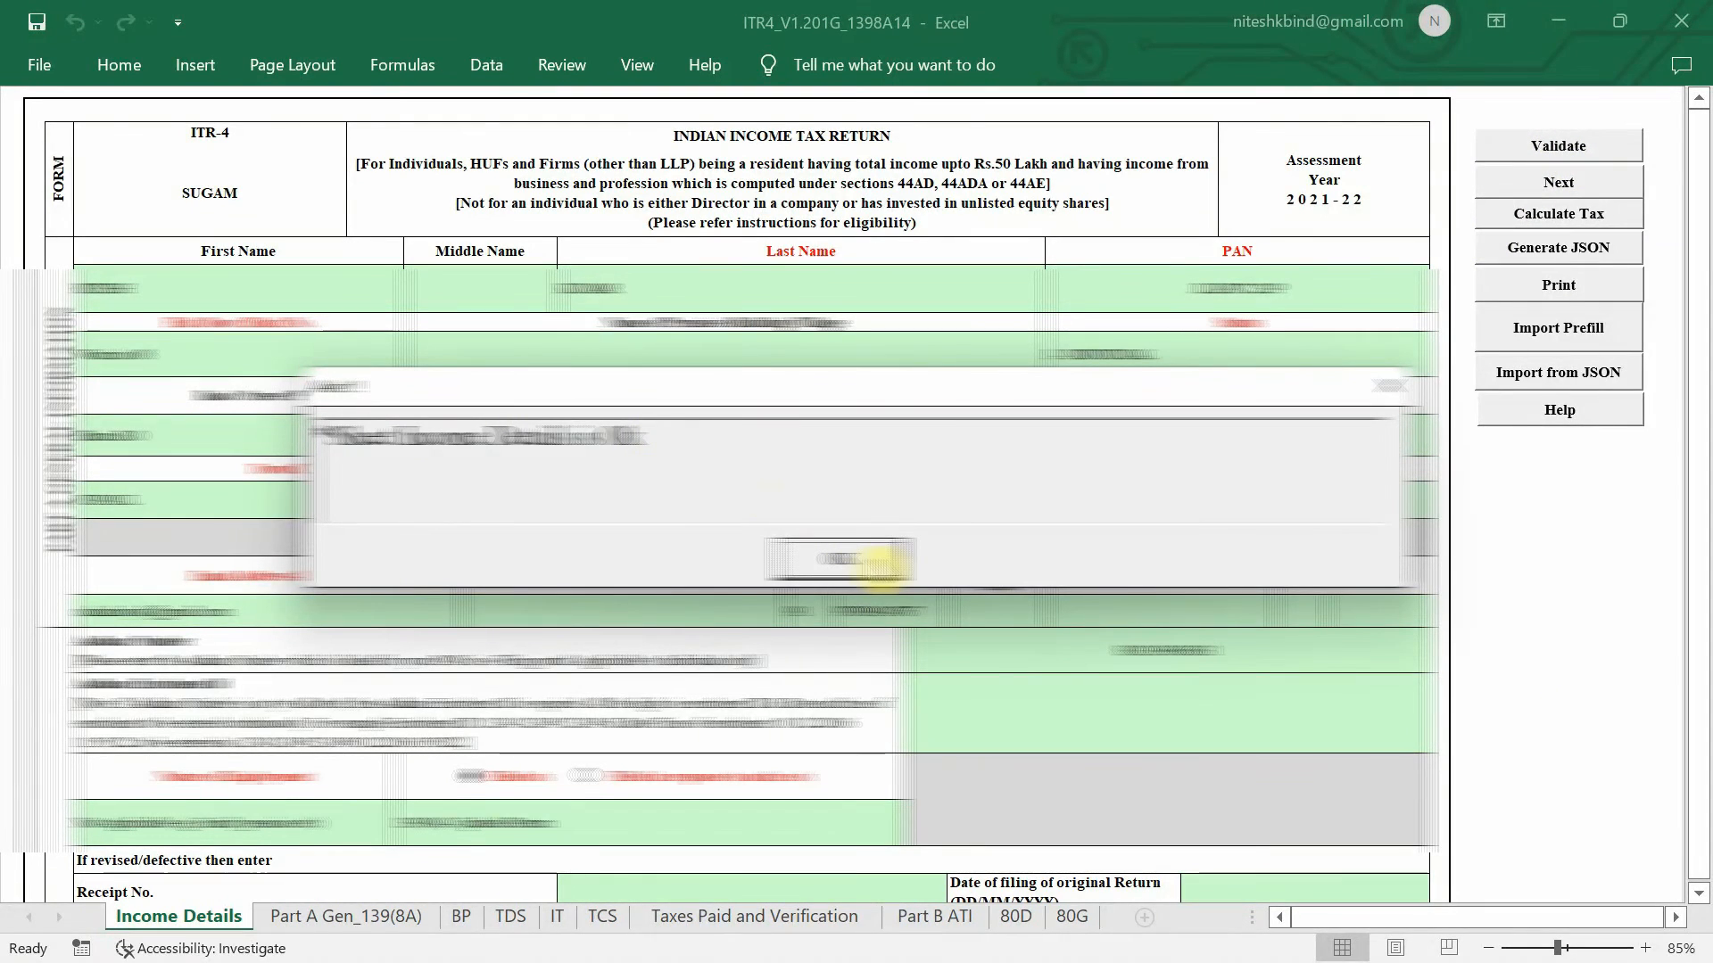
pyautogui.click(879, 562)
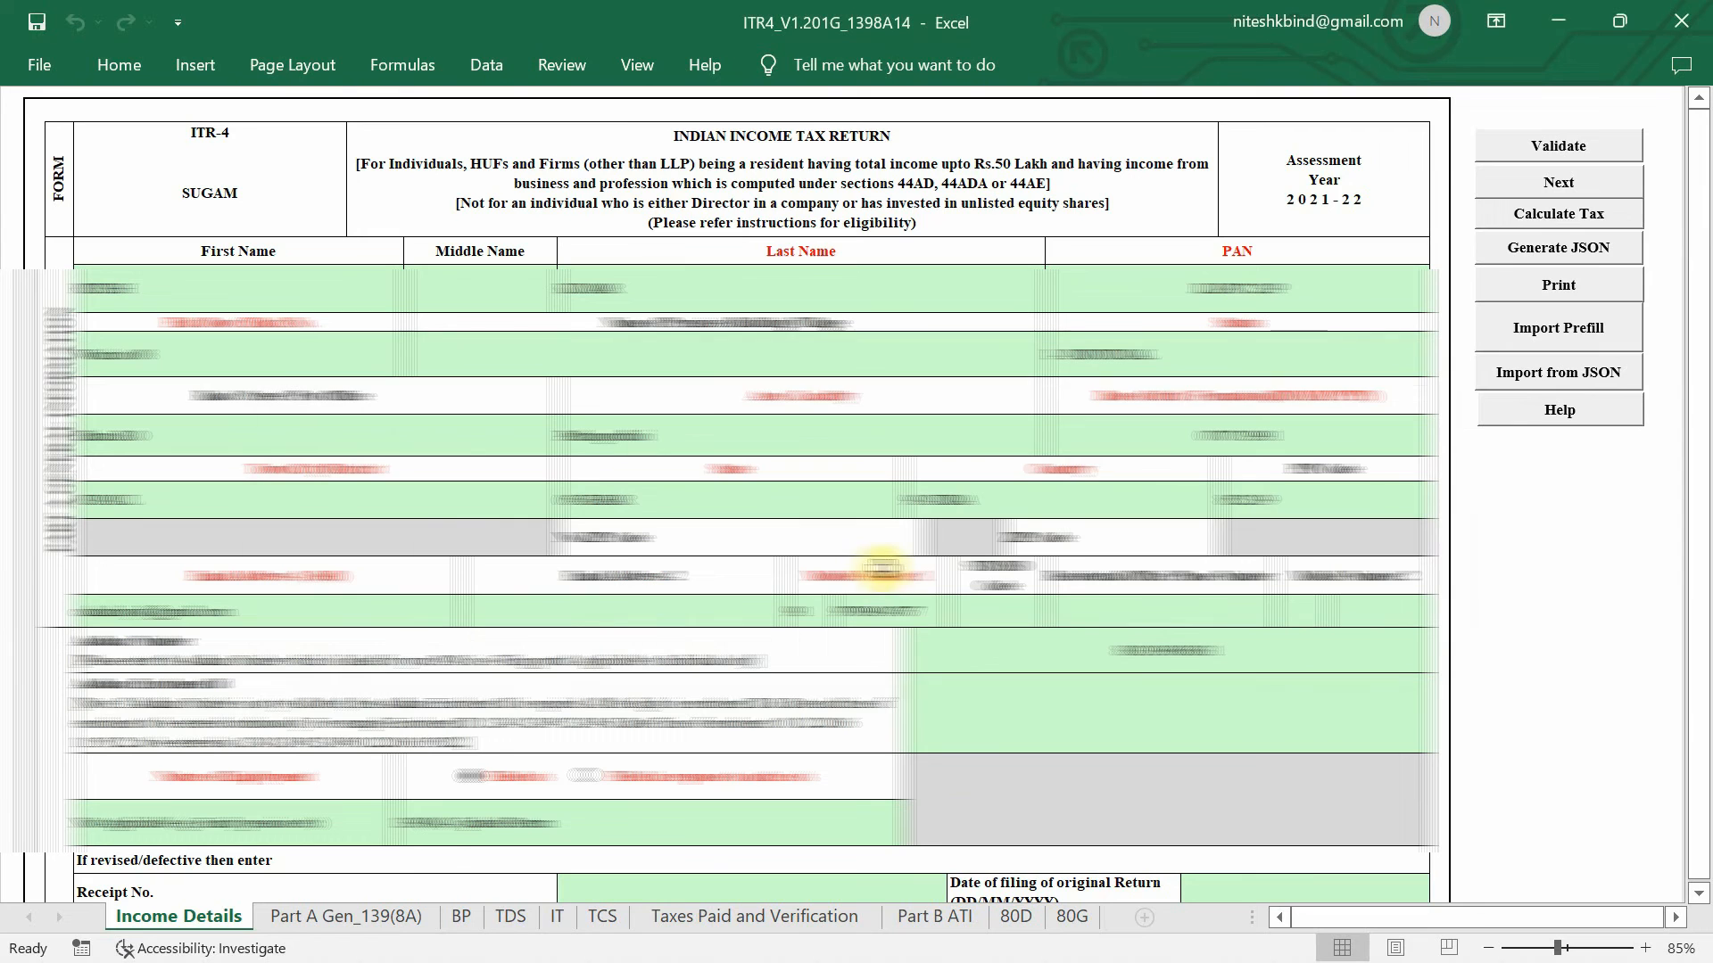
# - Validate the Part A Gen_139(8A) sheet and acknowledge the OK message
pyautogui.click(368, 918)
pyautogui.scroll(-3, 1431, 332)
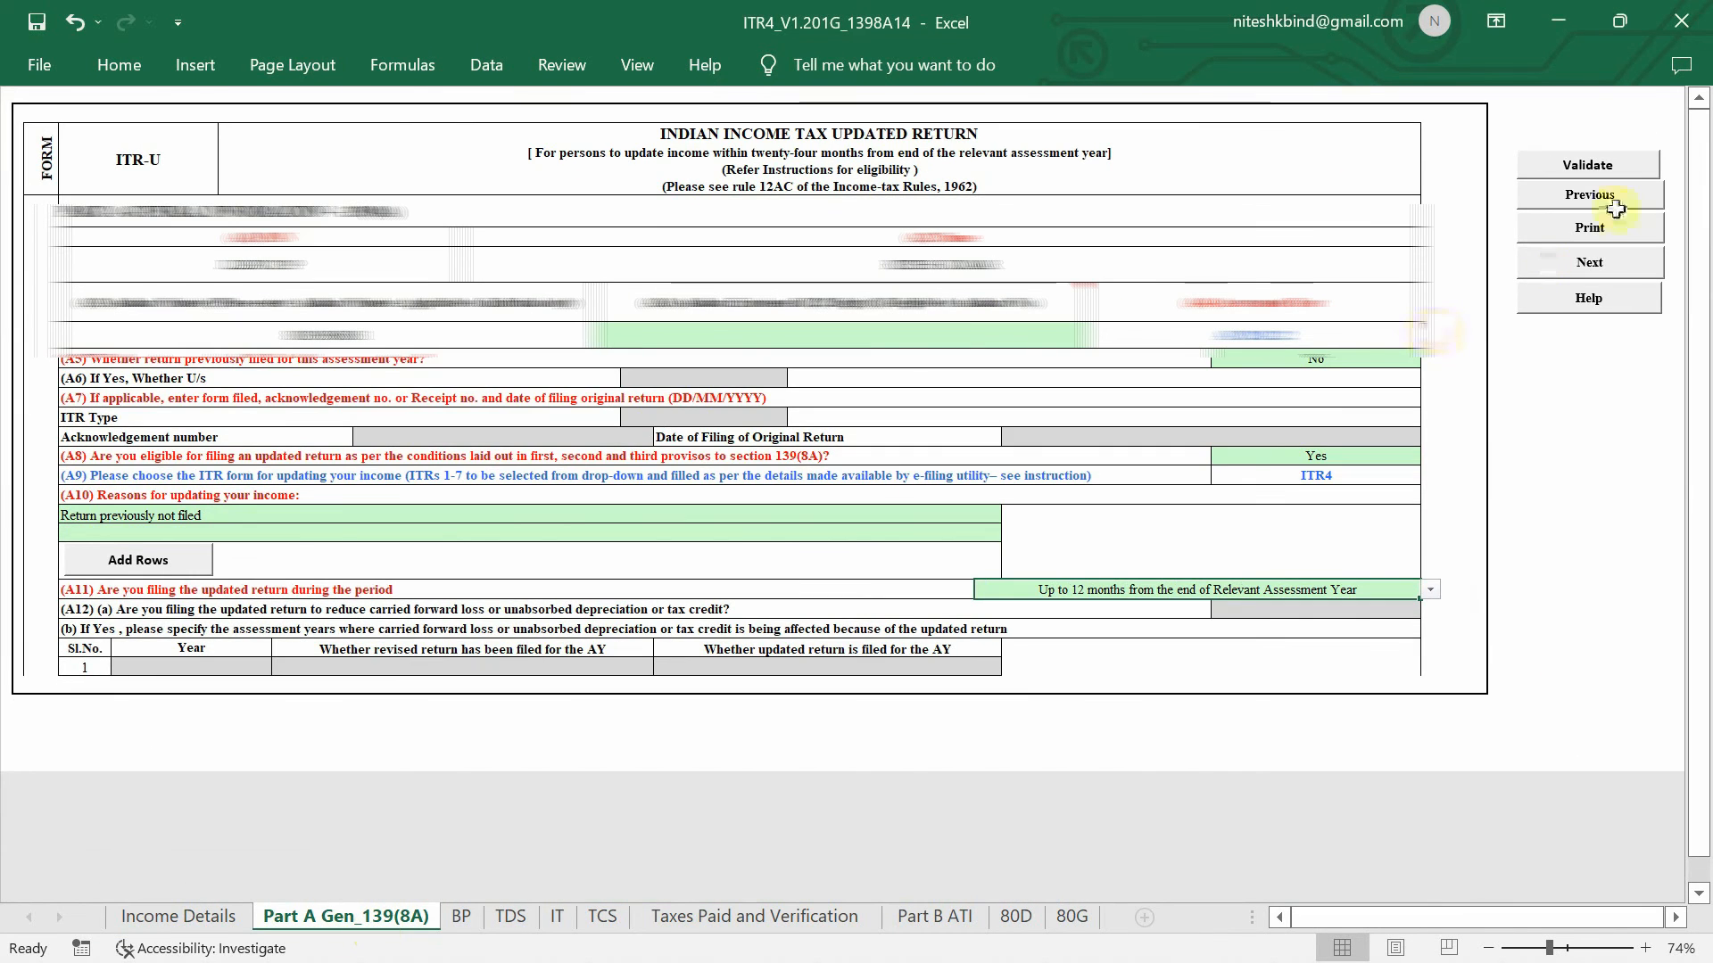
pyautogui.click(1588, 165)
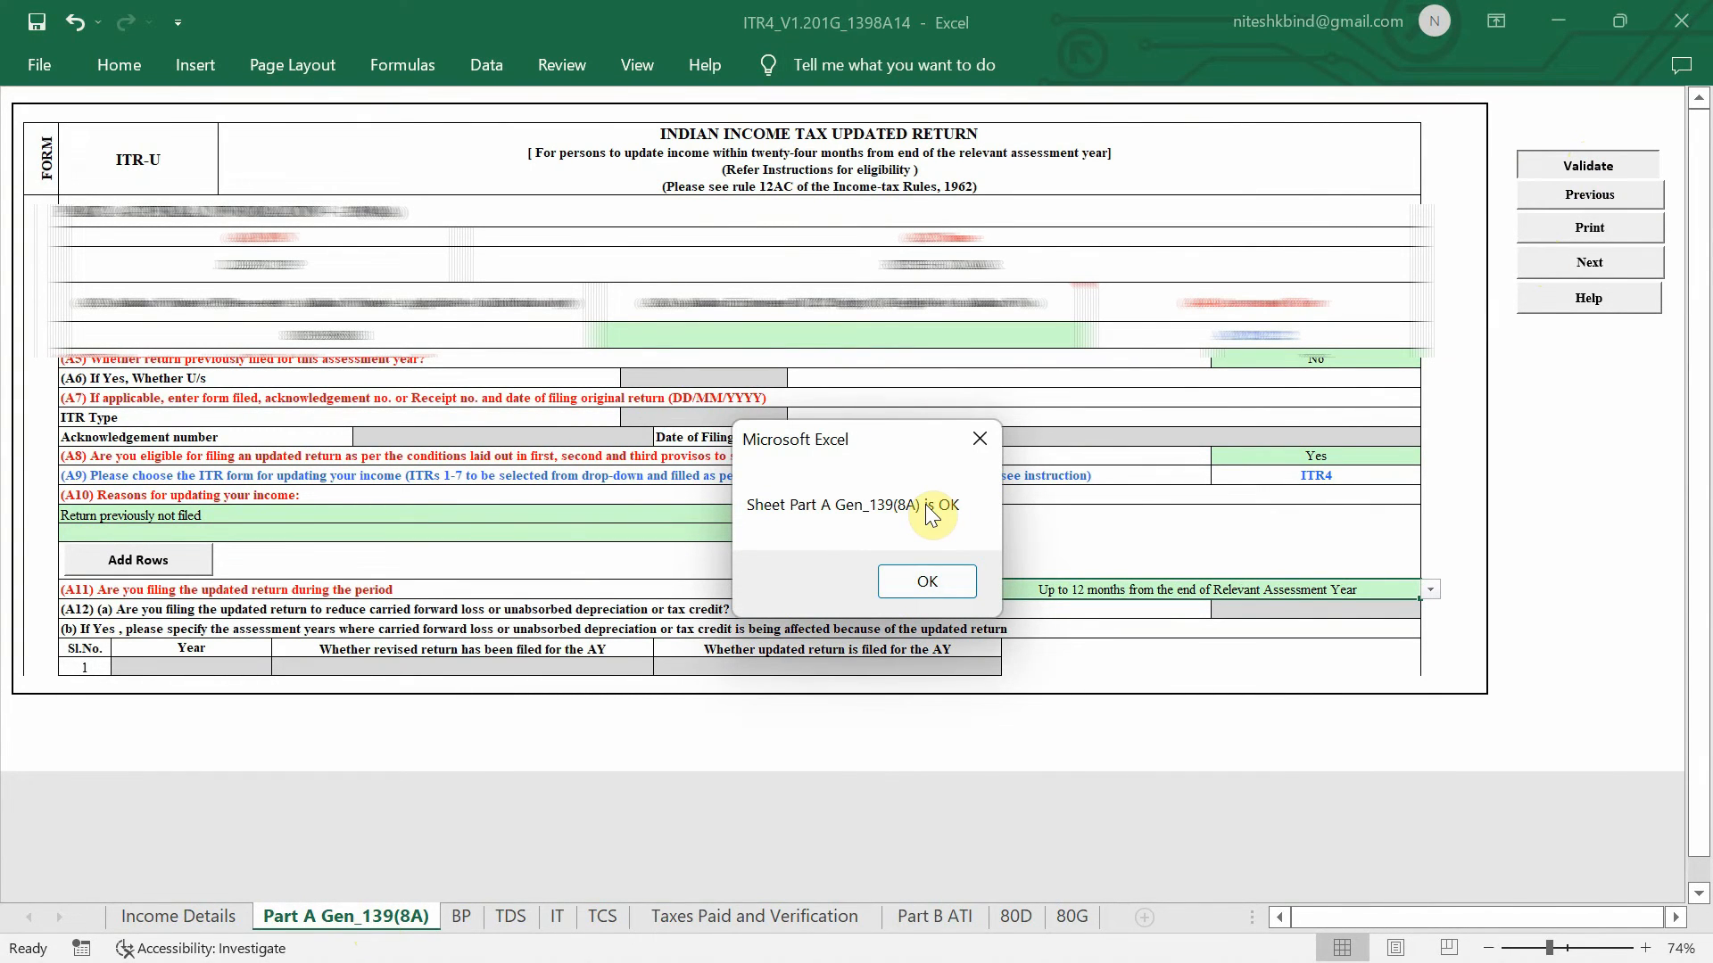
pyautogui.click(928, 581)
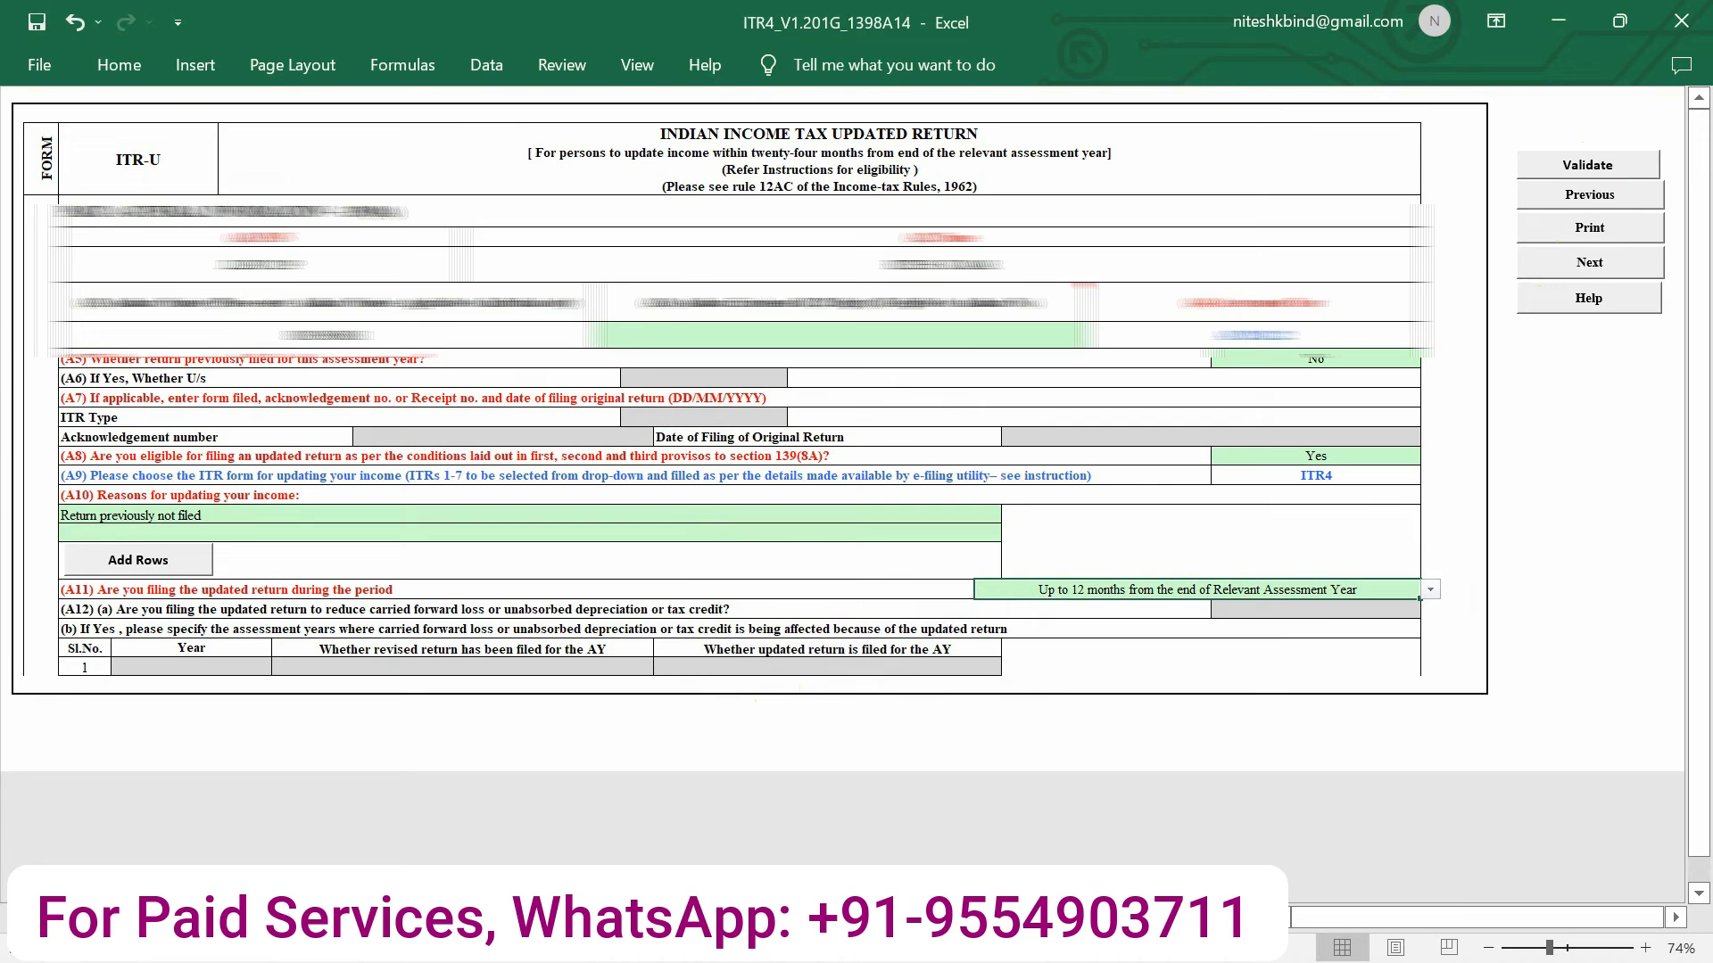
# - Generate the return's JSON file from Income Details
pyautogui.click(356, 917)
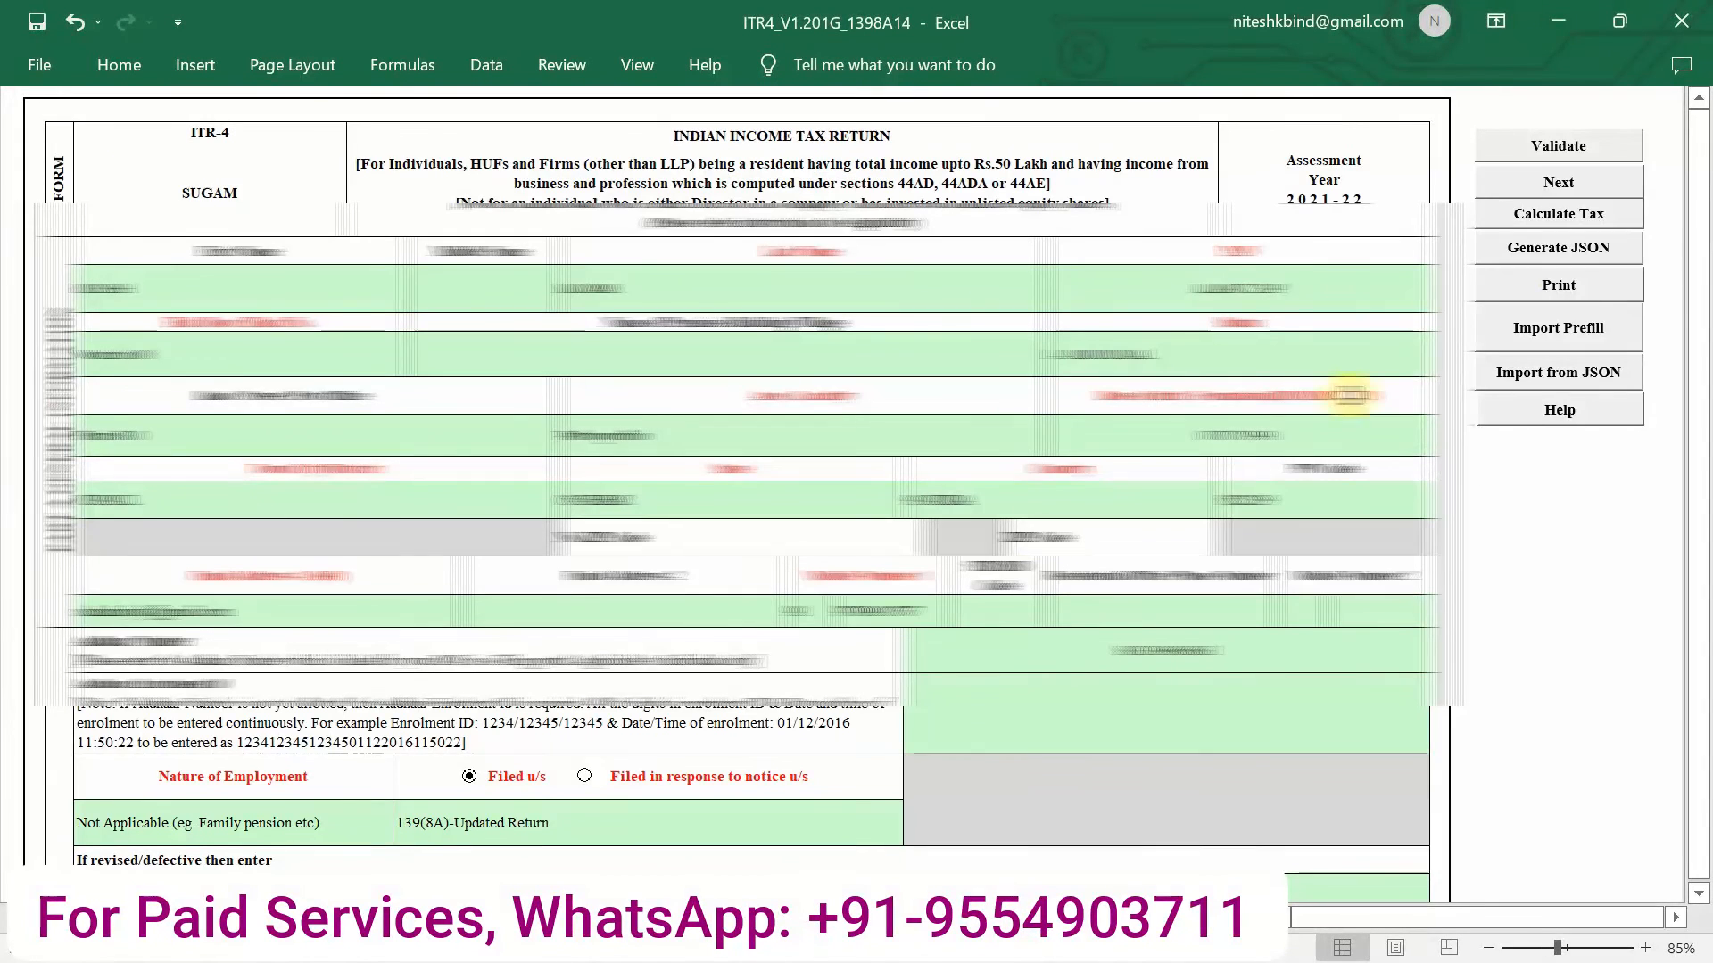
pyautogui.click(765, 694)
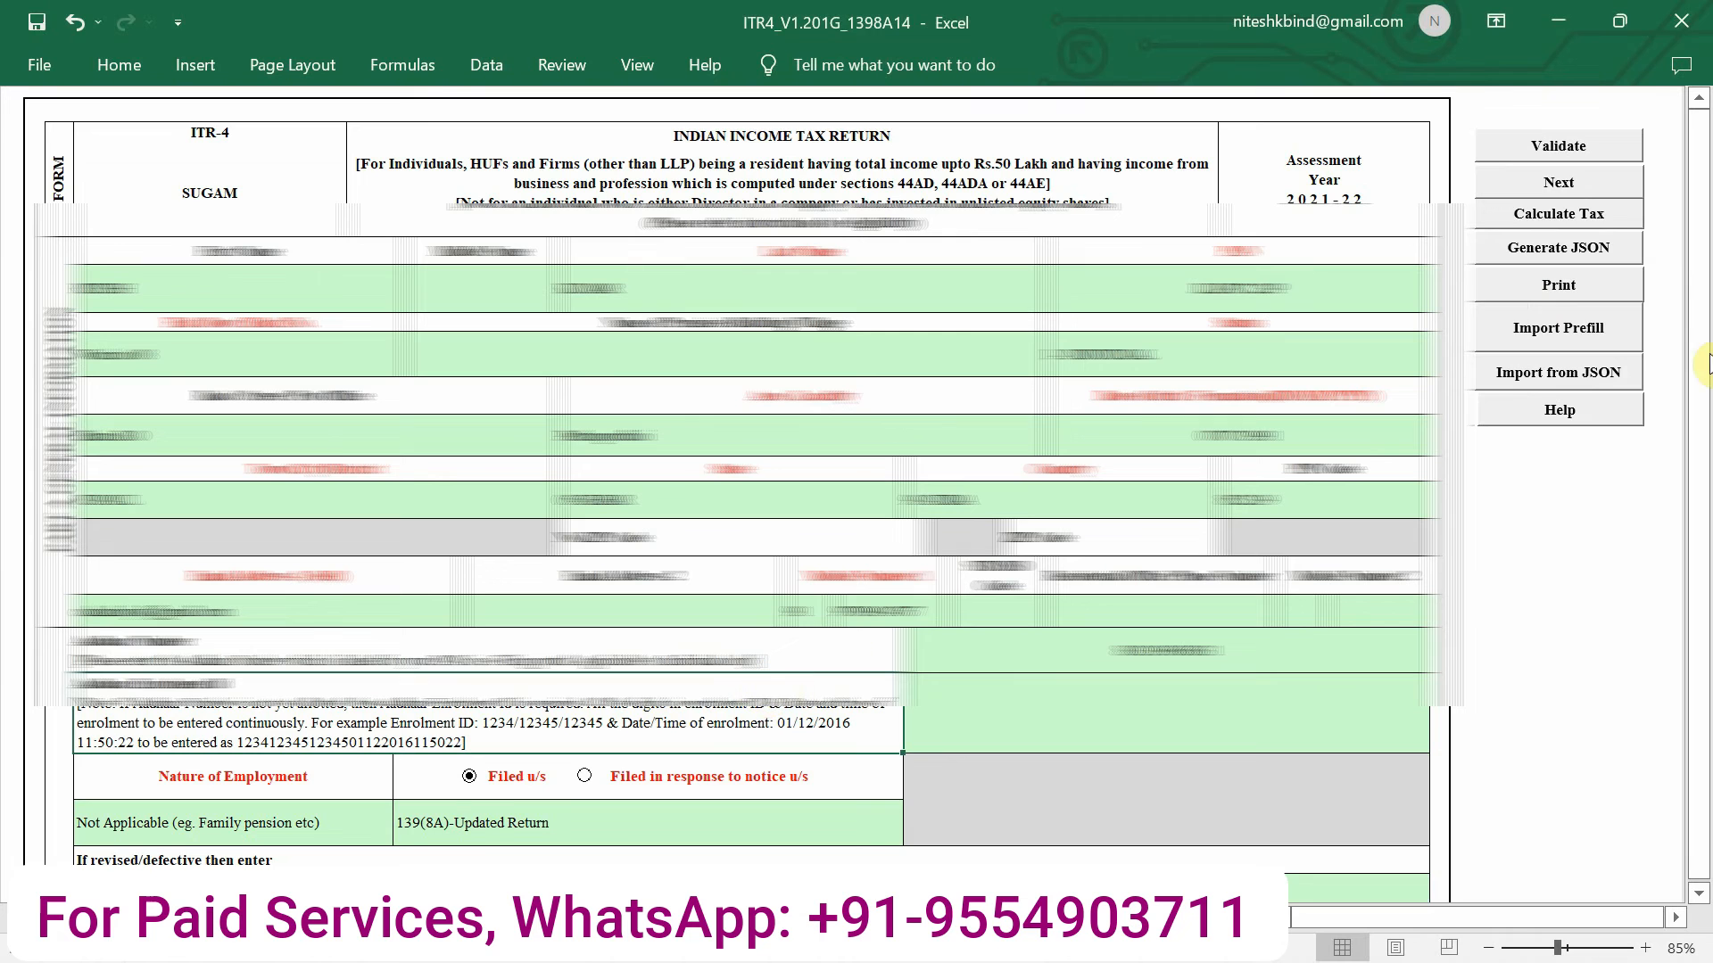
pyautogui.click(1568, 254)
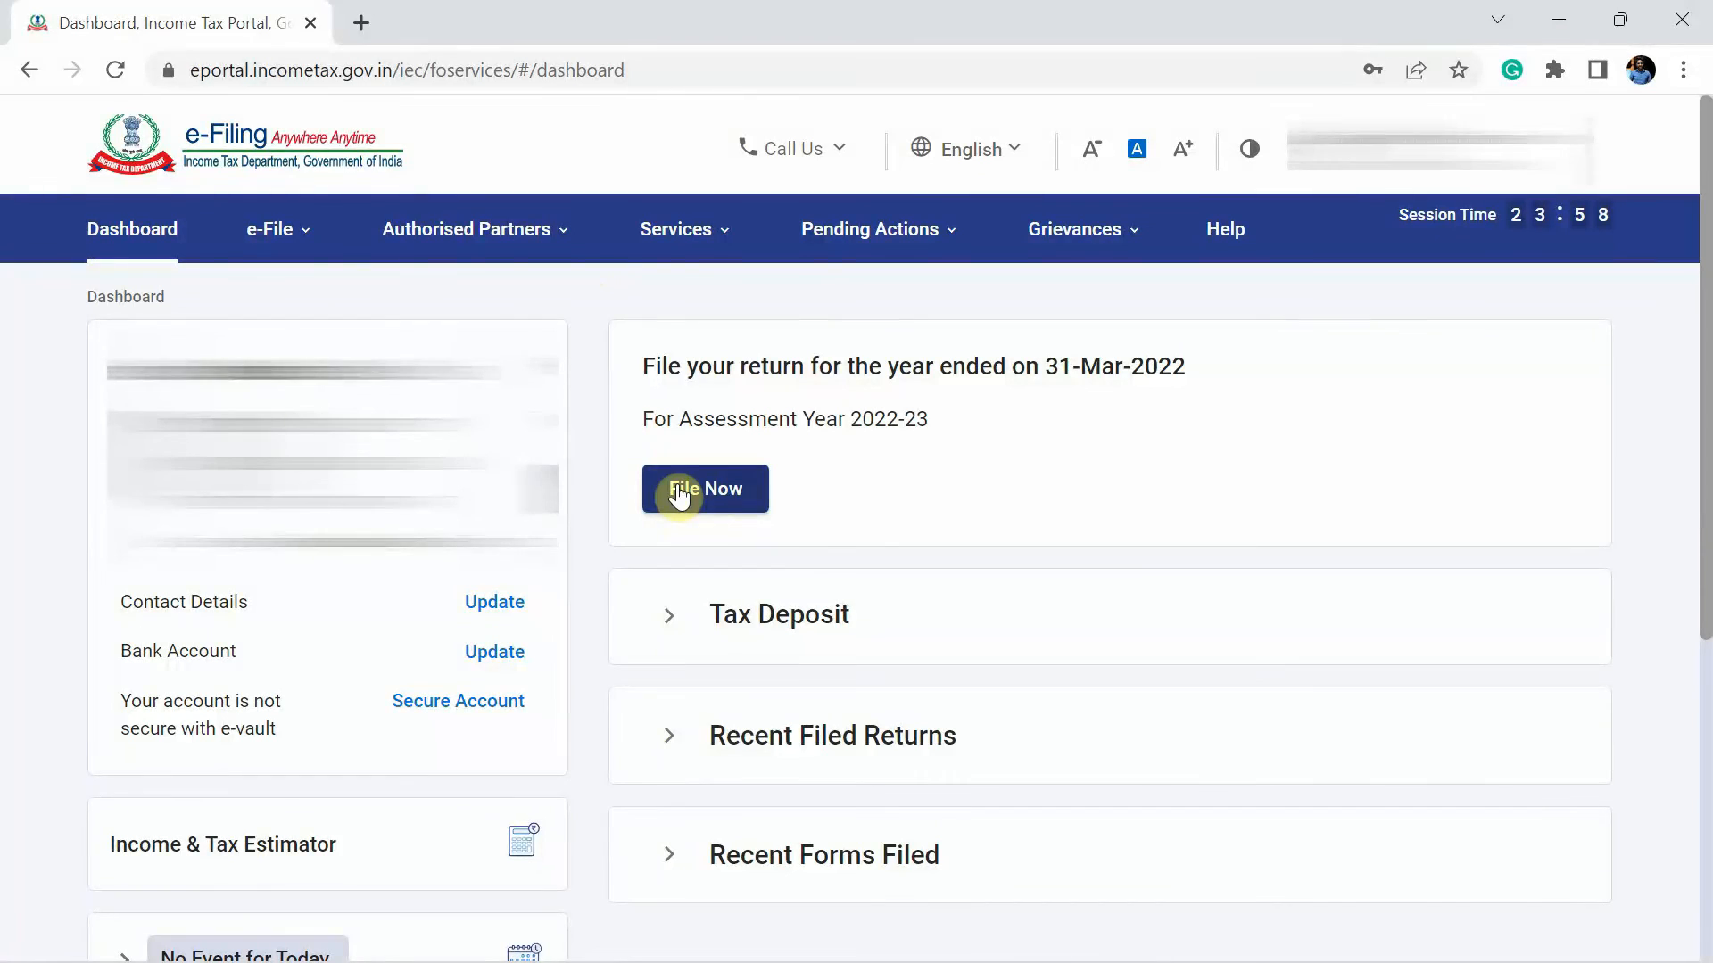
# - Start a new income tax return filing for assessment year 2021-22
pyautogui.click(269, 229)
pyautogui.moveTo(289, 325)
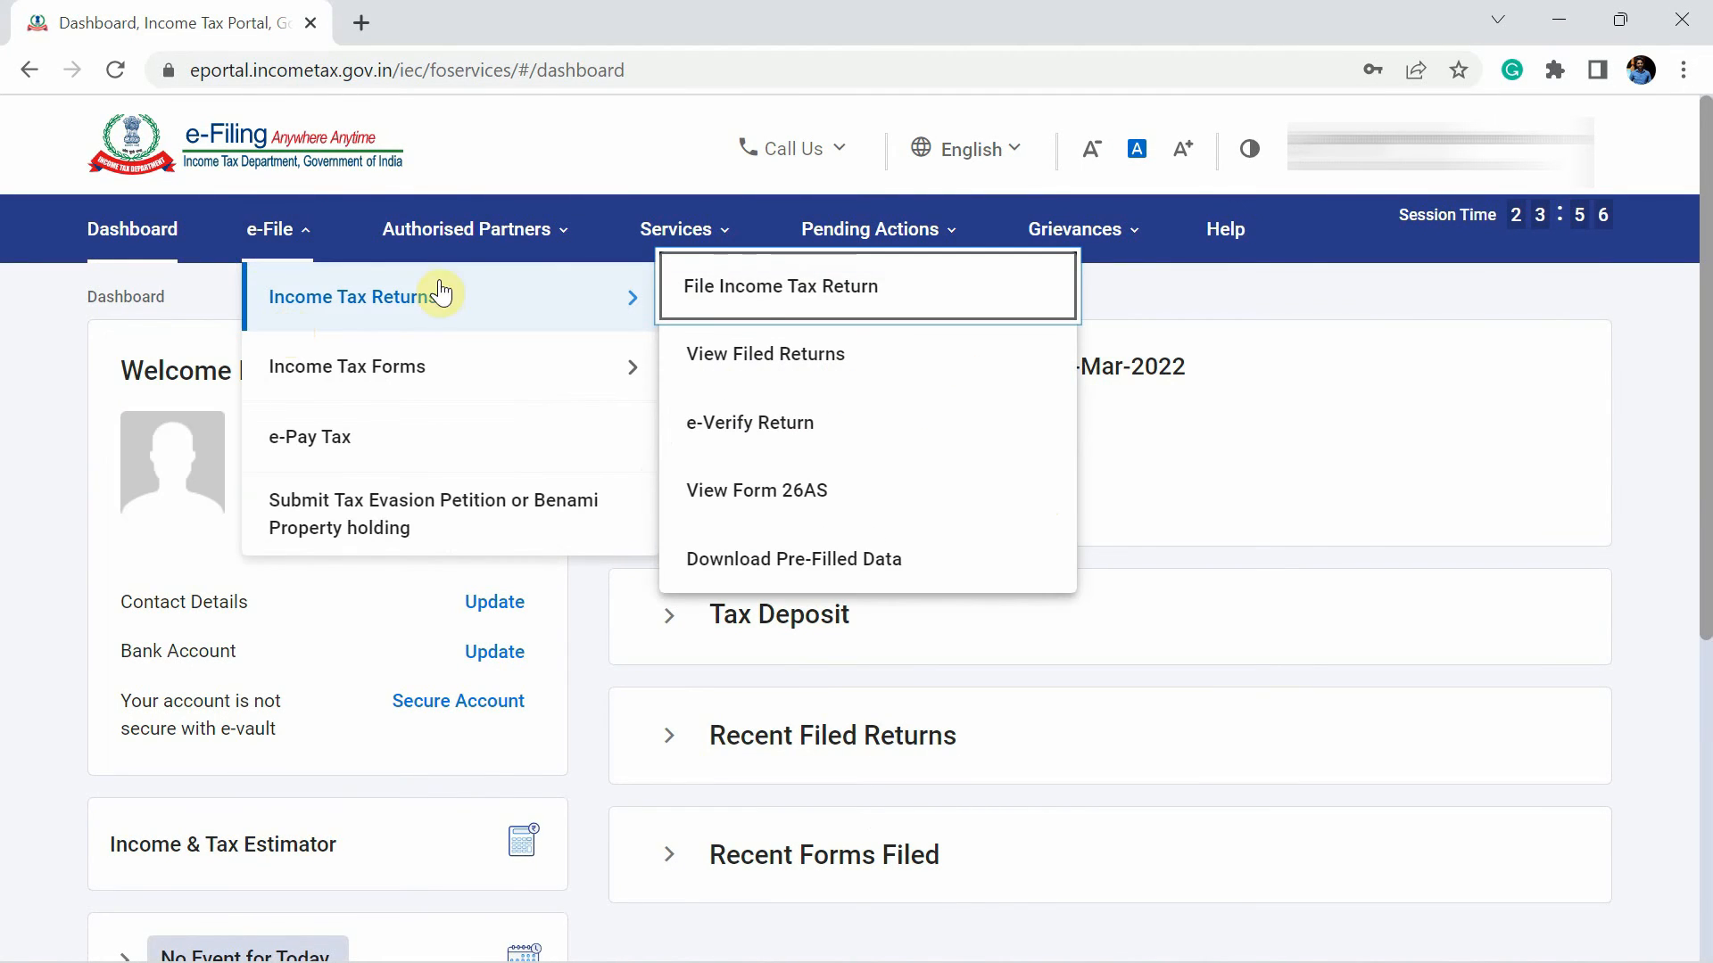
pyautogui.click(881, 287)
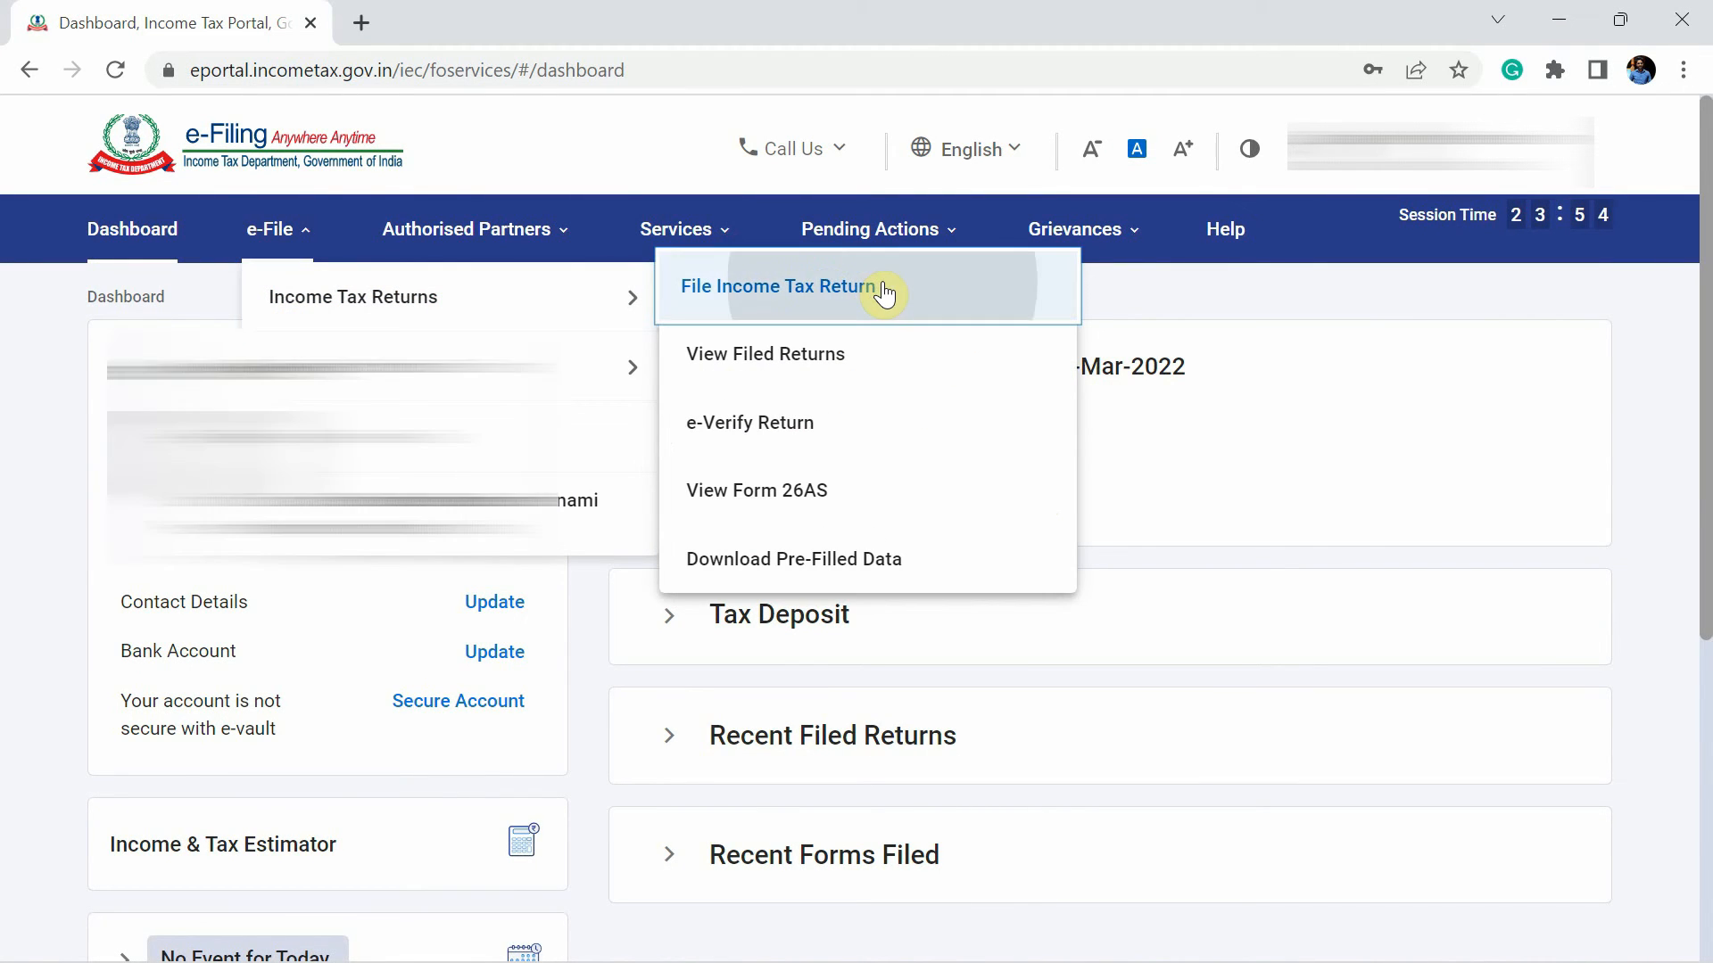
pyautogui.click(517, 560)
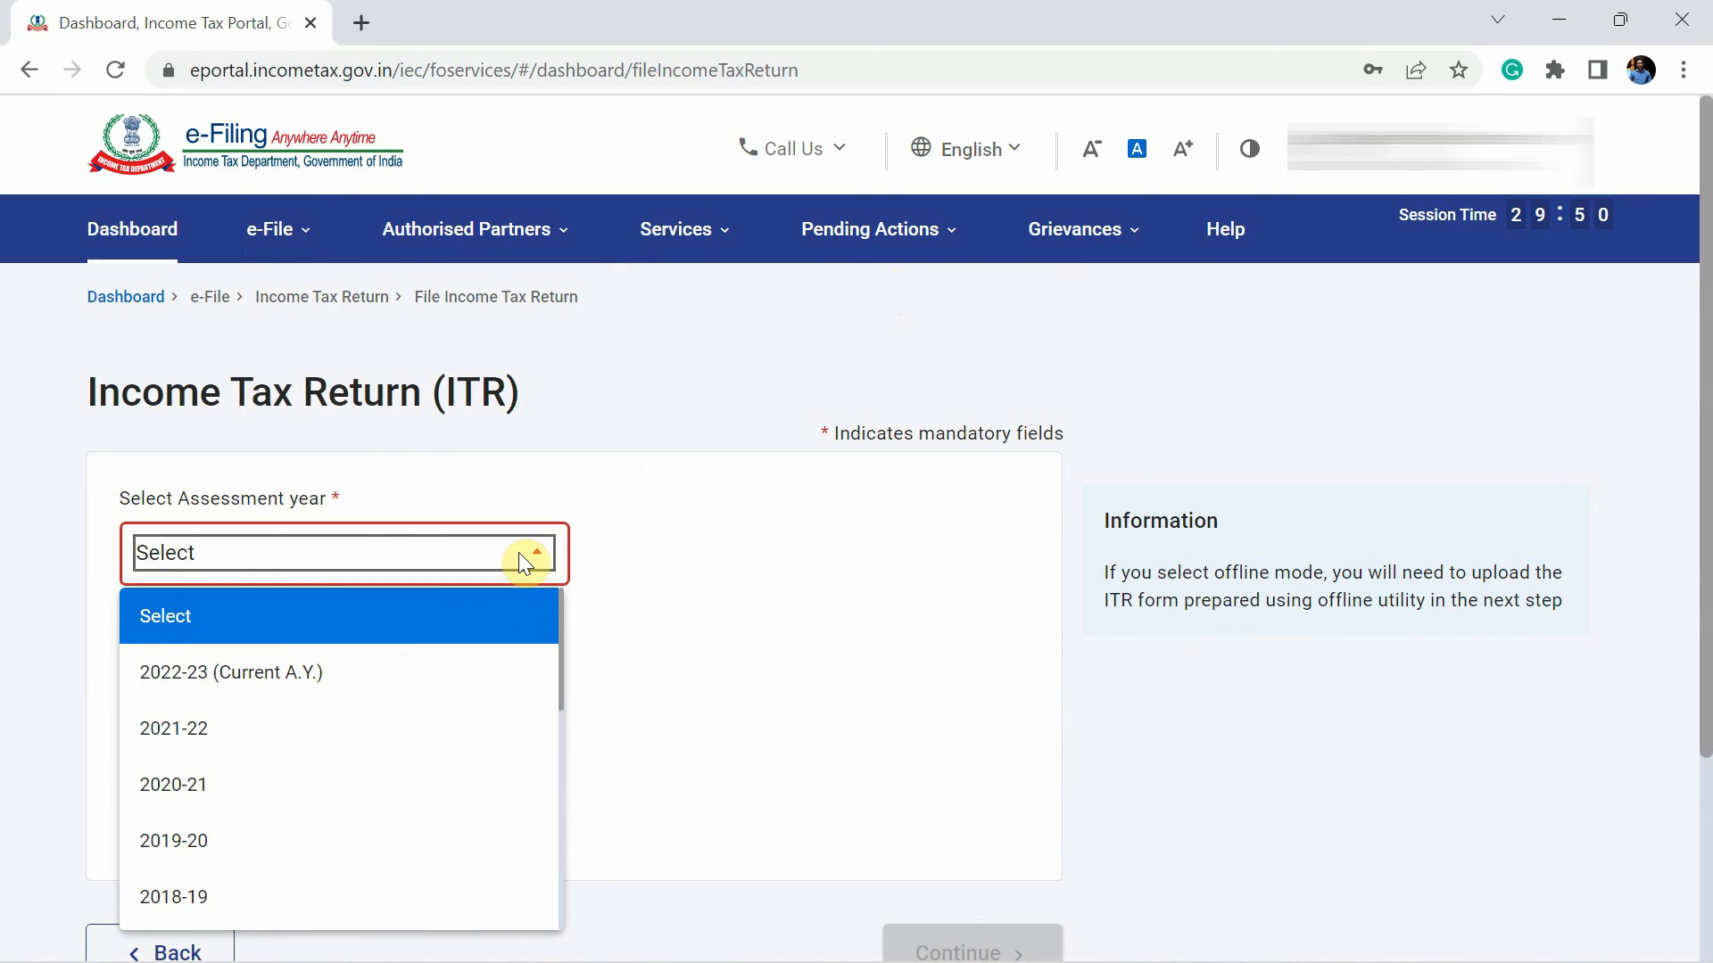
pyautogui.click(320, 736)
pyautogui.click(661, 642)
pyautogui.scroll(-2, 661, 643)
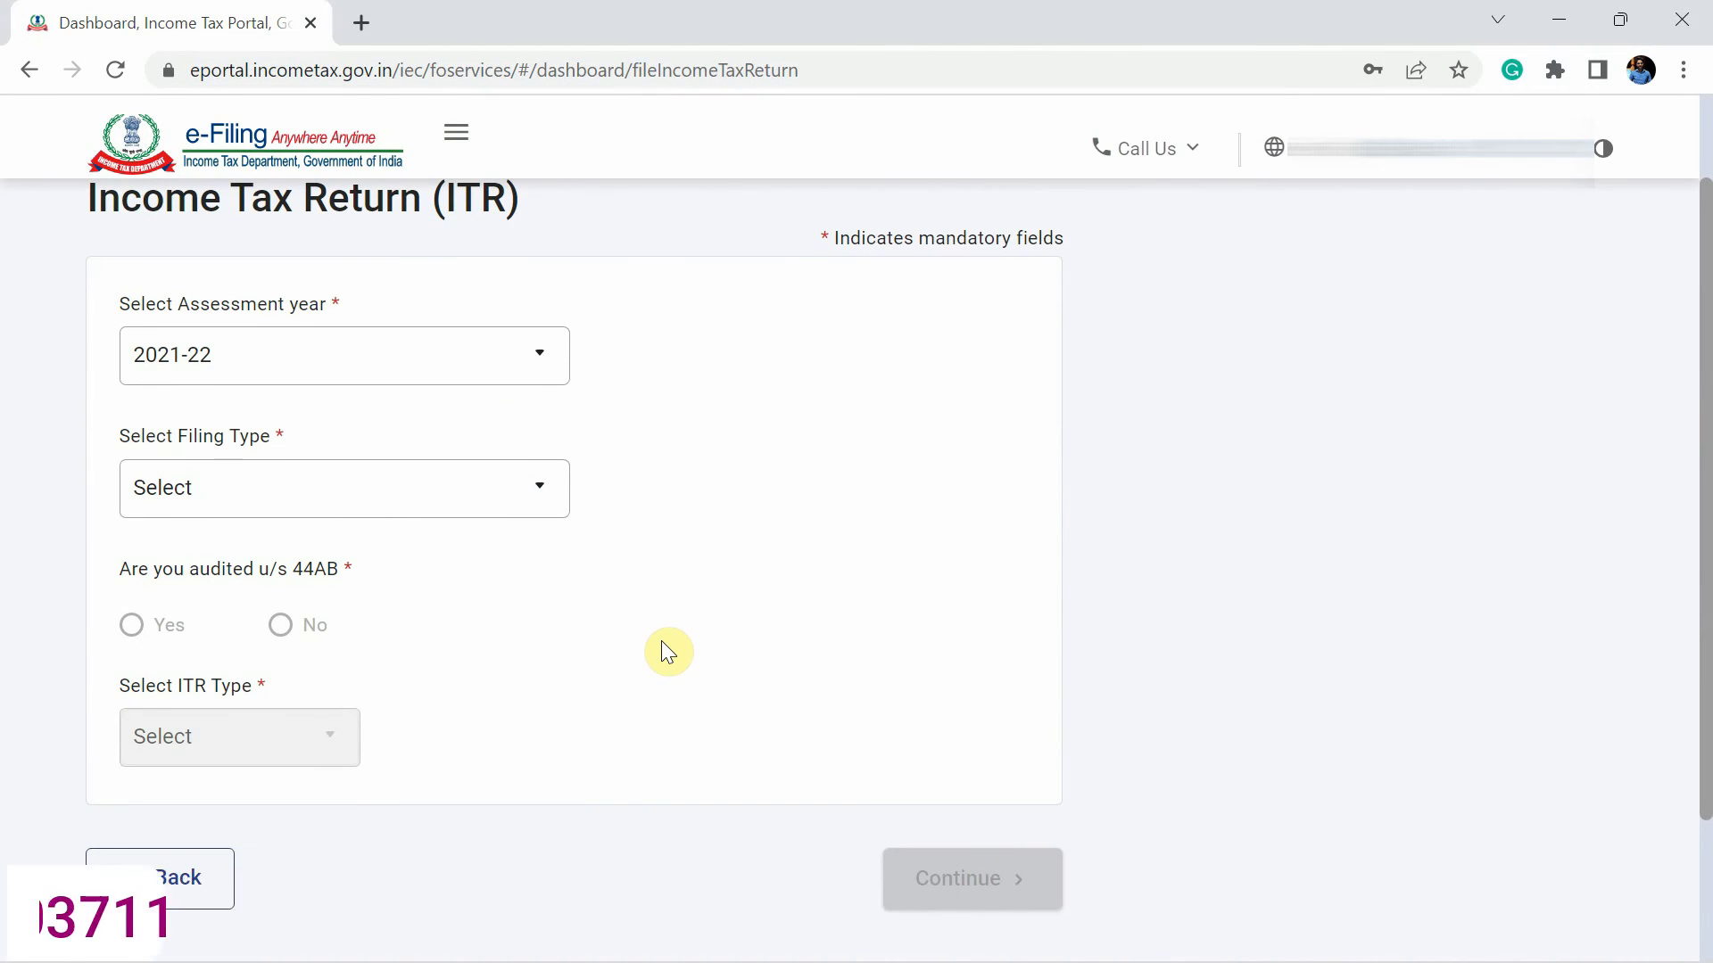
# - Choose filing type 139(8A) Updated Return, No for 44AB audit and ITR-4, then continue
pyautogui.click(493, 497)
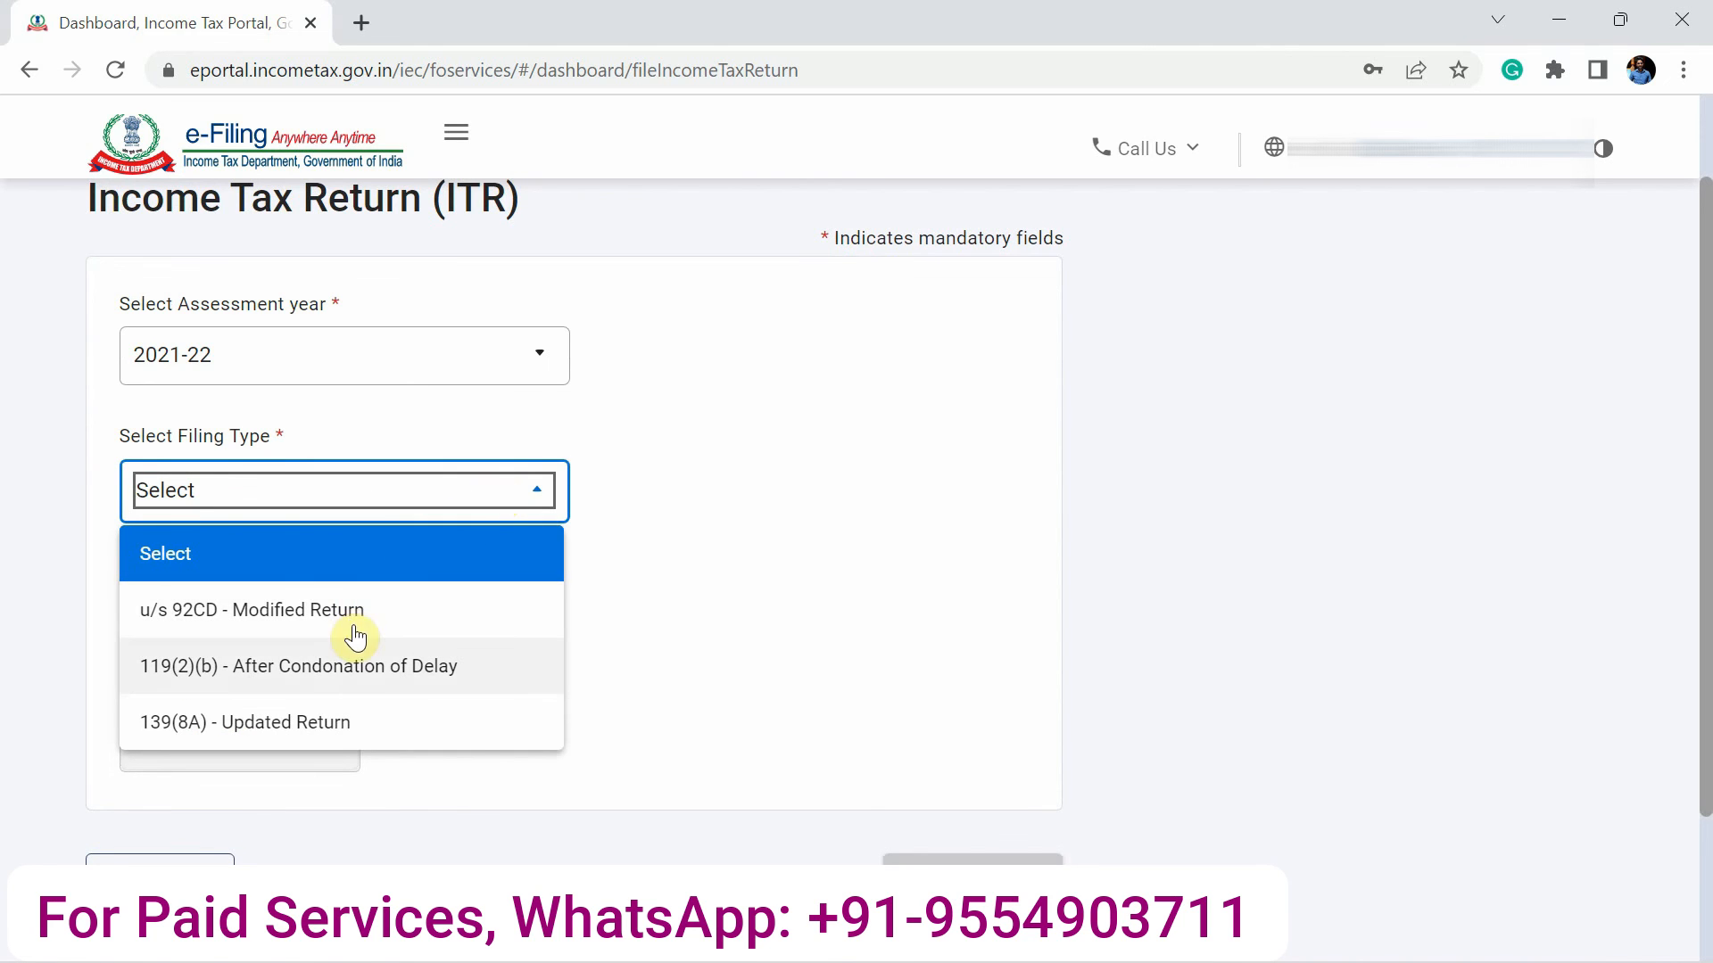
pyautogui.click(288, 737)
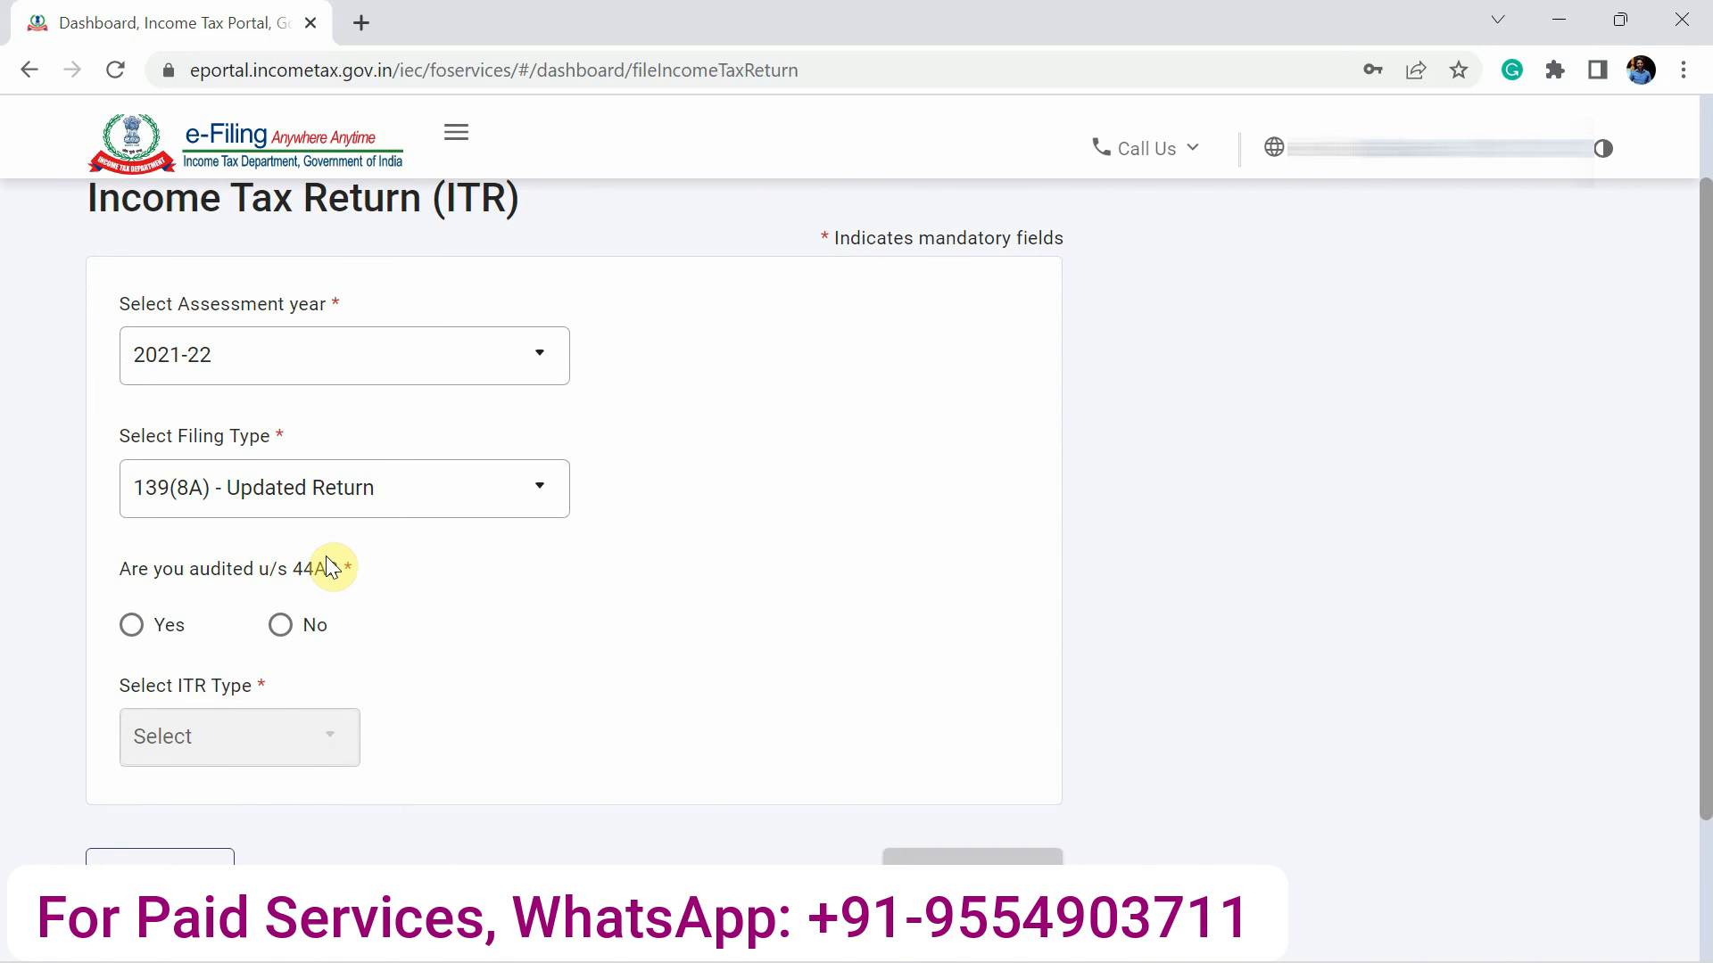
pyautogui.click(287, 639)
pyautogui.scroll(-1, 470, 681)
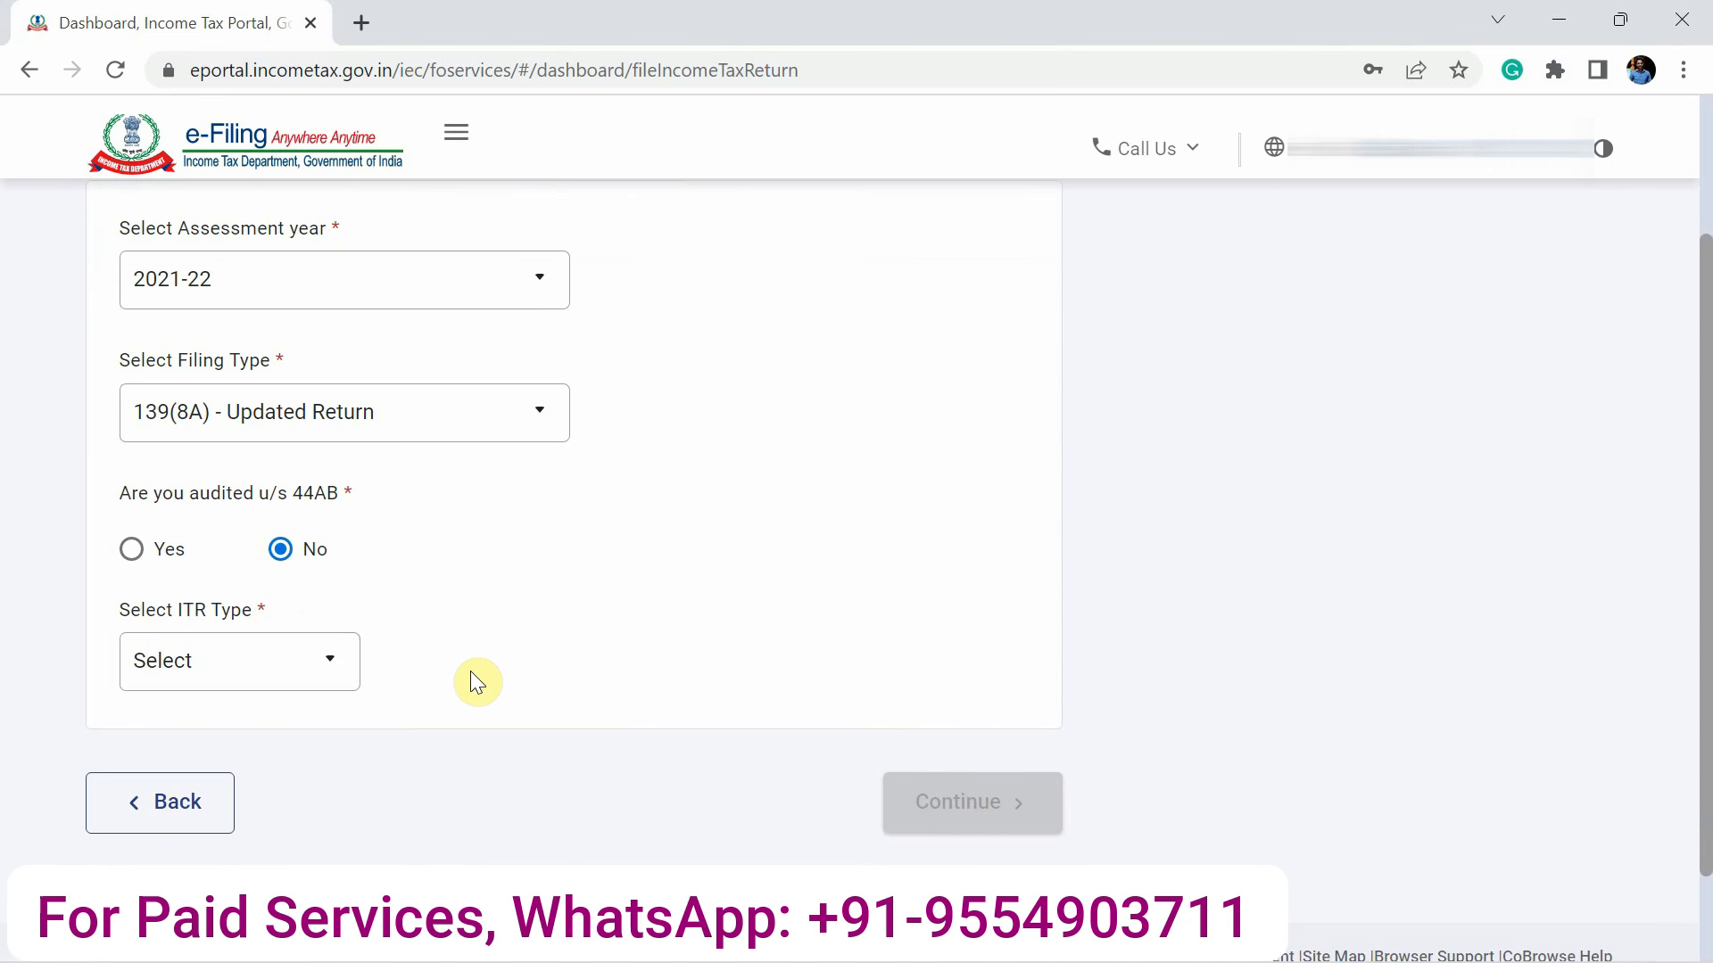
pyautogui.click(314, 673)
pyautogui.click(290, 676)
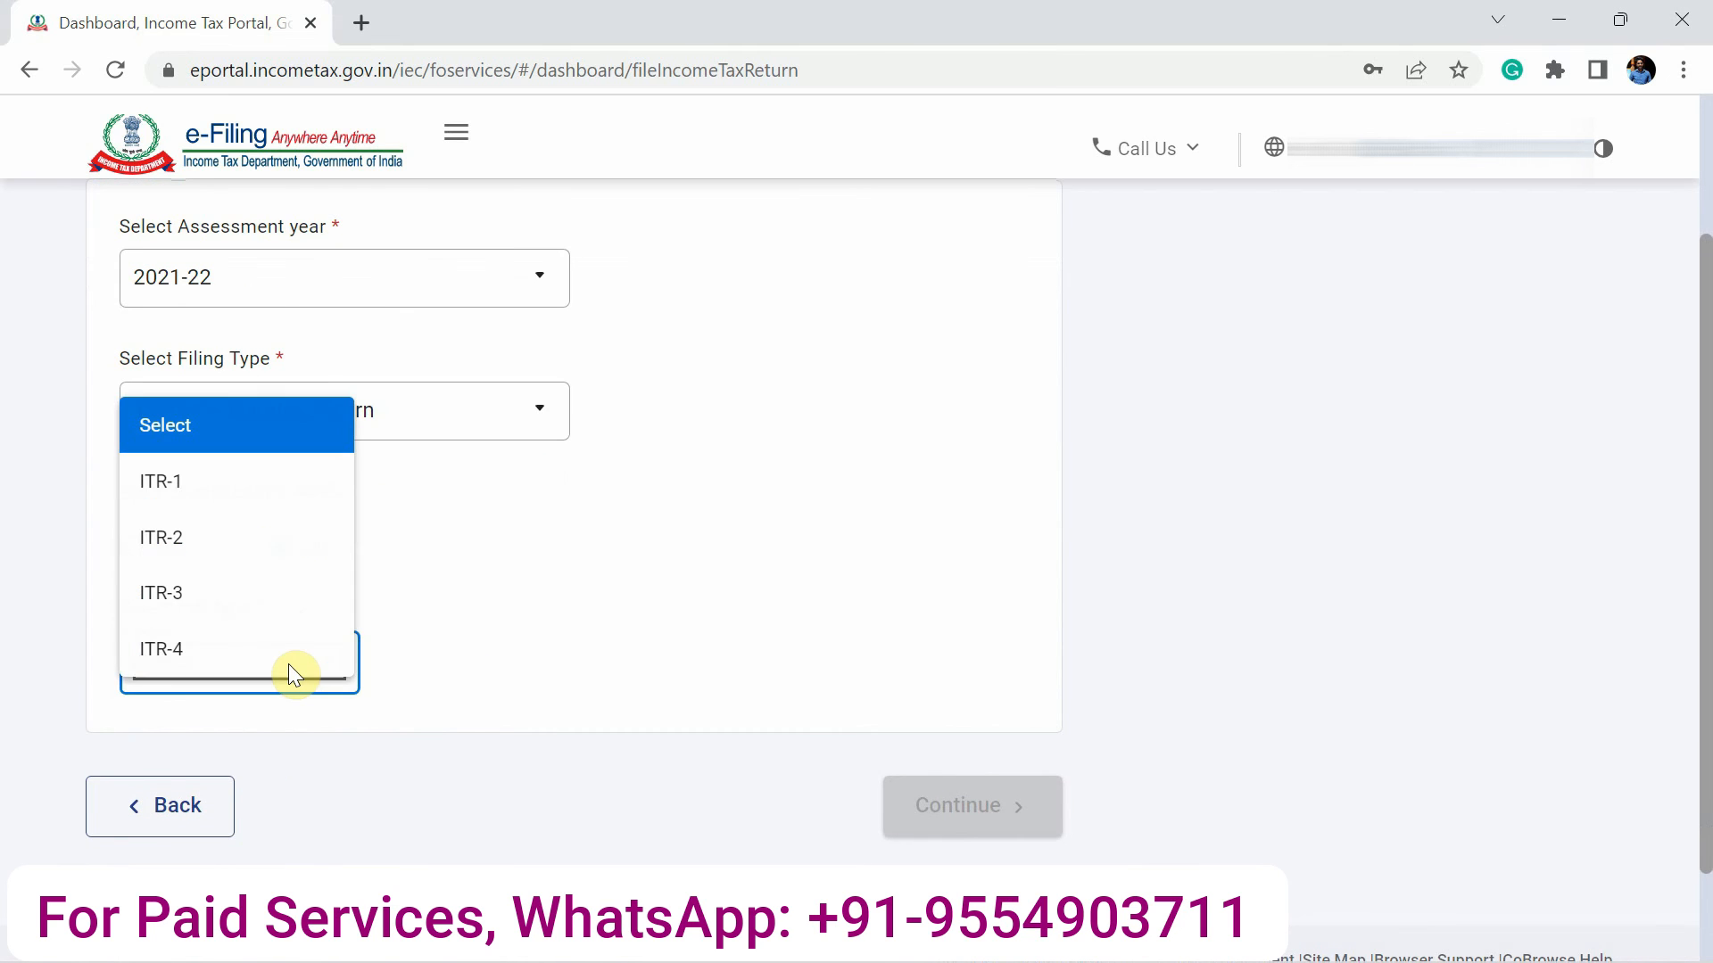
pyautogui.click(265, 658)
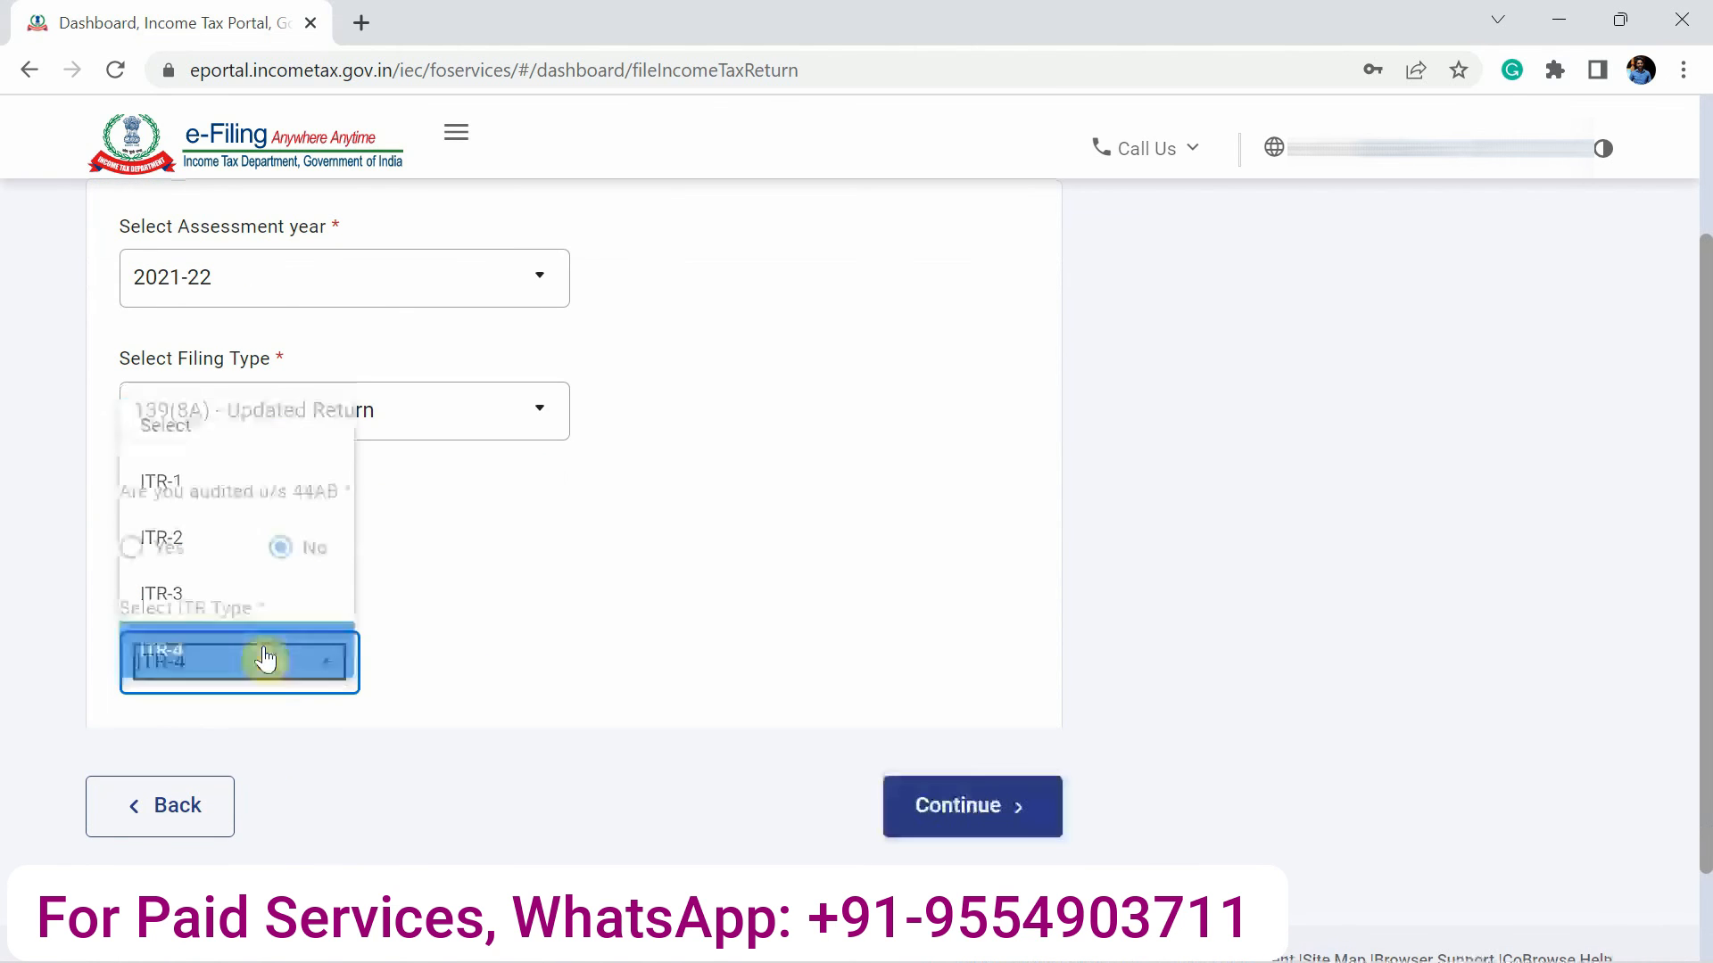
pyautogui.scroll(-2, 640, 688)
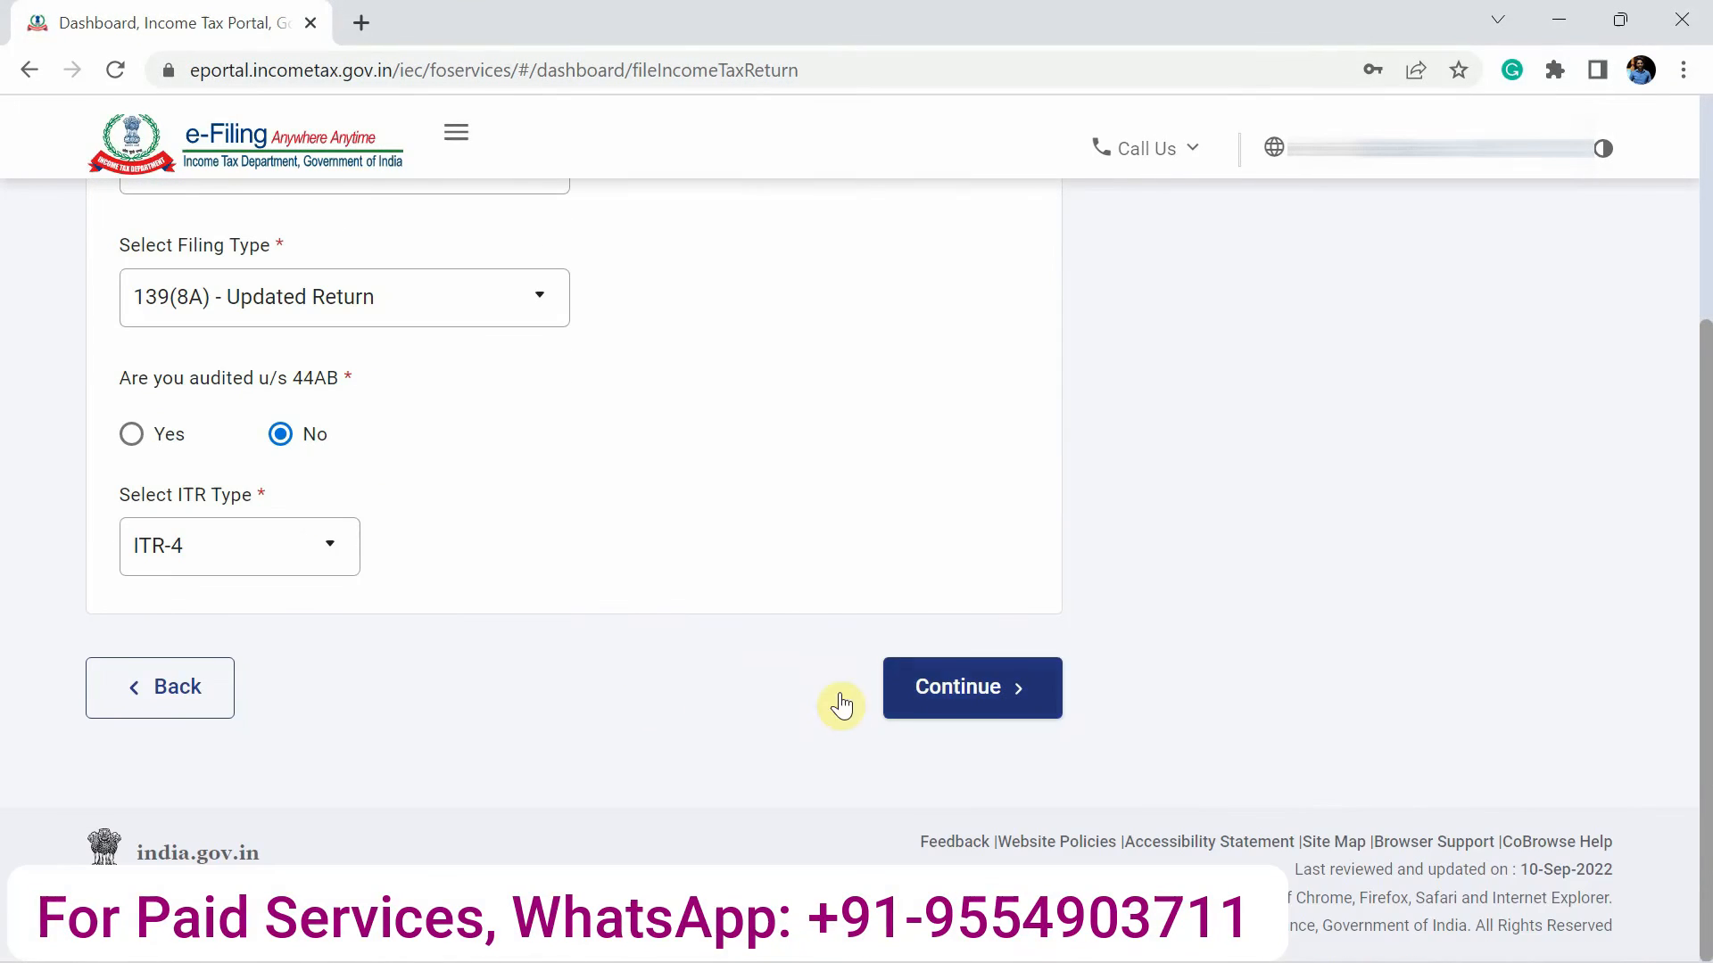
pyautogui.click(1026, 699)
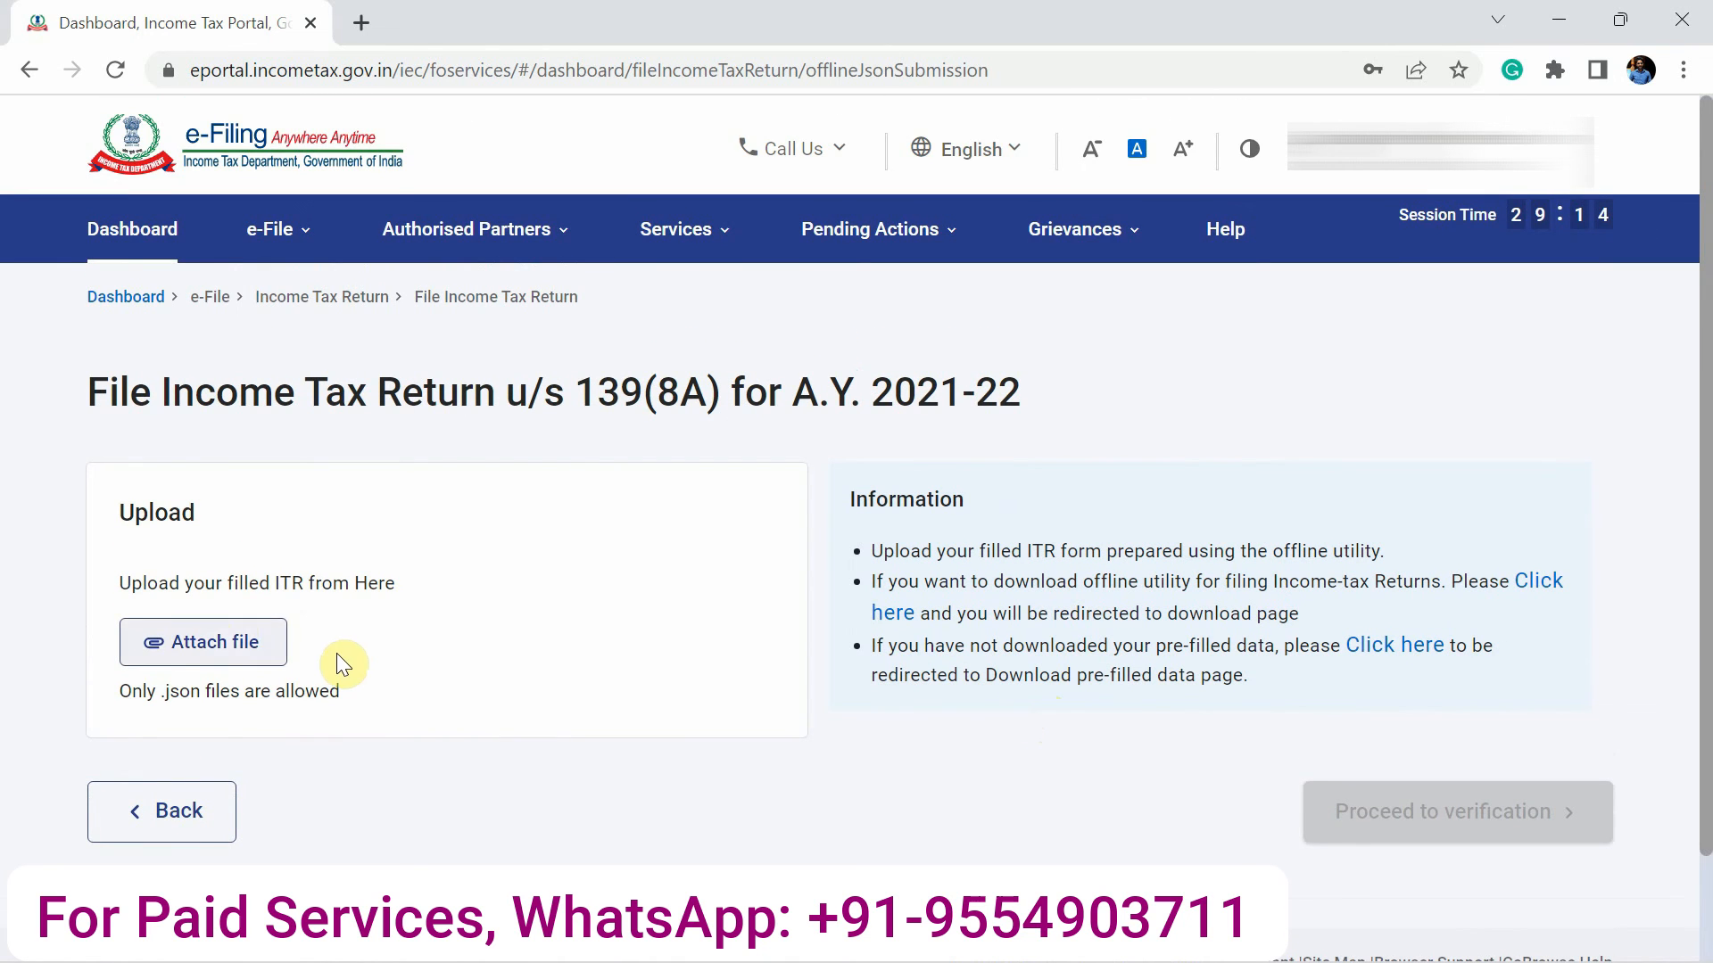
# - Attach ITR4_JSon_156.json as the return and, once it validates without errors, proceed to verification
pyautogui.click(214, 646)
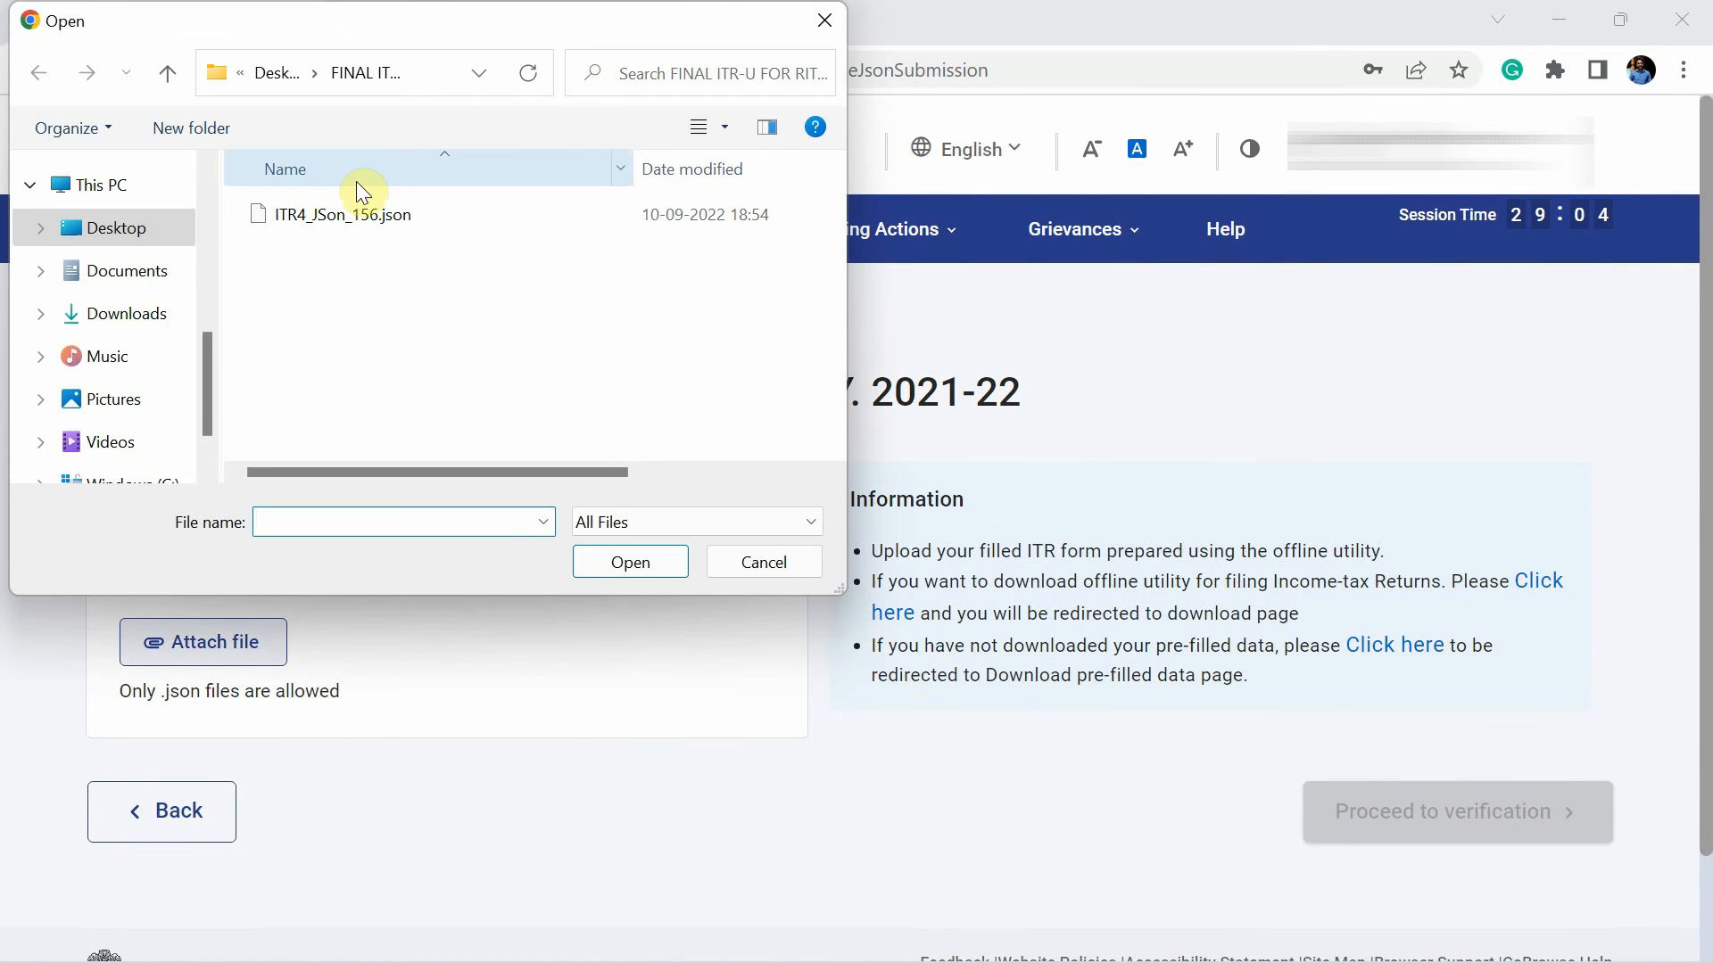
pyautogui.doubleClick(343, 215)
pyautogui.click(468, 229)
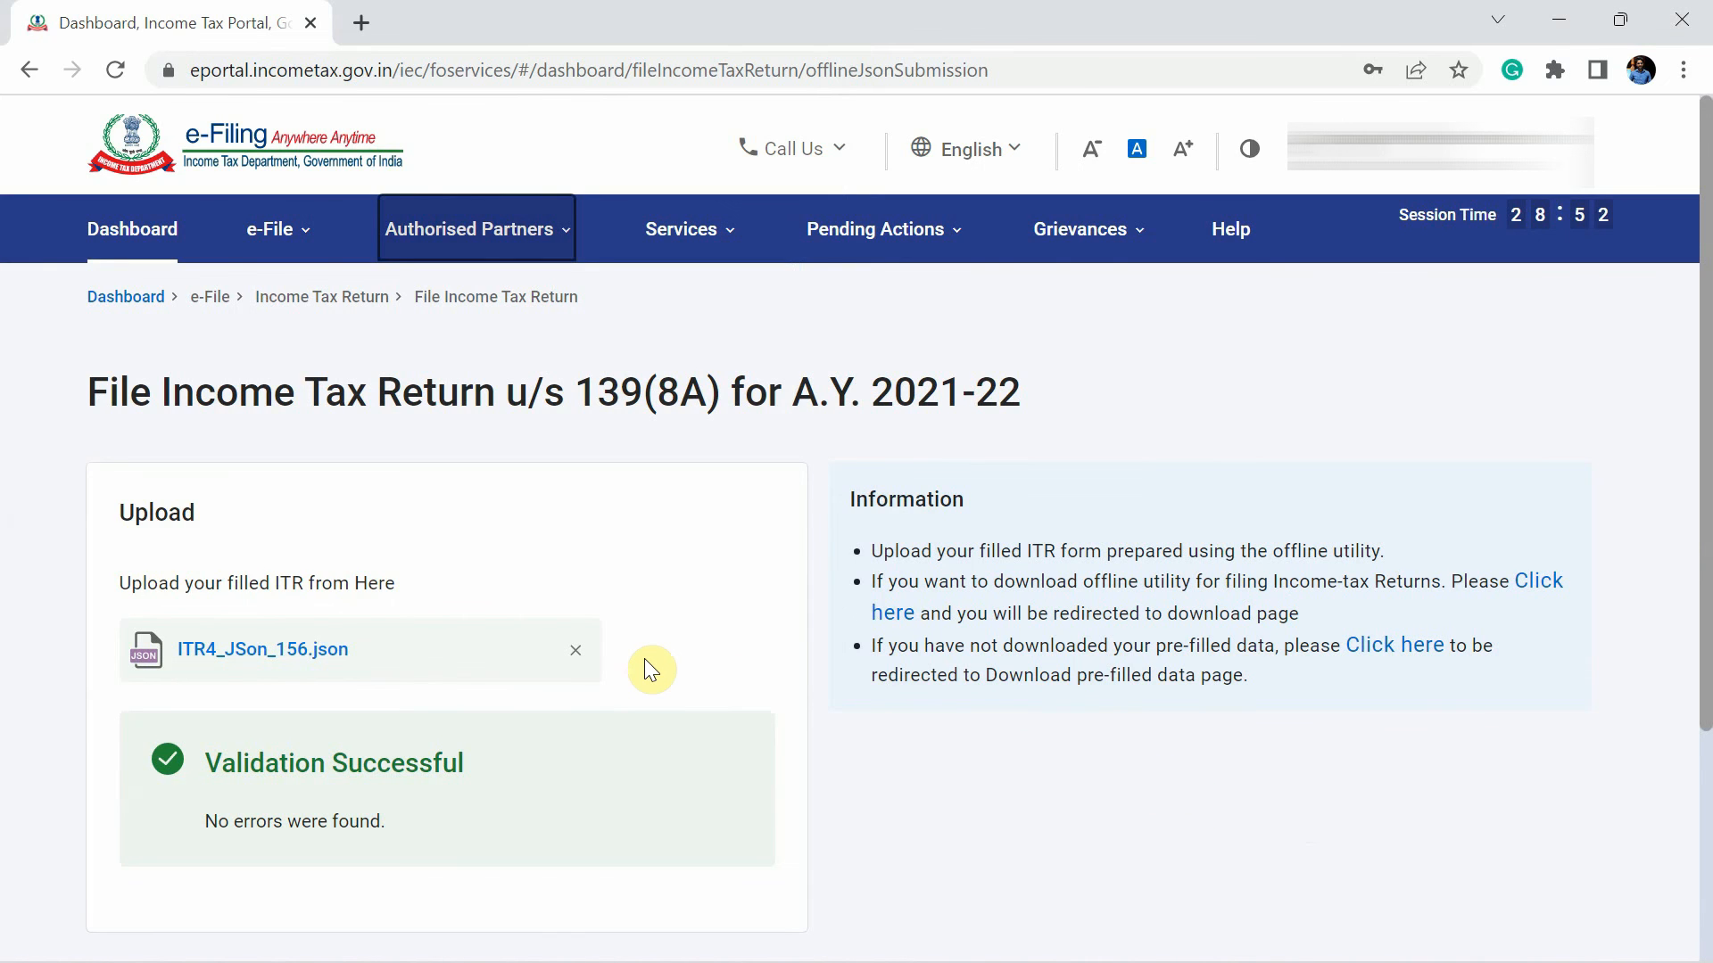
pyautogui.scroll(-1, 649, 669)
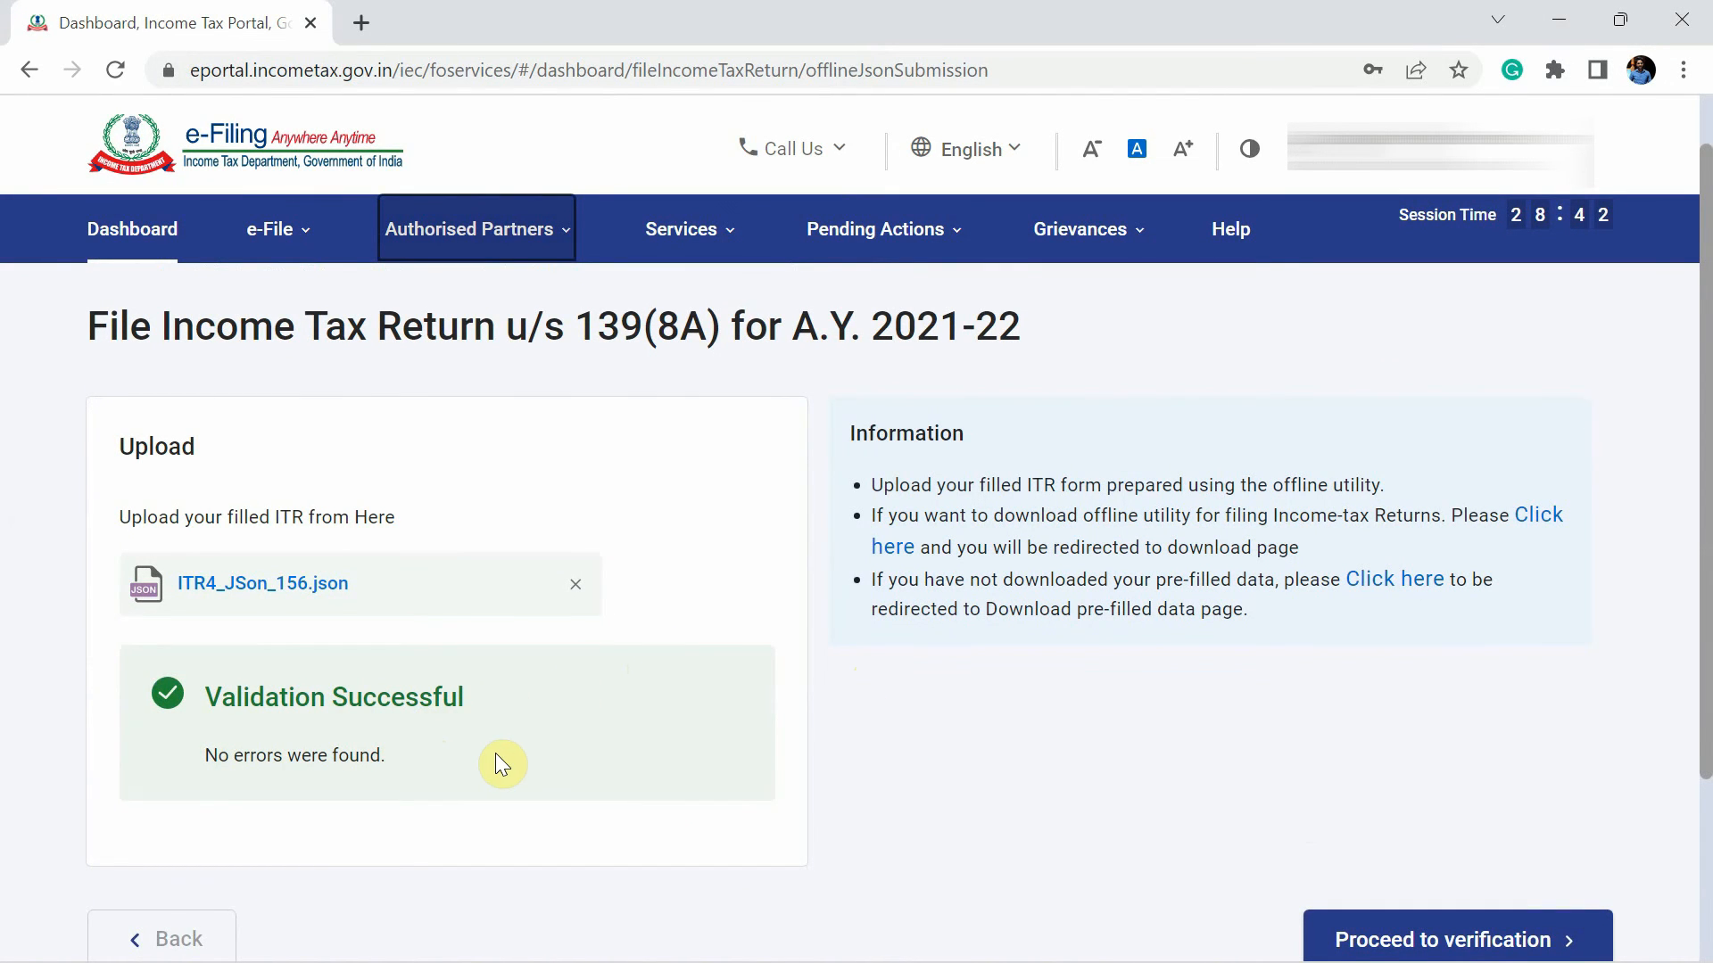
pyautogui.scroll(-2, 496, 756)
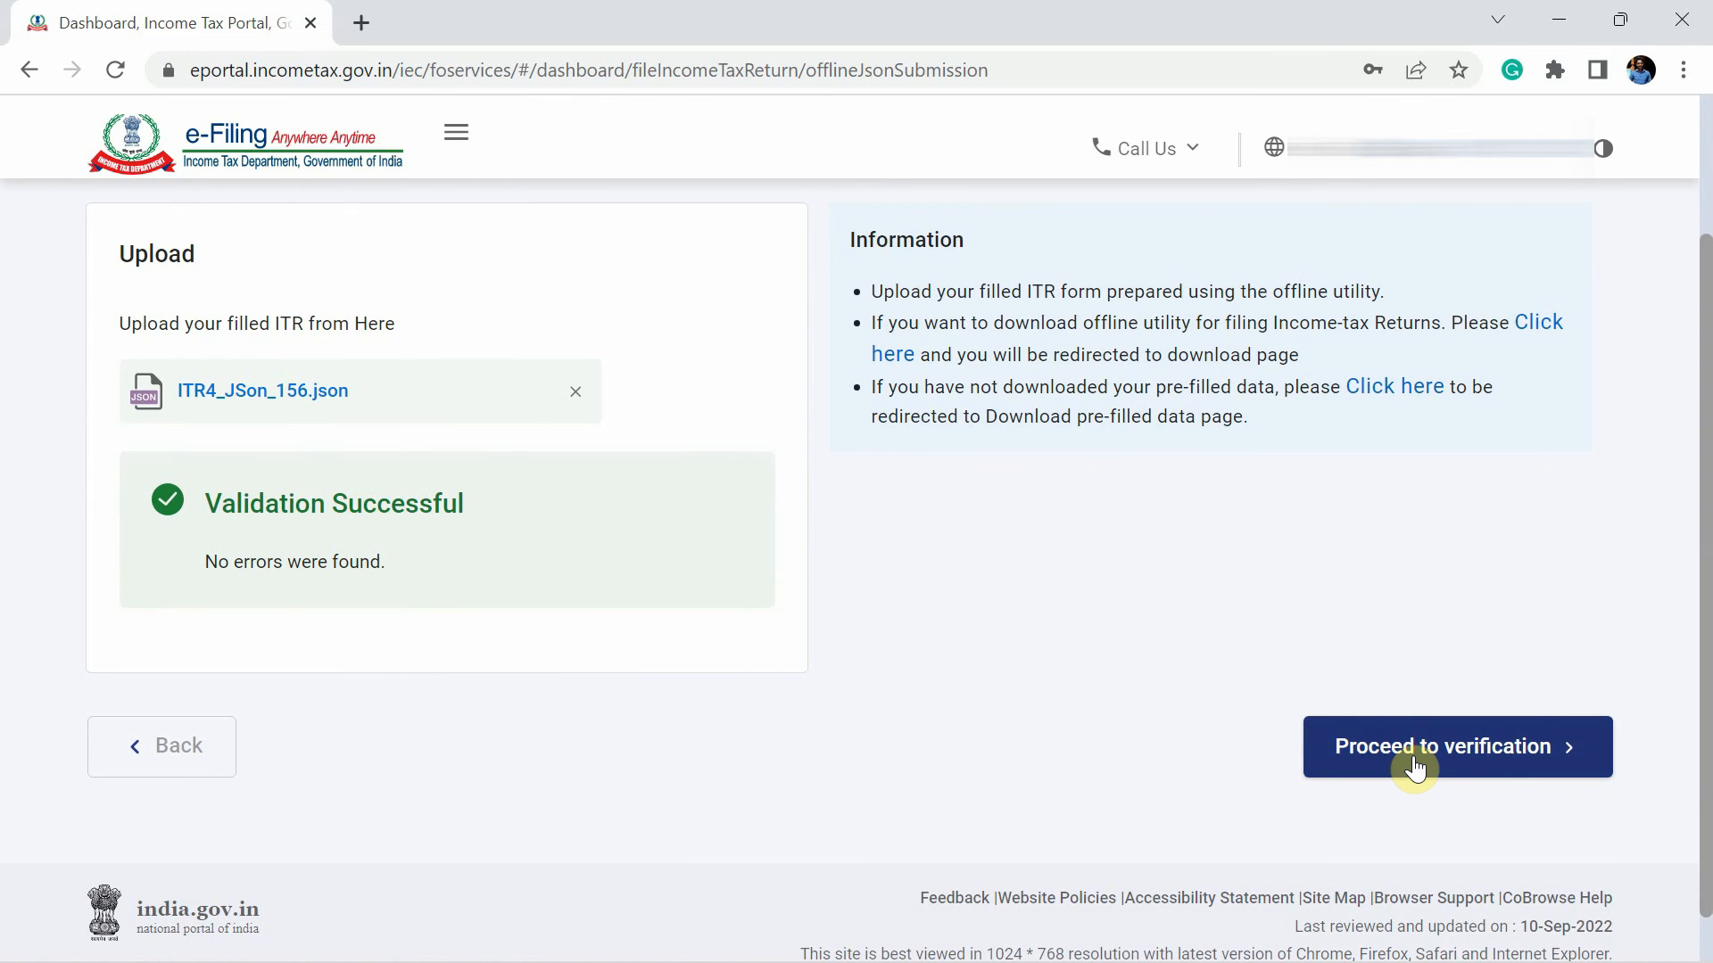
pyautogui.click(1414, 768)
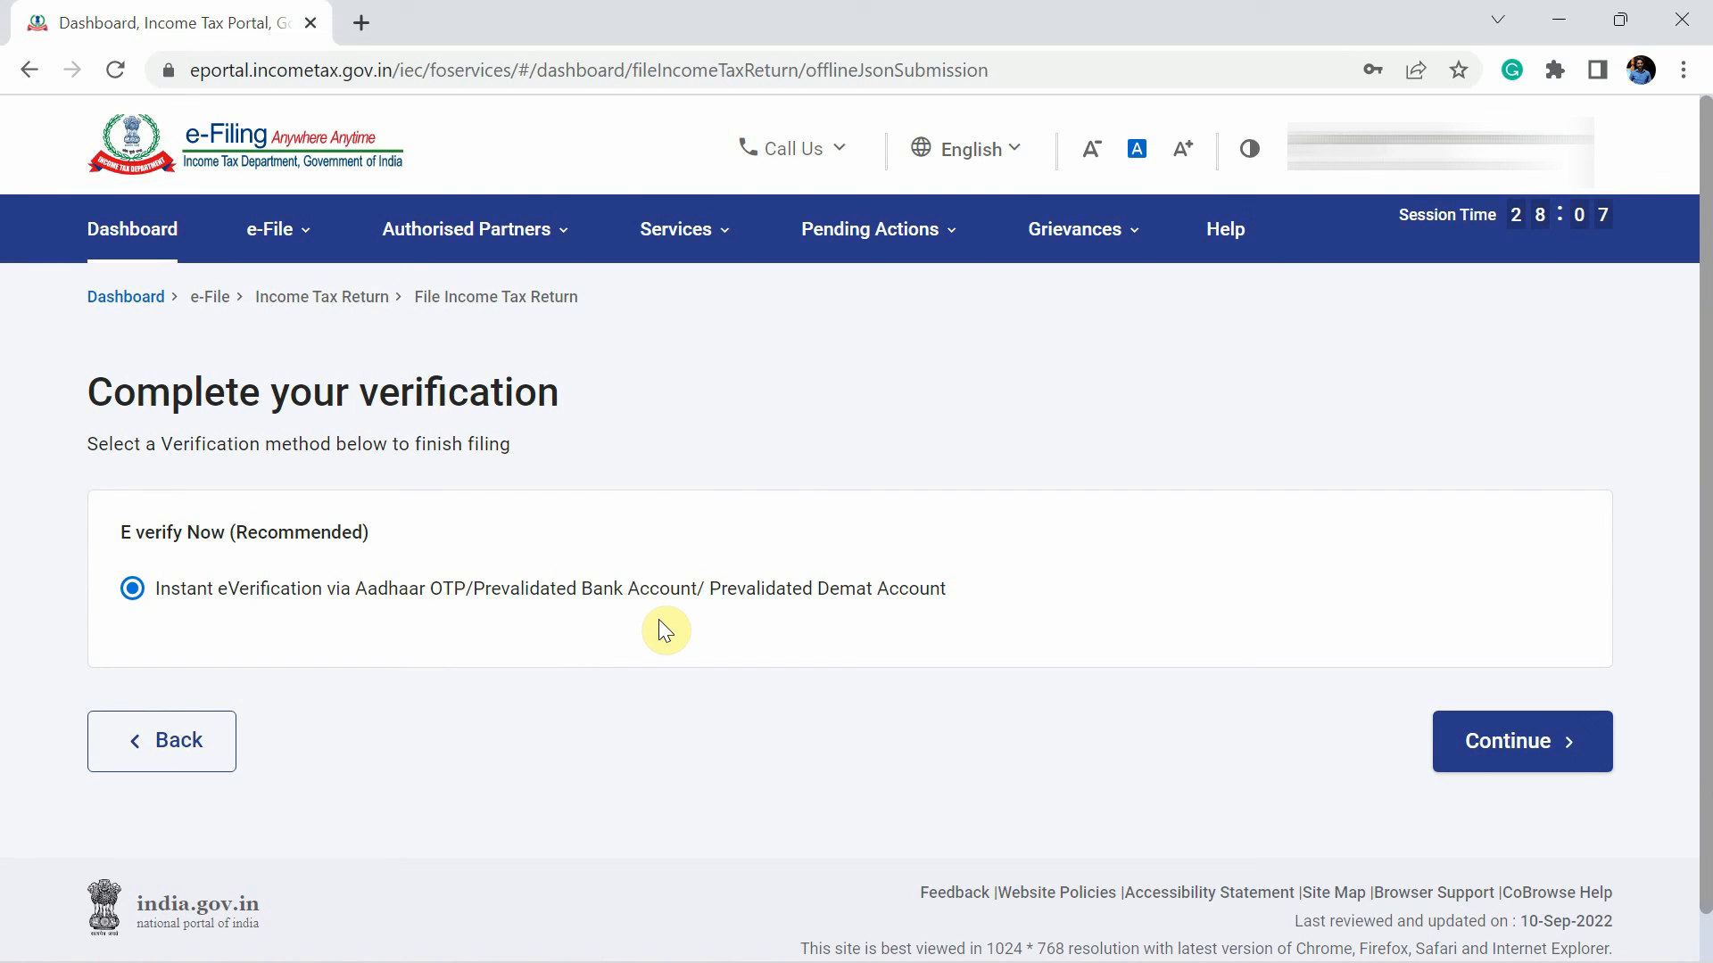
# - Choose instant e-verification using an OTP on the Aadhaar-registered mobile number
pyautogui.click(1527, 743)
pyautogui.scroll(-4, 946, 655)
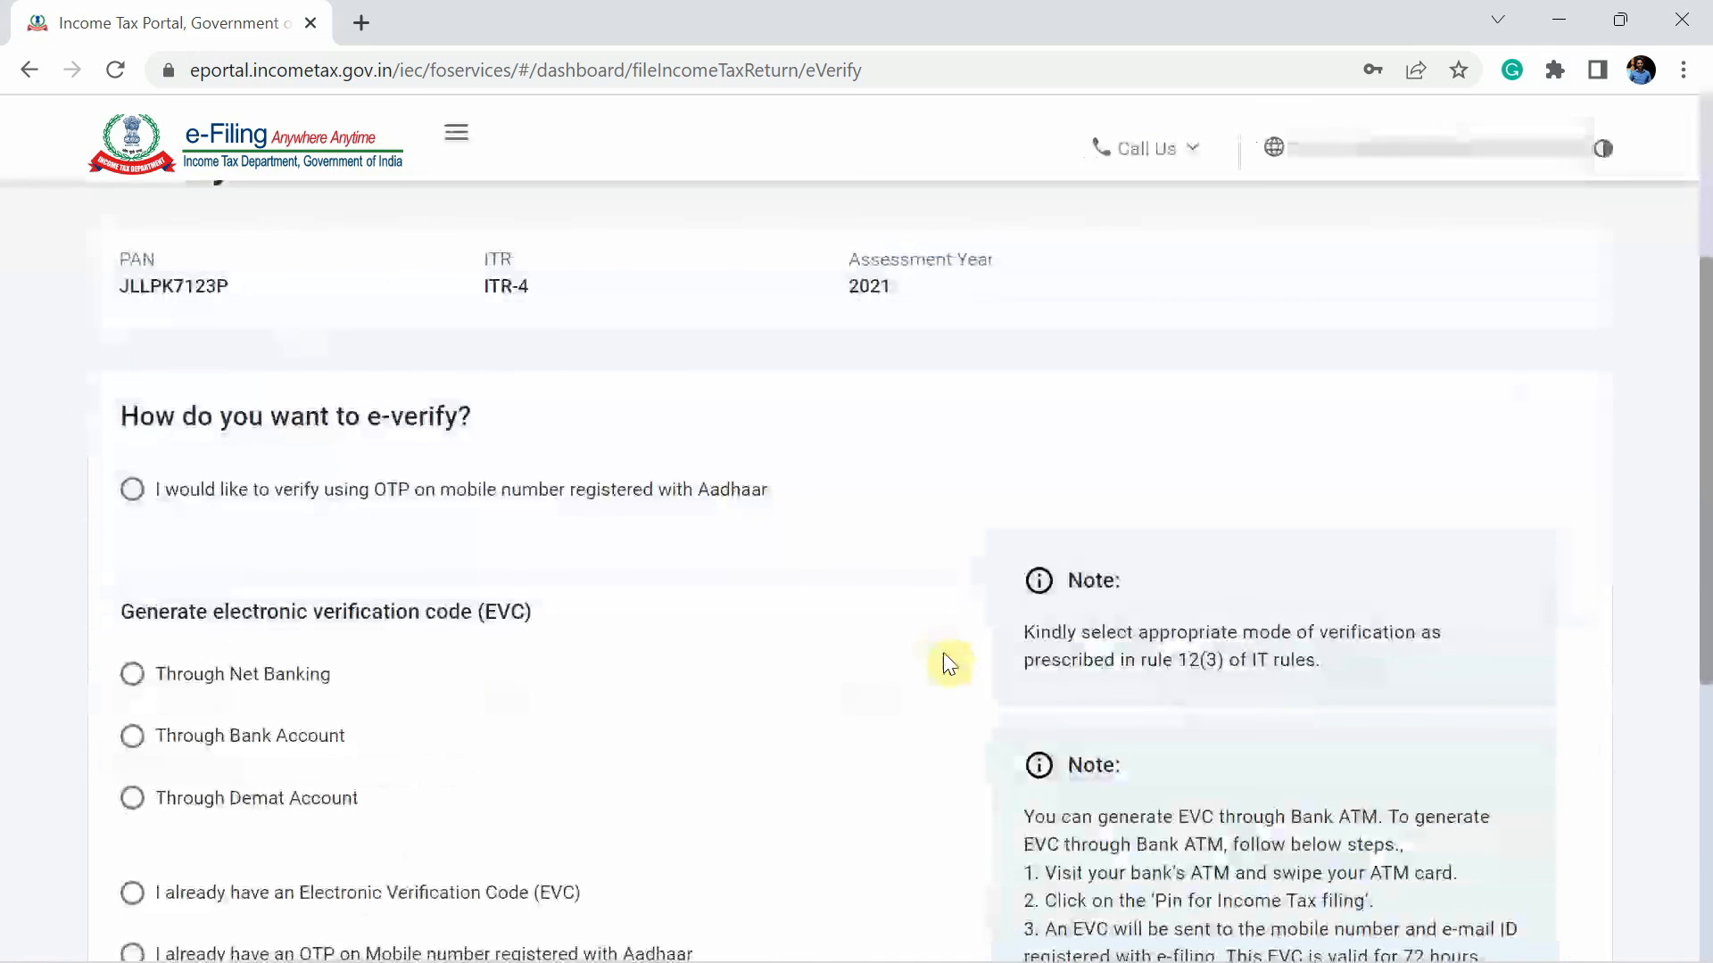
pyautogui.scroll(-2, 944, 651)
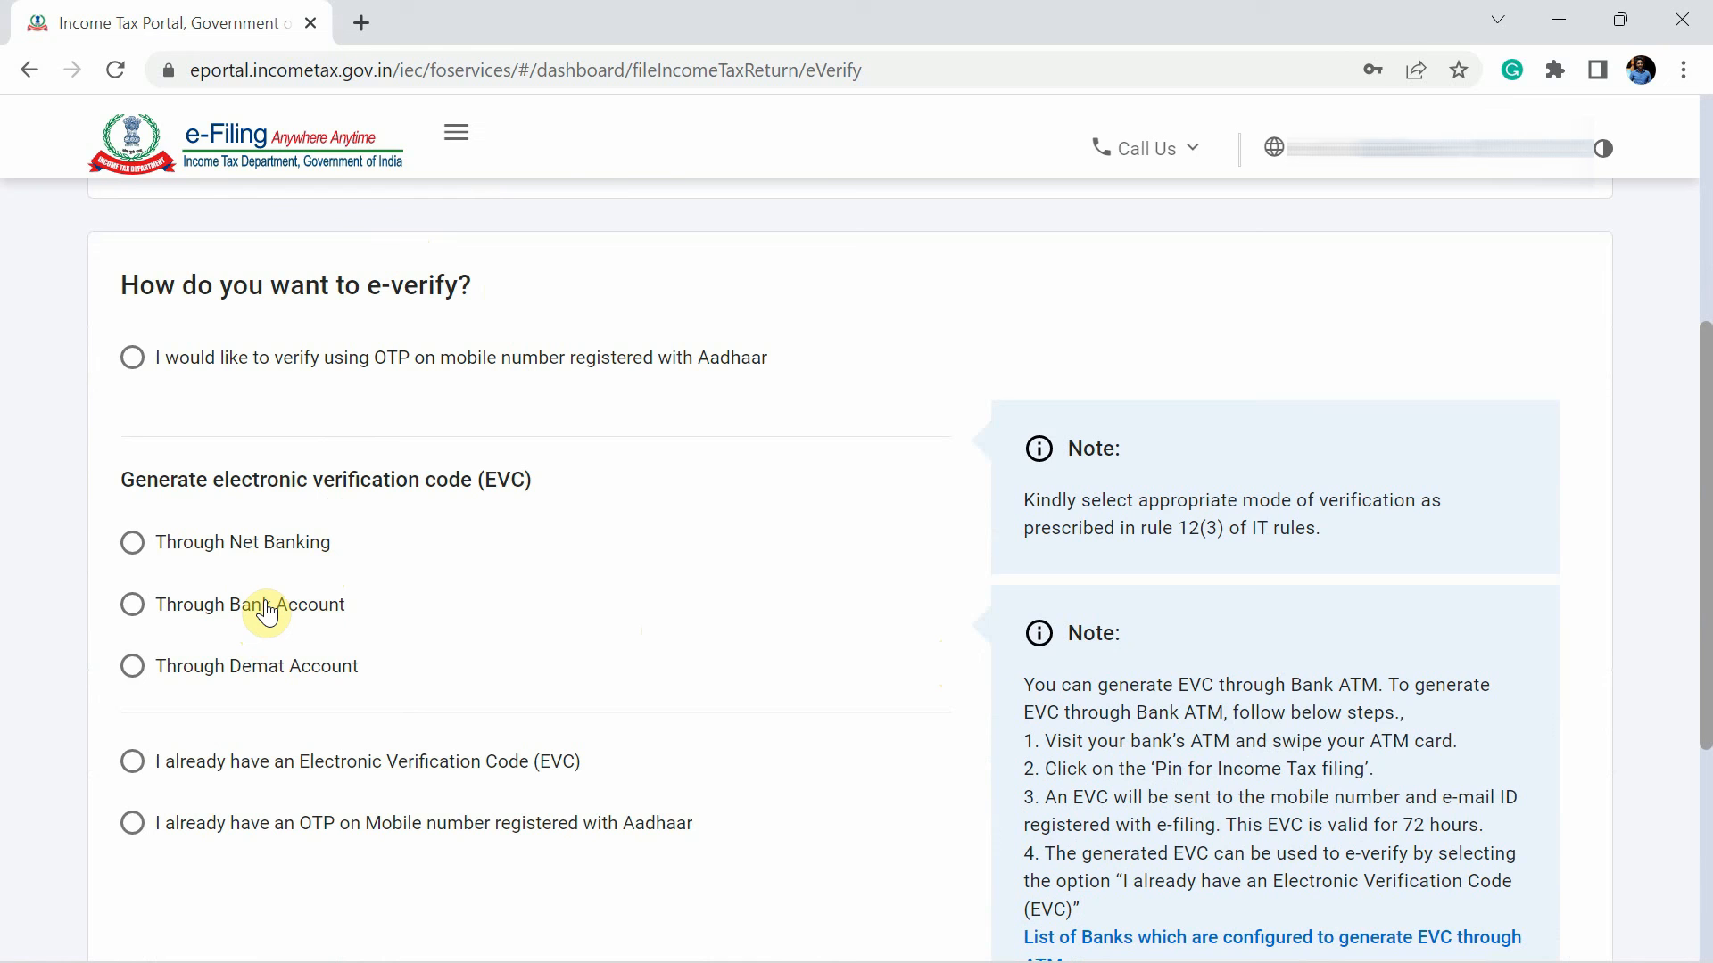
pyautogui.click(408, 371)
pyautogui.scroll(-1, 656, 459)
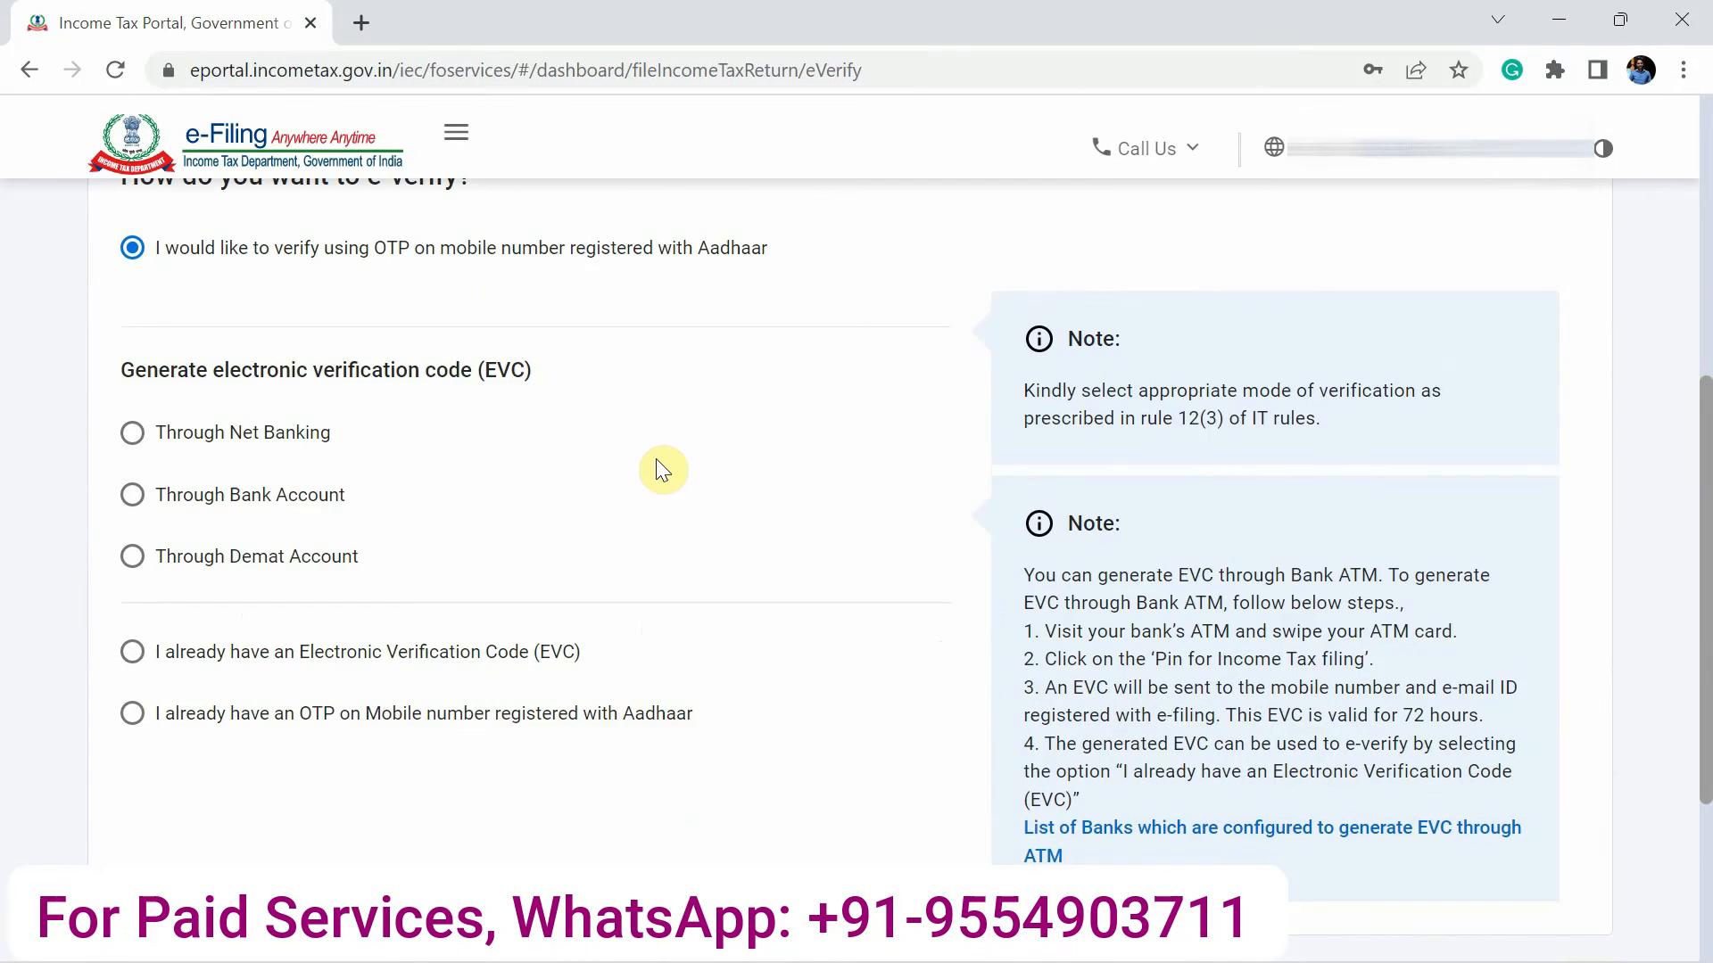
pyautogui.scroll(-3, 657, 461)
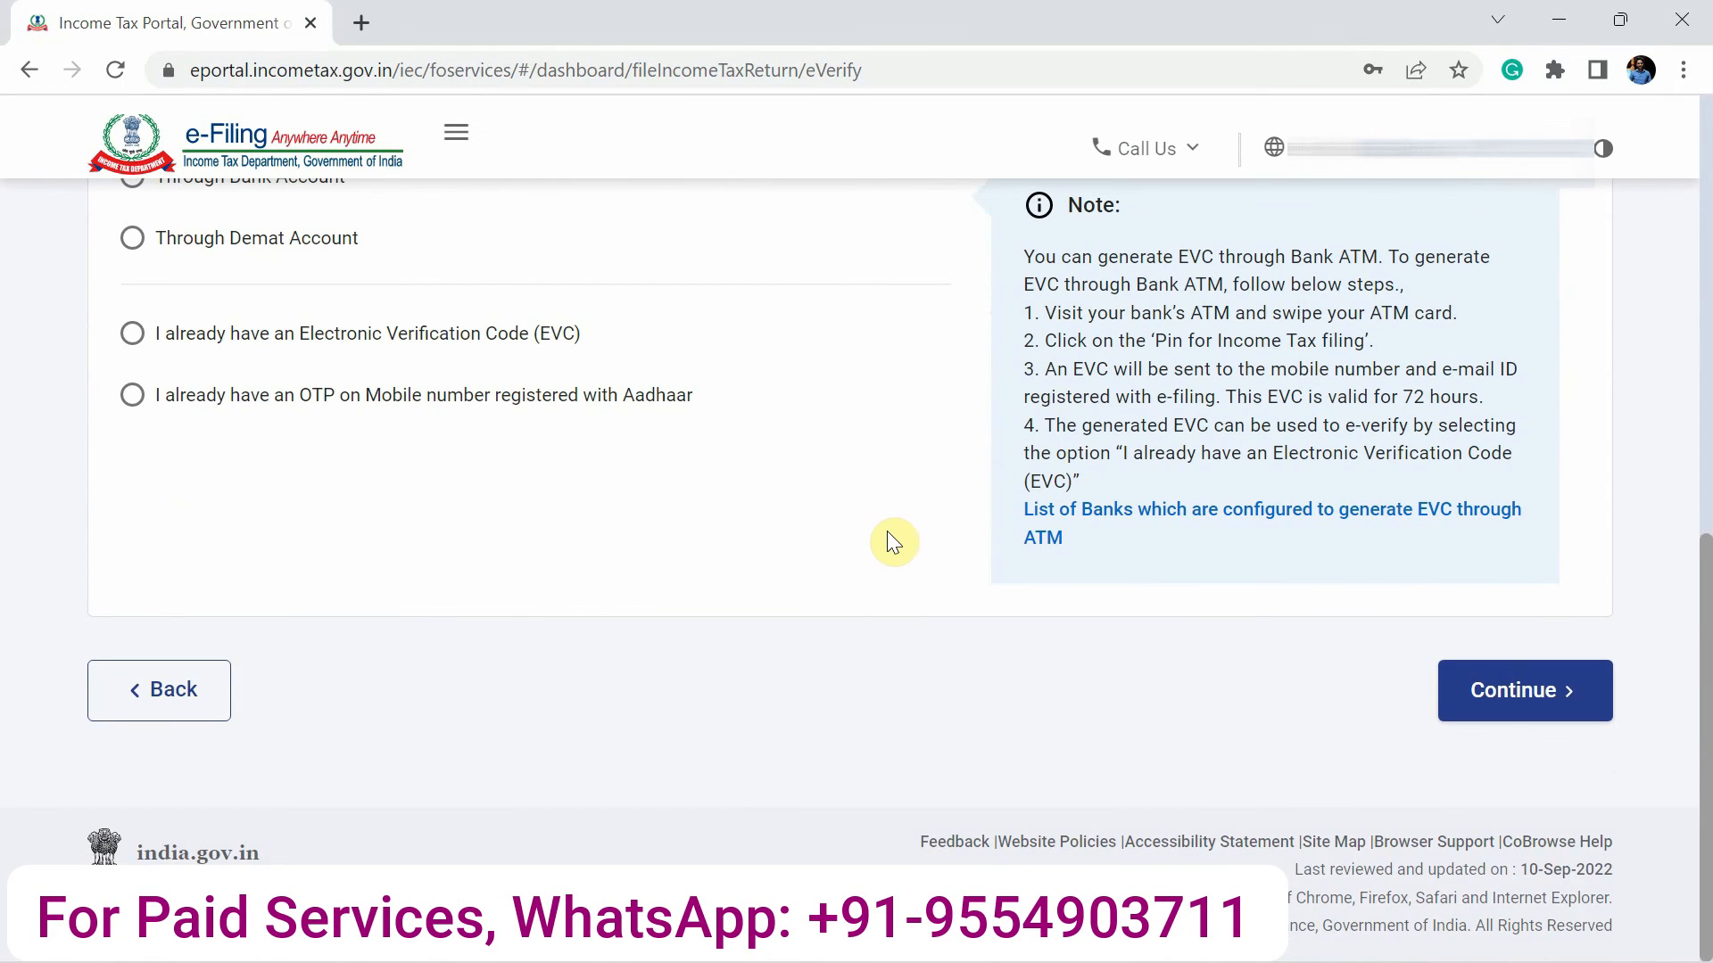
pyautogui.click(1517, 685)
# - Consent to Aadhaar validation, generate and validate the OTP, and submit the updated return
pyautogui.click(710, 596)
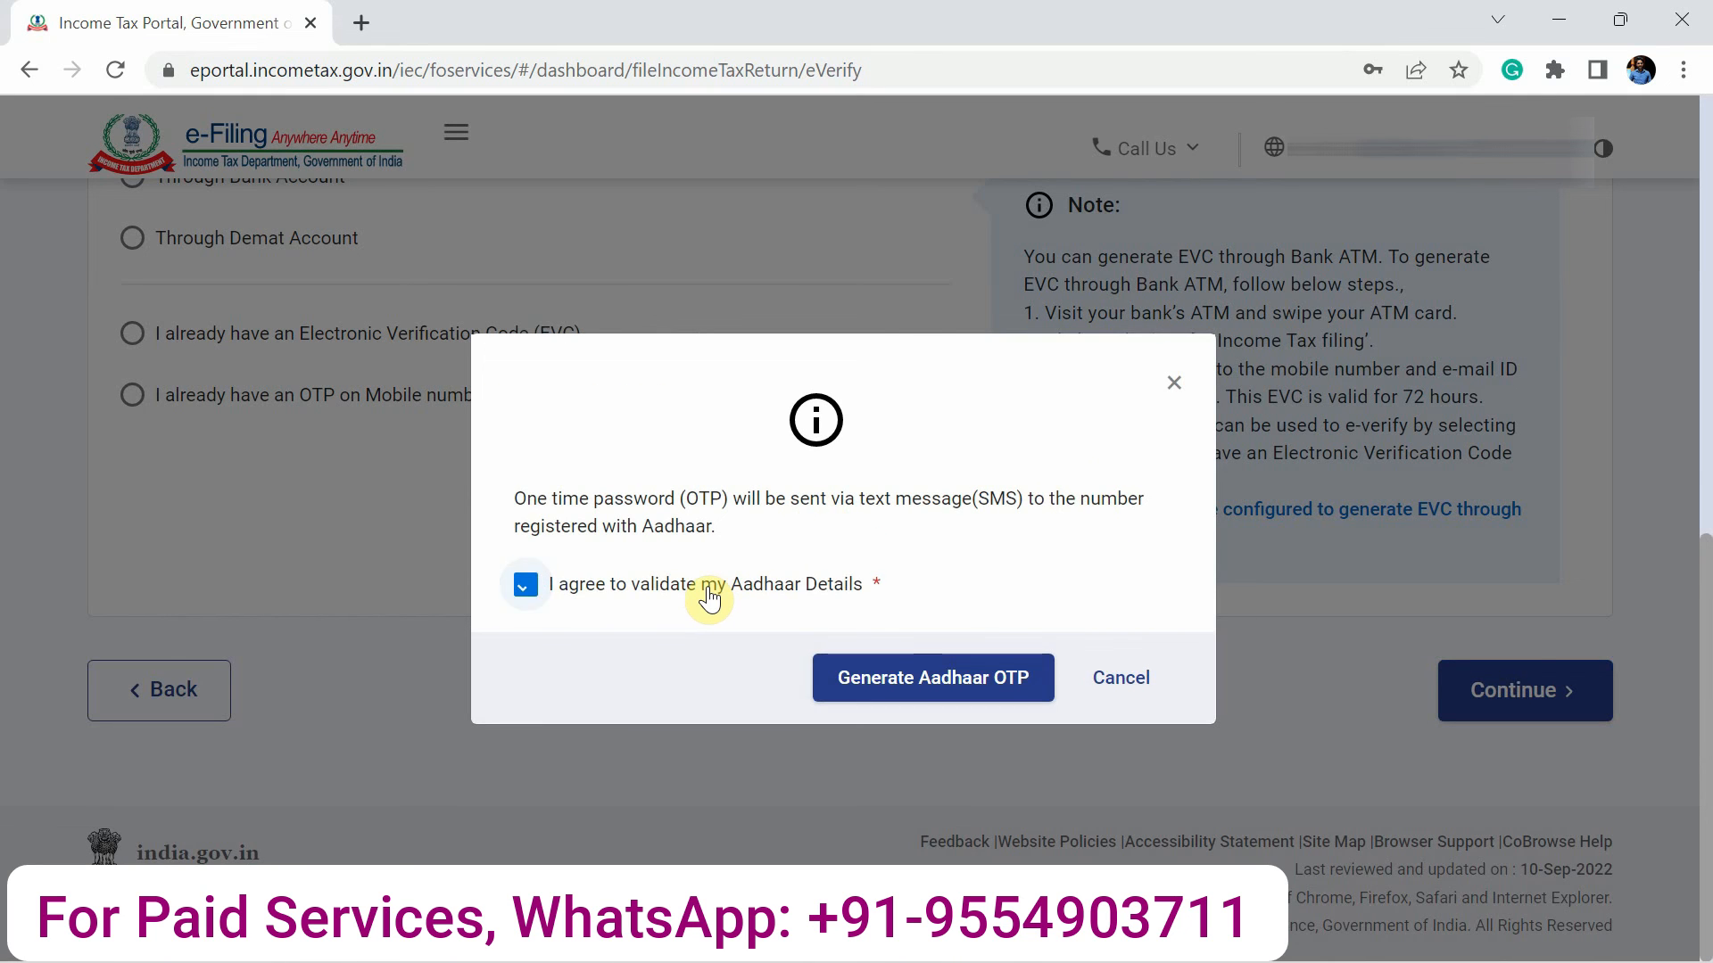
pyautogui.click(908, 678)
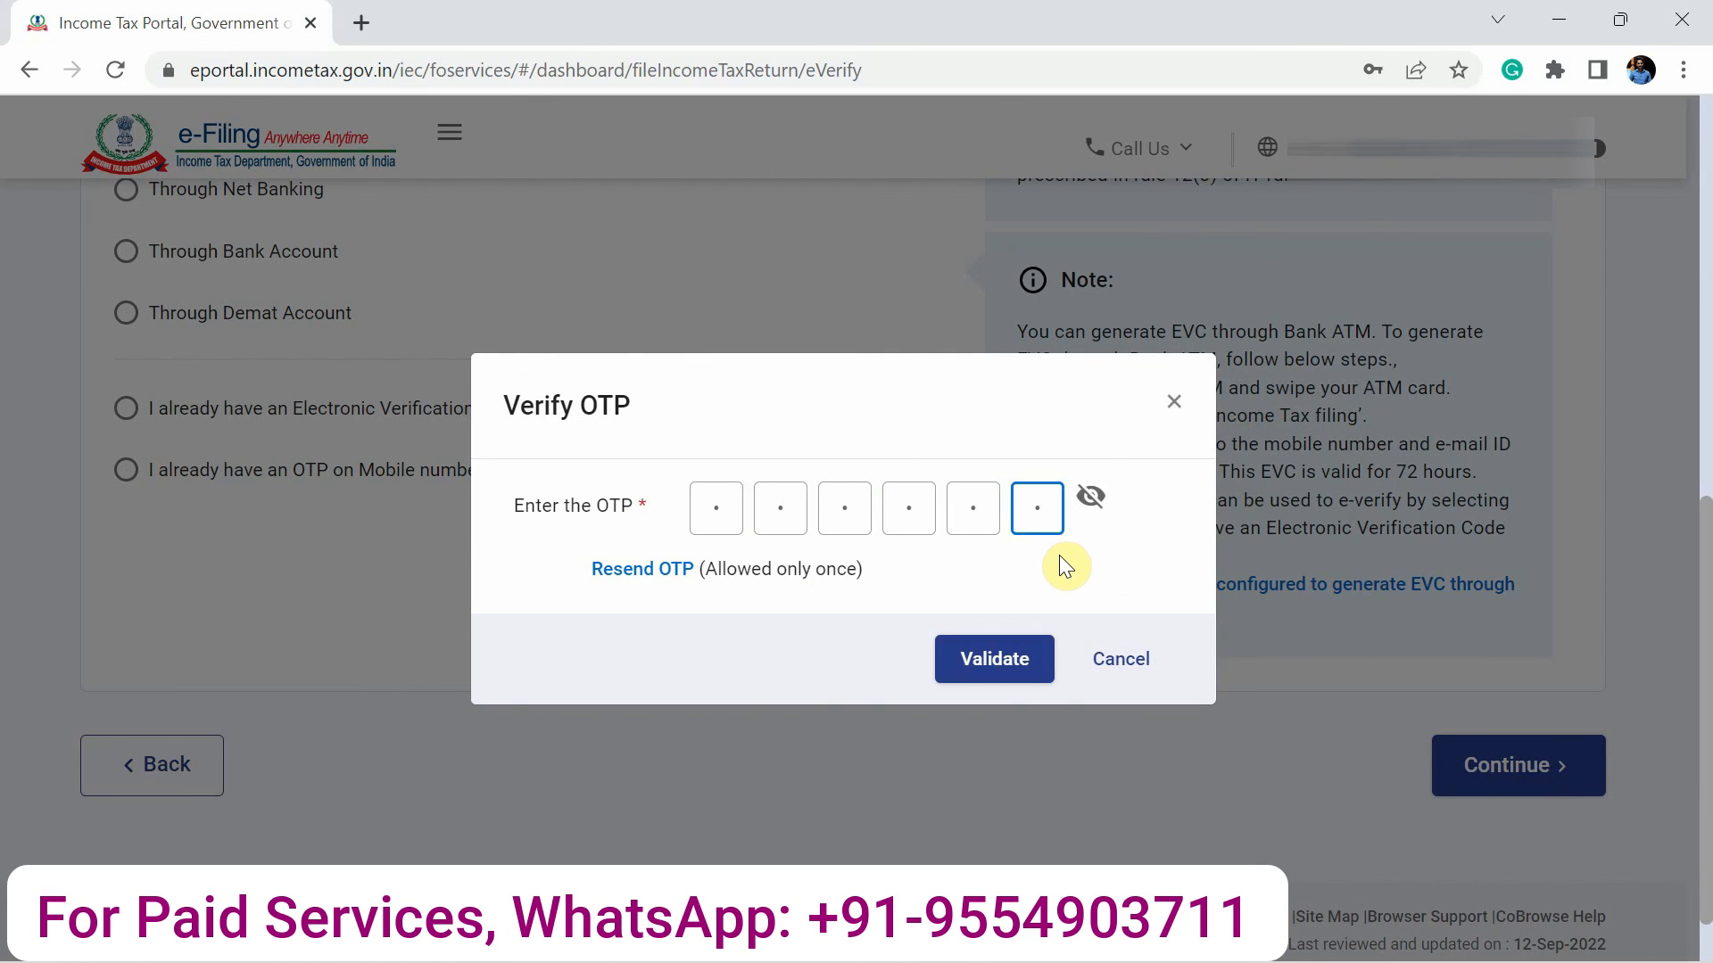
pyautogui.click(983, 660)
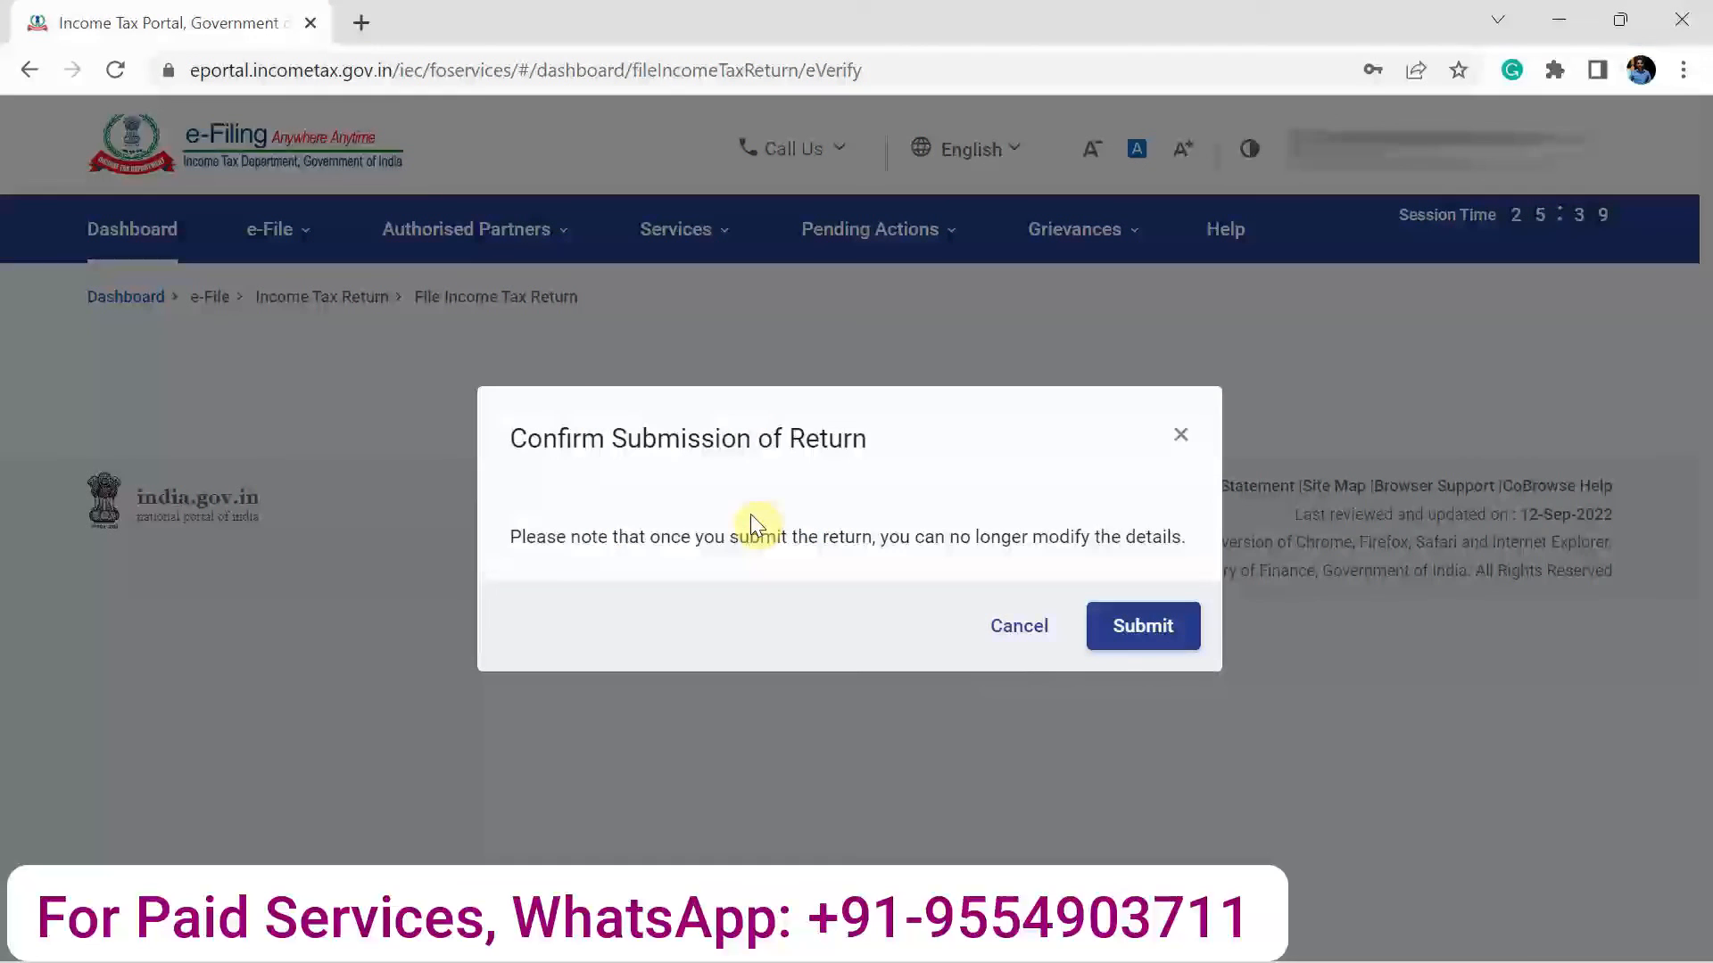
pyautogui.click(1143, 629)
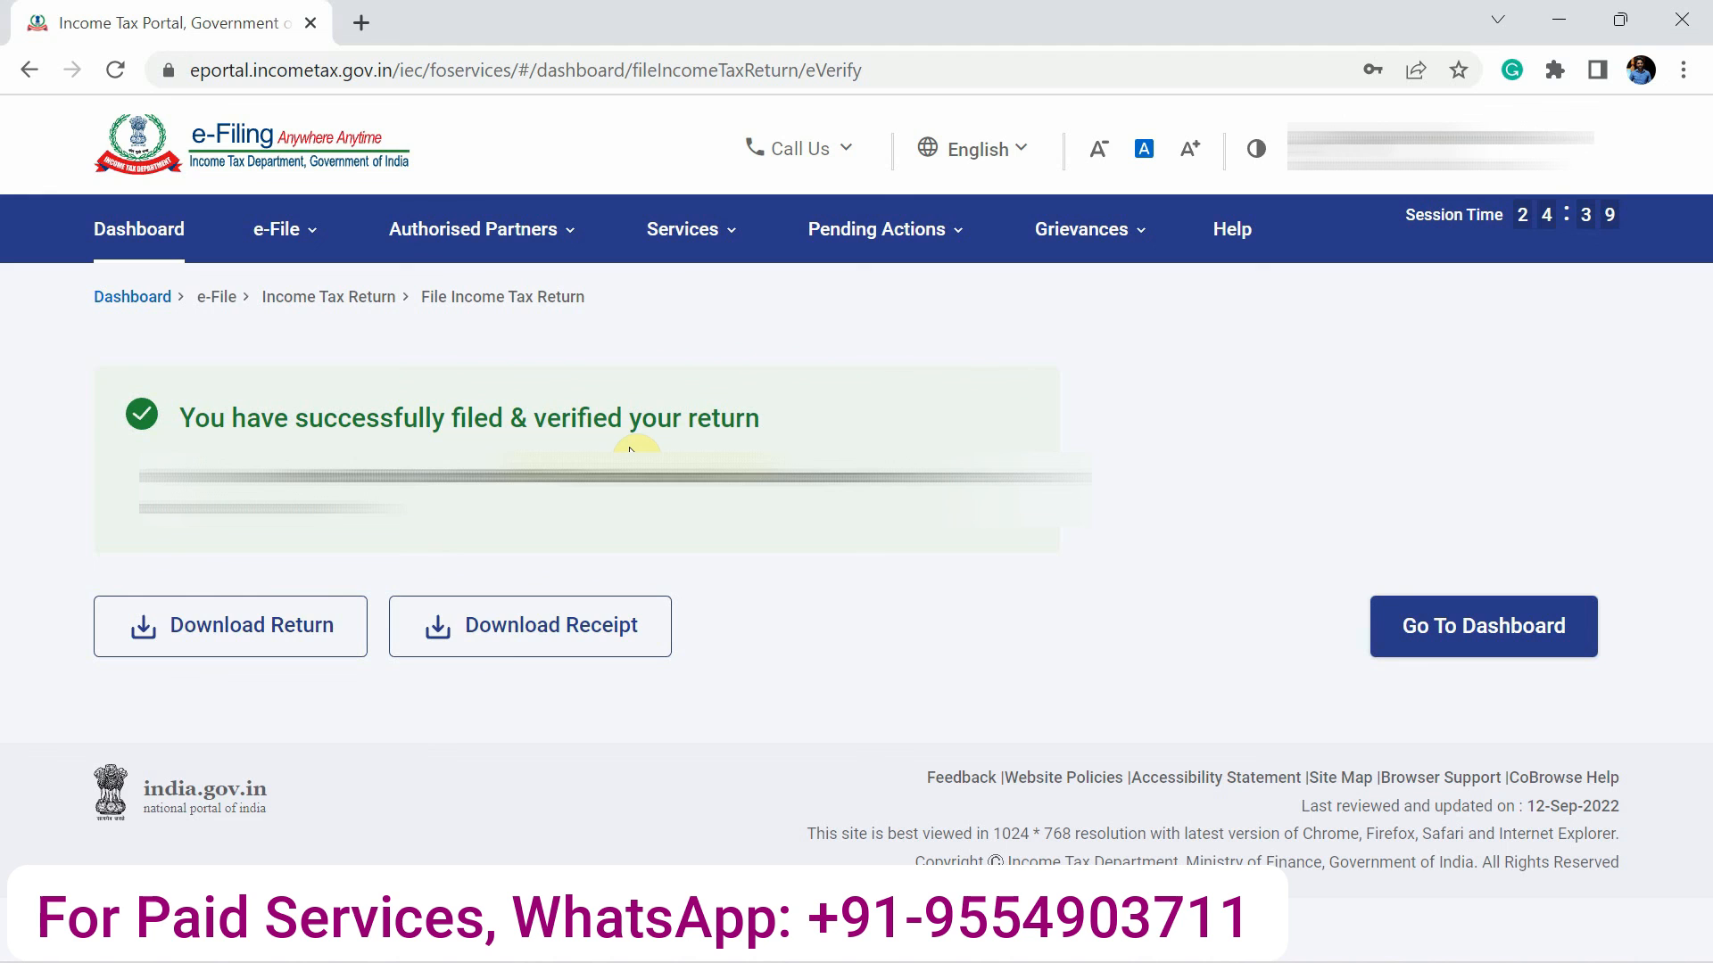
# - Download the receipt to open the ITR4 Acknowledgement in a new tab
pyautogui.click(543, 649)
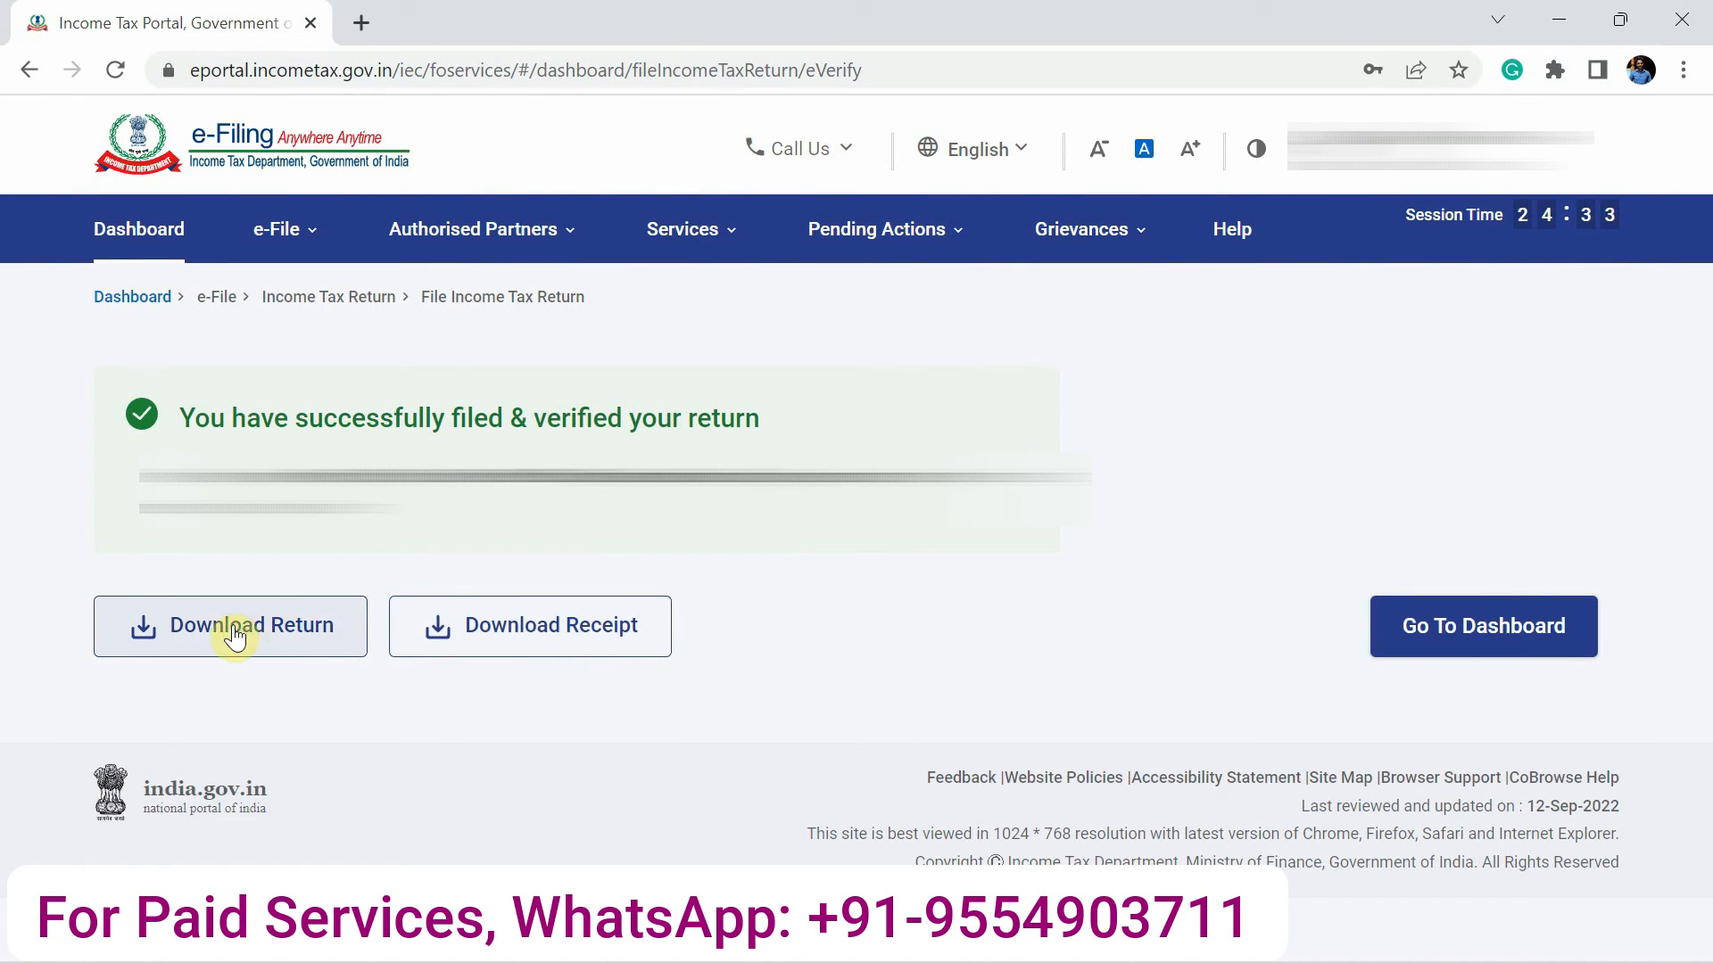
pyautogui.click(593, 630)
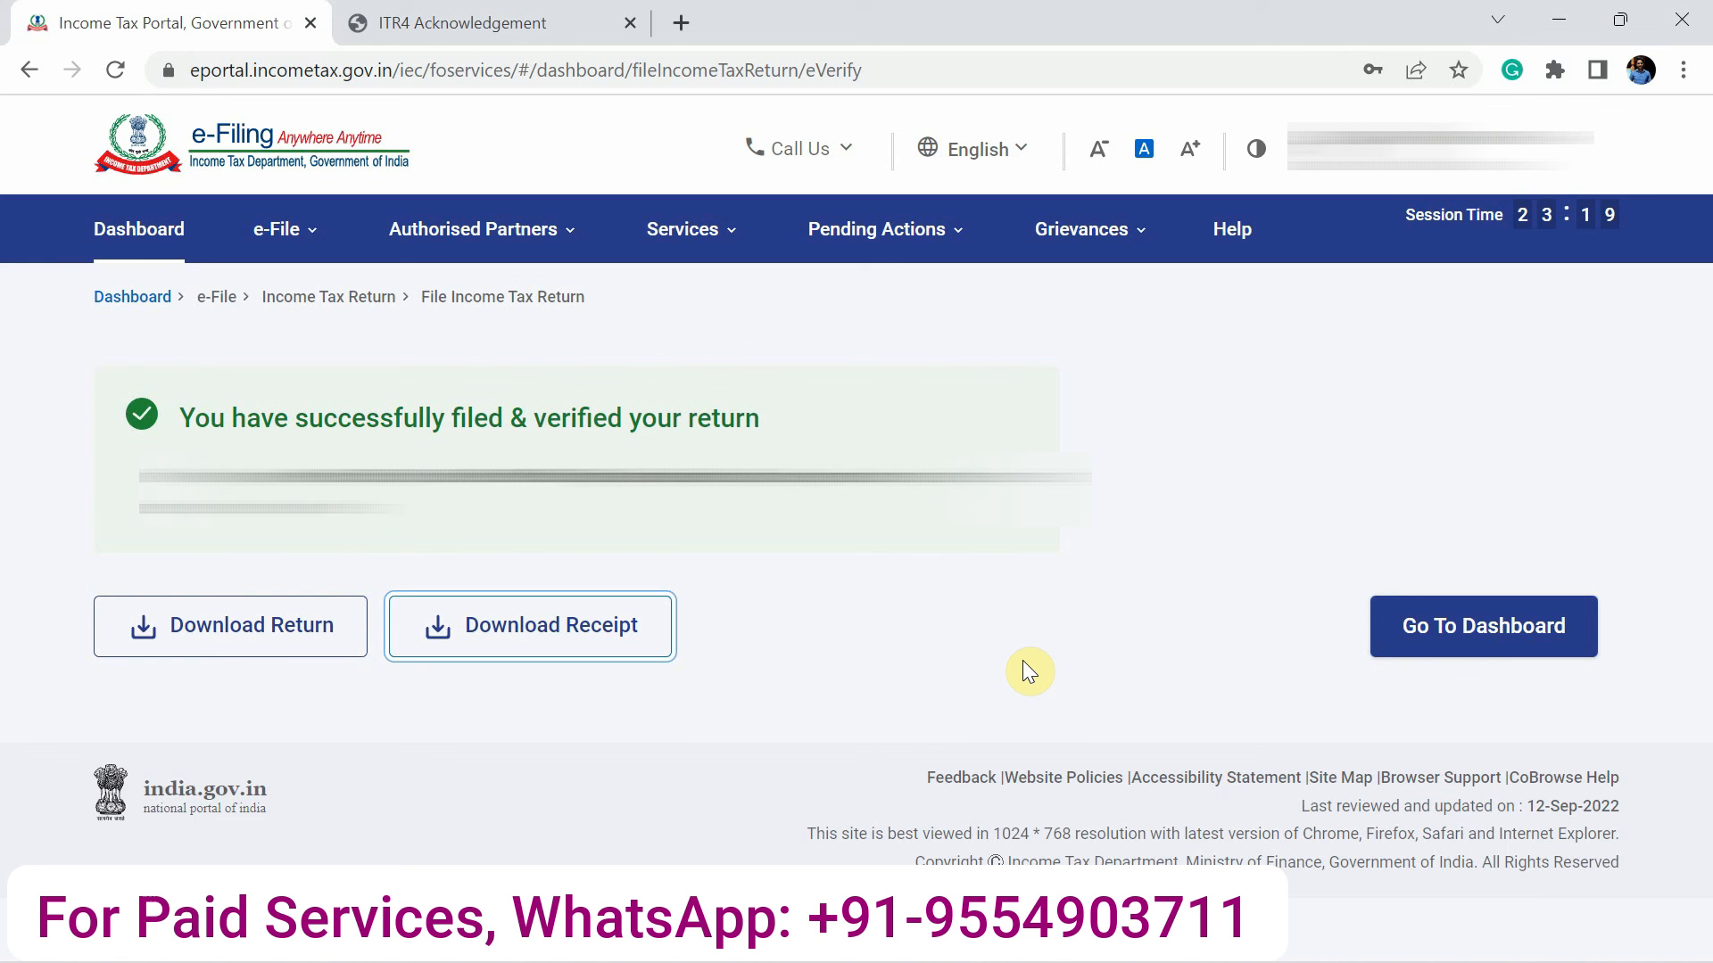